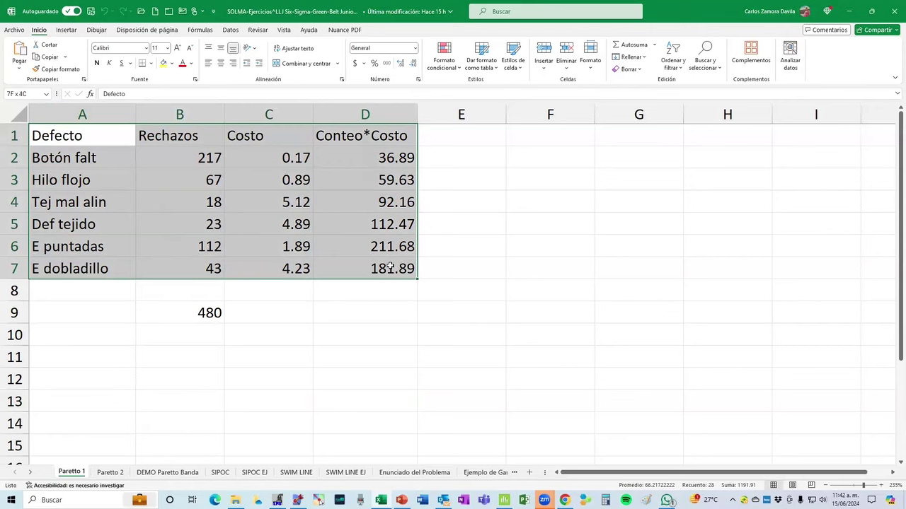
# Copy the defect table in cells A1:D7 of the Paretto 1 sheet
pyautogui.moveTo(390, 266); pyautogui.dragTo(392, 269)
pyautogui.rightClick(194, 180)
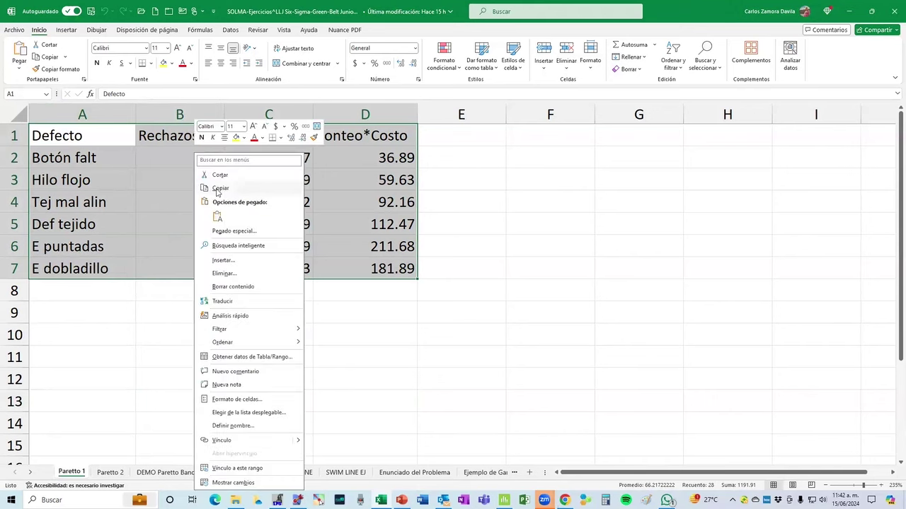
pyautogui.click(219, 188)
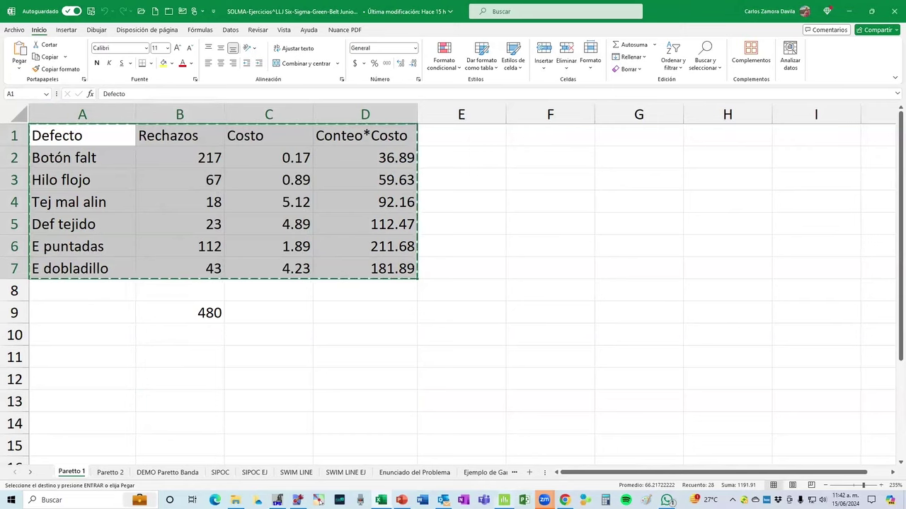
# Switch to Minitab and paste the copied table into Worksheet 1, with its headers in the column-name row starting at C1
pyautogui.moveTo(504, 499)
pyautogui.click(506, 467)
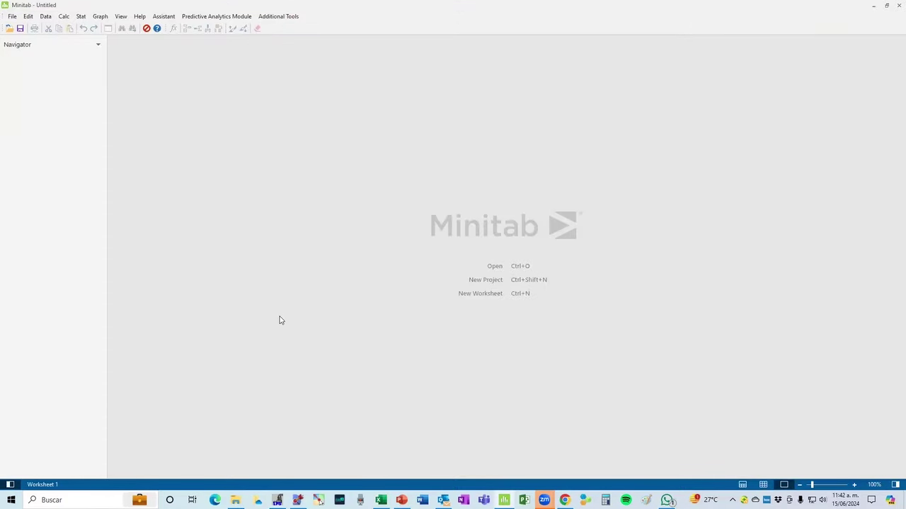
pyautogui.click(764, 485)
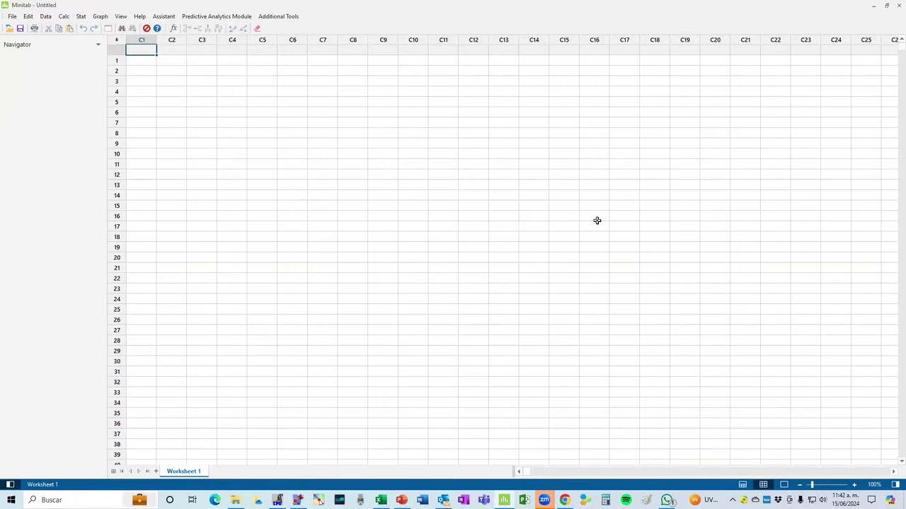
pyautogui.write('Defecto\tRechazos\tCosto\tConteo*Costo Botón falt\t217\t0.17\t36.89 Hilo flojo\t67\t0.89\t59.63 Tej mal alin\t18\t5.12\t92.16 Def tejido\t23\t4.89\t112.47 E puntadas\t112\t1.89\t211.68 E dobladillo\t43\t4.23\t181.89')
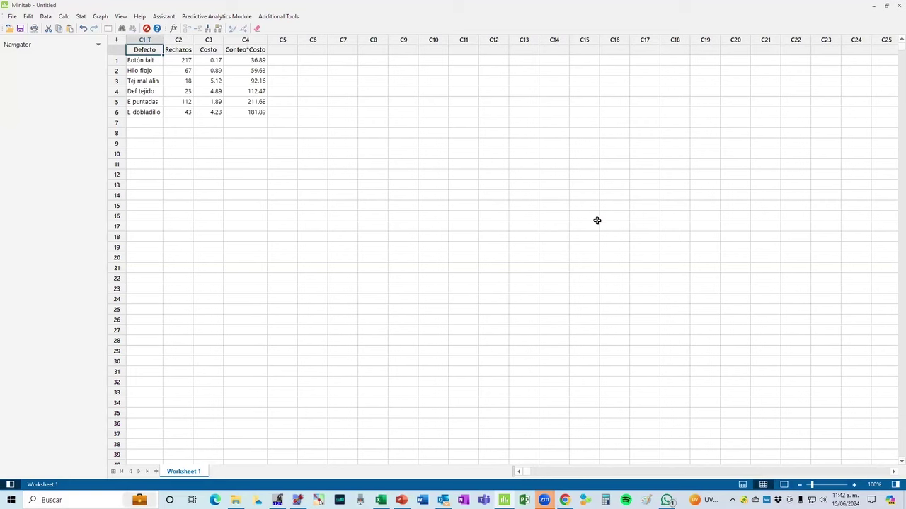
pyautogui.click(465, 297)
pyautogui.scroll(4, 465, 297)
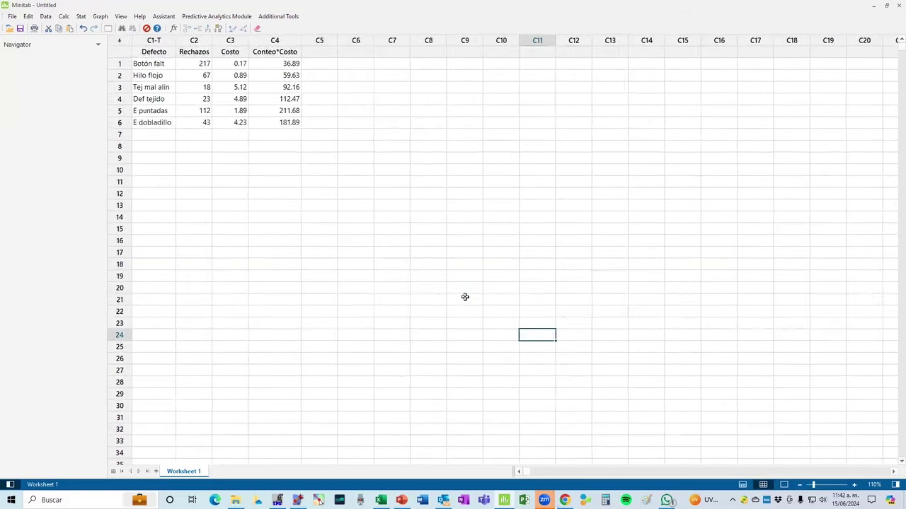
pyautogui.click(457, 295)
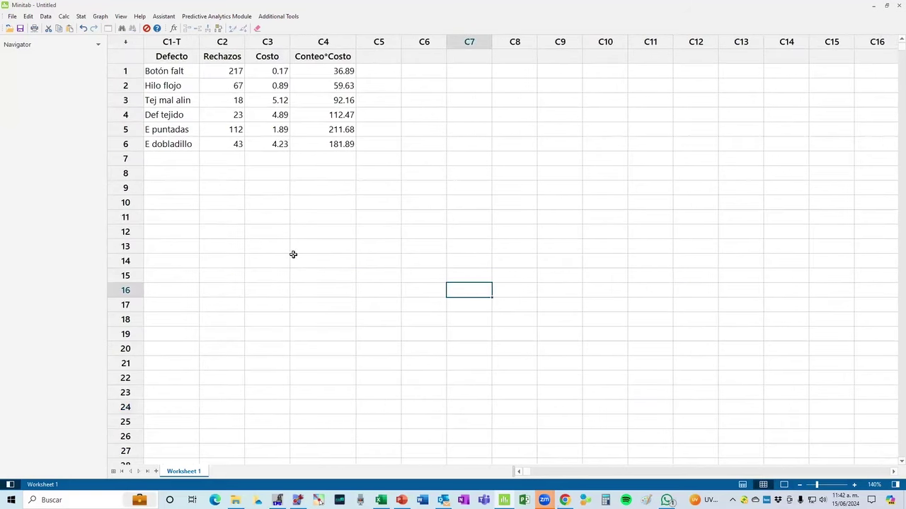
# Launch the on-screen pointer utility and park its small window over column C15, clear of the data
pyautogui.click(318, 500)
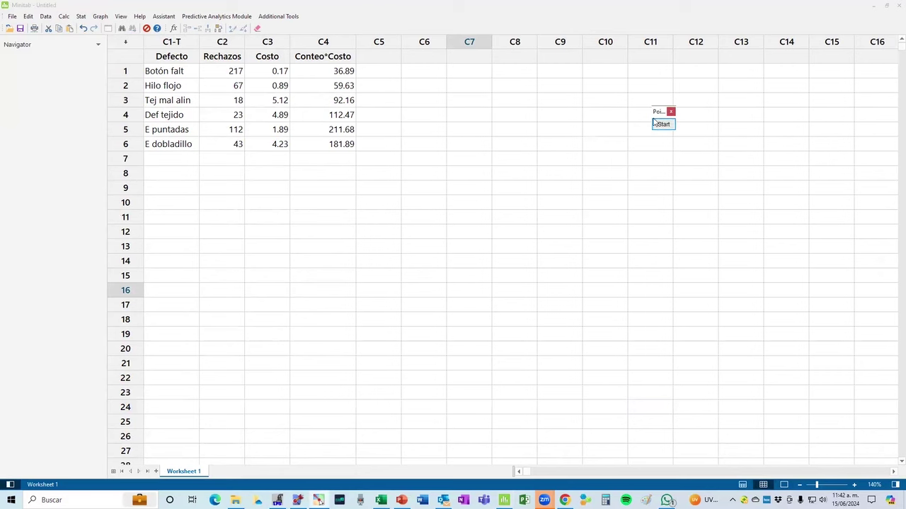
pyautogui.moveTo(658, 115); pyautogui.dragTo(847, 68)
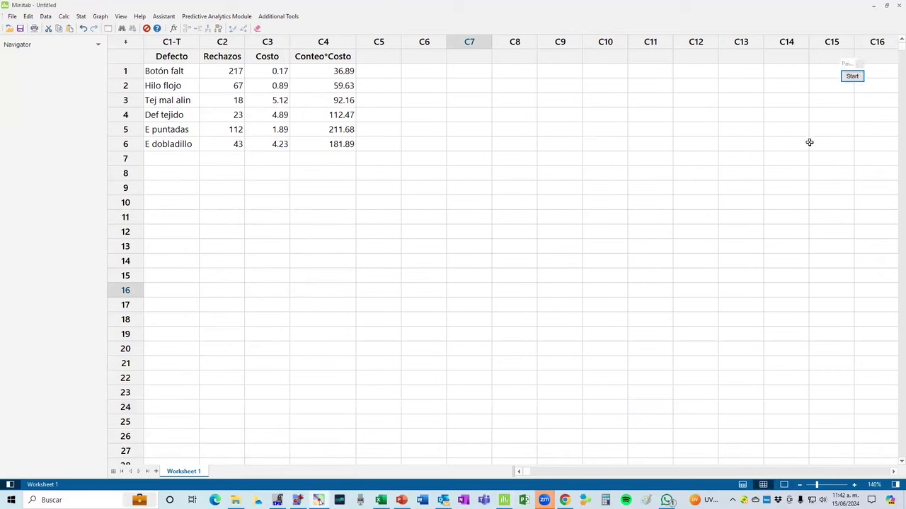
pyautogui.click(809, 142)
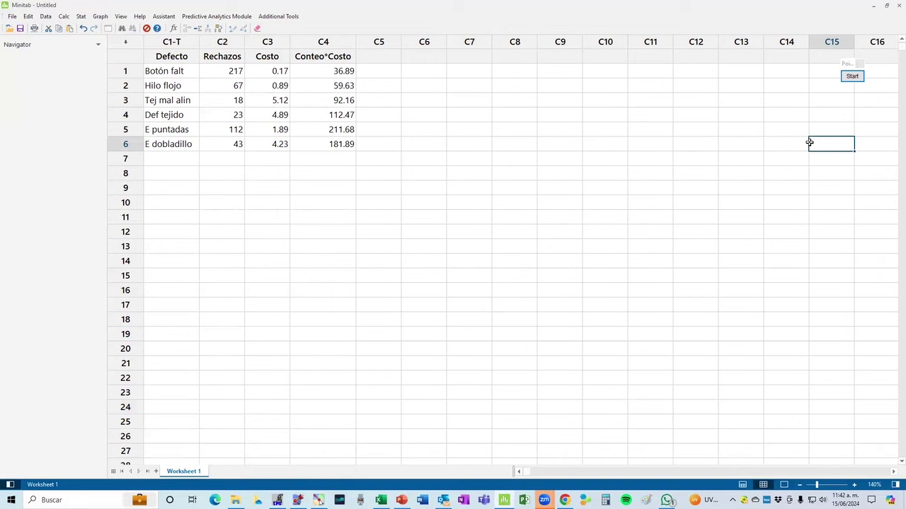
pyautogui.click(220, 41)
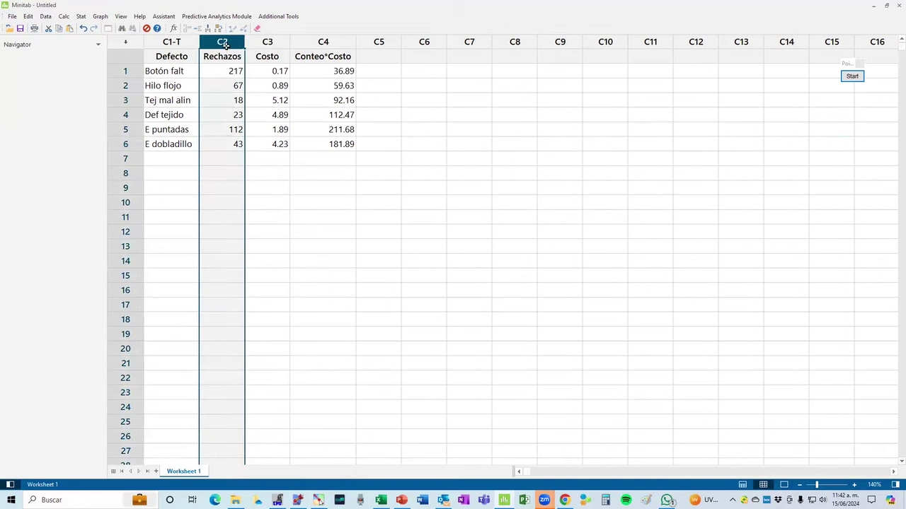
pyautogui.click(170, 43)
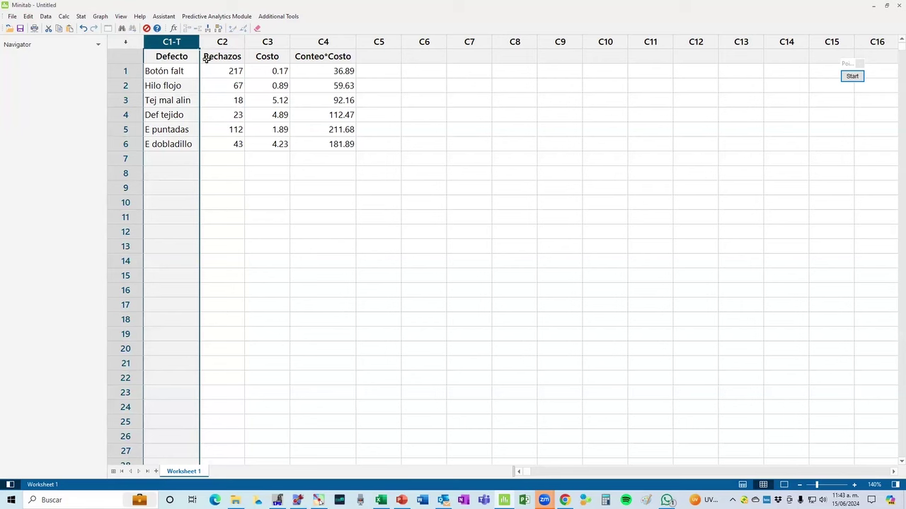
pyautogui.click(224, 43)
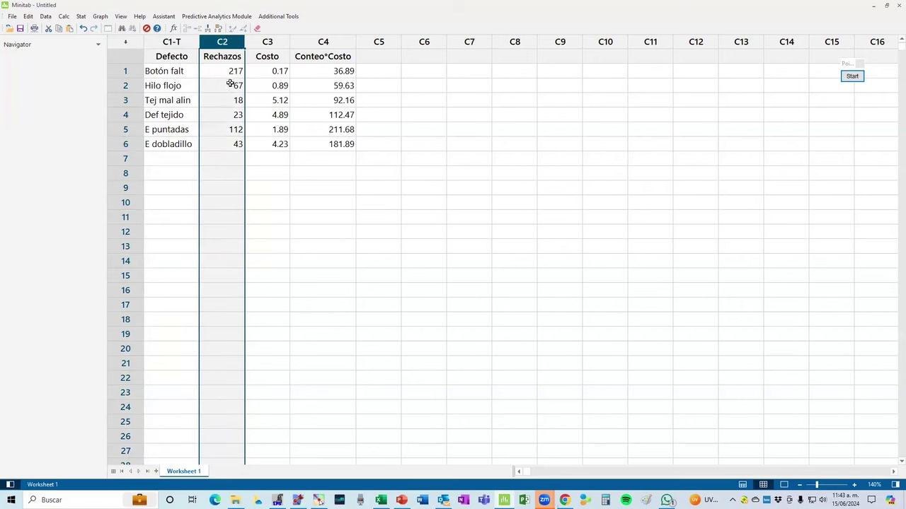
pyautogui.click(309, 221)
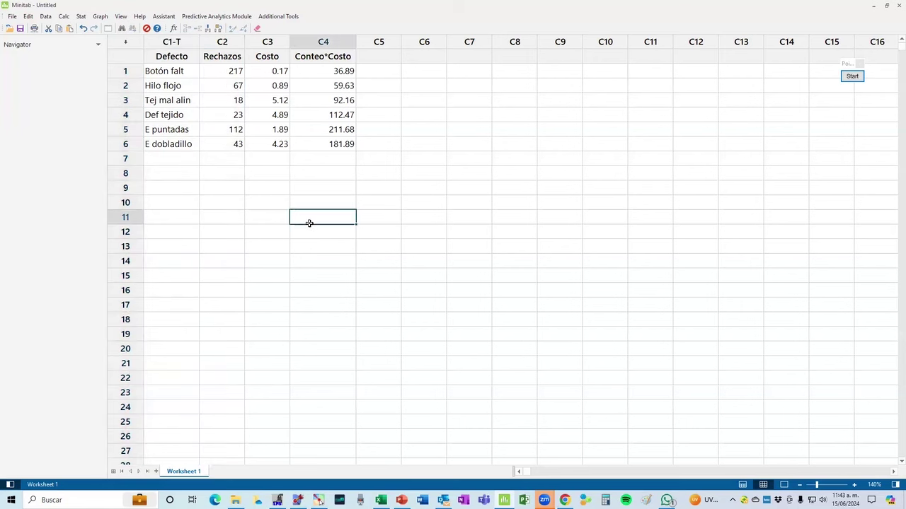
pyautogui.click(346, 306)
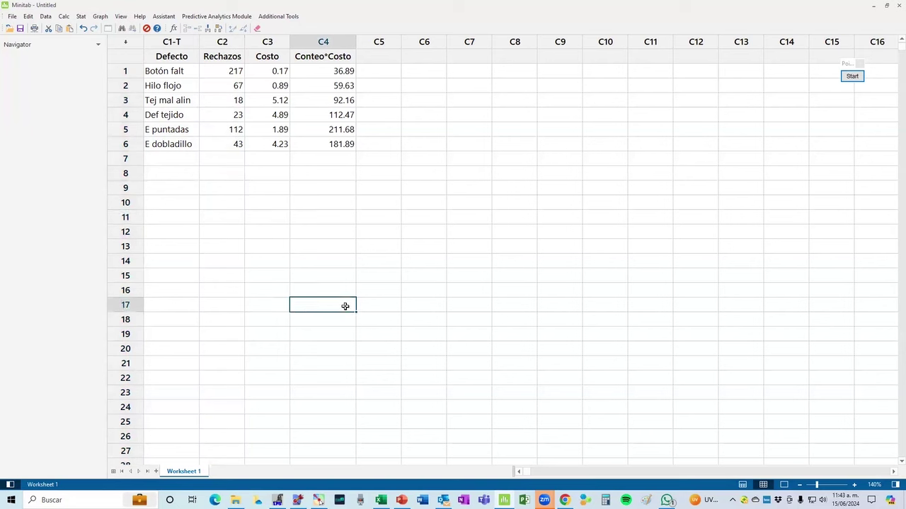
pyautogui.click(441, 264)
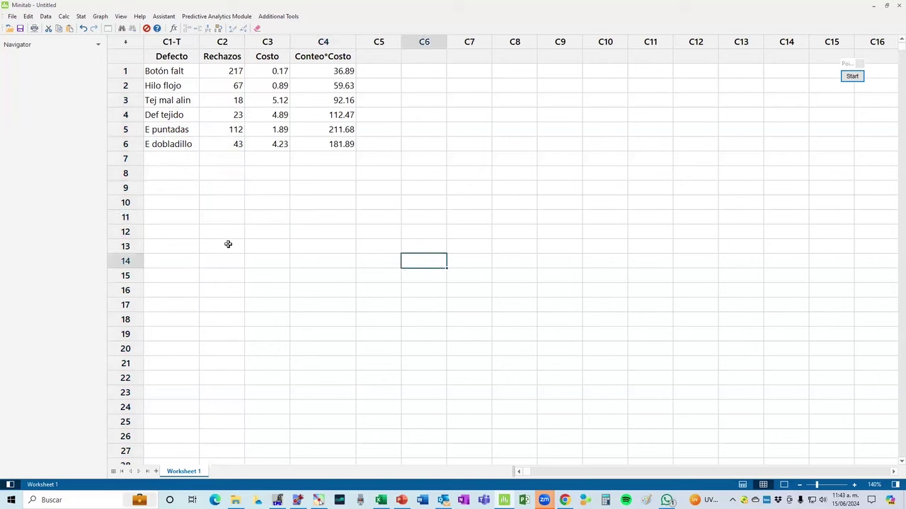
# Set up a Pareto chart with Defecto as the defects data and Rechazos as the frequencies
pyautogui.click(81, 17)
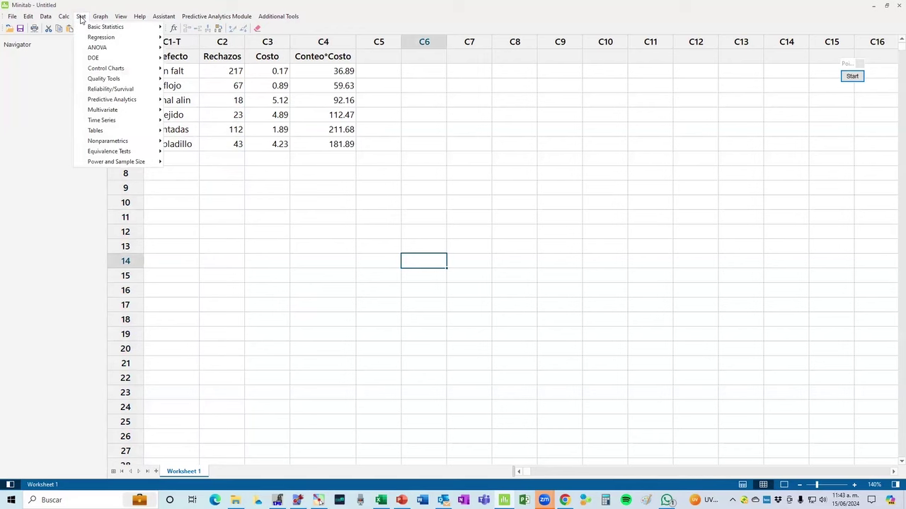
pyautogui.moveTo(96, 82)
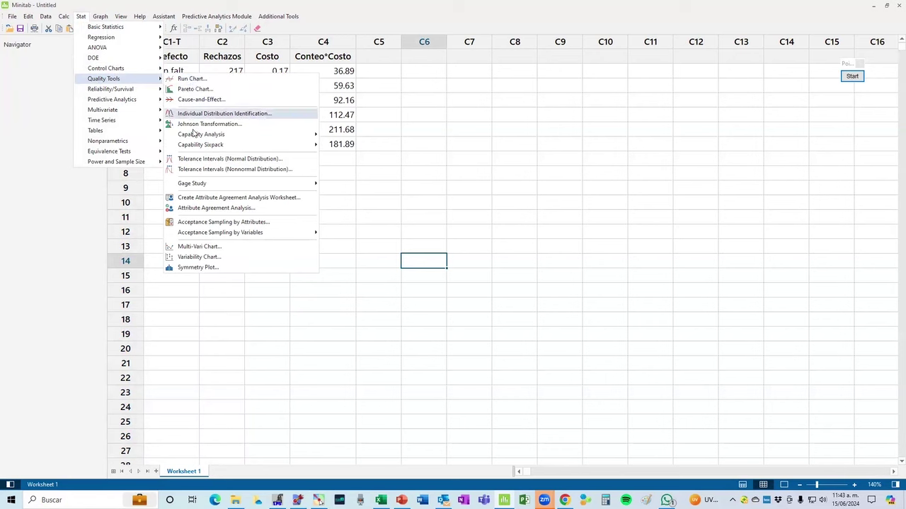
pyautogui.click(229, 92)
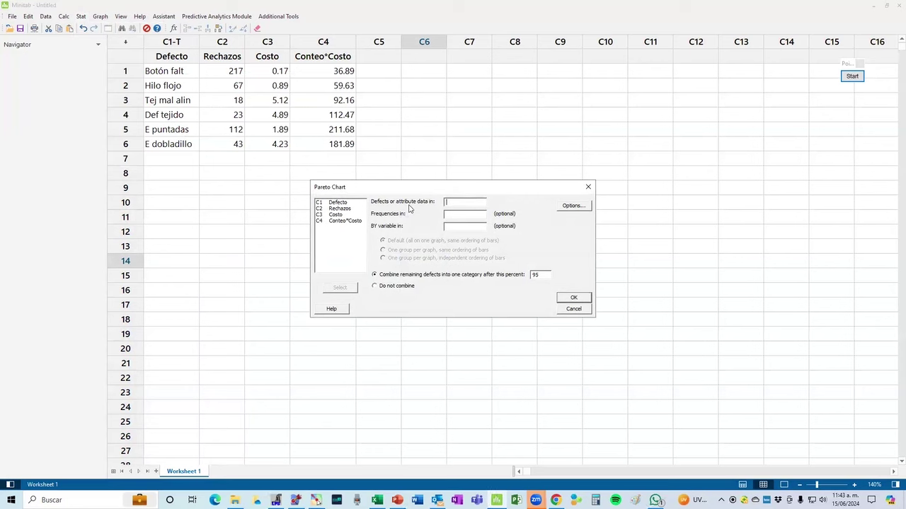
pyautogui.click(337, 204)
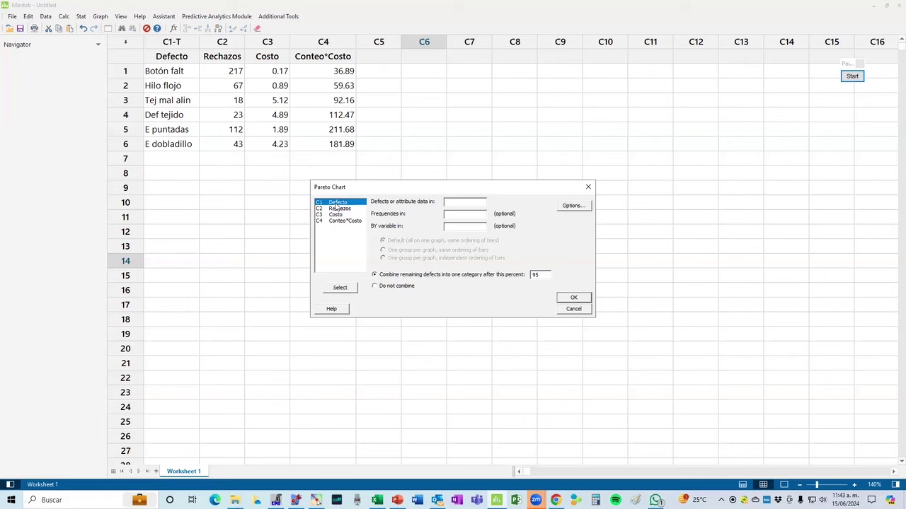
pyautogui.doubleClick(337, 204)
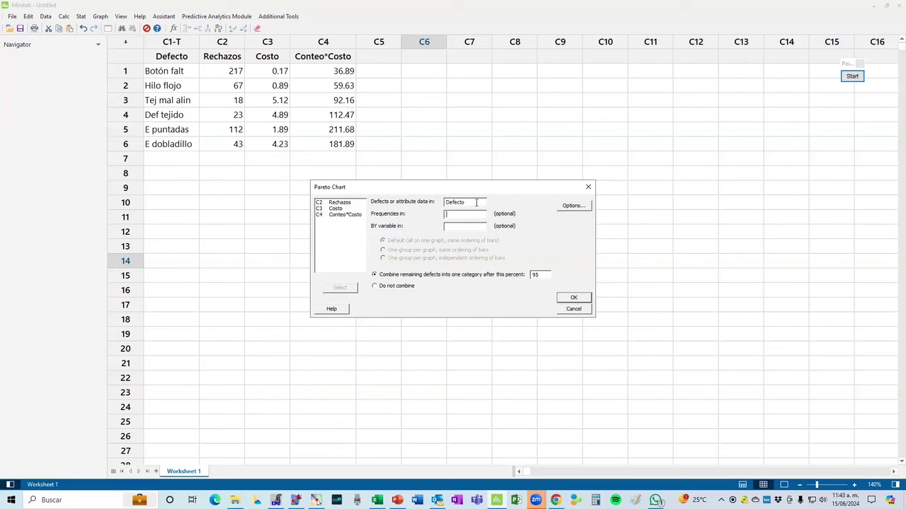
pyautogui.click(446, 214)
pyautogui.click(344, 204)
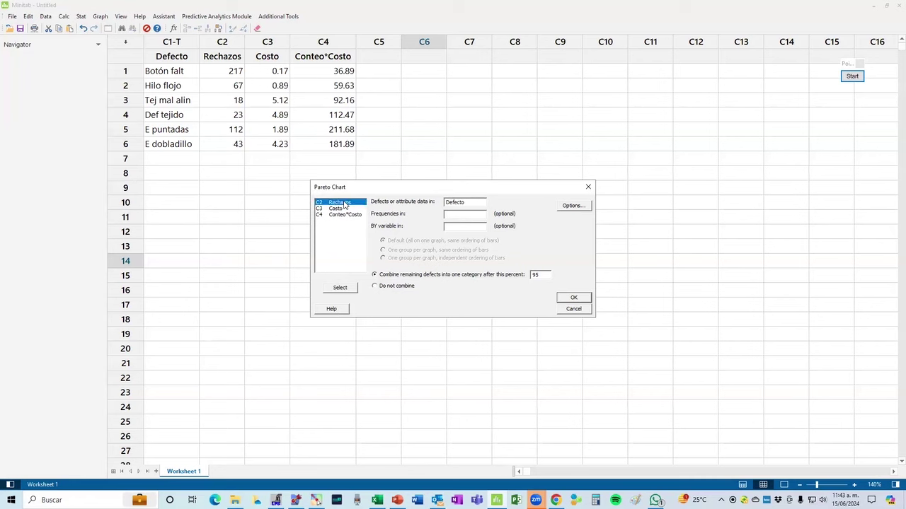
pyautogui.doubleClick(344, 203)
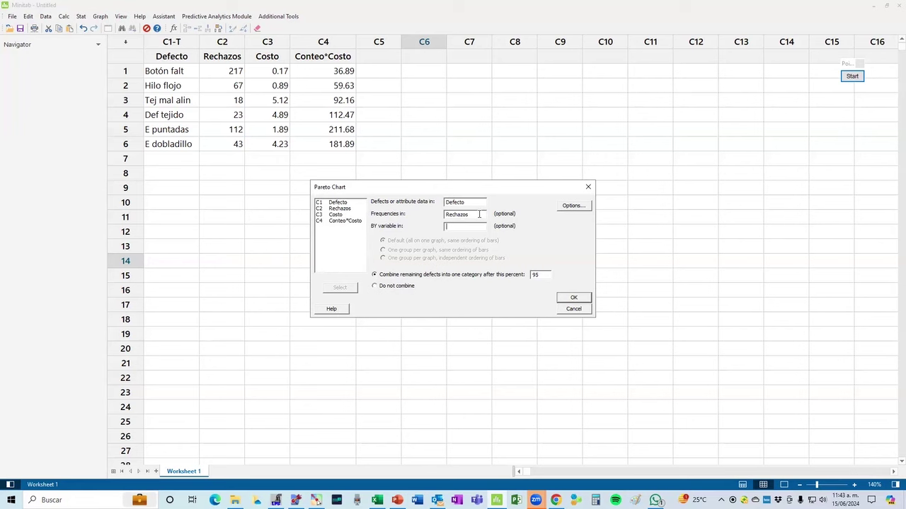
# Choose not to combine the remaining defects, generate the Pareto chart and show only the output pane
pyautogui.click(374, 287)
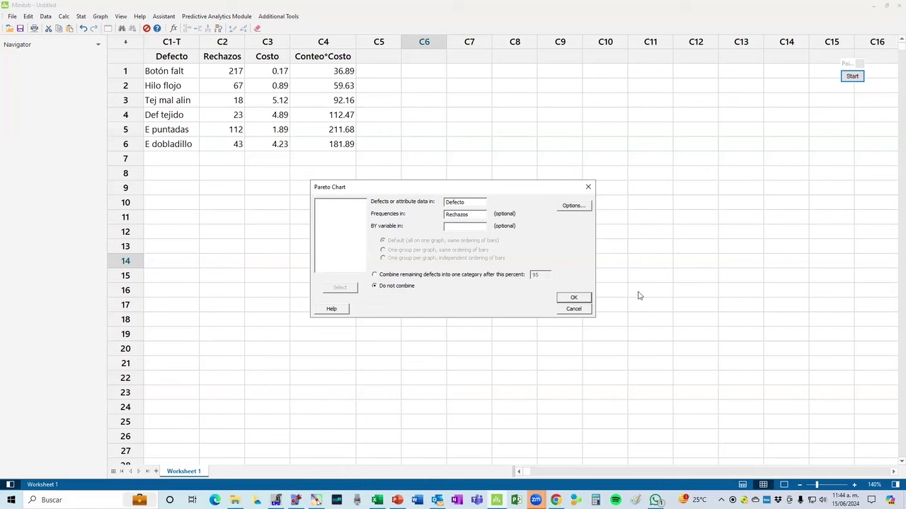
pyautogui.click(575, 298)
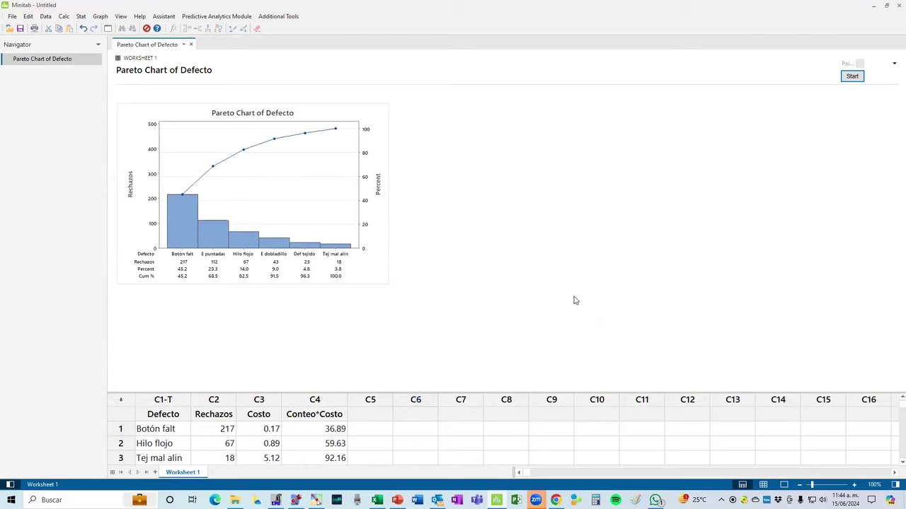
pyautogui.scroll(2, 575, 301)
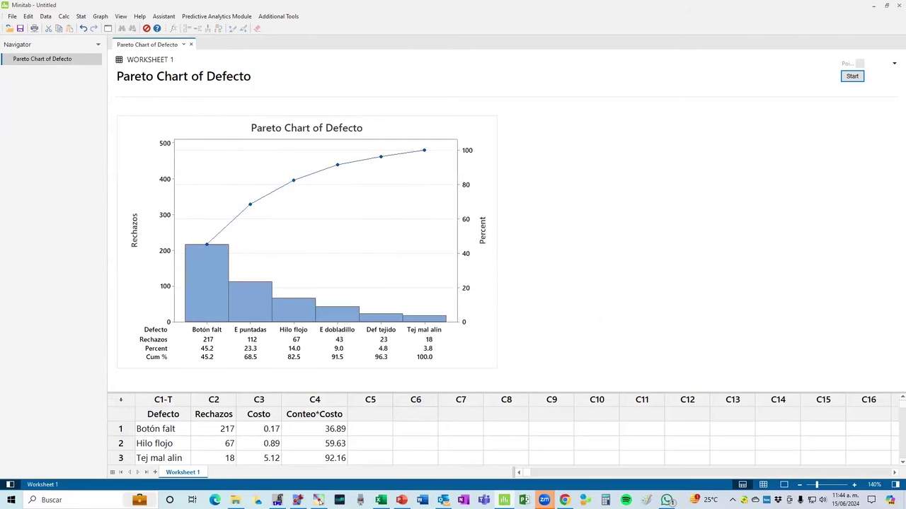
pyautogui.click(783, 484)
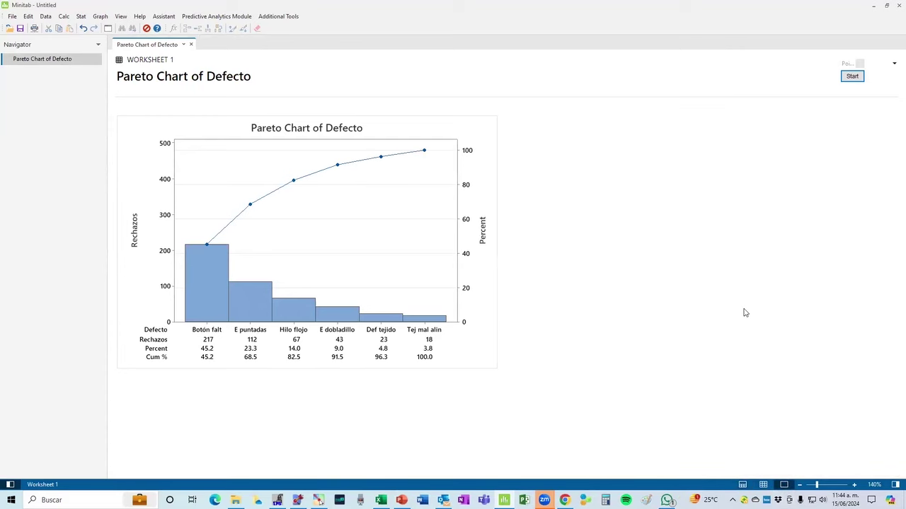
pyautogui.scroll(2, 744, 313)
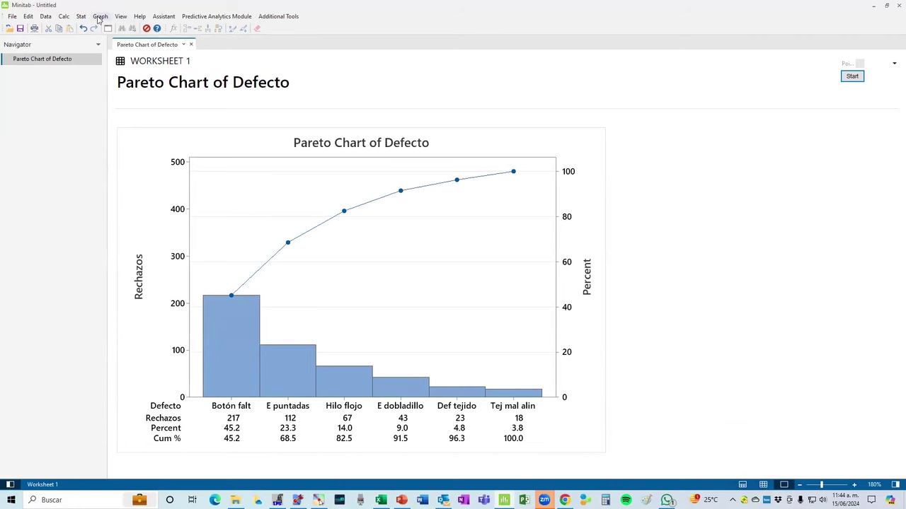
# Reopen the Pareto chart setup and review its defects, frequencies and category-combining settings without creating another chart
pyautogui.click(81, 16)
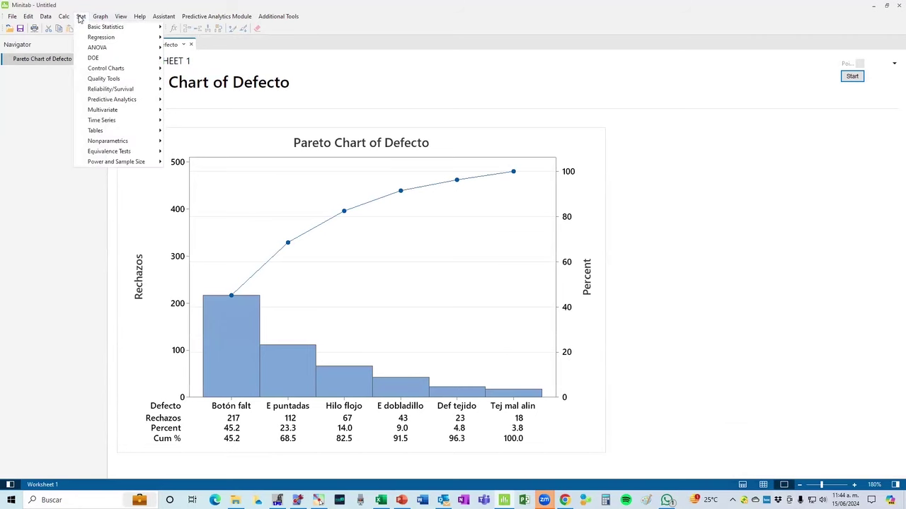
pyautogui.moveTo(136, 84)
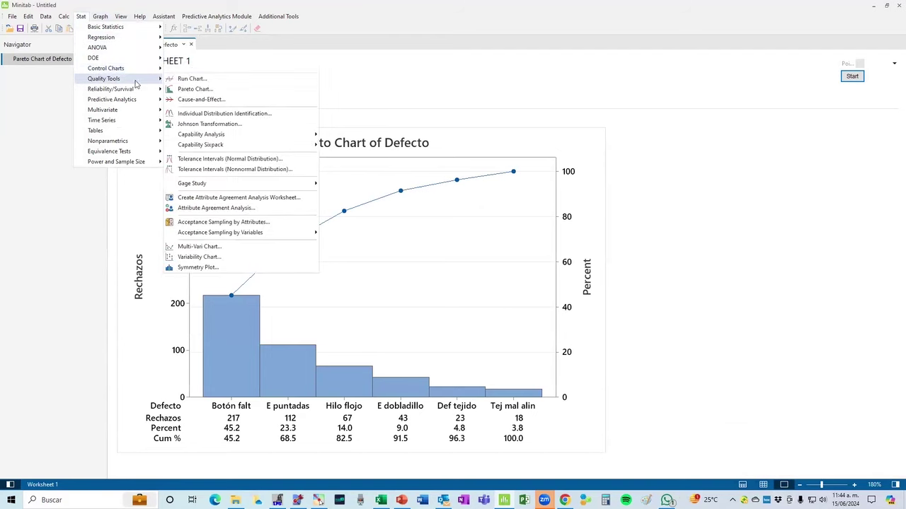
pyautogui.click(222, 90)
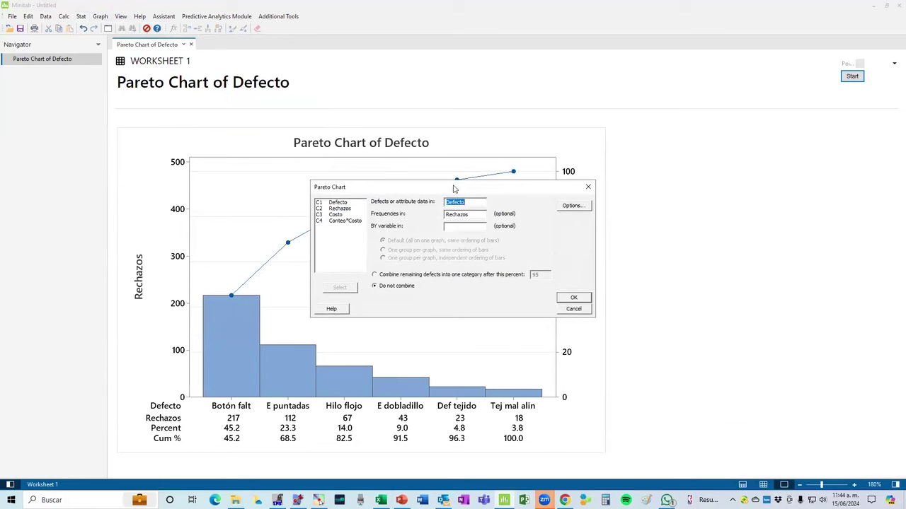
pyautogui.click(475, 202)
pyautogui.click(336, 203)
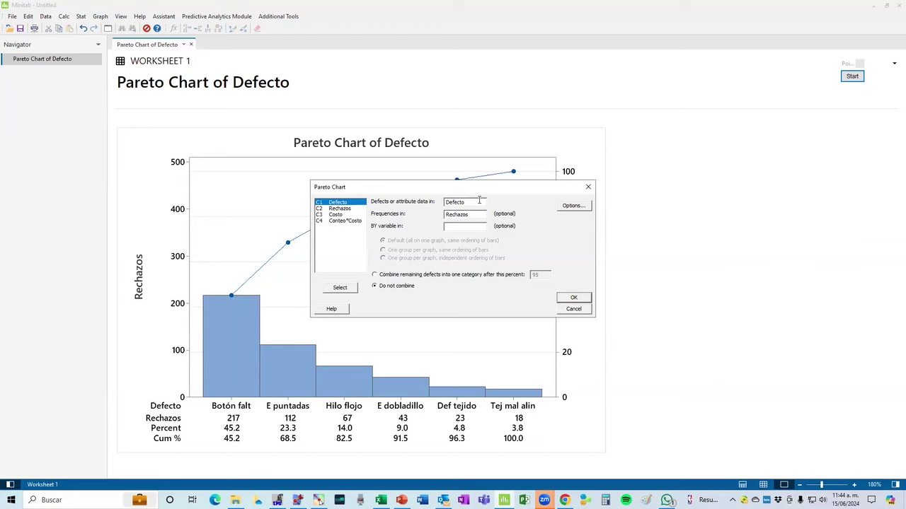
pyautogui.click(475, 215)
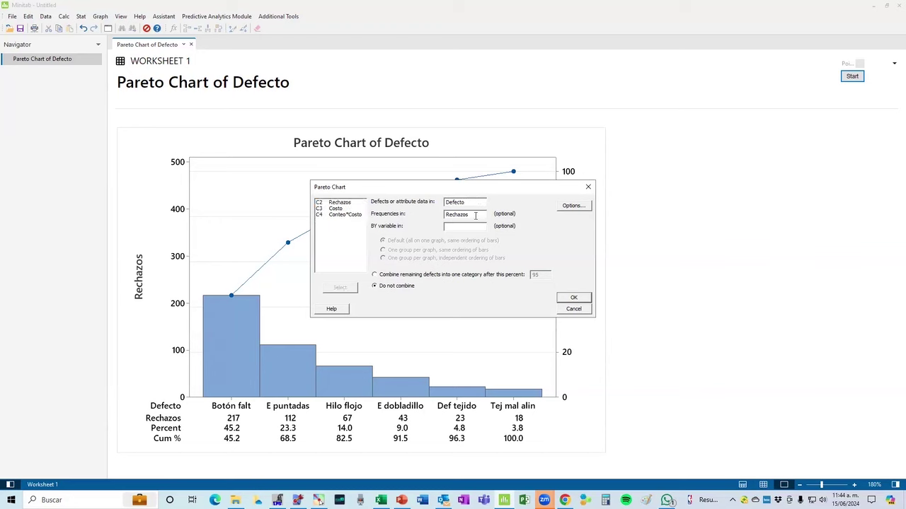
pyautogui.click(339, 203)
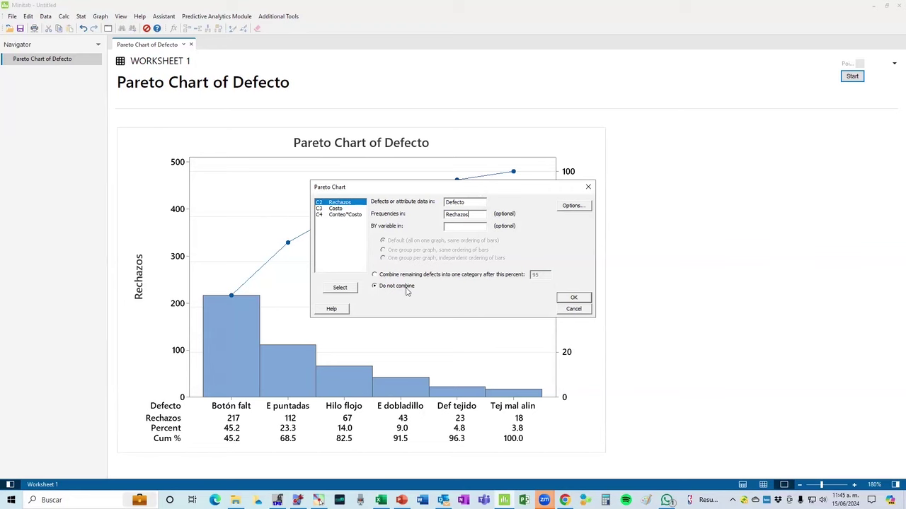
pyautogui.click(567, 310)
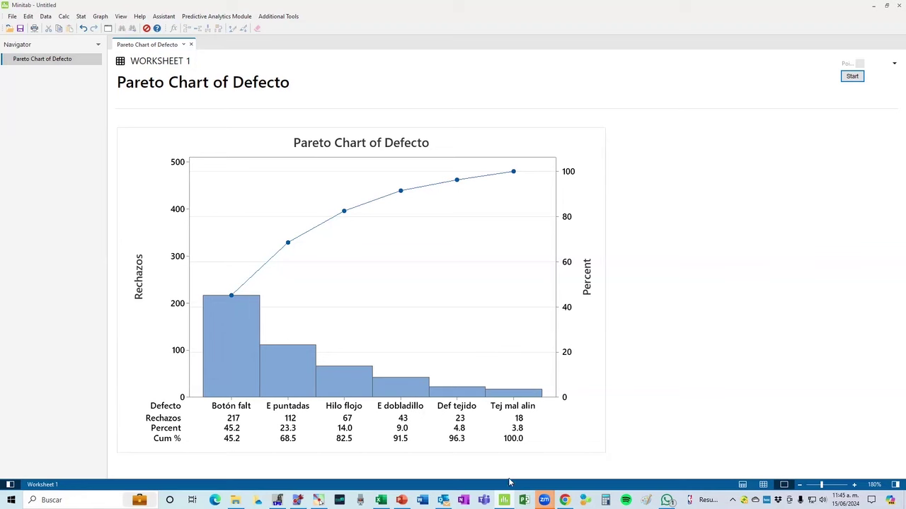
# Return to the worksheet data, reset the Pareto chart setup and assign Defecto as the defects data and Rechazos as the frequencies
pyautogui.click(764, 485)
pyautogui.click(174, 56)
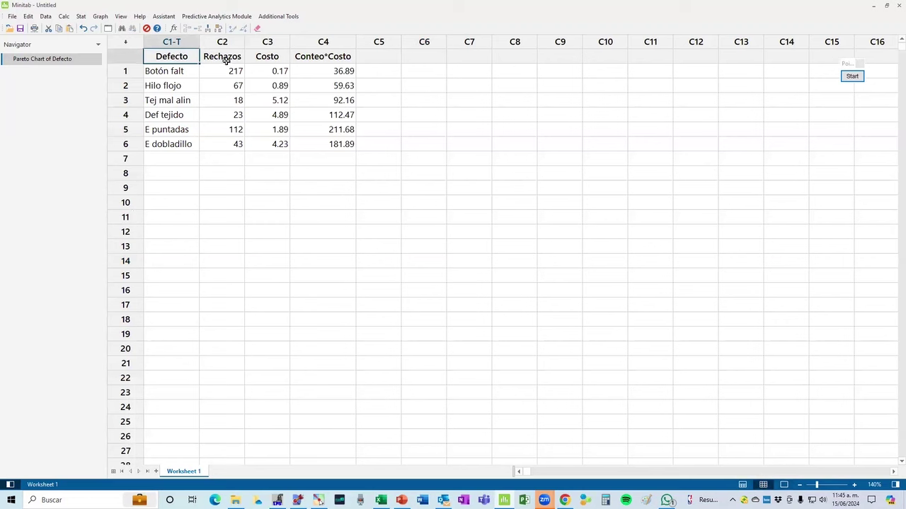
pyautogui.click(258, 259)
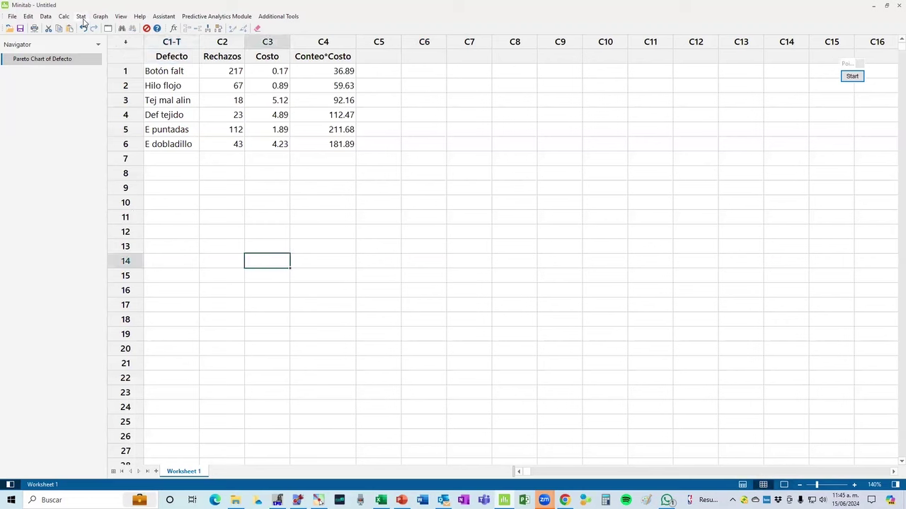
pyautogui.click(82, 16)
pyautogui.click(105, 80)
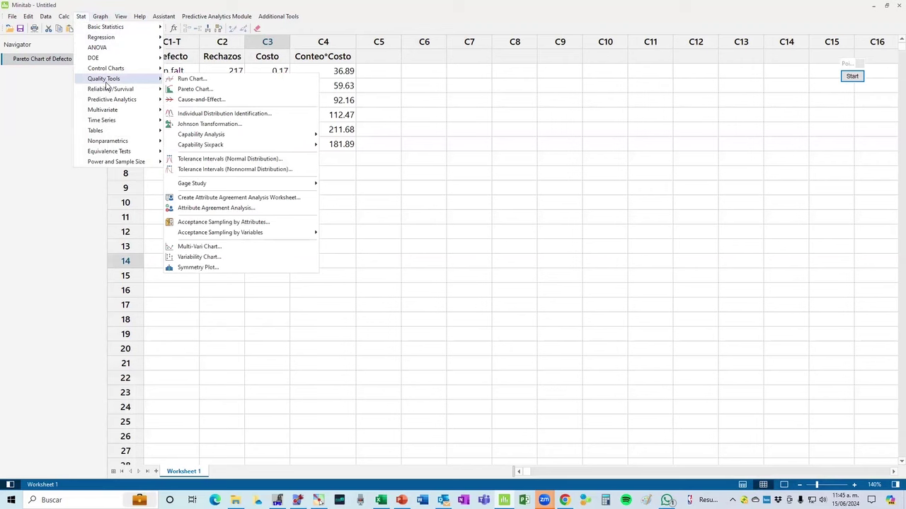
pyautogui.click(281, 93)
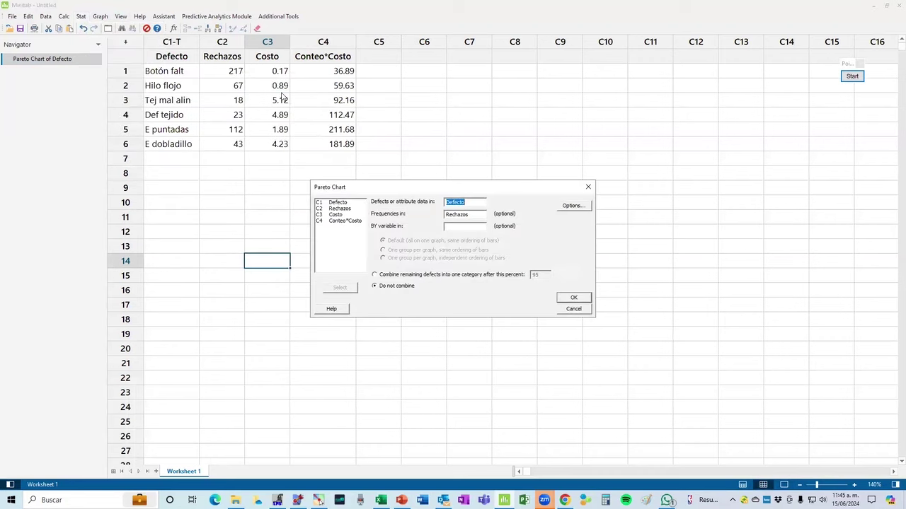
pyautogui.press('F3')
pyautogui.doubleClick(341, 203)
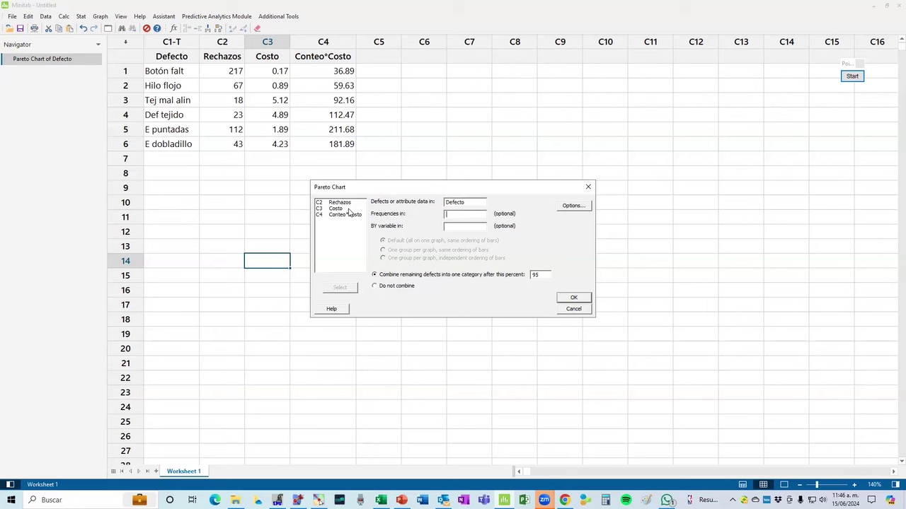
pyautogui.doubleClick(343, 204)
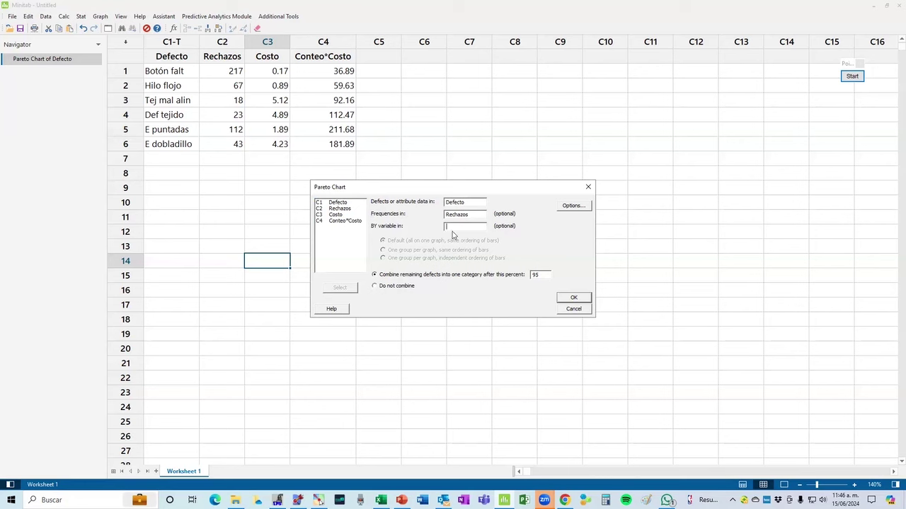
# Generate the Pareto chart without combining the remaining defects, and view it in the output pane alone
pyautogui.click(386, 287)
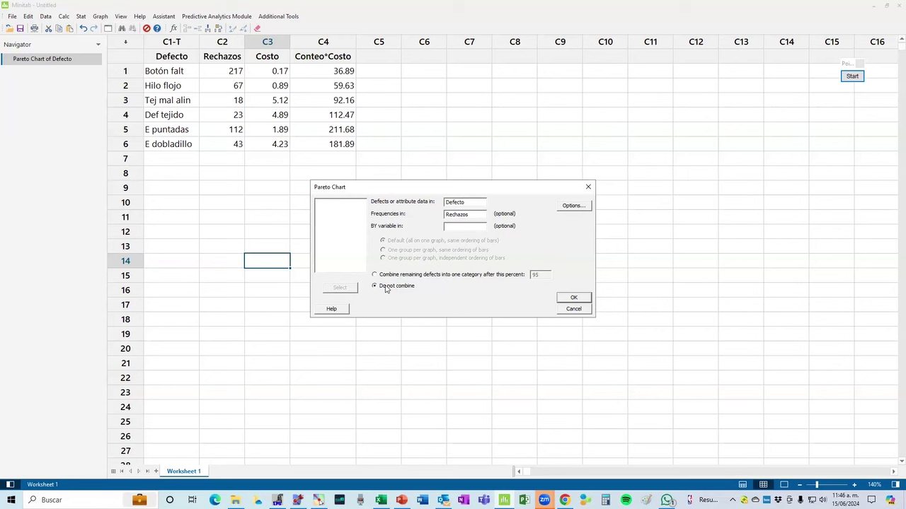
pyautogui.click(573, 299)
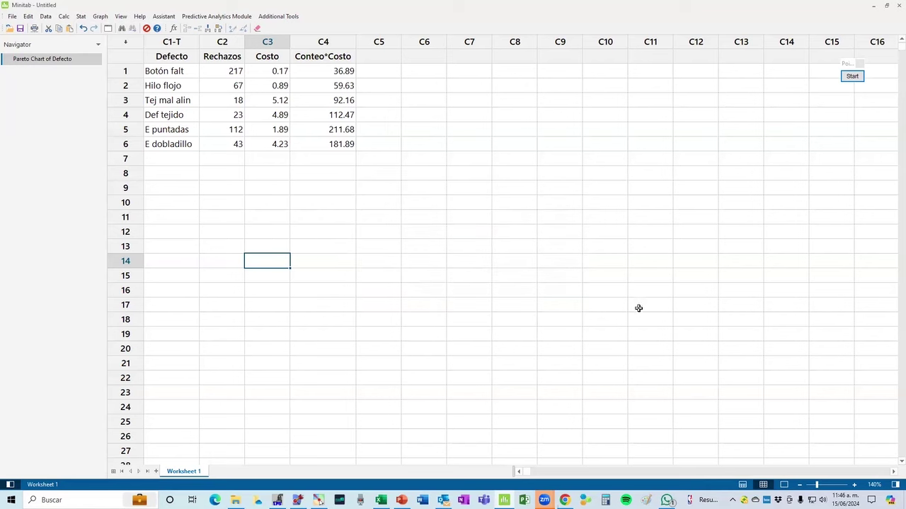
pyautogui.click(49, 58)
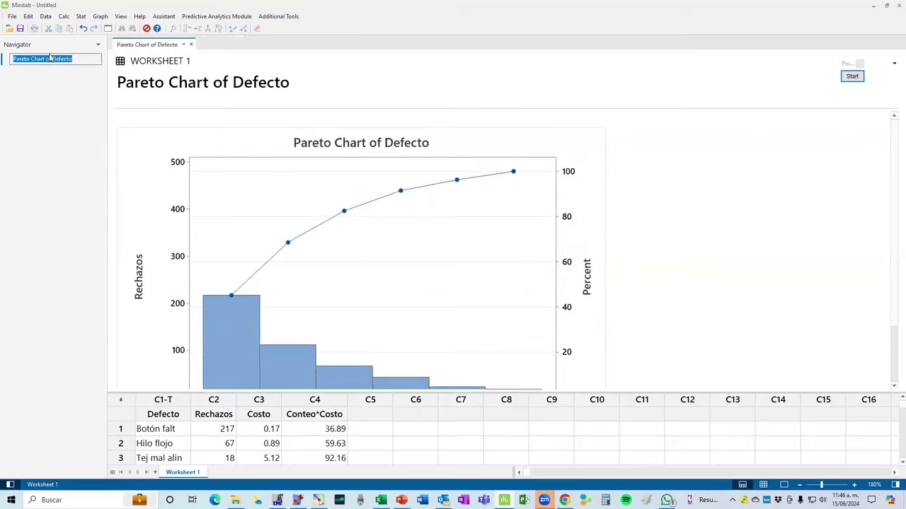
pyautogui.click(784, 486)
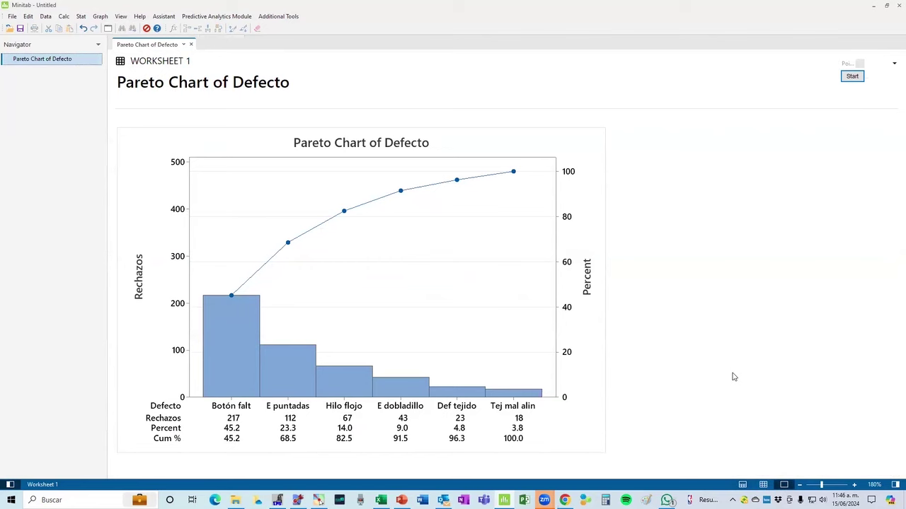
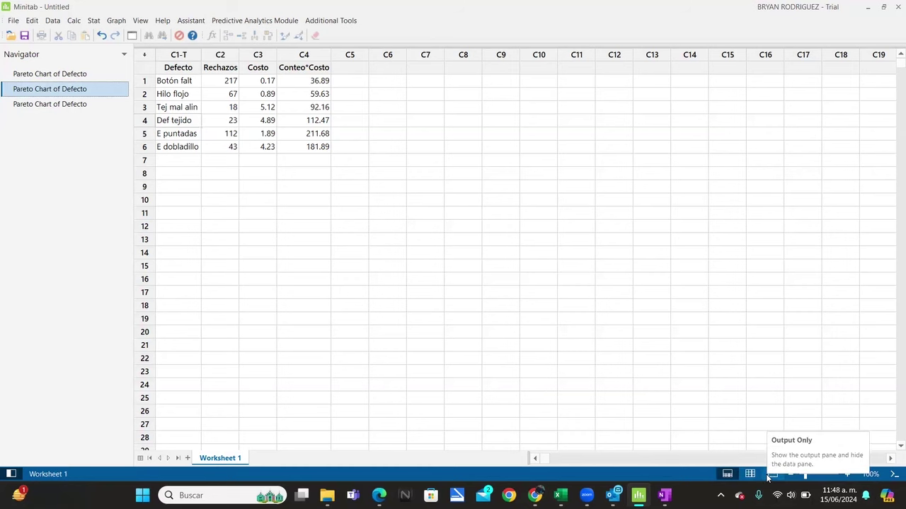
# Examine the Pareto chart with only the output pane shown, and switch back to the data pane
pyautogui.click(770, 474)
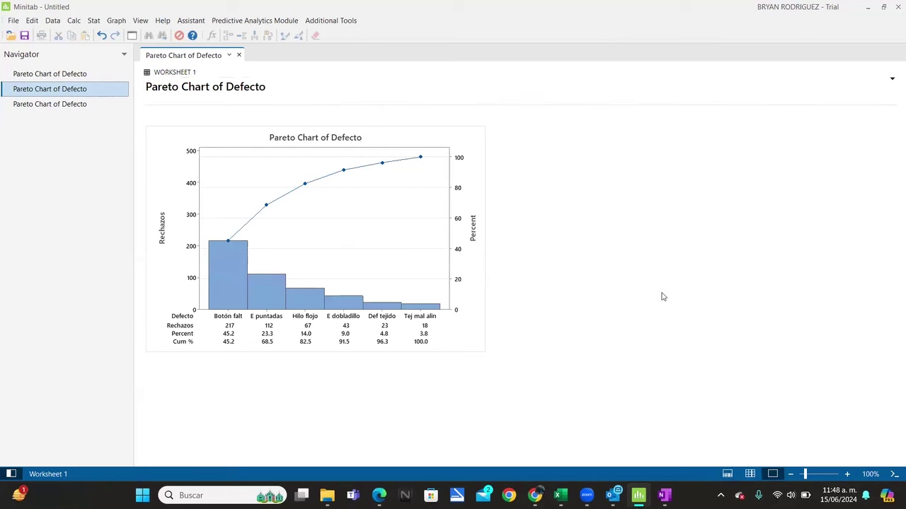
pyautogui.click(750, 474)
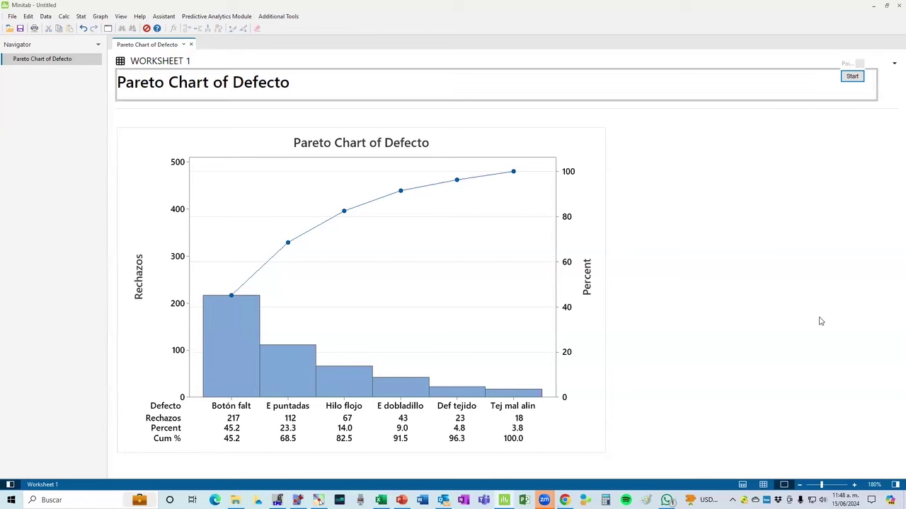
# Start screen annotation and draw red rectangles around the Rechazos axis title, the Botón falt label and its reject count
pyautogui.click(852, 75)
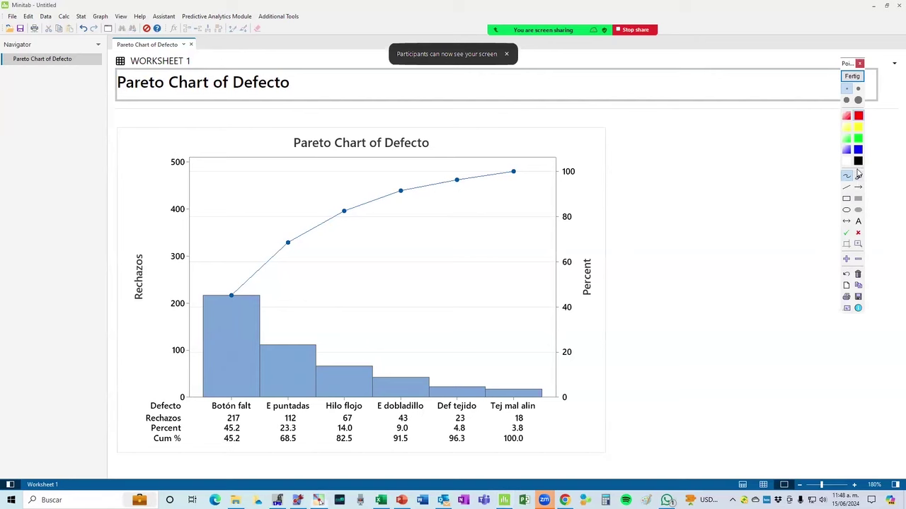
pyautogui.click(846, 199)
pyautogui.moveTo(123, 238)
pyautogui.mouseDown()
pyautogui.moveTo(135, 314)
pyautogui.moveTo(156, 311)
pyautogui.mouseUp()
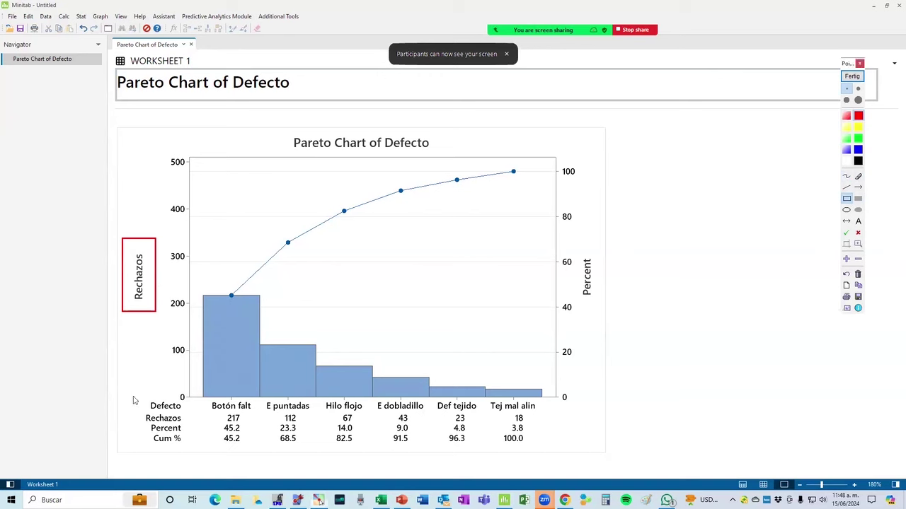
pyautogui.moveTo(200, 400)
pyautogui.mouseDown()
pyautogui.moveTo(259, 412)
pyautogui.moveTo(239, 421)
pyautogui.moveTo(253, 431)
pyautogui.moveTo(248, 424)
pyautogui.mouseUp()
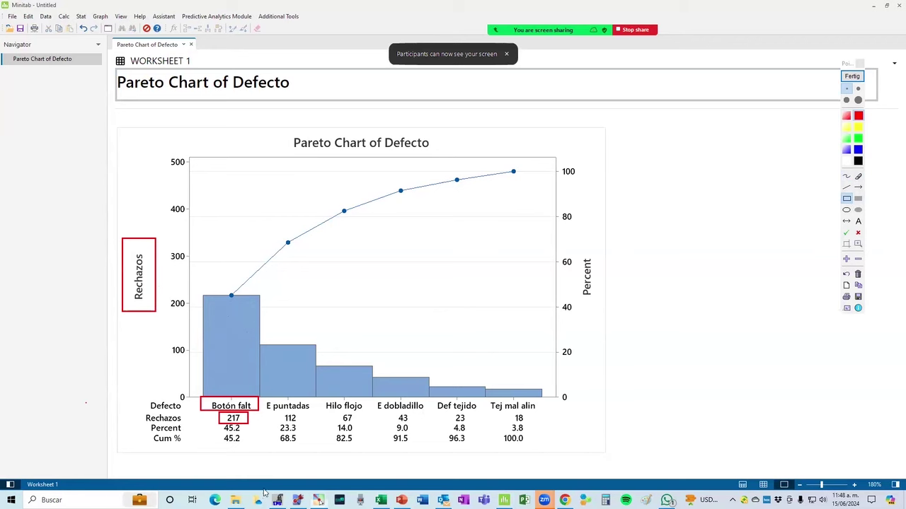
# Switch to Excel to check the Botón falt reject count in the defect table, and return to the annotated chart
pyautogui.hotkey('alt', 'Tab')
pyautogui.hotkey('alt', 'Tab')
pyautogui.hotkey('alt', 'Tab')
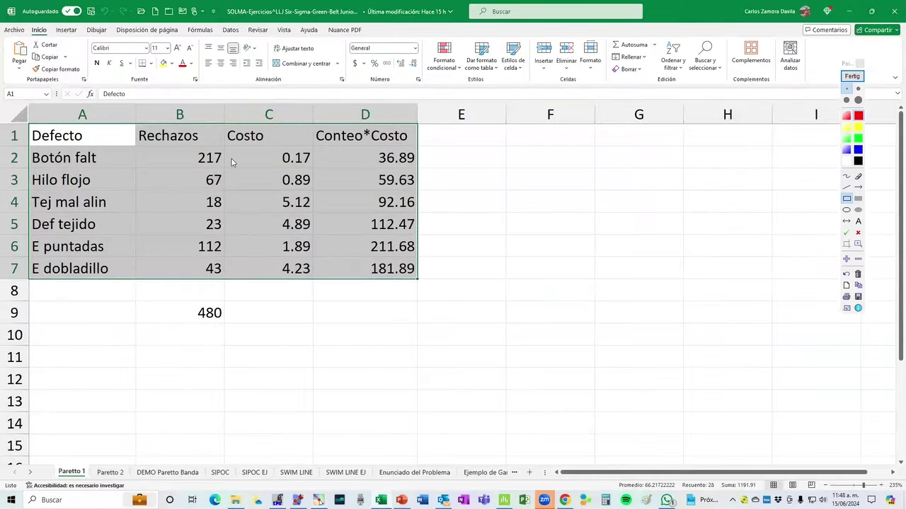
pyautogui.click(262, 244)
pyautogui.click(189, 157)
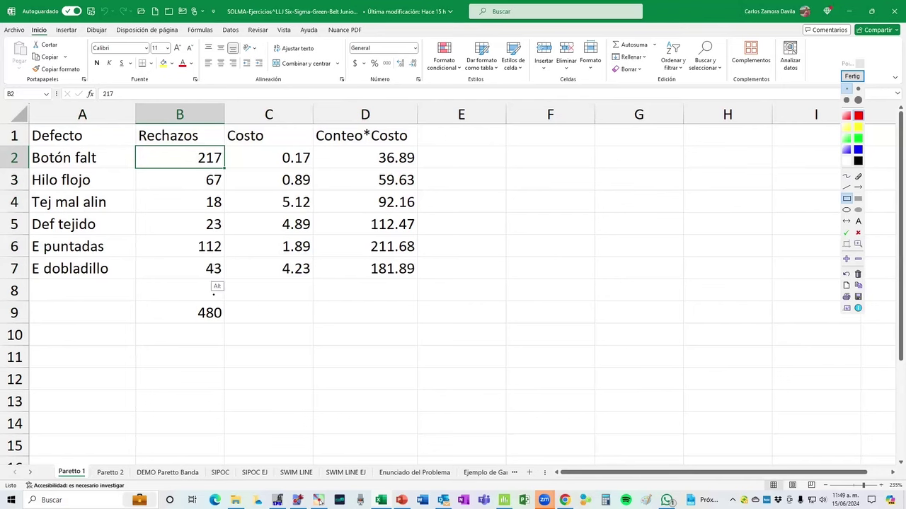
pyautogui.hotkey('alt', 'Tab')
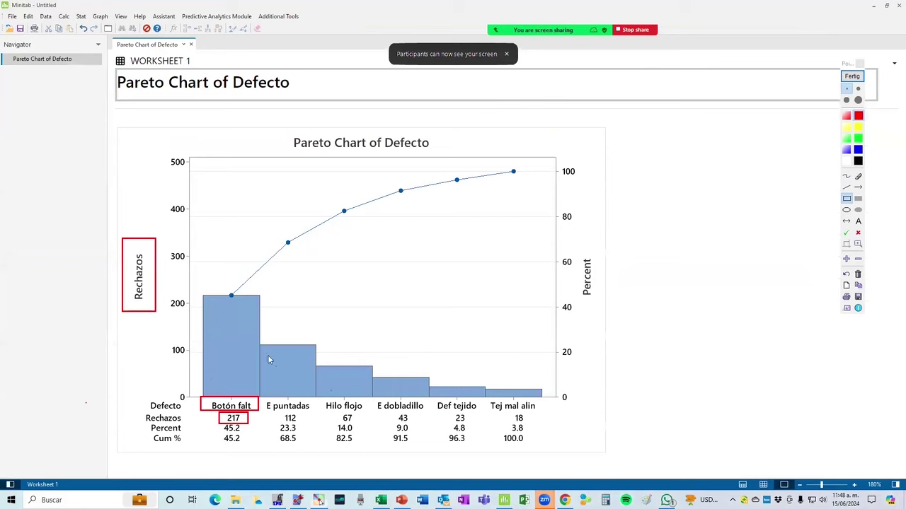
# Draw red rectangles around the E puntadas and Tej mal alin reject counts, the Rechazos axis scale and the Percent axis title
pyautogui.click(848, 200)
pyautogui.moveTo(278, 413); pyautogui.dragTo(303, 424)
pyautogui.moveTo(511, 412)
pyautogui.mouseDown()
pyautogui.moveTo(532, 432)
pyautogui.moveTo(530, 424)
pyautogui.mouseUp()
pyautogui.moveTo(155, 145)
pyautogui.mouseDown()
pyautogui.moveTo(182, 264)
pyautogui.moveTo(197, 400)
pyautogui.mouseUp()
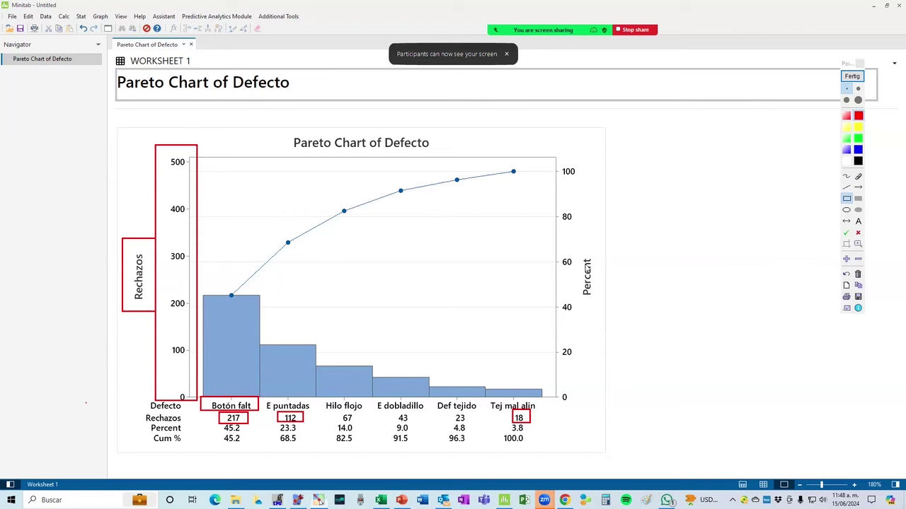
pyautogui.moveTo(578, 249)
pyautogui.mouseDown()
pyautogui.moveTo(595, 304)
pyautogui.moveTo(604, 304)
pyautogui.mouseUp()
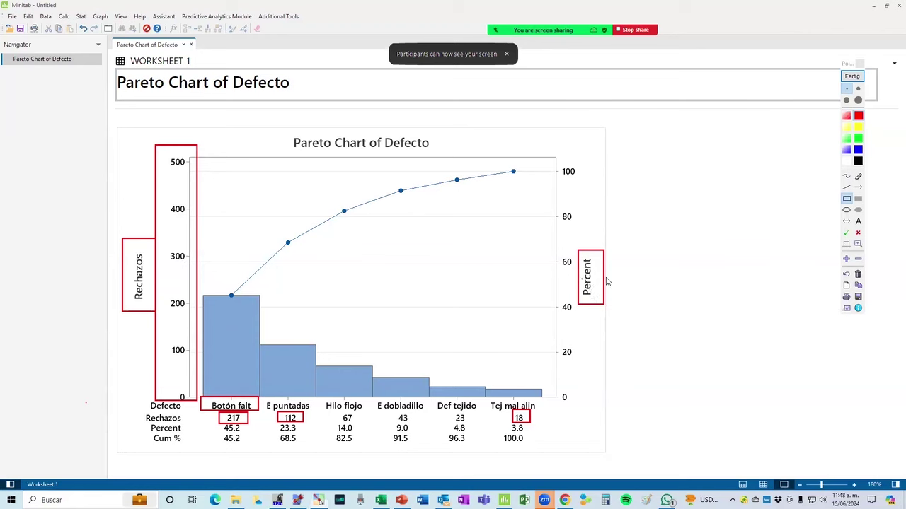
# Draw a horizontal red line from Botón falt's cumulative point to the Percent axis, and box its percentage below the chart
pyautogui.click(846, 188)
pyautogui.moveTo(231, 295)
pyautogui.mouseDown()
pyautogui.moveTo(374, 305)
pyautogui.moveTo(492, 295)
pyautogui.moveTo(557, 305)
pyautogui.mouseUp()
pyautogui.press('shift')
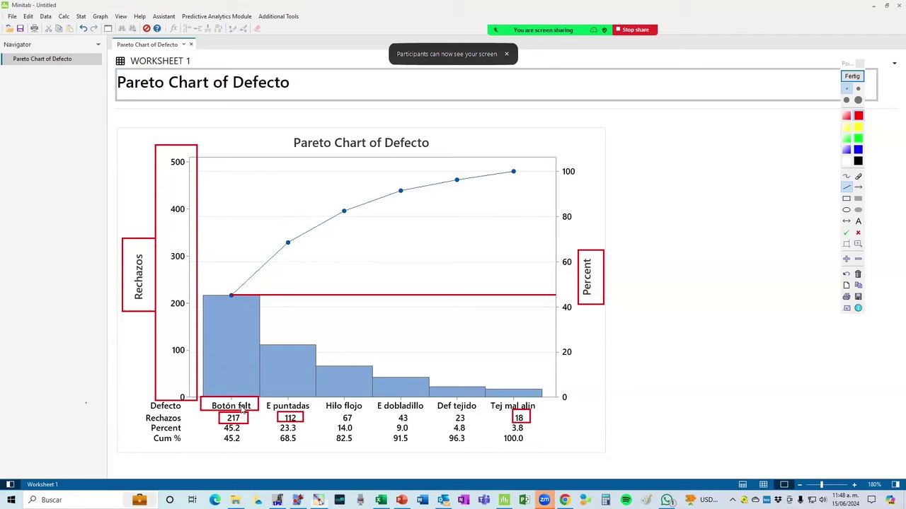
pyautogui.click(846, 198)
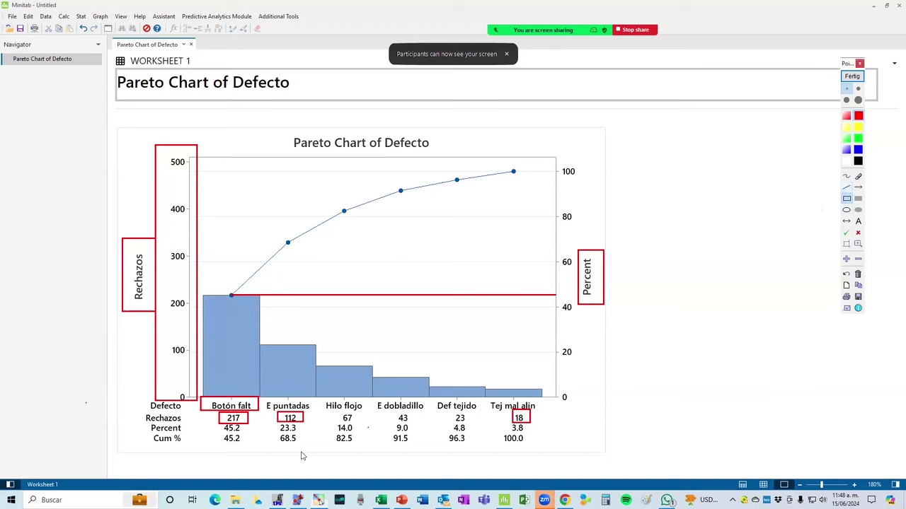
pyautogui.moveTo(219, 423); pyautogui.dragTo(246, 434)
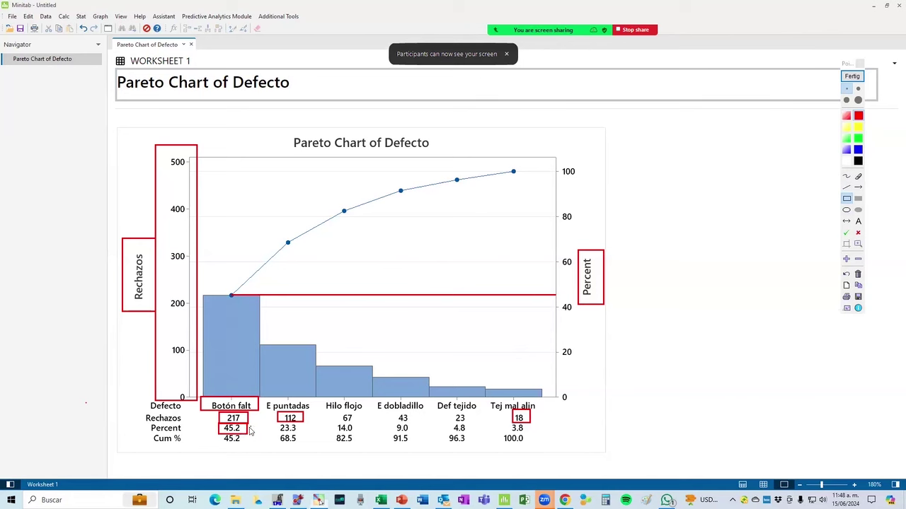
# Circle the reject total in cell B9 of the Excel defect table with the black pen, and return to the chart
pyautogui.hotkey('alt', 'Tab')
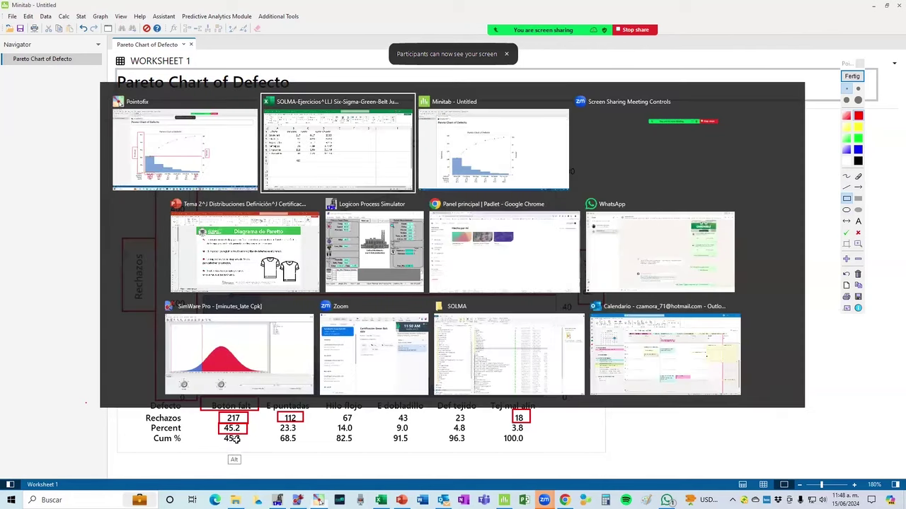
pyautogui.moveTo(208, 301)
pyautogui.mouseDown()
pyautogui.moveTo(243, 322)
pyautogui.moveTo(200, 299)
pyautogui.mouseUp()
pyautogui.press('alt')
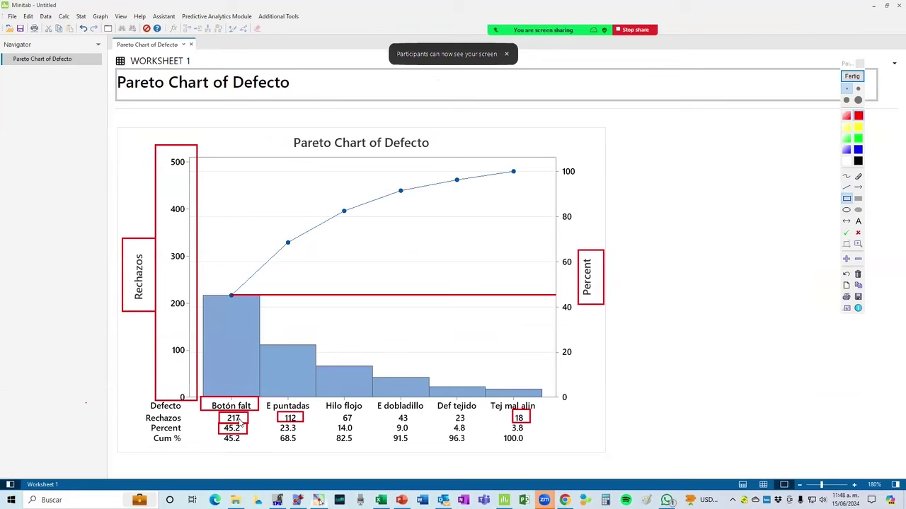
pyautogui.press('alt')
# Undo the stray rectangle below the chart, and box E puntadas' percentage and cumulative percentage in red
pyautogui.moveTo(259, 466); pyautogui.dragTo(295, 478)
pyautogui.click(846, 274)
pyautogui.moveTo(301, 435); pyautogui.dragTo(304, 433)
pyautogui.moveTo(273, 432)
pyautogui.mouseDown()
pyautogui.moveTo(283, 453)
pyautogui.moveTo(307, 457)
pyautogui.moveTo(306, 448)
pyautogui.mouseUp()
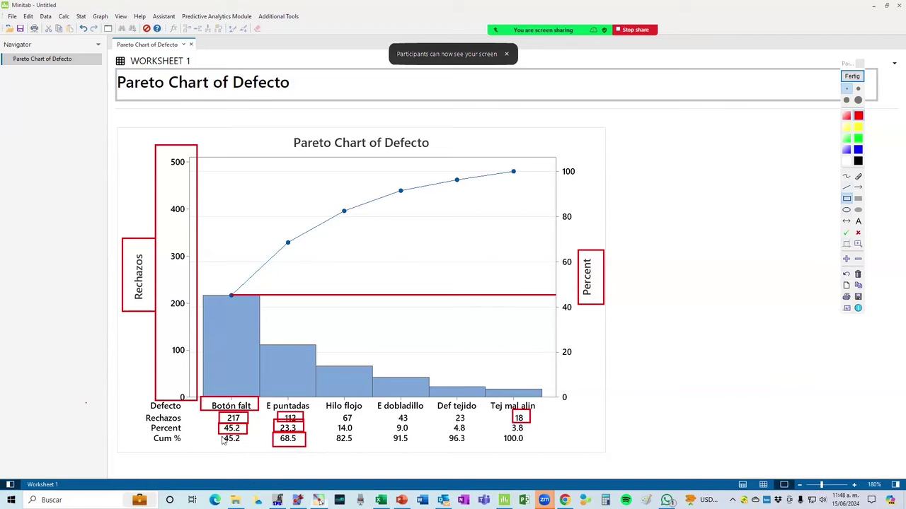
# Draw a horizontal red line from E puntadas' cumulative point to the Percent axis
pyautogui.click(285, 231)
pyautogui.click(847, 188)
pyautogui.moveTo(287, 244)
pyautogui.mouseDown()
pyautogui.moveTo(336, 258)
pyautogui.moveTo(554, 256)
pyautogui.moveTo(562, 268)
pyautogui.mouseUp()
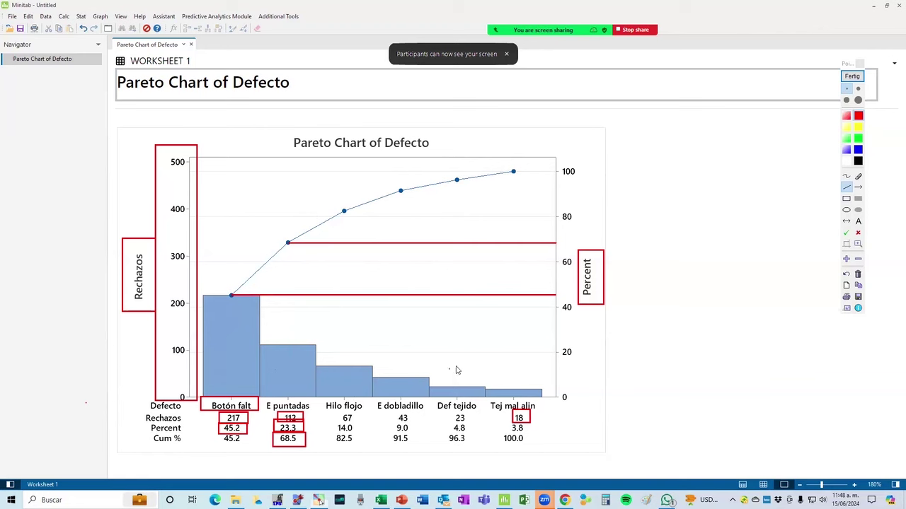
pyautogui.click(525, 254)
# Box Hilo flojo's label, percentage and cumulative percentage in red, and draw a horizontal line from its cumulative point to the Percent axis
pyautogui.click(846, 199)
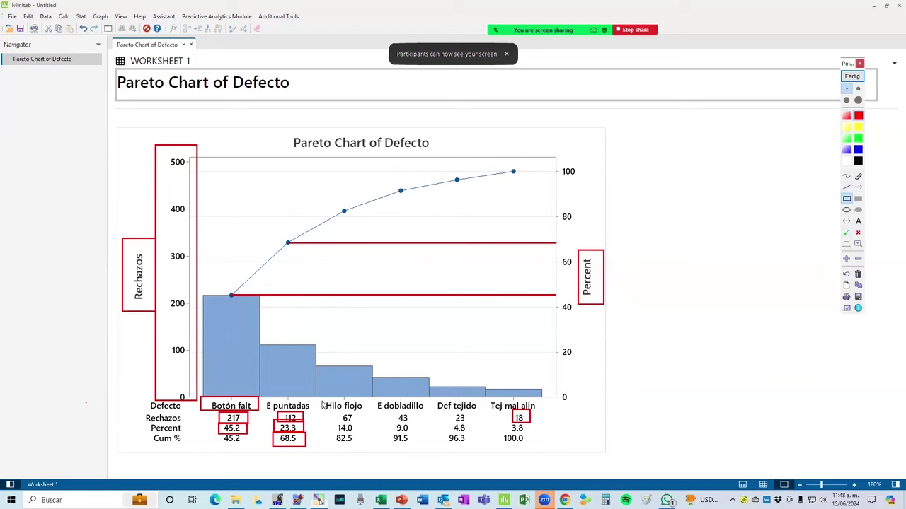
pyautogui.moveTo(317, 393); pyautogui.dragTo(365, 437)
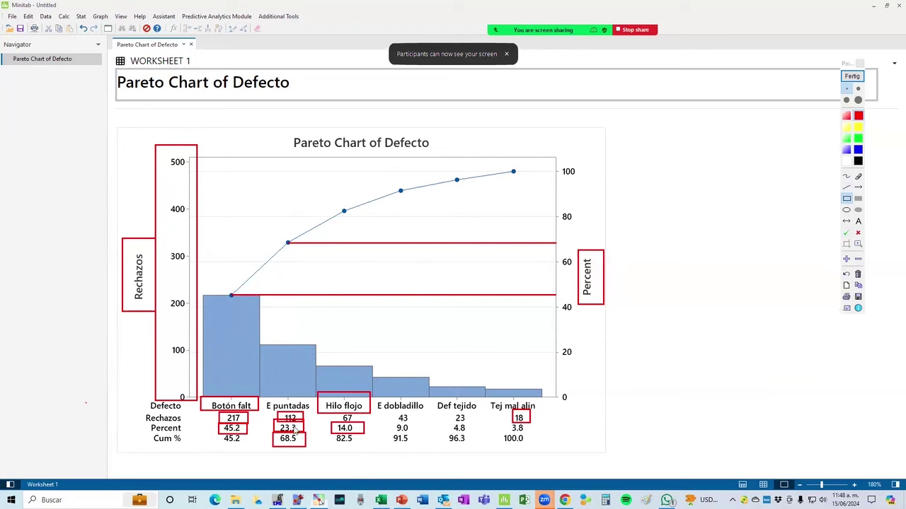
pyautogui.moveTo(330, 433); pyautogui.dragTo(365, 448)
pyautogui.click(847, 187)
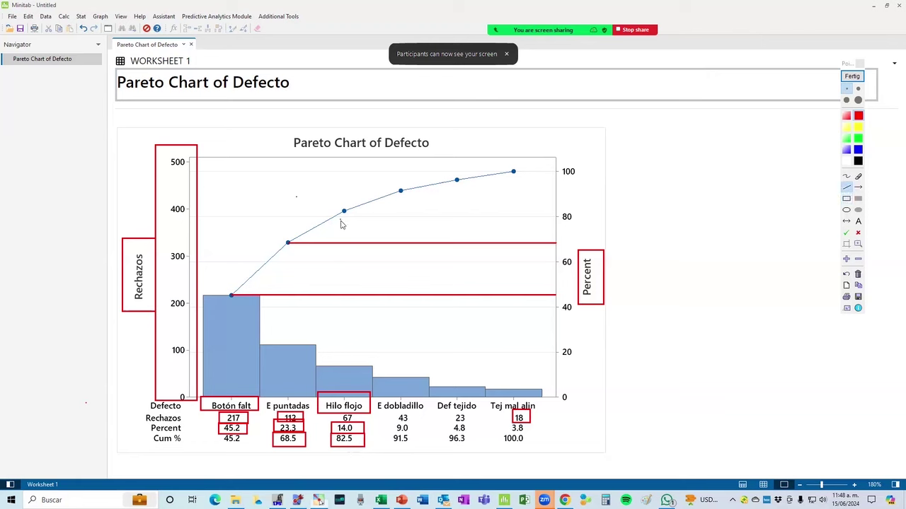
pyautogui.moveTo(344, 211); pyautogui.dragTo(412, 223)
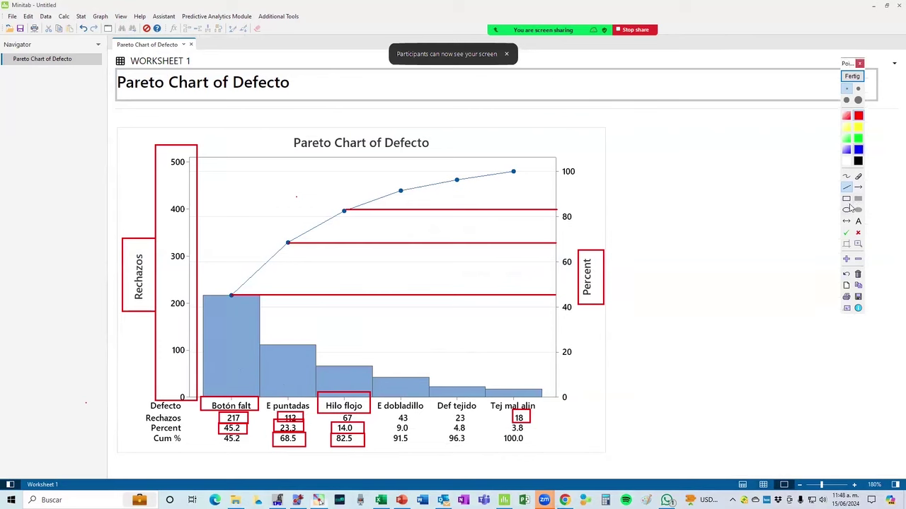
# Draw a blue rectangle around the E dobladillo, Def tejido and Tej mal alin labels, and another around the last cumulative percentage
pyautogui.click(847, 198)
pyautogui.moveTo(375, 395); pyautogui.dragTo(544, 413)
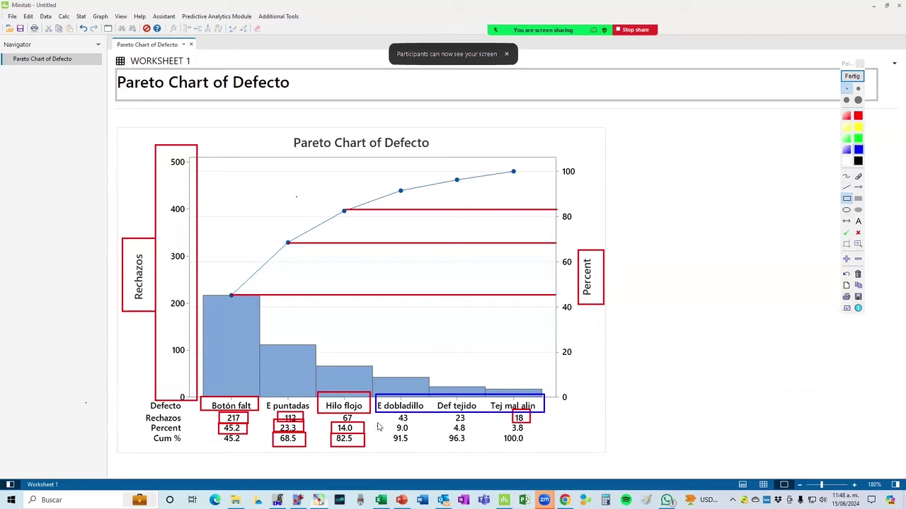
pyautogui.moveTo(498, 433); pyautogui.dragTo(537, 456)
# Switch to the Excel workbook to review the rejects per defect, and return to the annotated Minitab Pareto chart
pyautogui.hotkey('alt', 'Tab')
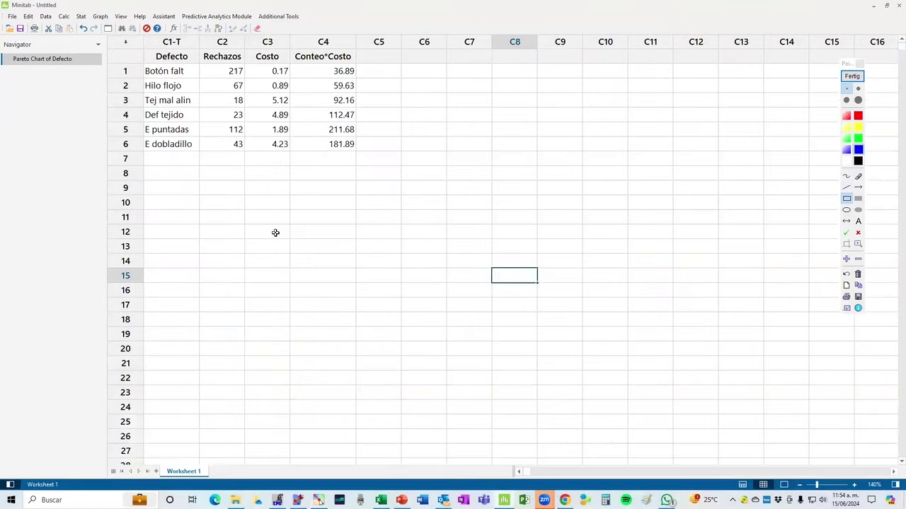
pyautogui.hotkey('alt', 'Tab')
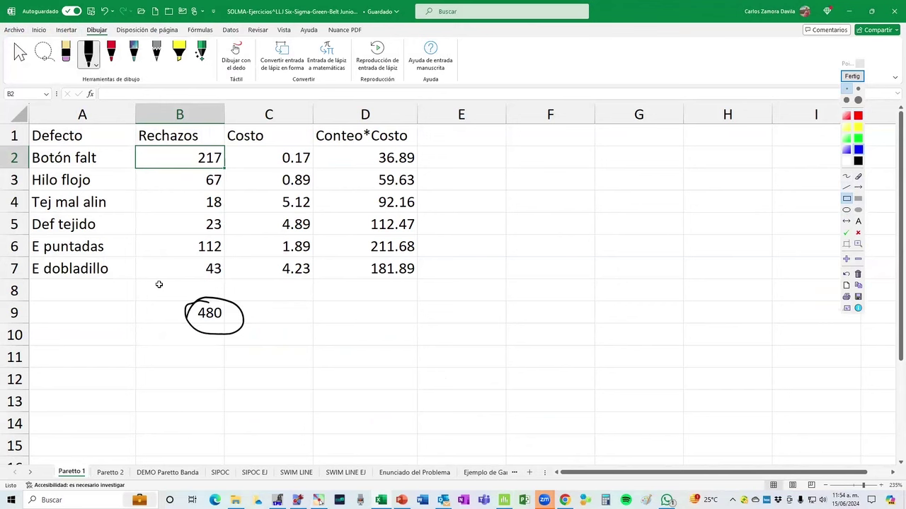
pyautogui.hotkey('alt', 'Tab')
pyautogui.hotkey('alt', 'Tab')
pyautogui.press('Escape')
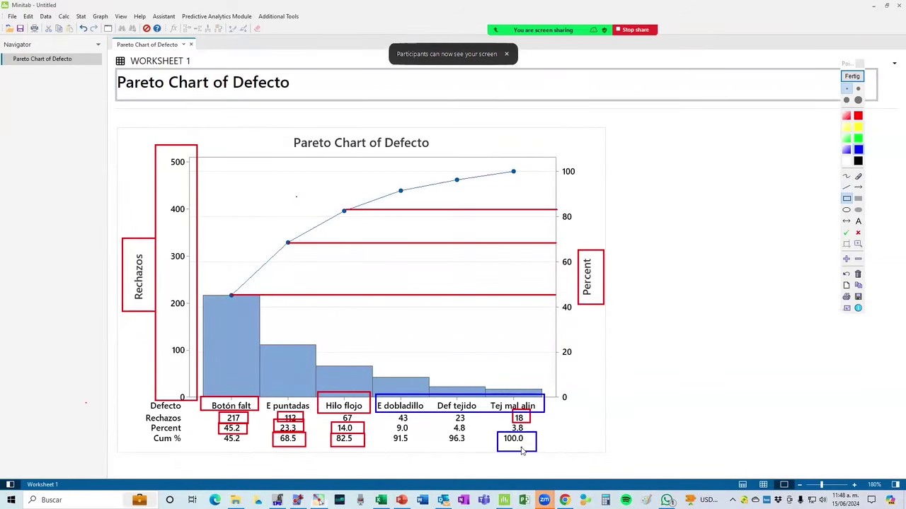
# Draw a blue rectangle around the 100 mark of the Percent axis, and undo the vertical line drawn beside the chart
pyautogui.moveTo(551, 159); pyautogui.dragTo(582, 183)
pyautogui.click(845, 187)
pyautogui.moveTo(763, 224); pyautogui.dragTo(760, 309)
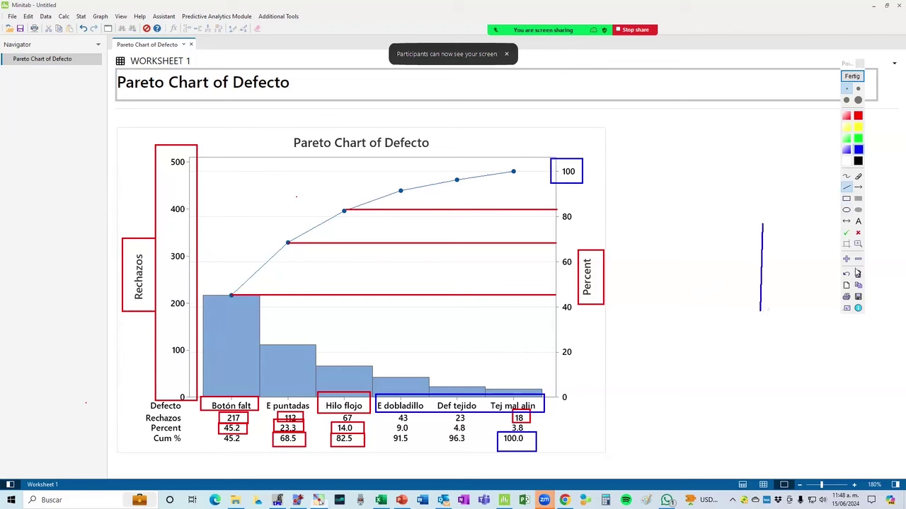
pyautogui.click(847, 274)
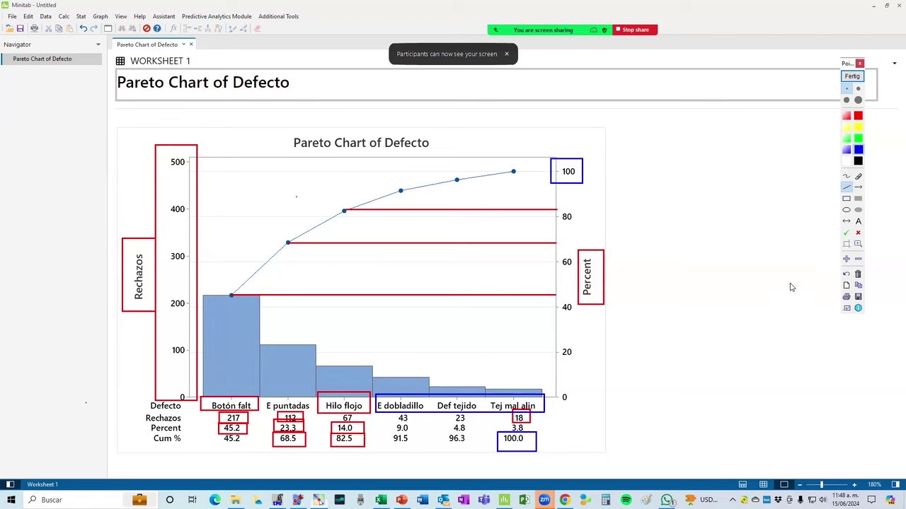
# Clear all annotations and draw blue rectangles around the Botón falt to Hilo flojo labels, Hilo flojo's cumulative percentage and the Rechazos axis title
pyautogui.click(857, 275)
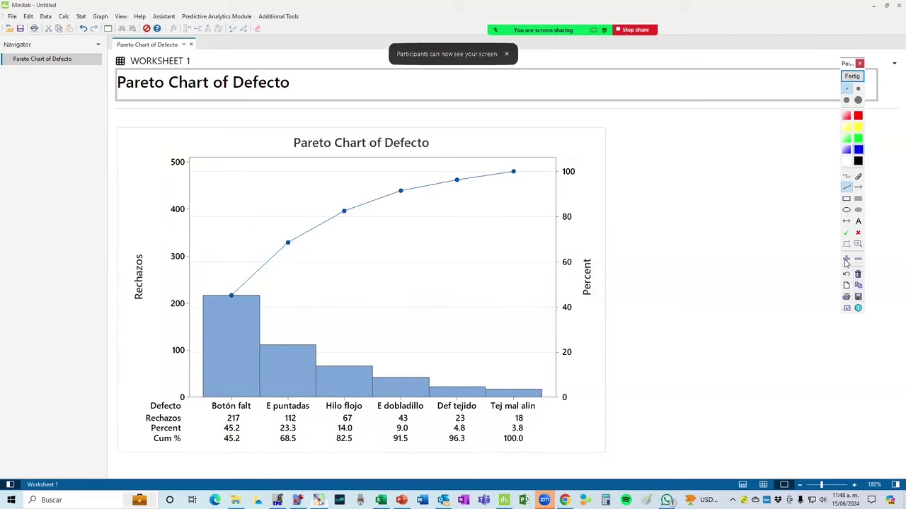
pyautogui.click(846, 199)
pyautogui.moveTo(200, 399); pyautogui.dragTo(368, 411)
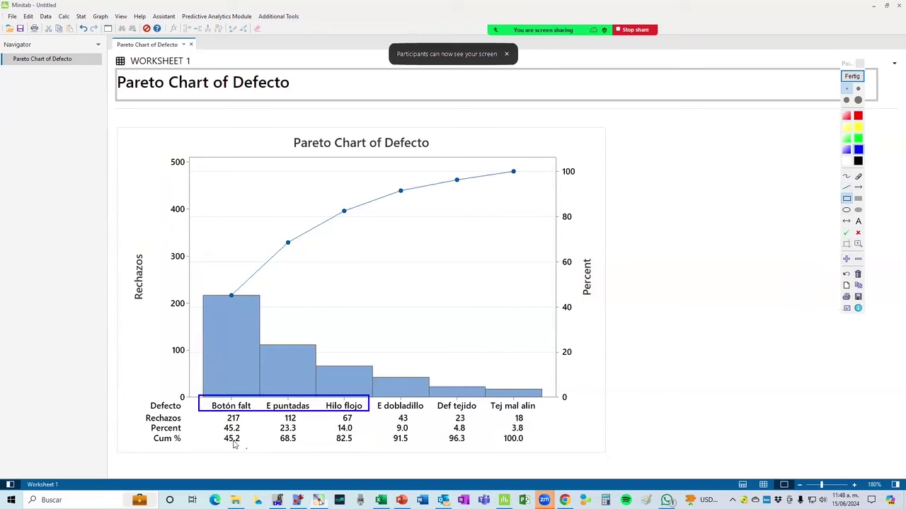
pyautogui.moveTo(325, 431)
pyautogui.mouseDown()
pyautogui.moveTo(368, 457)
pyautogui.moveTo(364, 450)
pyautogui.mouseUp()
pyautogui.moveTo(120, 236); pyautogui.dragTo(151, 321)
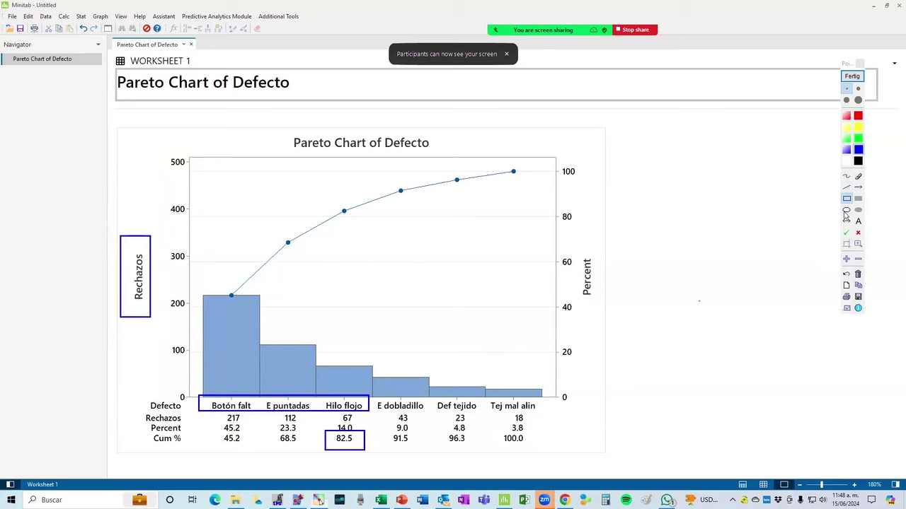
# Draw a horizontal red line from Hilo flojo's cumulative point to the Percent axis
pyautogui.click(846, 187)
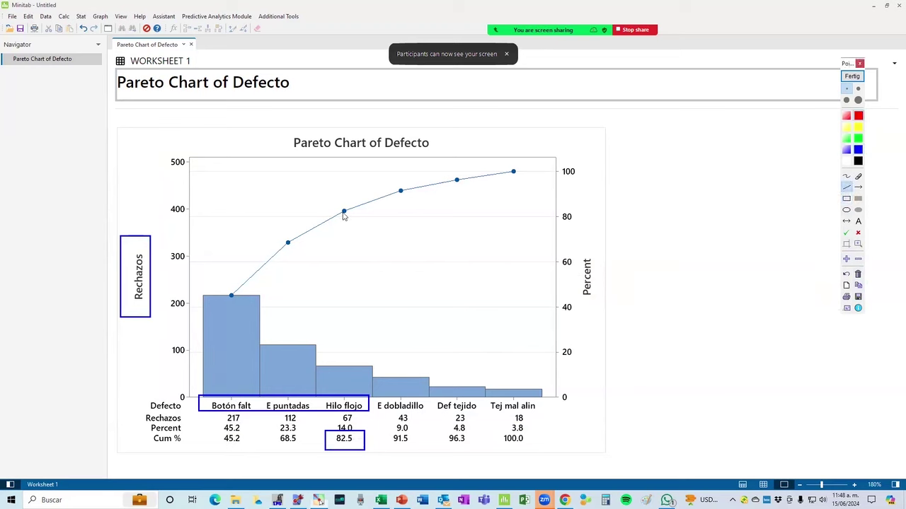
pyautogui.scroll(5, 346, 219)
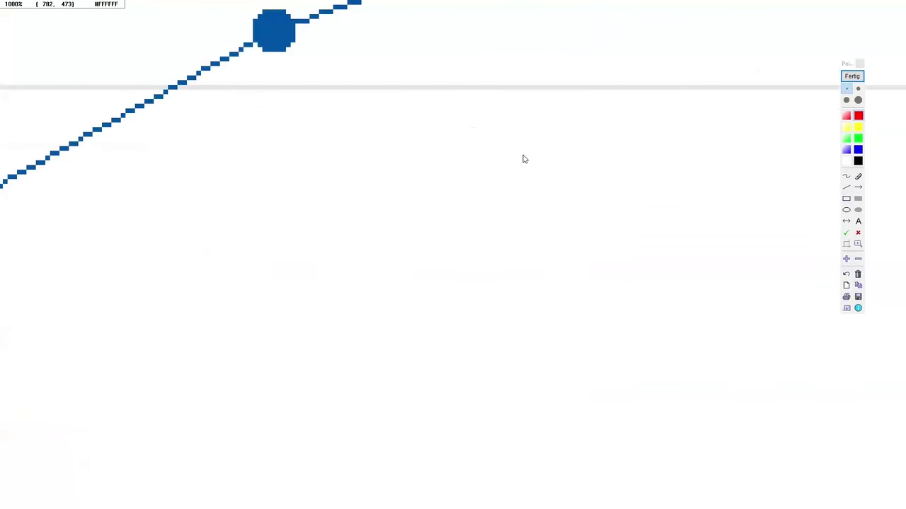
pyautogui.scroll(-5, 524, 163)
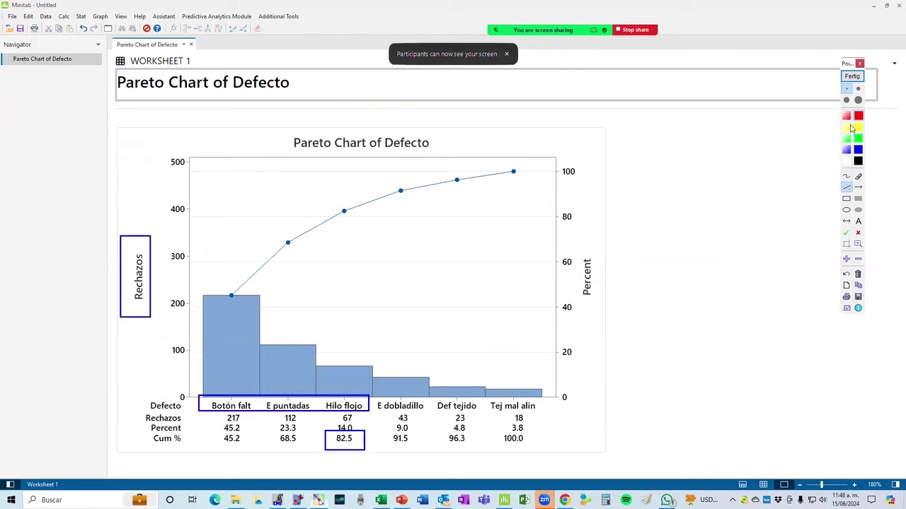
pyautogui.moveTo(344, 211)
pyautogui.mouseDown()
pyautogui.moveTo(426, 224)
pyautogui.moveTo(565, 217)
pyautogui.mouseUp()
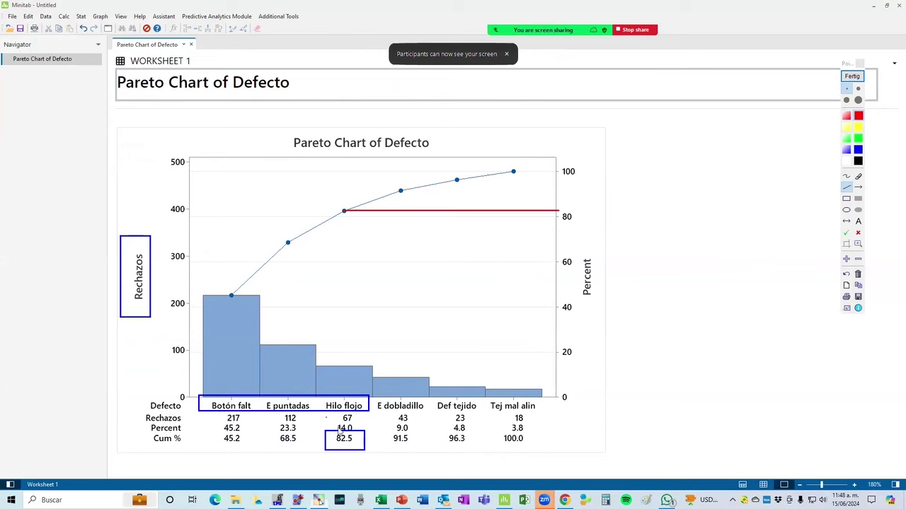
pyautogui.moveTo(333, 434)
pyautogui.mouseDown()
pyautogui.moveTo(338, 447)
pyautogui.moveTo(360, 433)
pyautogui.mouseUp()
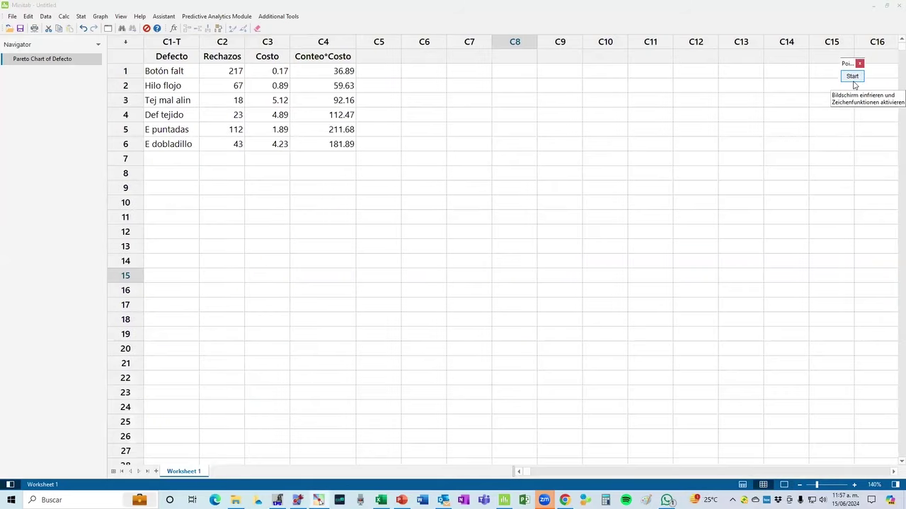
# Reopen the Pareto Chart of Defecto and show only the output without the worksheet
pyautogui.click(51, 58)
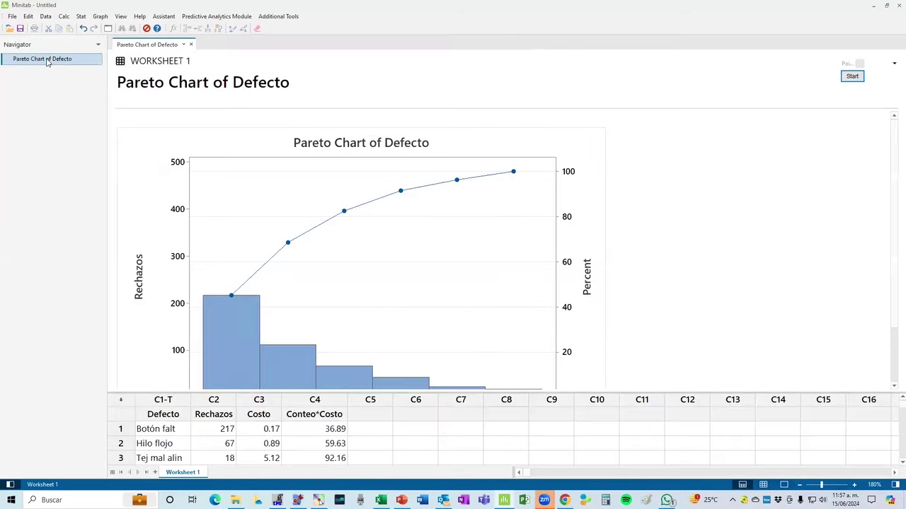
pyautogui.click(782, 485)
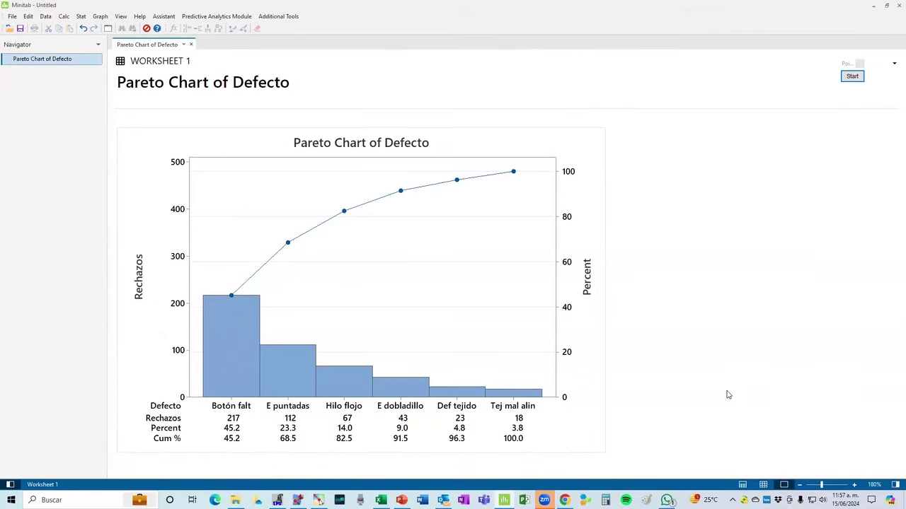
pyautogui.click(454, 342)
pyautogui.moveTo(443, 498)
pyautogui.click(444, 479)
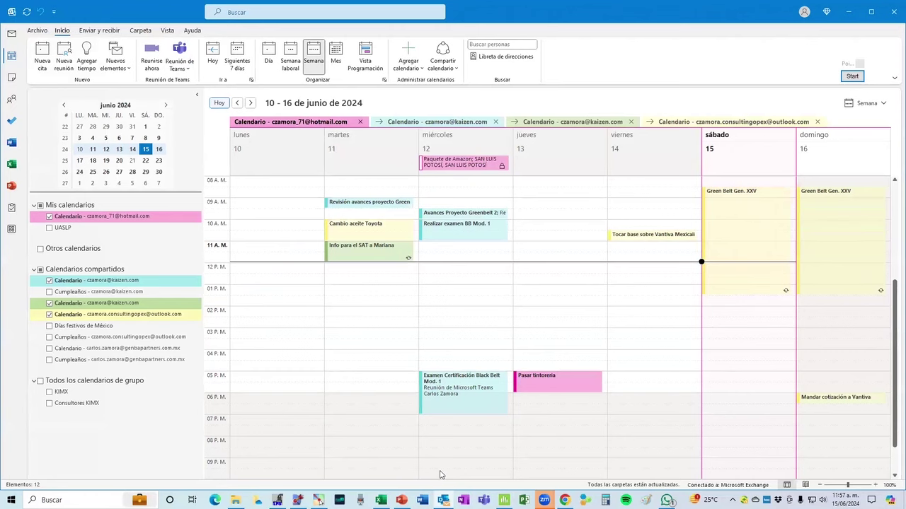
pyautogui.hotkey('alt', 'Tab')
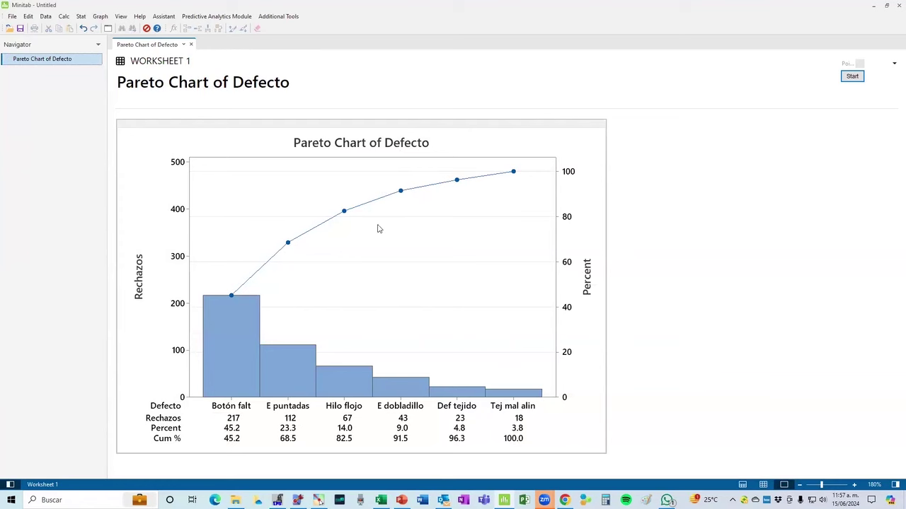
# Change the Pareto graph's title to "Pareto Chart of Defecto, SF 24, 2024" and apply the graph edit
pyautogui.scroll(-1, 416, 253)
pyautogui.doubleClick(416, 253)
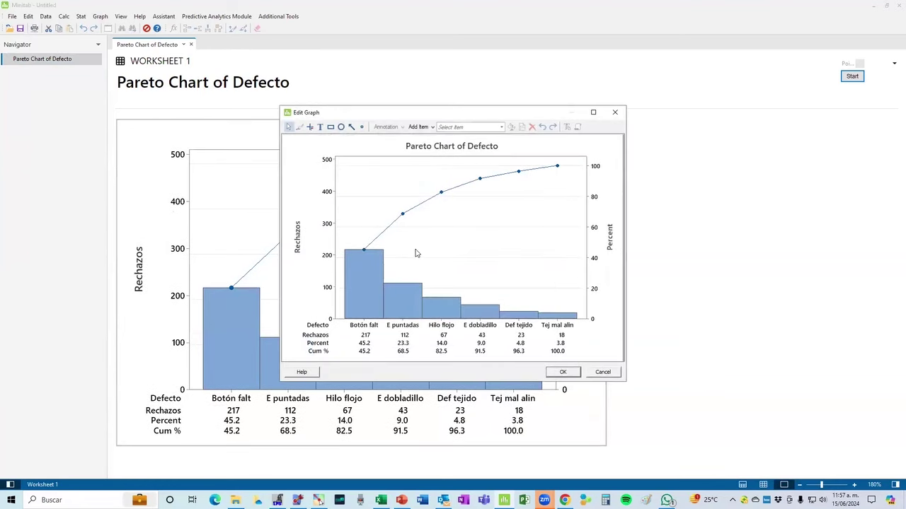
pyautogui.click(486, 147)
pyautogui.doubleClick(482, 148)
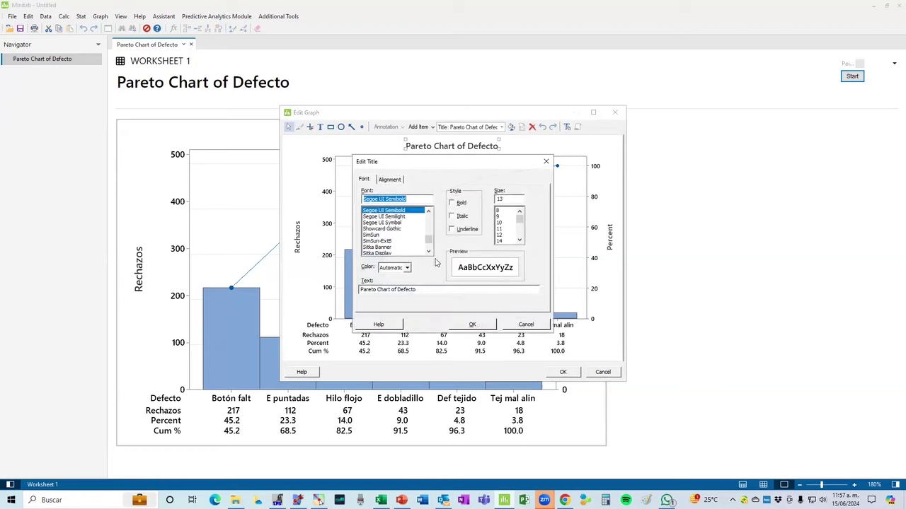
pyautogui.click(434, 289)
pyautogui.write(',')
pyautogui.write('SP')
pyautogui.write(' 24')
pyautogui.write(', 2024')
pyautogui.click(471, 324)
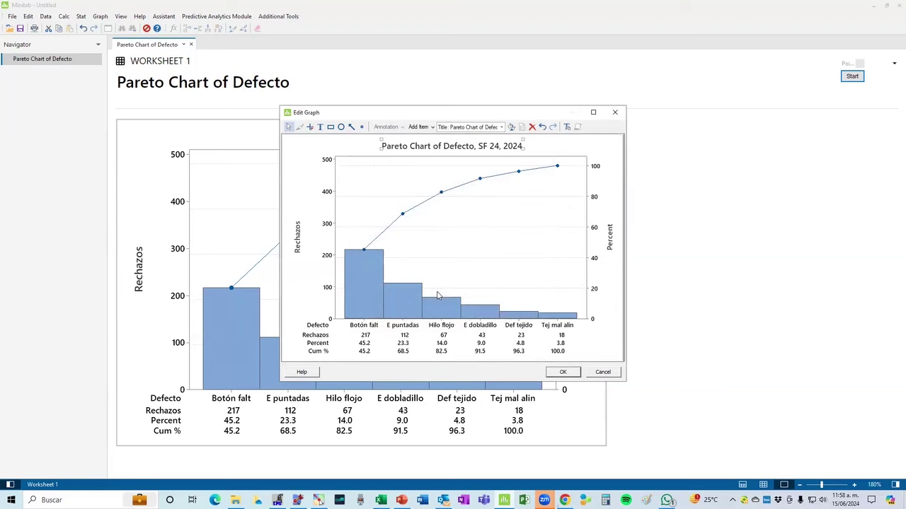
pyautogui.click(566, 373)
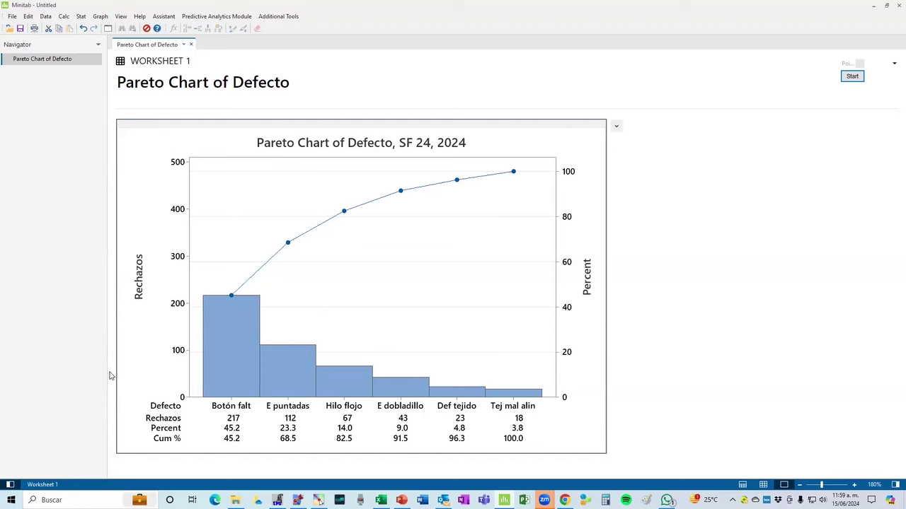
# Start screen annotation and draw a red rectangle around "SF 24, 2024" in the chart title
pyautogui.click(852, 75)
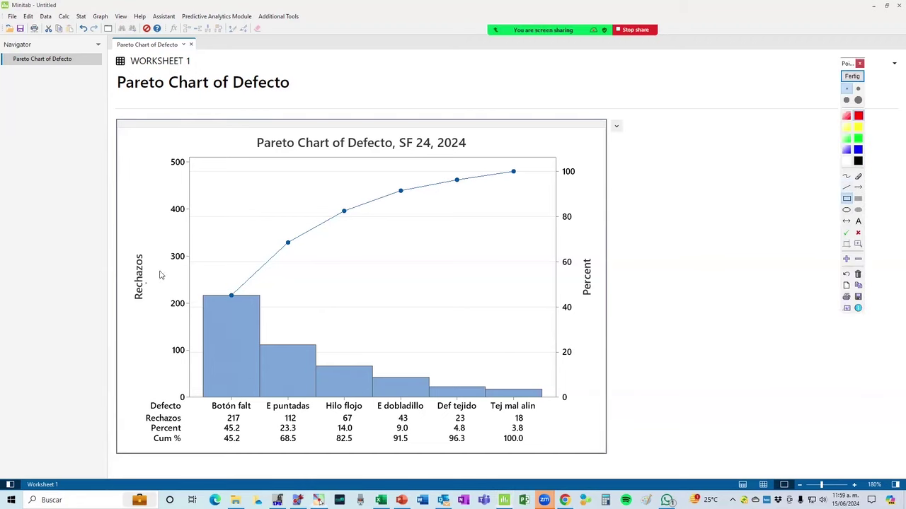
pyautogui.moveTo(395, 127); pyautogui.dragTo(477, 163)
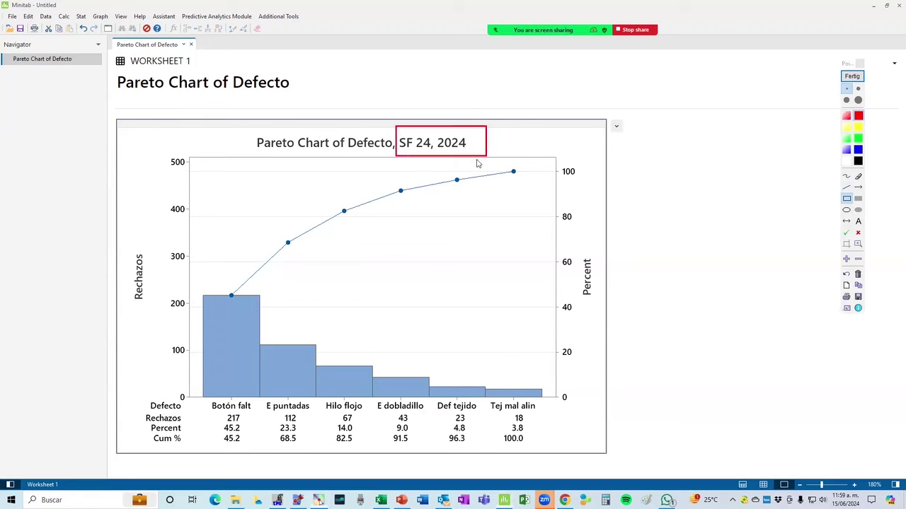
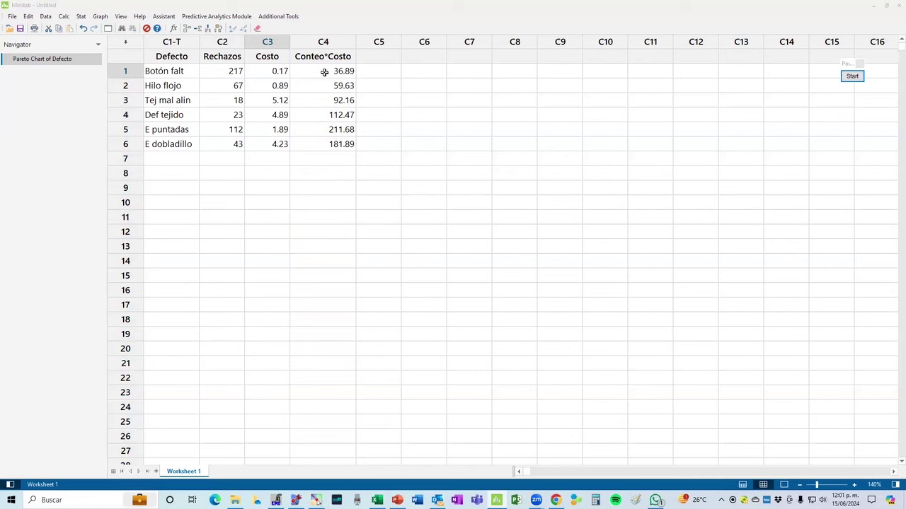
# Rename the worksheet column Conteo*Costo as "Costo total"
pyautogui.click(336, 56)
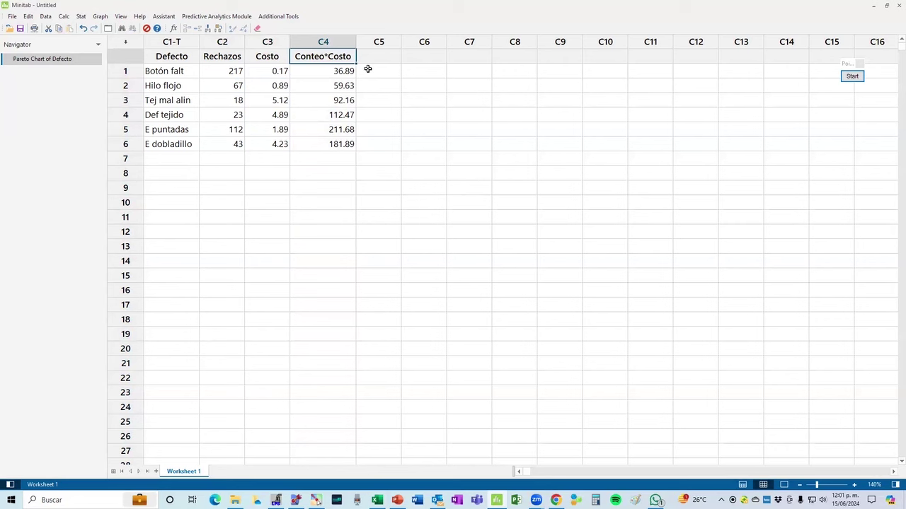
pyautogui.write('Costo total')
pyautogui.press('Return')
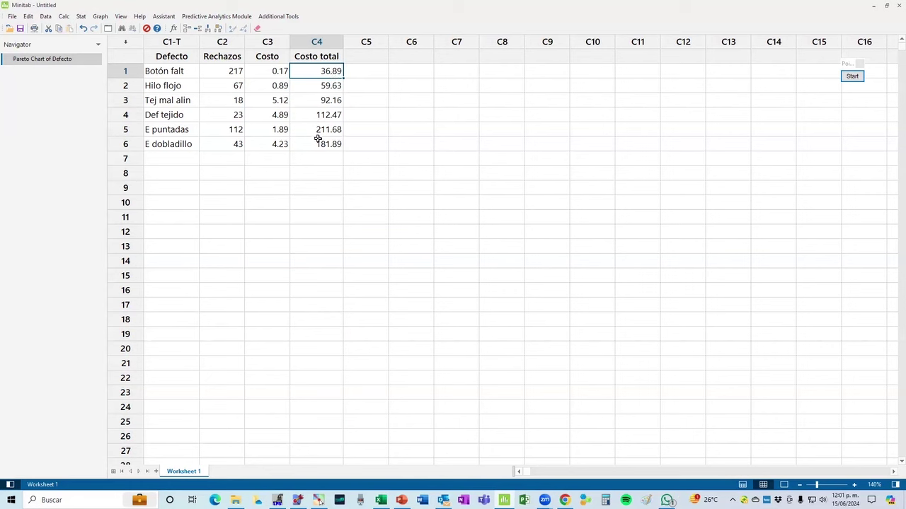
# Format the Costo total column as currency with the $ symbol and two decimal places
pyautogui.rightClick(318, 73)
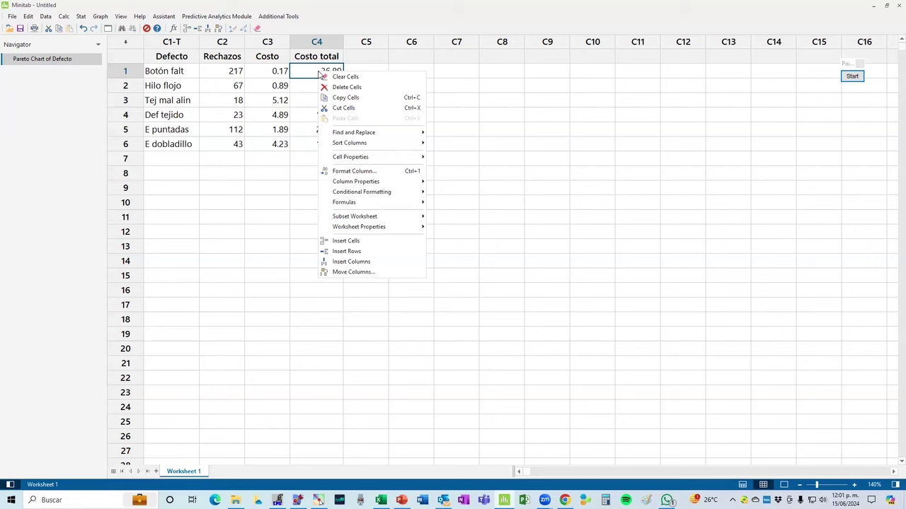
pyautogui.click(354, 171)
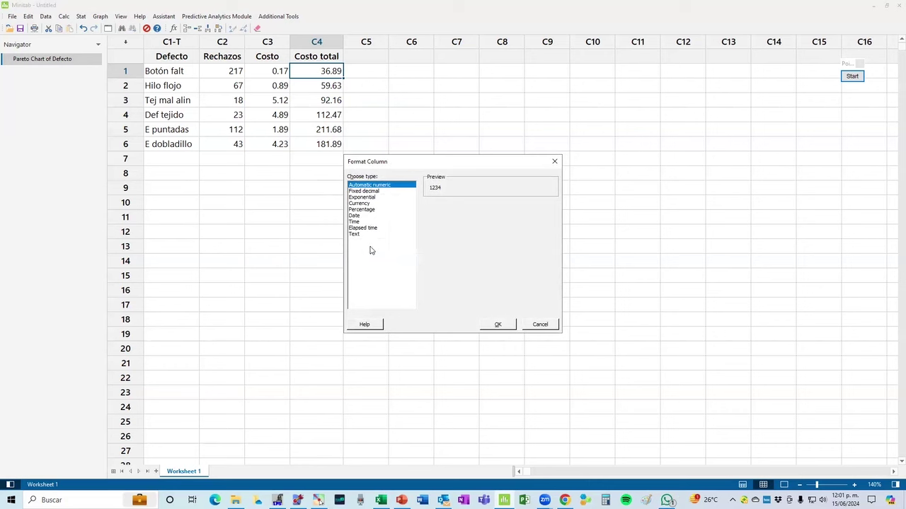
pyautogui.click(366, 204)
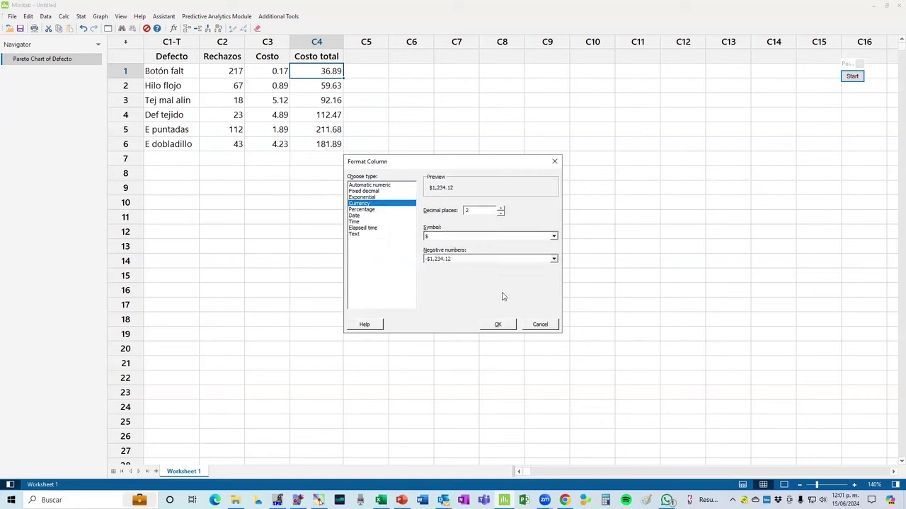
pyautogui.click(498, 324)
pyautogui.click(489, 292)
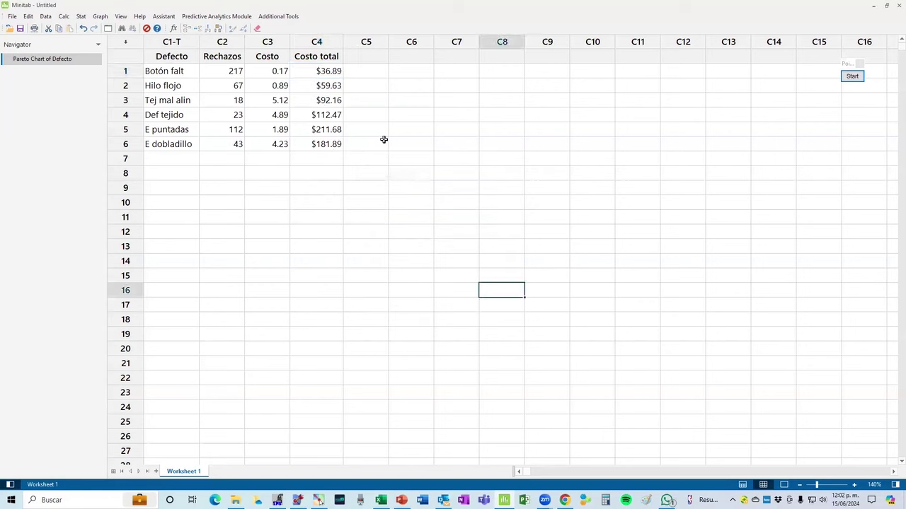
# Examine the Costo total value of each defect in the worksheet
pyautogui.click(316, 75)
pyautogui.click(318, 86)
pyautogui.click(320, 99)
pyautogui.click(320, 114)
pyautogui.click(319, 130)
pyautogui.click(319, 144)
pyautogui.click(320, 186)
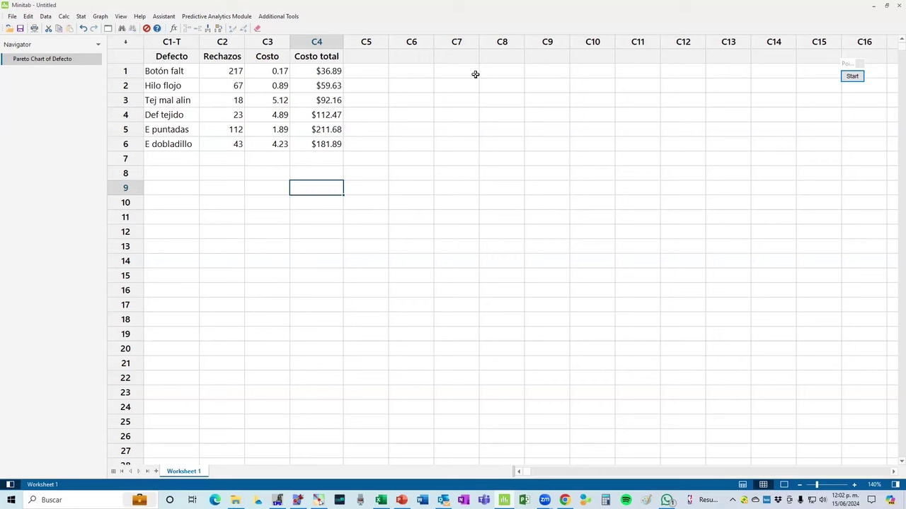
pyautogui.click(319, 147)
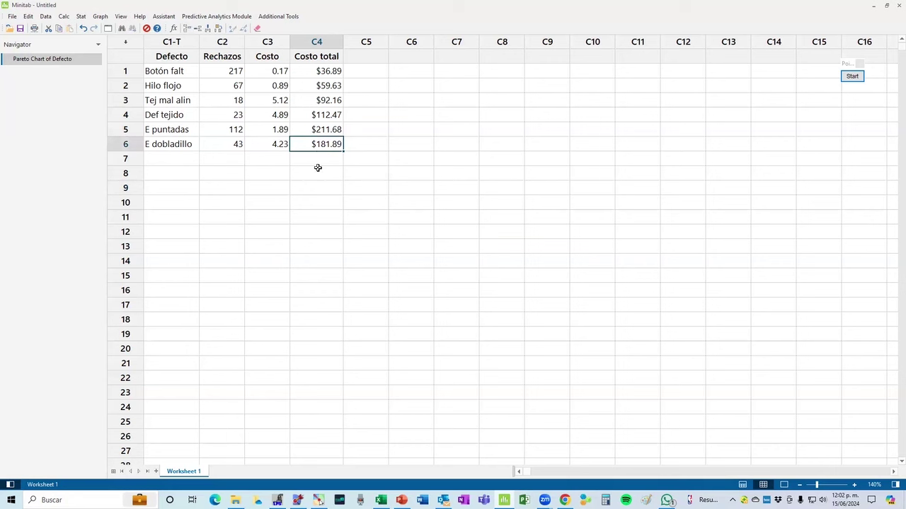
pyautogui.click(318, 169)
pyautogui.click(326, 75)
pyautogui.click(320, 115)
pyautogui.moveTo(318, 170)
pyautogui.mouseDown()
pyautogui.moveTo(327, 222)
pyautogui.moveTo(325, 174)
pyautogui.mouseUp()
pyautogui.click(322, 130)
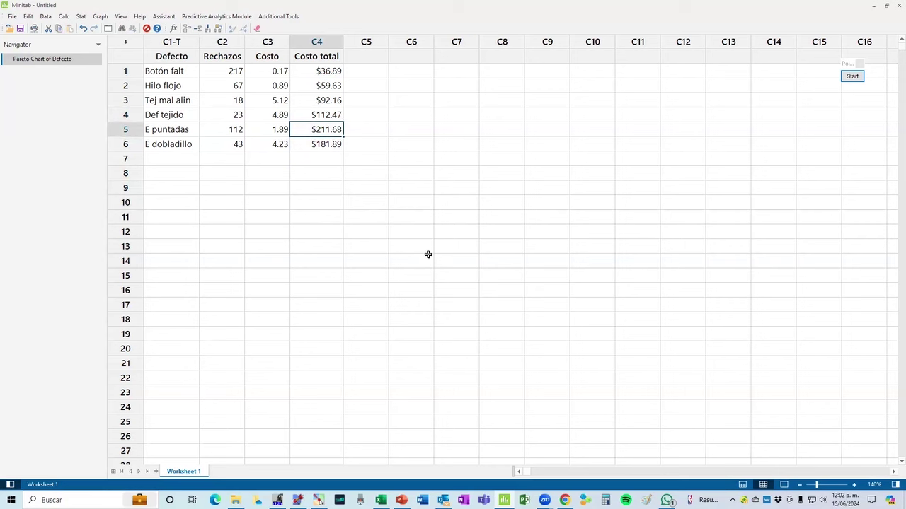
pyautogui.click(372, 224)
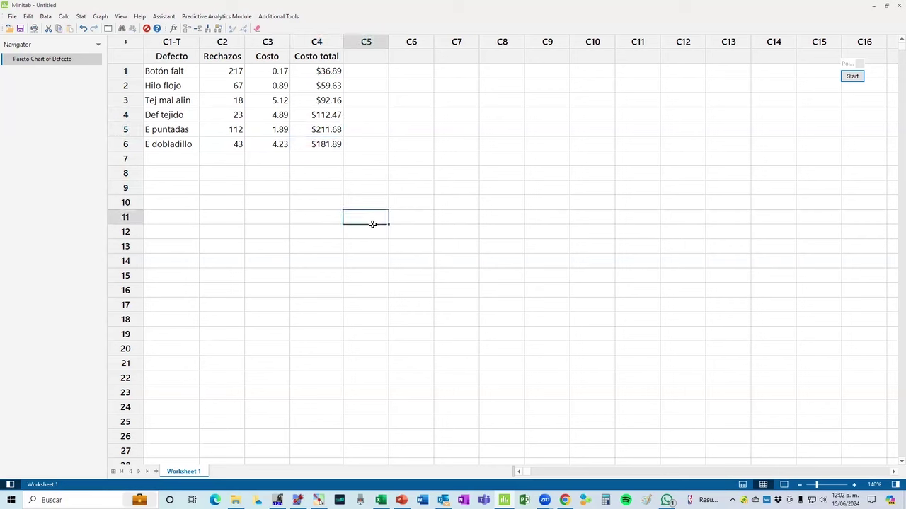
# Review the Automatic numeric and Currency format types for the Costo total column without applying any change
pyautogui.click(314, 120)
pyautogui.rightClick(313, 121)
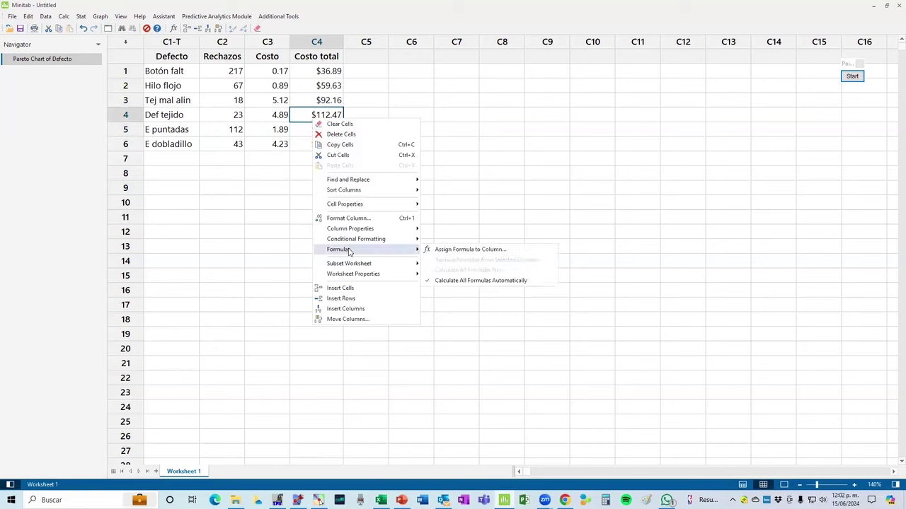
pyautogui.moveTo(351, 201)
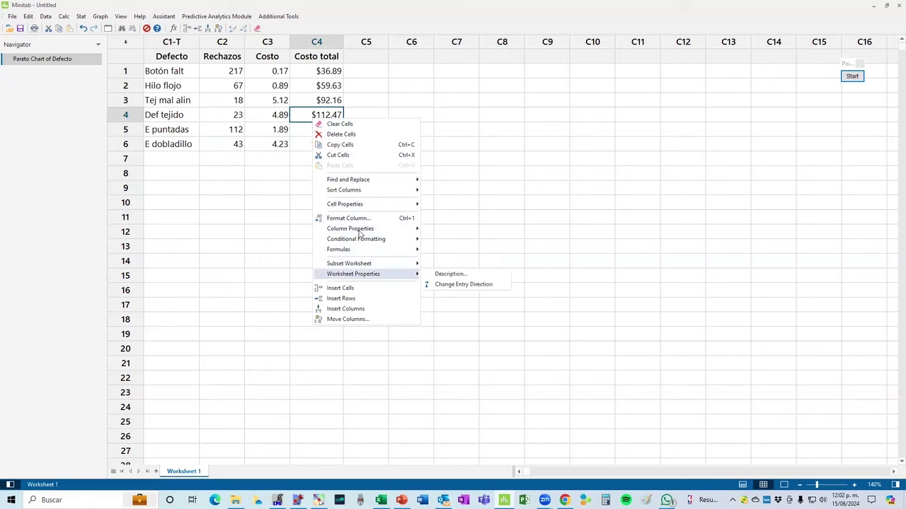
pyautogui.click(369, 220)
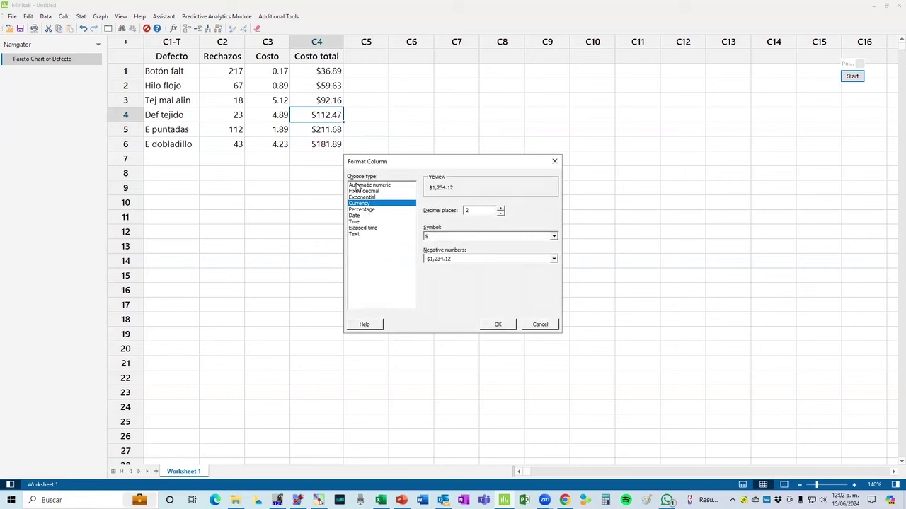
pyautogui.click(358, 185)
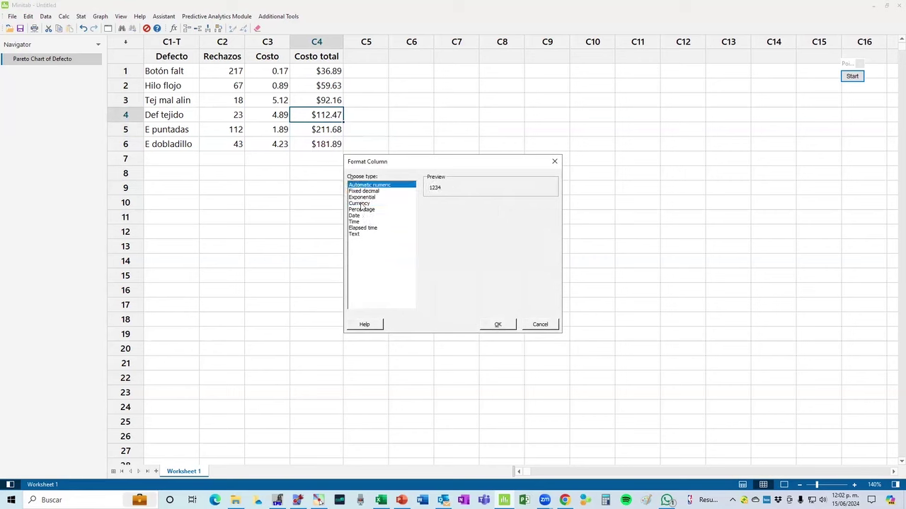
pyautogui.click(359, 203)
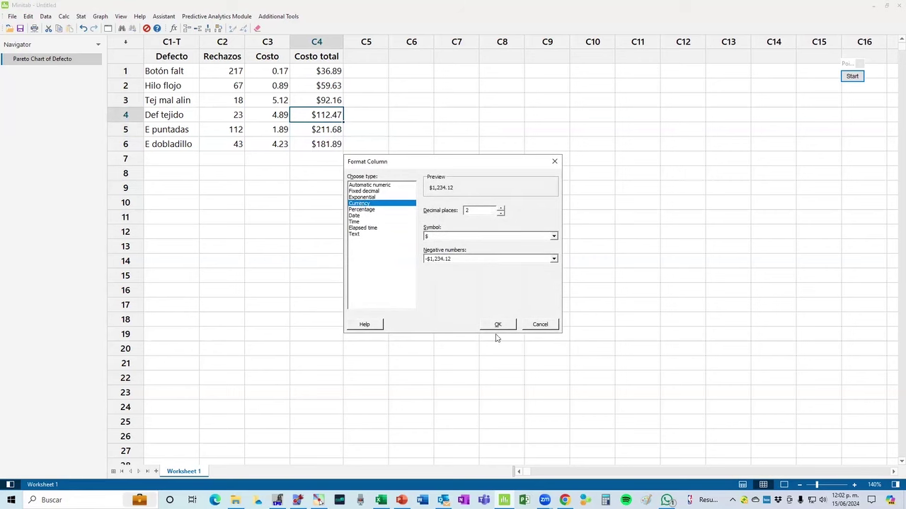
pyautogui.click(539, 325)
pyautogui.click(514, 276)
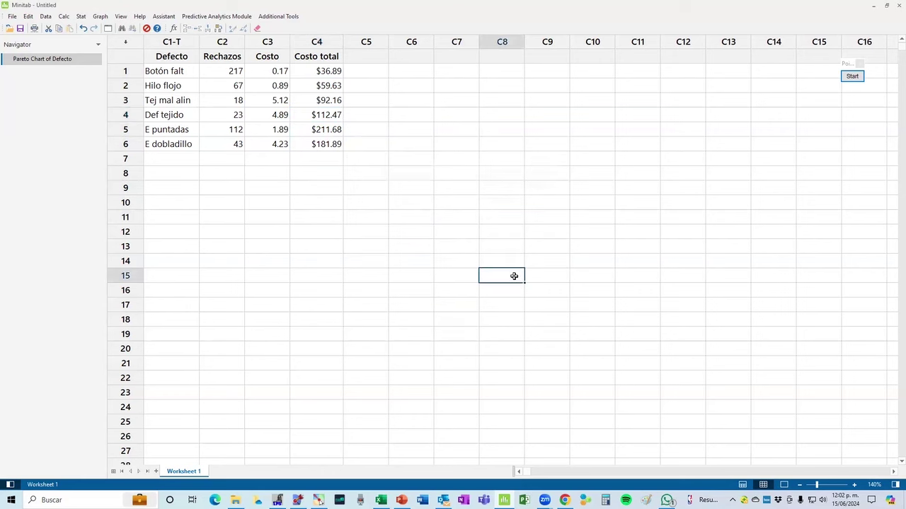
pyautogui.click(315, 147)
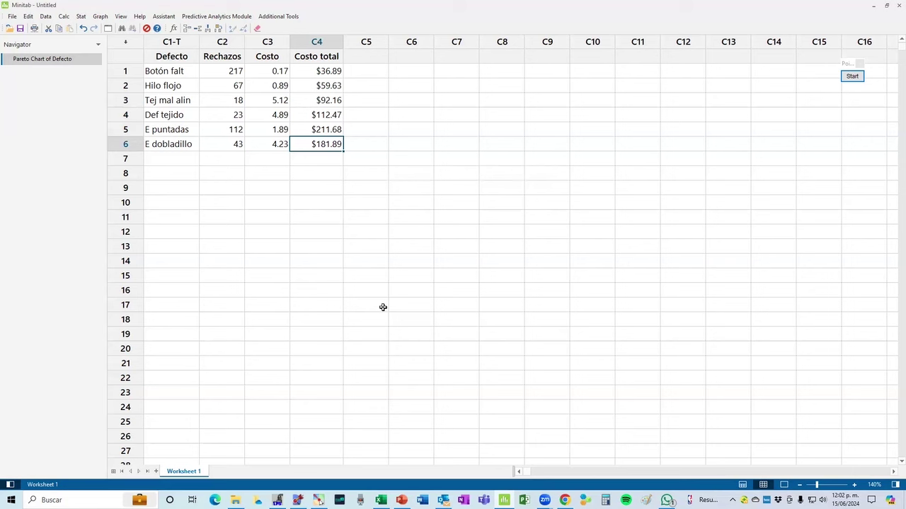
pyautogui.click(420, 279)
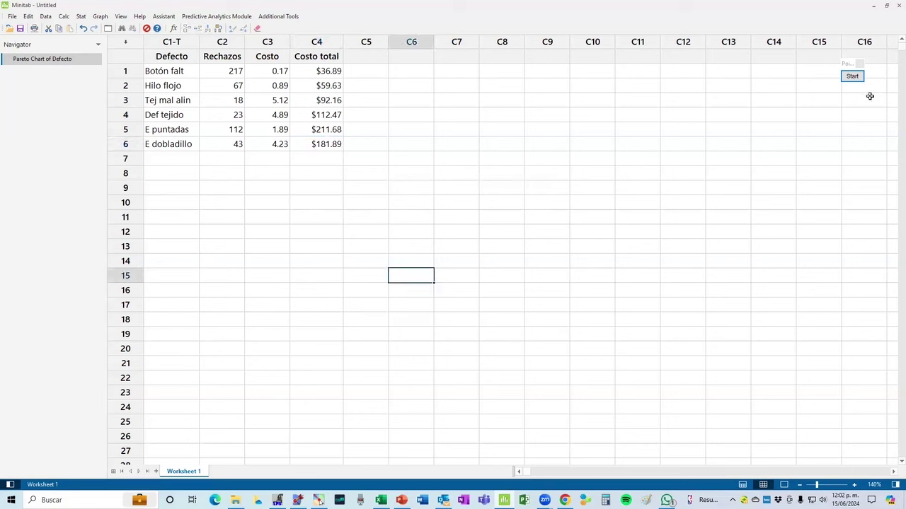
# Show the Pareto chart of defects in output-only view and draw red rectangles around the Rechazos axis label and the row of Rechazos values
pyautogui.click(21, 59)
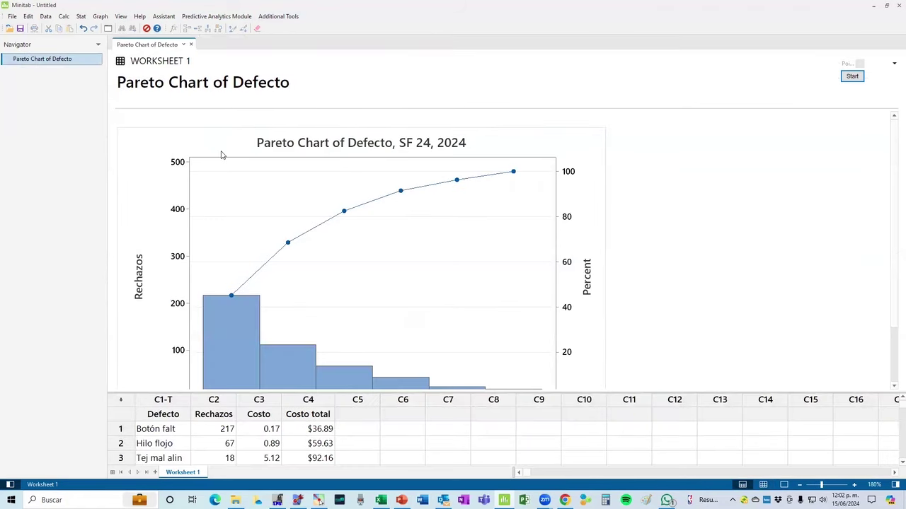
pyautogui.click(784, 485)
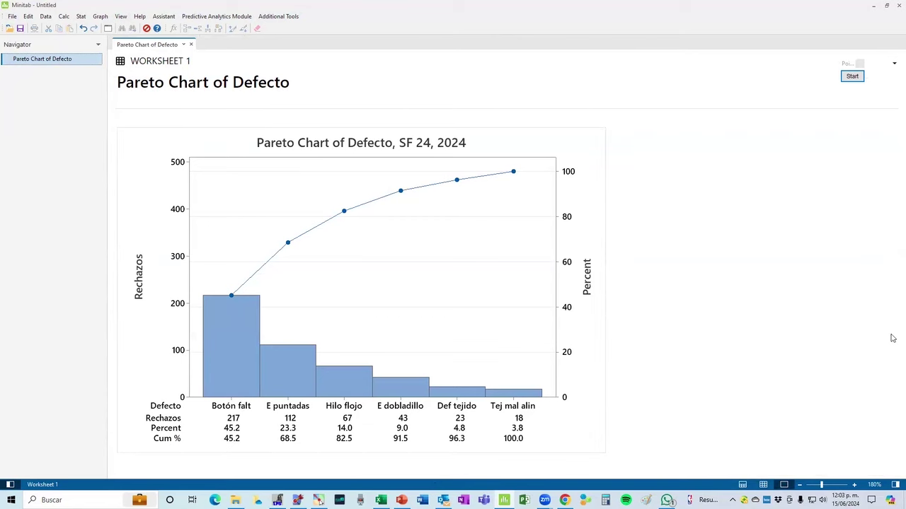
pyautogui.click(852, 76)
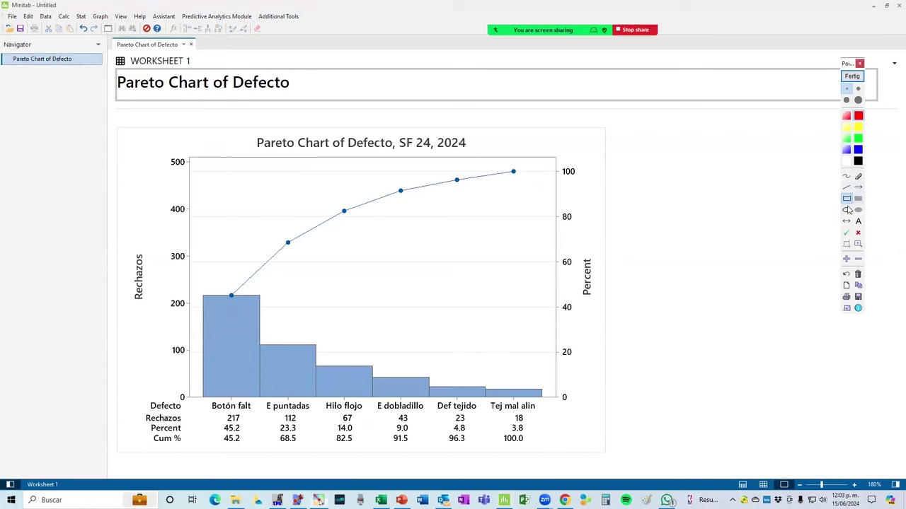
pyautogui.moveTo(124, 240); pyautogui.dragTo(160, 323)
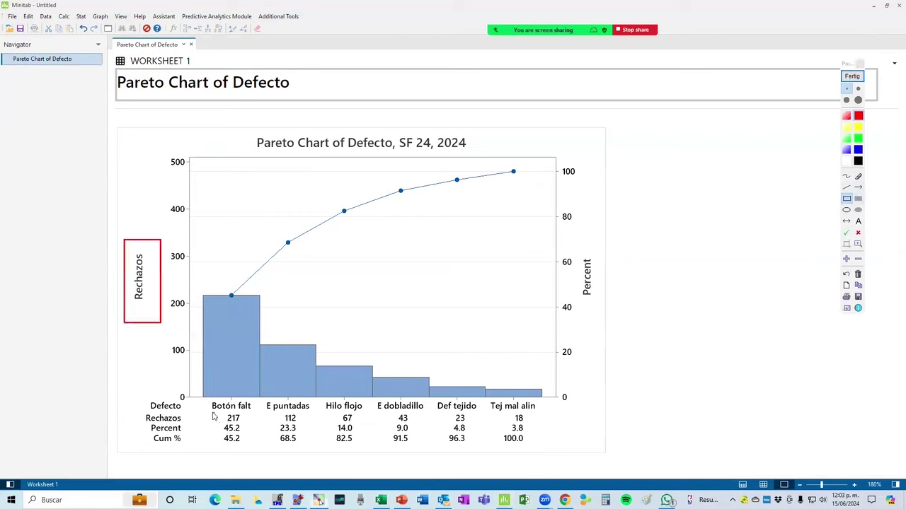
pyautogui.moveTo(213, 408)
pyautogui.mouseDown()
pyautogui.moveTo(236, 423)
pyautogui.moveTo(542, 421)
pyautogui.mouseUp()
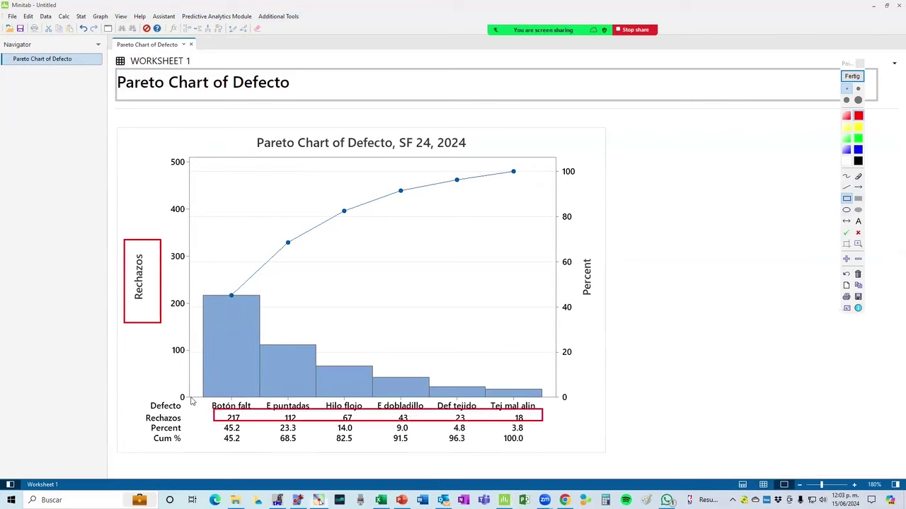
# Handwrite "$ 2do. Nivel" in red in the empty area beside the Pareto chart
pyautogui.click(846, 177)
pyautogui.moveTo(673, 154); pyautogui.dragTo(627, 210)
pyautogui.moveTo(660, 129)
pyautogui.mouseDown()
pyautogui.moveTo(660, 181)
pyautogui.moveTo(693, 204)
pyautogui.moveTo(719, 201)
pyautogui.mouseUp()
pyautogui.moveTo(740, 145)
pyautogui.mouseDown()
pyautogui.moveTo(743, 194)
pyautogui.moveTo(740, 183)
pyautogui.mouseUp()
pyautogui.moveTo(761, 179)
pyautogui.mouseDown()
pyautogui.moveTo(791, 194)
pyautogui.moveTo(793, 160)
pyautogui.moveTo(818, 179)
pyautogui.moveTo(823, 169)
pyautogui.moveTo(824, 195)
pyautogui.mouseUp()
pyautogui.click(821, 164)
pyautogui.moveTo(854, 76); pyautogui.dragTo(885, 79)
pyautogui.moveTo(823, 168)
pyautogui.mouseDown()
pyautogui.moveTo(830, 191)
pyautogui.moveTo(864, 148)
pyautogui.moveTo(864, 202)
pyautogui.mouseUp()
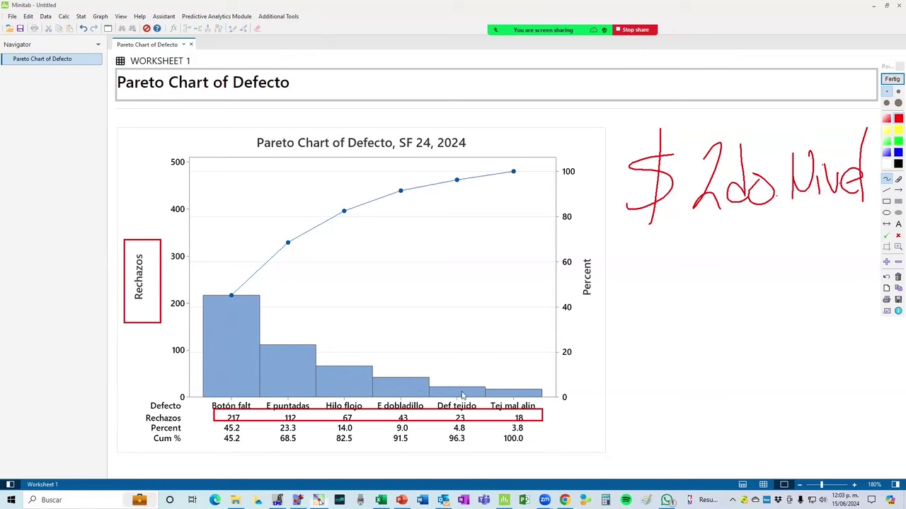
# Draw red arrows pointing at the Def tejido and Botón falt bars of the chart
pyautogui.click(897, 190)
pyautogui.moveTo(499, 310); pyautogui.dragTo(460, 389)
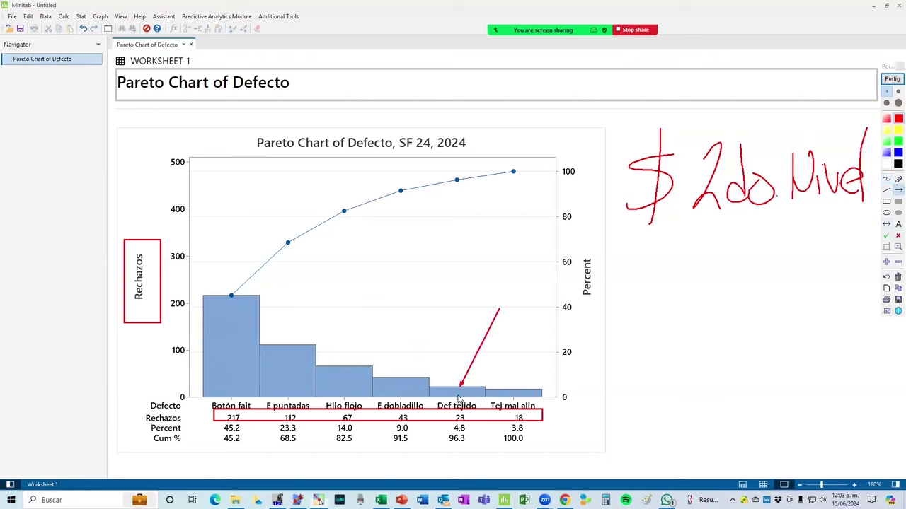
pyautogui.moveTo(237, 267); pyautogui.dragTo(232, 314)
# Handwrite a red $ sign at the tail of each arrow, for the Botón falt and Def tejido bars
pyautogui.click(887, 180)
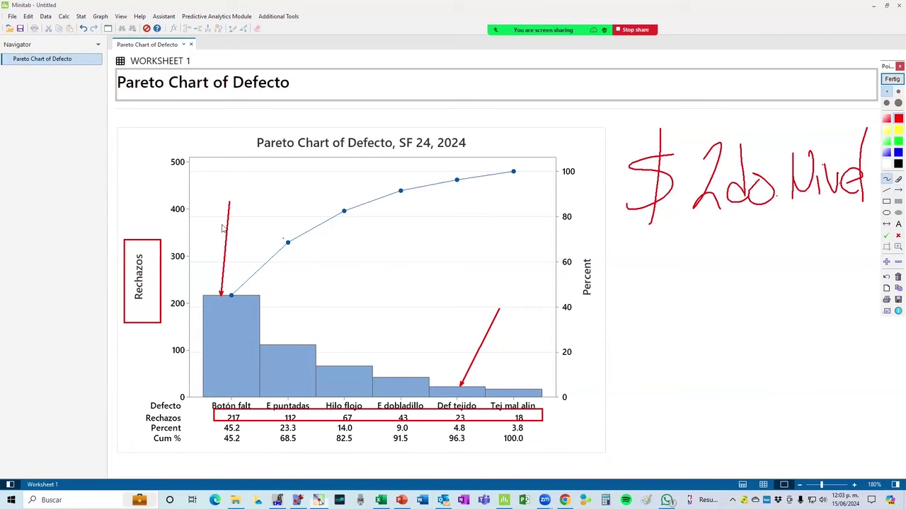
pyautogui.moveTo(261, 183); pyautogui.dragTo(246, 209)
pyautogui.moveTo(244, 167); pyautogui.dragTo(251, 211)
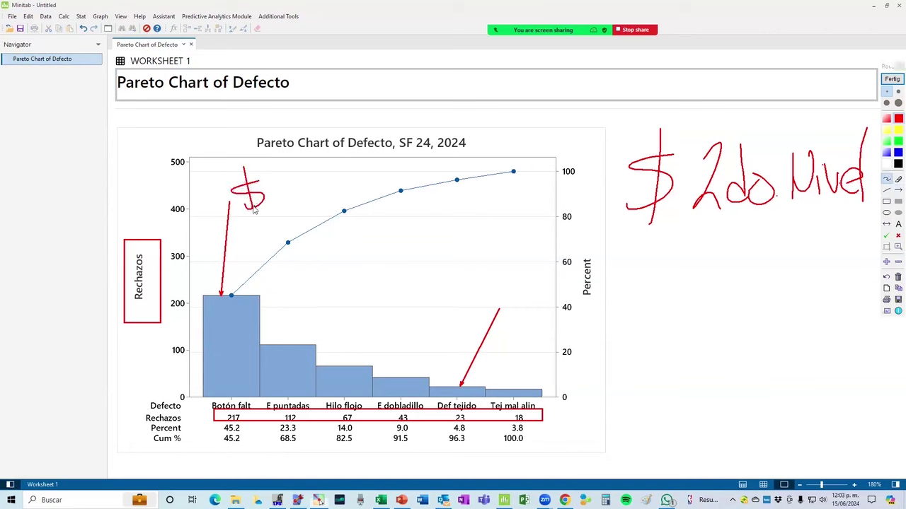
pyautogui.moveTo(522, 280)
pyautogui.mouseDown()
pyautogui.moveTo(491, 291)
pyautogui.moveTo(497, 318)
pyautogui.mouseUp()
pyautogui.moveTo(510, 267); pyautogui.dragTo(503, 347)
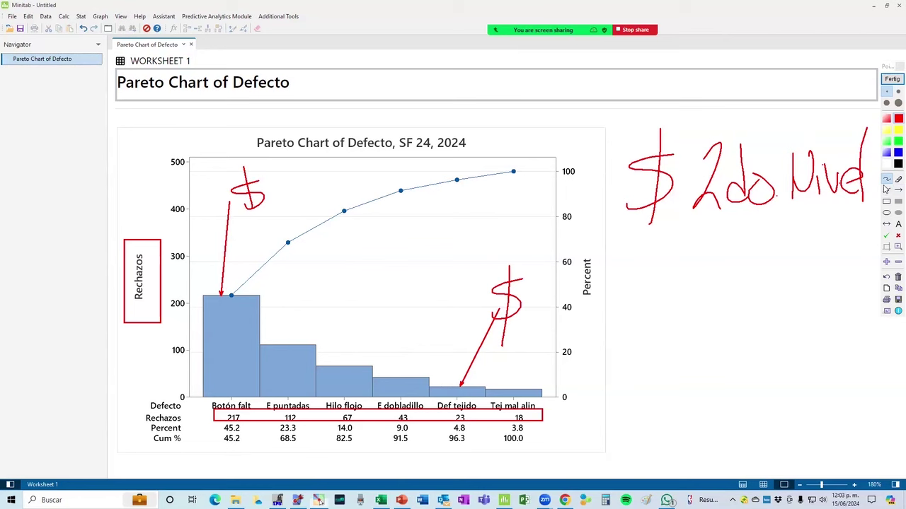
# Sketch a pair of red axes beneath the "$ 2do. Nivel" note with a $ sign on the vertical axis, and end the annotation
pyautogui.moveTo(668, 235)
pyautogui.mouseDown()
pyautogui.moveTo(667, 328)
pyautogui.moveTo(677, 331)
pyautogui.moveTo(667, 331)
pyautogui.moveTo(796, 340)
pyautogui.mouseUp()
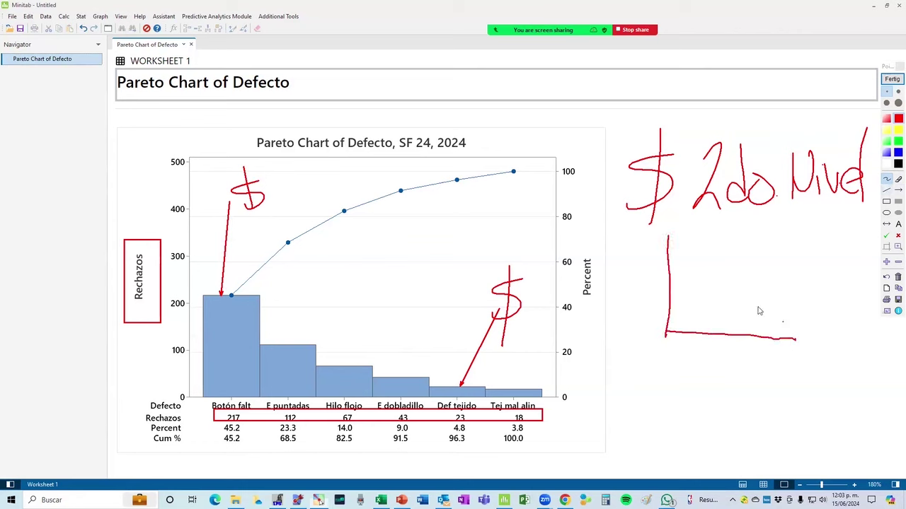
pyautogui.moveTo(660, 241); pyautogui.dragTo(674, 238)
pyautogui.moveTo(644, 276)
pyautogui.mouseDown()
pyautogui.moveTo(617, 287)
pyautogui.moveTo(620, 313)
pyautogui.mouseUp()
pyautogui.moveTo(627, 255); pyautogui.dragTo(629, 322)
pyautogui.moveTo(639, 237)
pyautogui.mouseDown()
pyautogui.moveTo(632, 301)
pyautogui.moveTo(641, 320)
pyautogui.mouseUp()
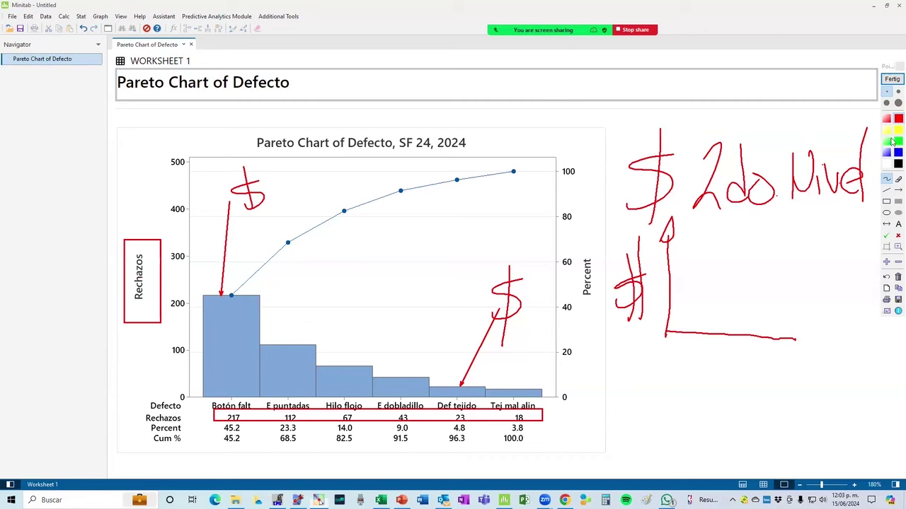
pyautogui.click(891, 79)
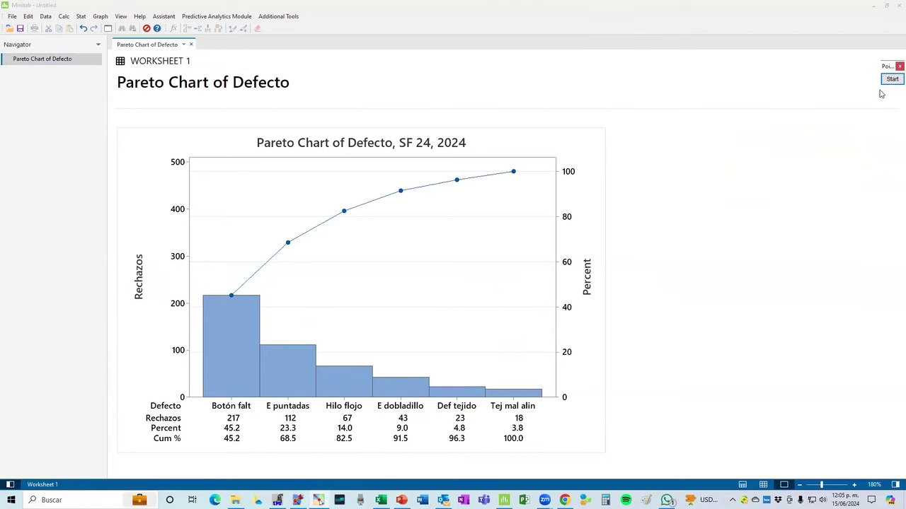
# Return to the data-only worksheet view and highlight the Costo total column
pyautogui.hotkey('ctrl', 'd')
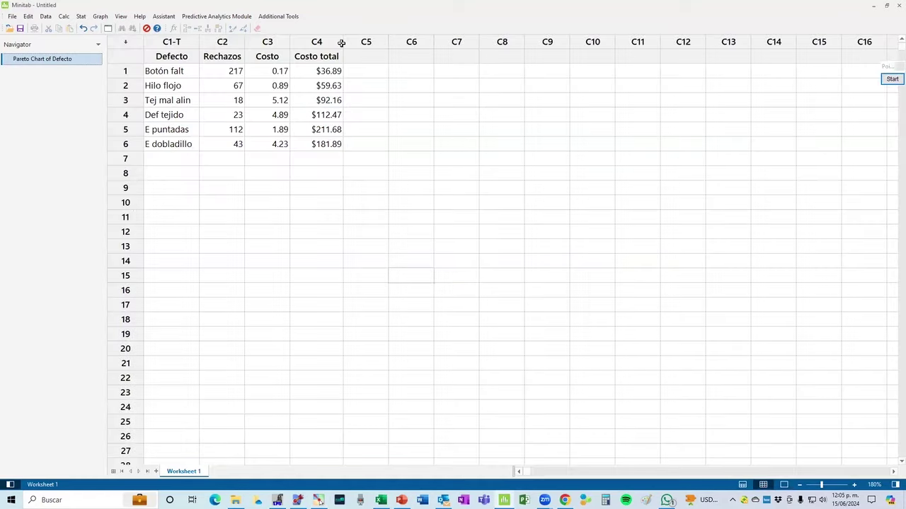
pyautogui.click(318, 43)
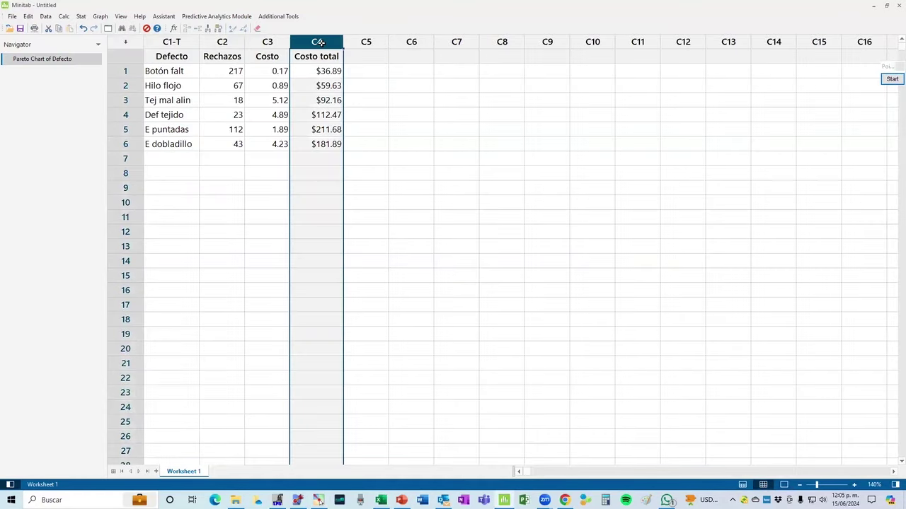
pyautogui.click(364, 145)
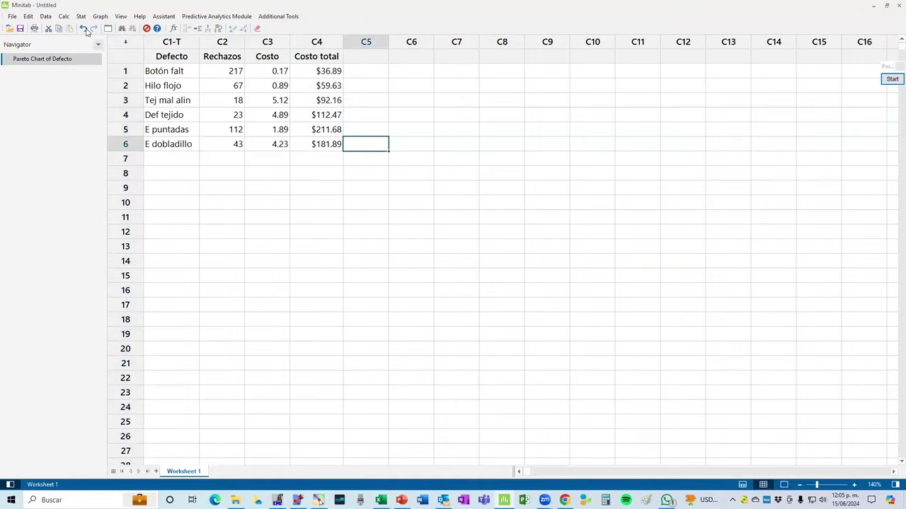
# Create a Pareto chart with Defecto as the defect data and Costo total as the frequencies, and show it in output-only view
pyautogui.click(81, 16)
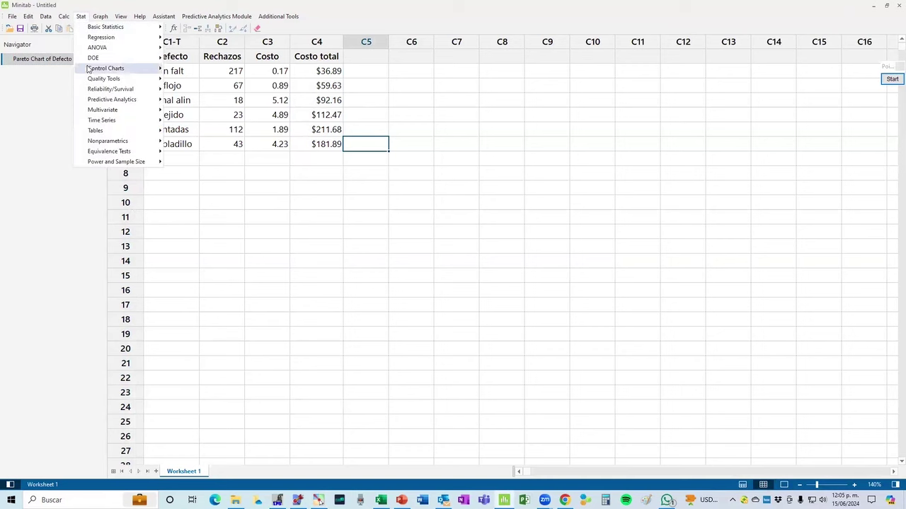
pyautogui.moveTo(93, 82)
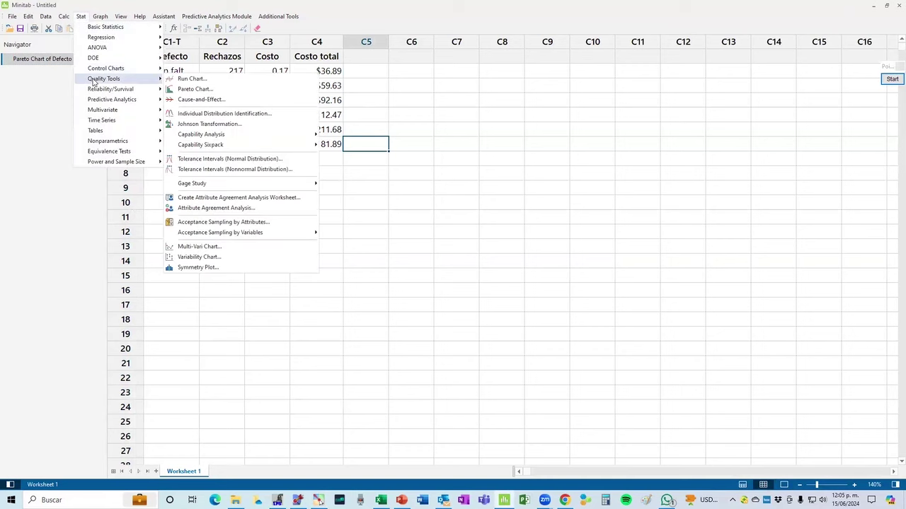
pyautogui.click(237, 89)
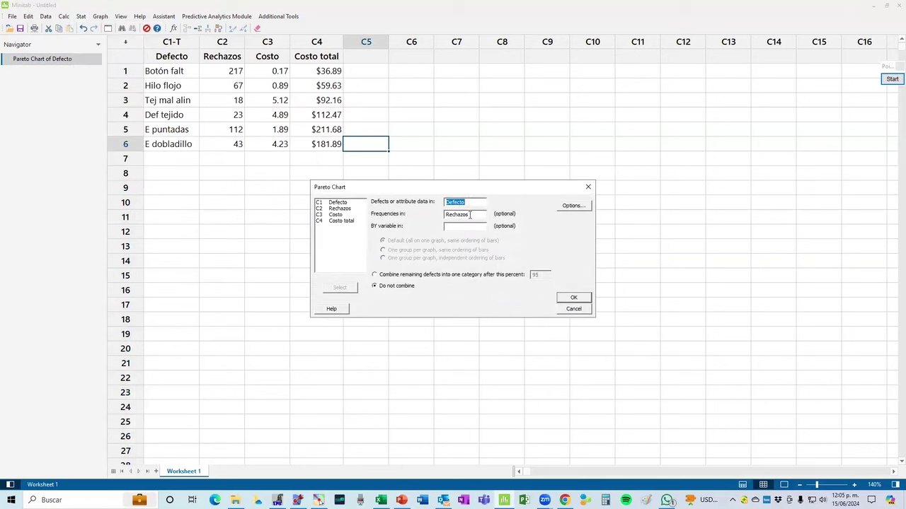
pyautogui.click(471, 215)
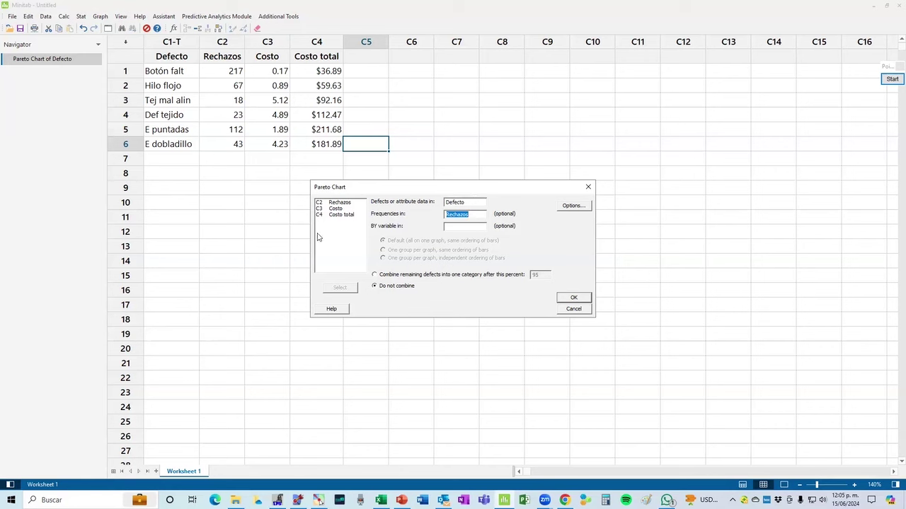
pyautogui.doubleClick(341, 215)
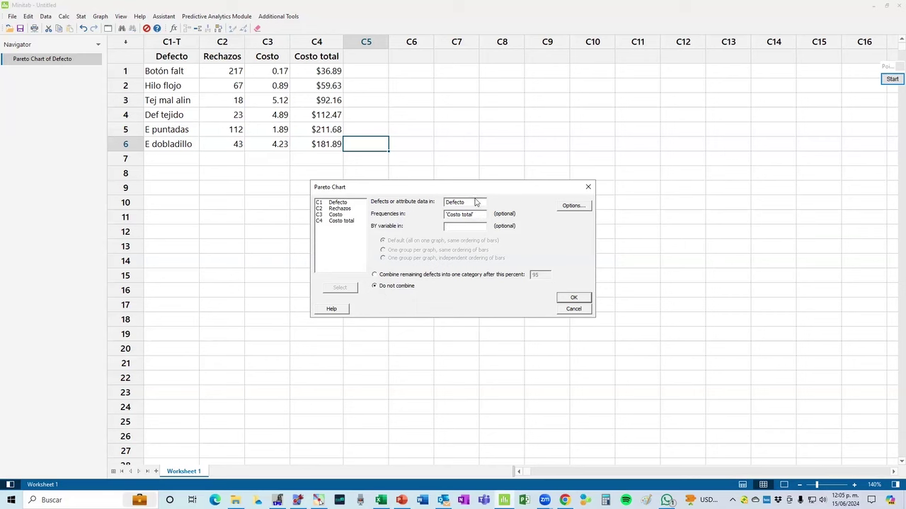
pyautogui.click(481, 216)
pyautogui.moveTo(470, 215); pyautogui.dragTo(394, 228)
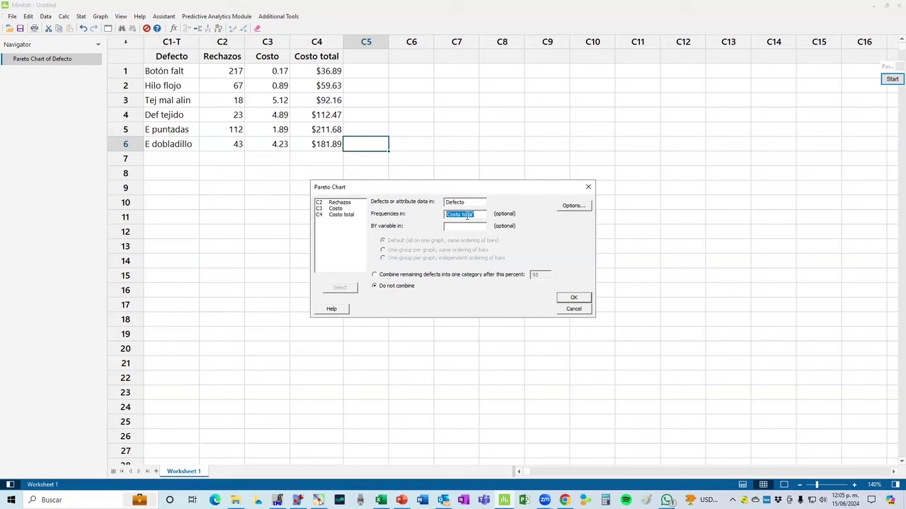
pyautogui.click(575, 297)
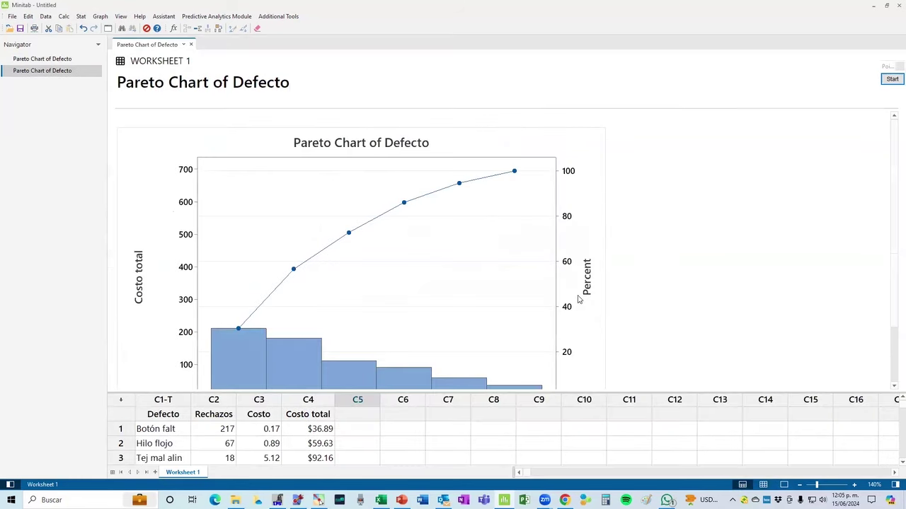
pyautogui.click(783, 484)
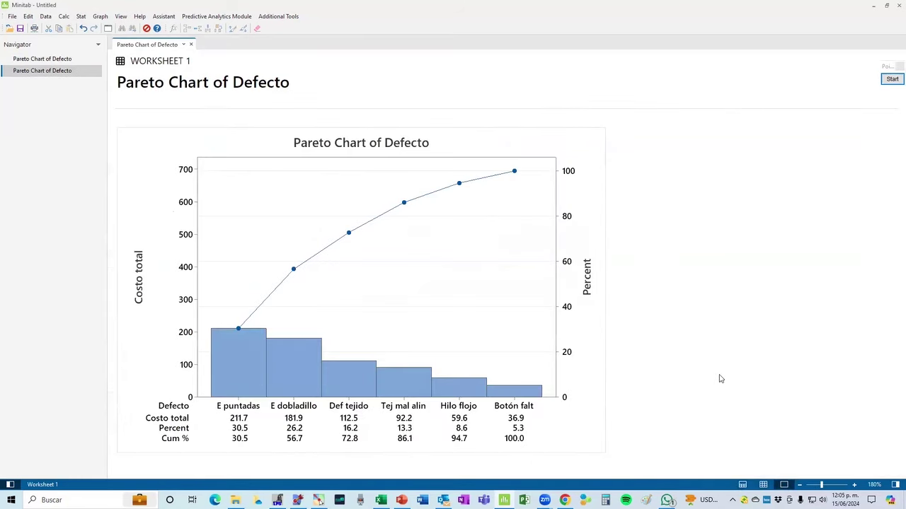
# Start screen annotation and draw red rectangles just after the new chart's title and around its Costo total axis label
pyautogui.click(892, 80)
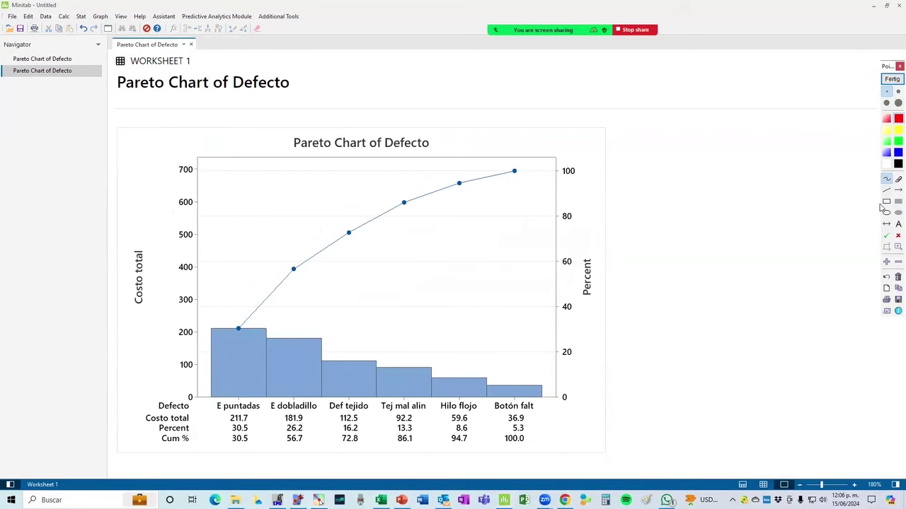
pyautogui.click(886, 203)
pyautogui.moveTo(431, 130); pyautogui.dragTo(484, 152)
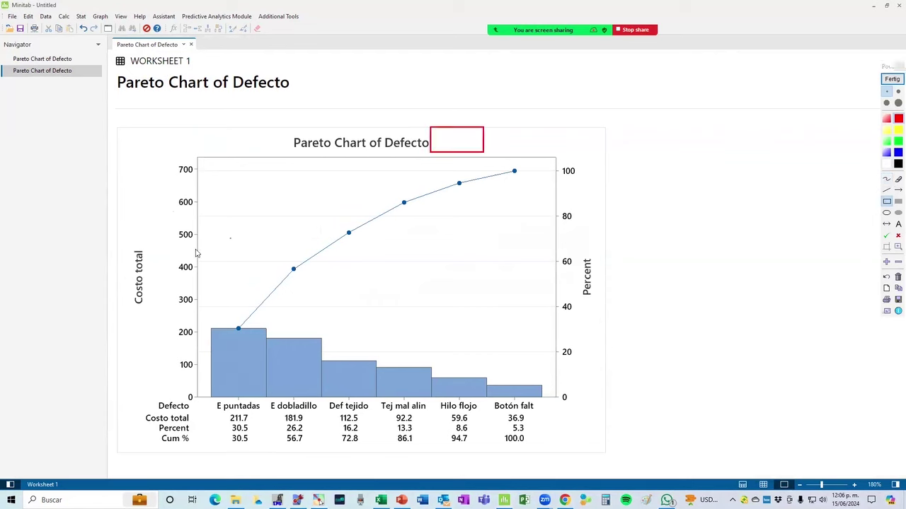
pyautogui.moveTo(117, 237)
pyautogui.mouseDown()
pyautogui.moveTo(126, 302)
pyautogui.moveTo(158, 317)
pyautogui.mouseUp()
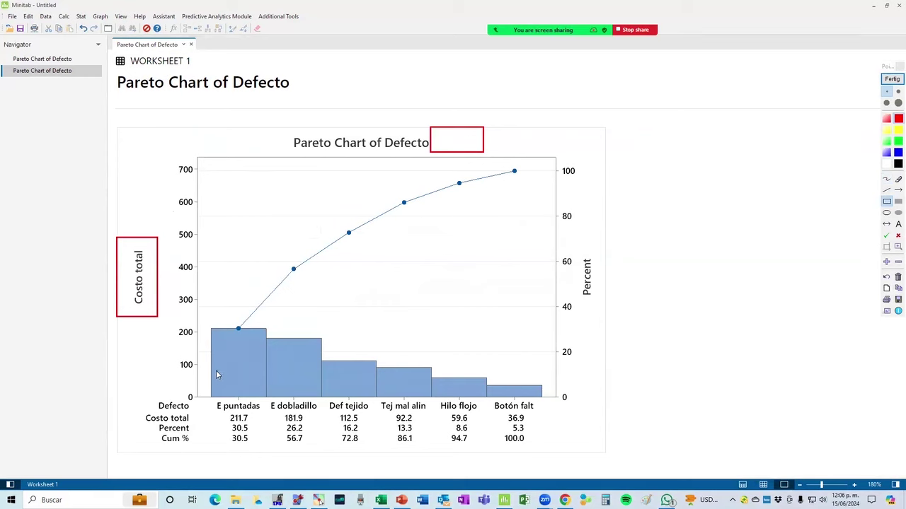
# Box in red Botón falt and its Percent, E puntadas with E dobladillo, Def tejido, and the Cum % values 56.7 and 72.8; end the annotation
pyautogui.moveTo(484, 394)
pyautogui.mouseDown()
pyautogui.moveTo(546, 411)
pyautogui.moveTo(535, 433)
pyautogui.mouseUp()
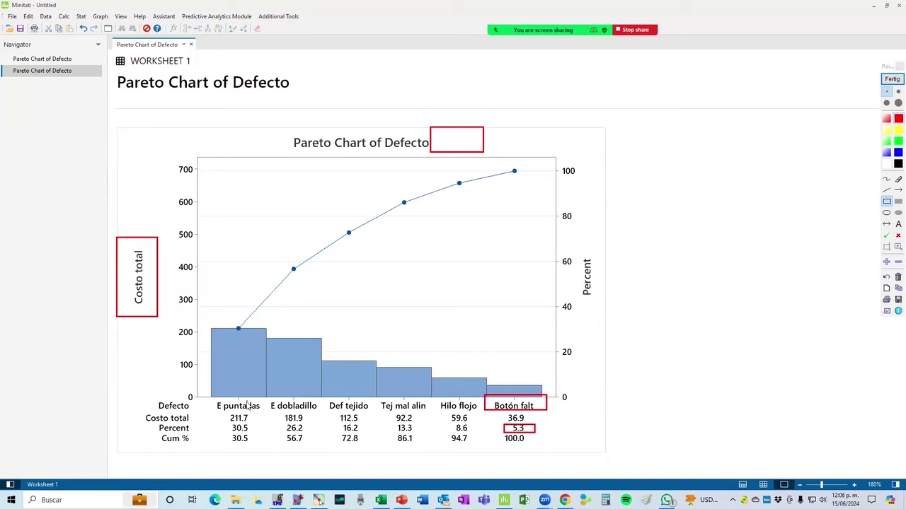
pyautogui.moveTo(207, 390)
pyautogui.mouseDown()
pyautogui.moveTo(232, 413)
pyautogui.moveTo(333, 418)
pyautogui.moveTo(325, 412)
pyautogui.mouseUp()
pyautogui.moveTo(281, 431); pyautogui.dragTo(311, 454)
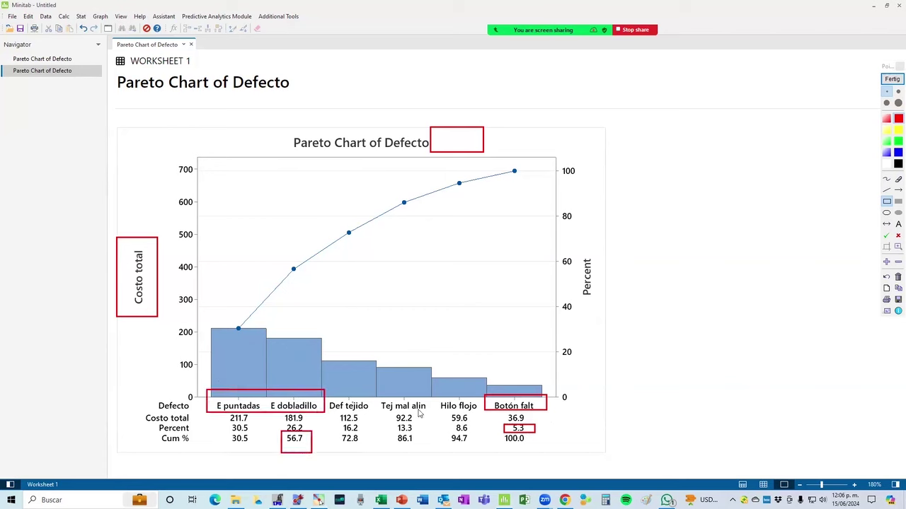
pyautogui.moveTo(321, 387)
pyautogui.mouseDown()
pyautogui.moveTo(354, 413)
pyautogui.moveTo(379, 414)
pyautogui.mouseUp()
pyautogui.moveTo(334, 431)
pyautogui.mouseDown()
pyautogui.moveTo(341, 446)
pyautogui.moveTo(369, 456)
pyautogui.mouseUp()
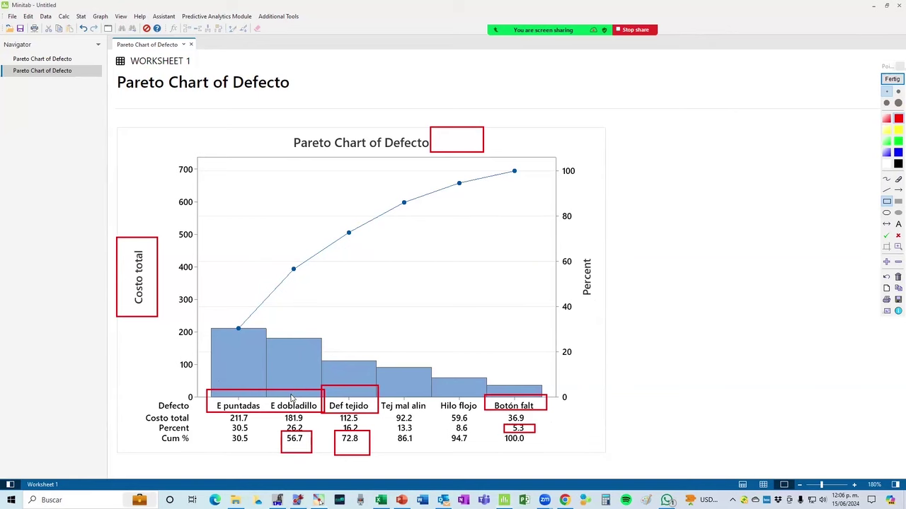
pyautogui.hotkey('alt', 'Tab')
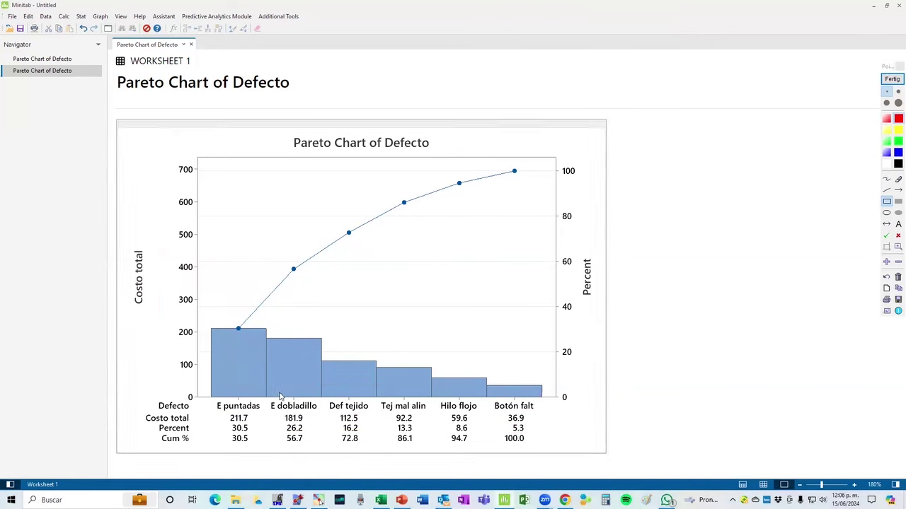
# Set the title of the Costo total Pareto chart to "Pareto Chart of USD, SF 24,2024" in the graph editor
pyautogui.click(60, 61)
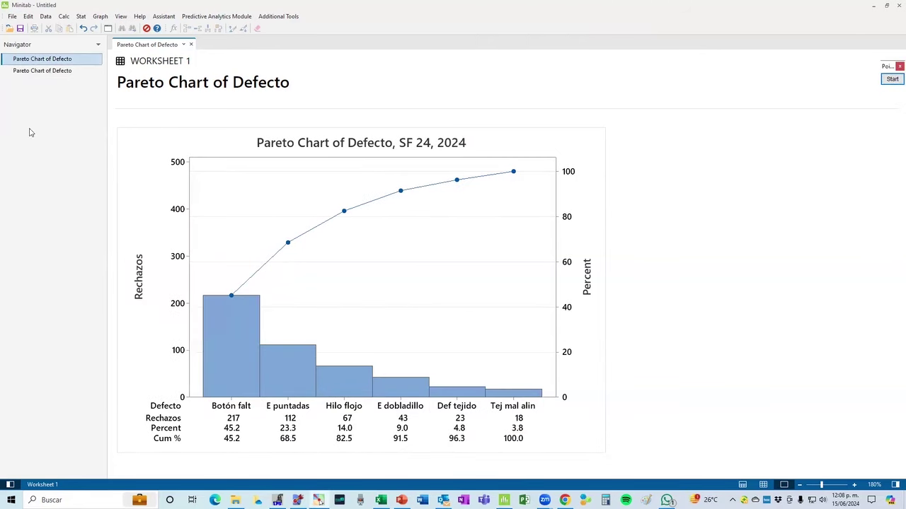
pyautogui.click(50, 72)
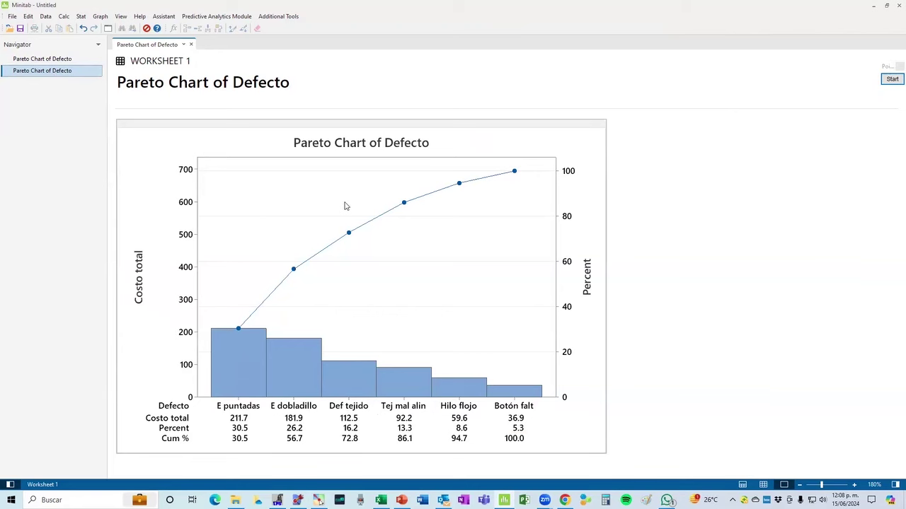
pyautogui.scroll(-1, 345, 205)
pyautogui.doubleClick(345, 206)
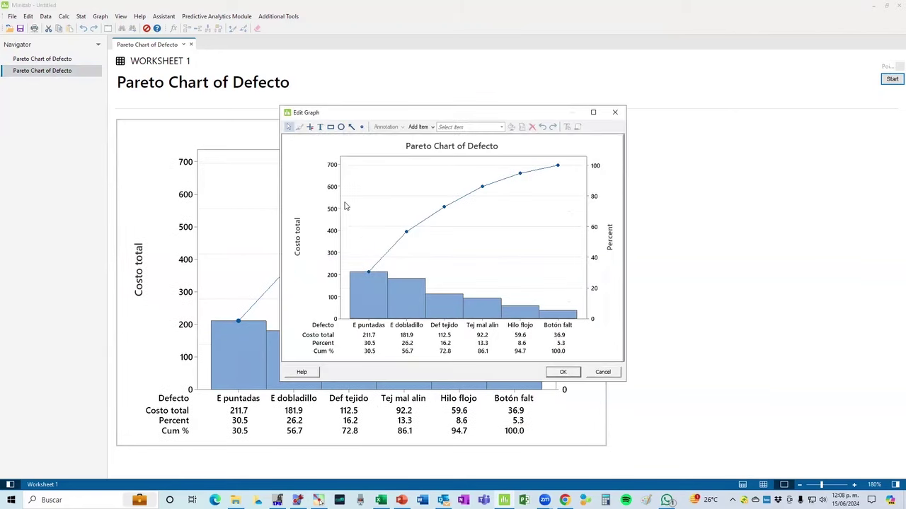
pyautogui.doubleClick(482, 147)
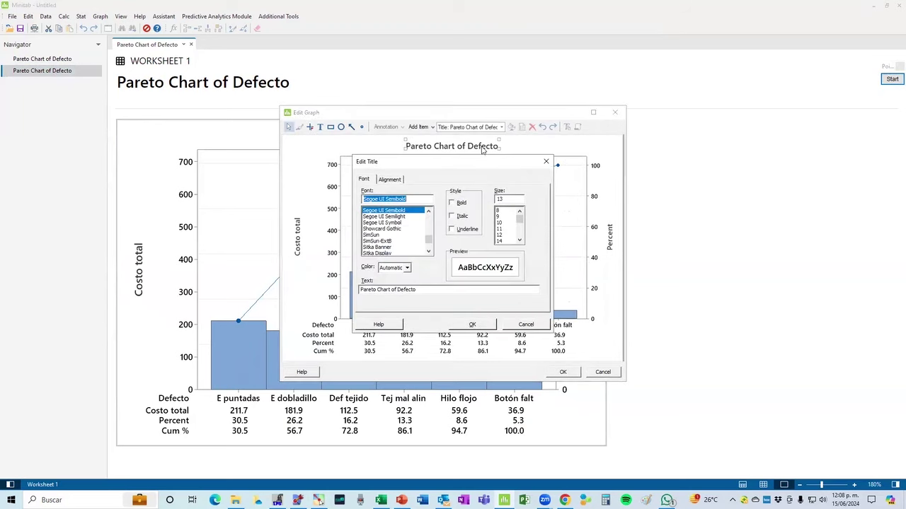
pyautogui.click(428, 288)
pyautogui.press('BackSpace')
pyautogui.press('BackSpace')
pyautogui.press('BackSpace')
pyautogui.press('BackSpace')
pyautogui.press('BackSpace')
pyautogui.press('BackSpace')
pyautogui.write('USD, SF 24,2024')
pyautogui.press('Return')
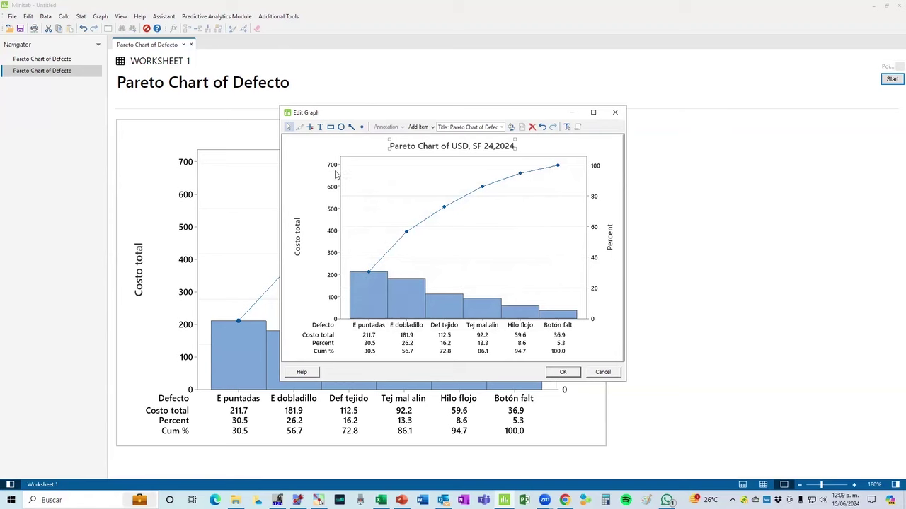
pyautogui.click(331, 256)
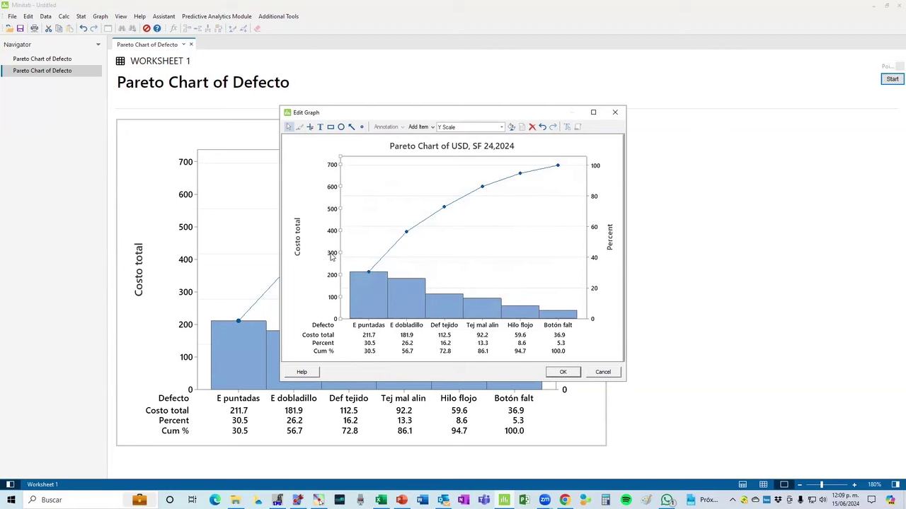
pyautogui.doubleClick(331, 256)
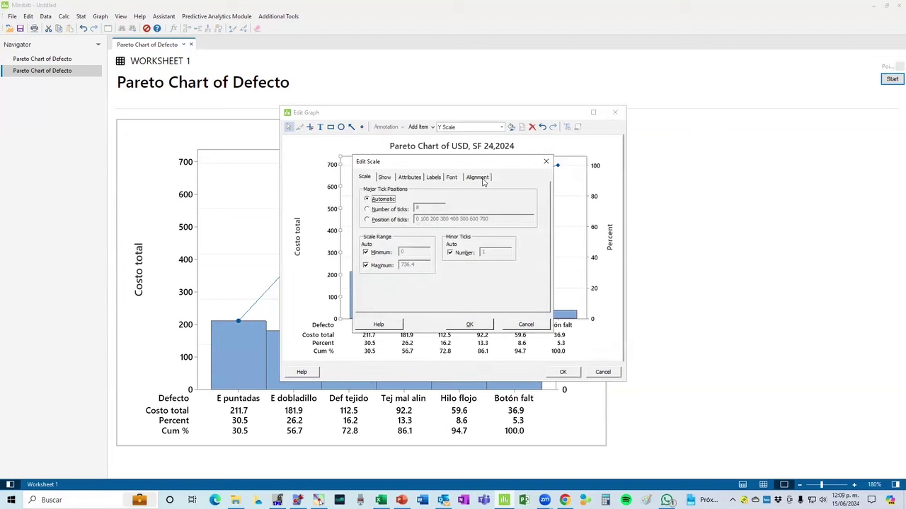
pyautogui.click(525, 324)
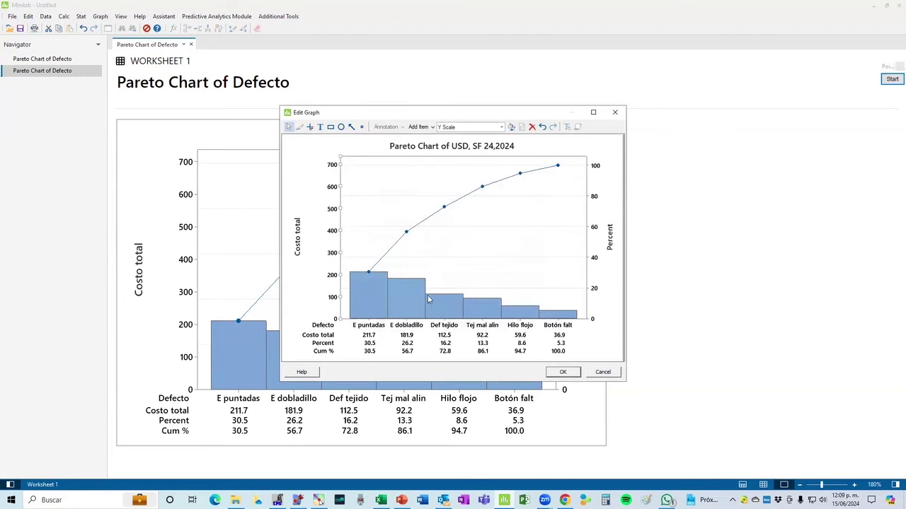
# Set the cost chart's vertical axis label to "Costo total, USD" and apply the graph edits
pyautogui.click(297, 239)
pyautogui.doubleClick(298, 238)
pyautogui.click(392, 289)
pyautogui.write(', USD')
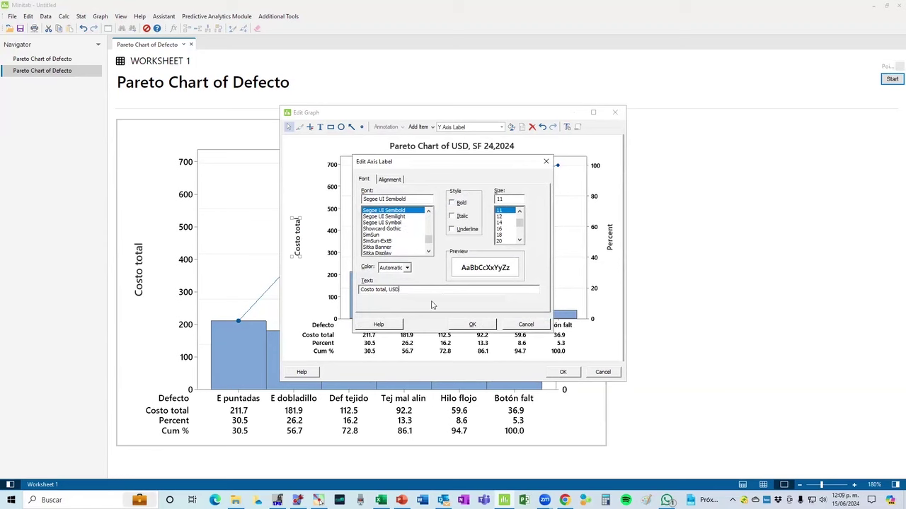
pyautogui.click(480, 327)
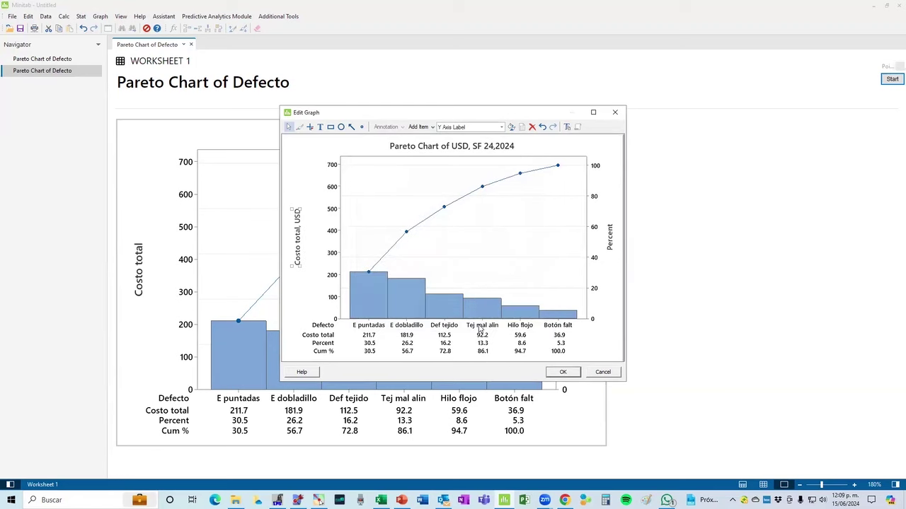
pyautogui.click(562, 372)
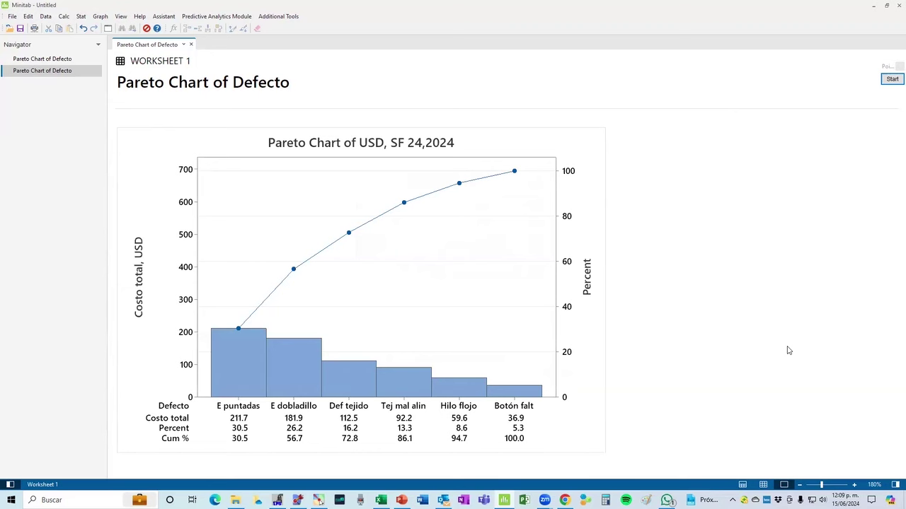
# Compare the order of the defects in the Pareto chart by Rechazos with the one by Costo total, USD
pyautogui.click(68, 59)
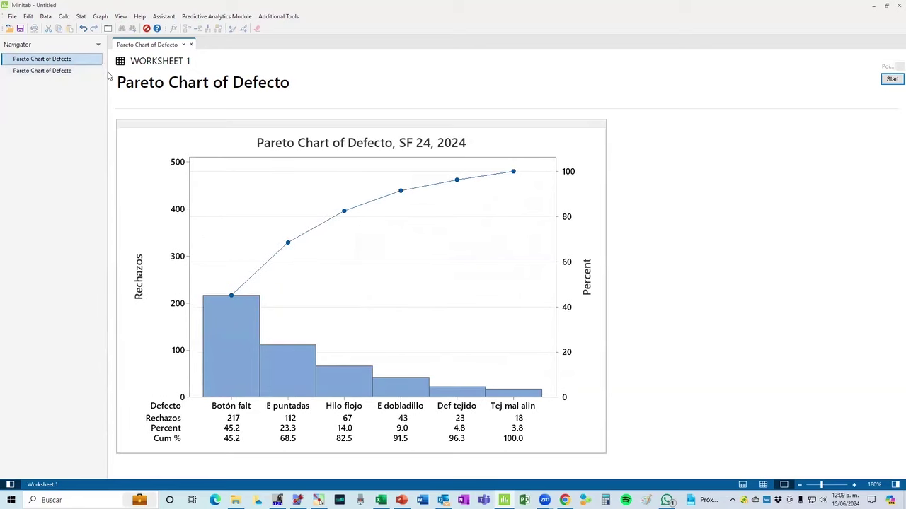
pyautogui.click(57, 70)
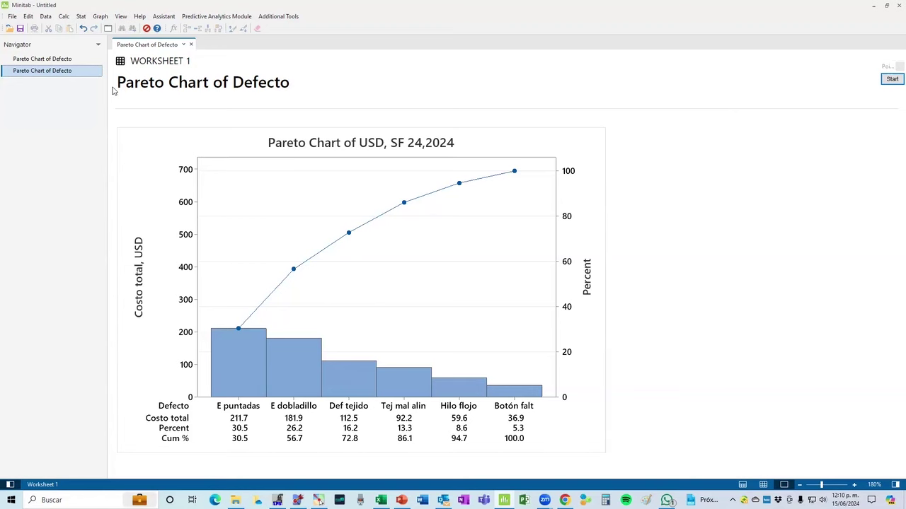
pyautogui.click(47, 61)
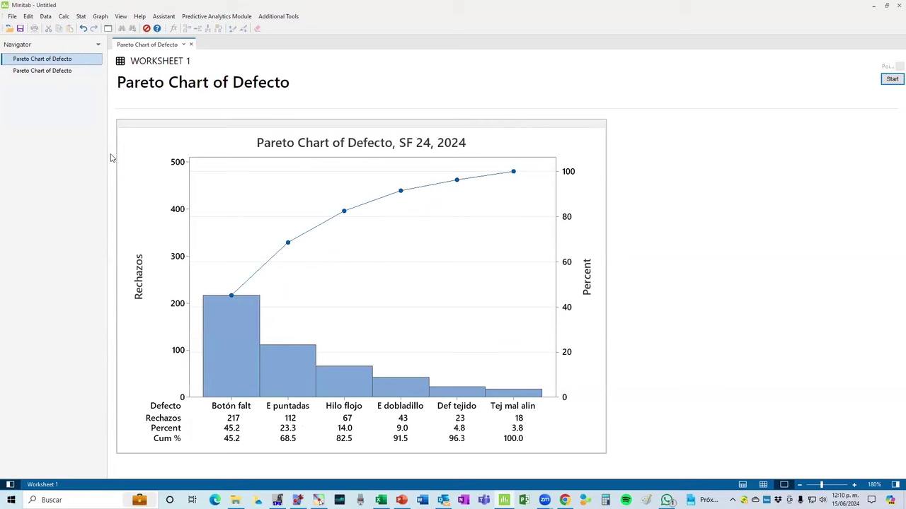
pyautogui.click(60, 71)
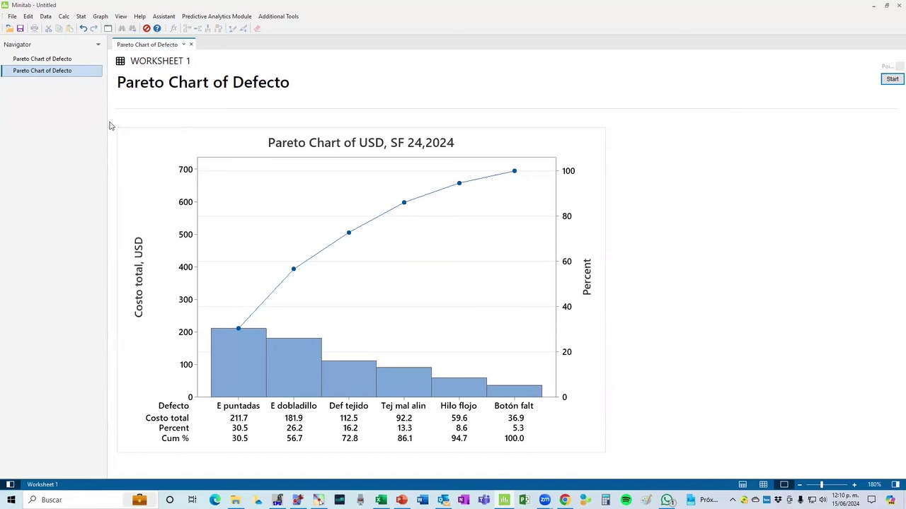
pyautogui.click(81, 59)
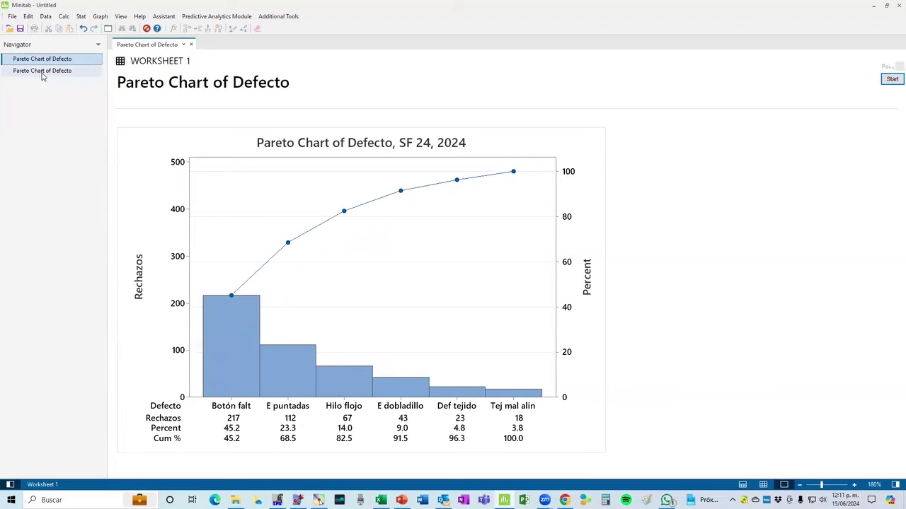
pyautogui.click(62, 71)
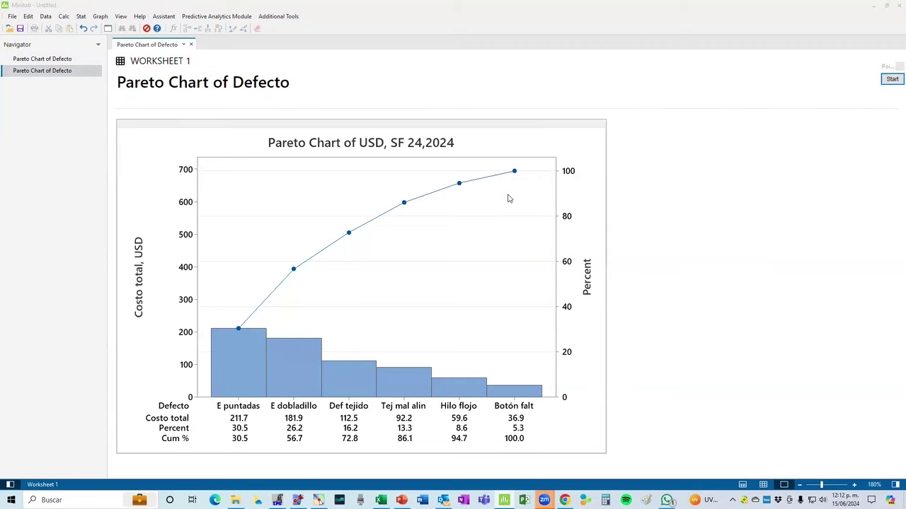
pyautogui.click(44, 64)
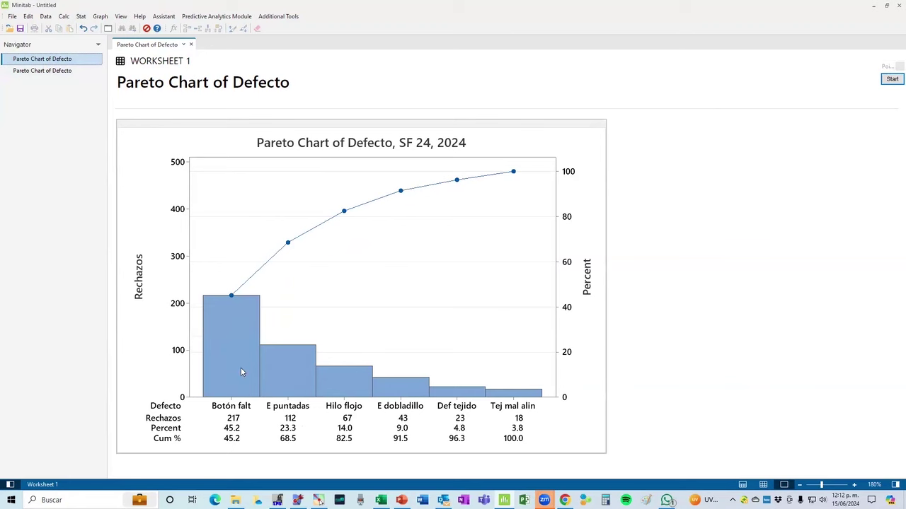
pyautogui.moveTo(240, 372)
pyautogui.click(61, 71)
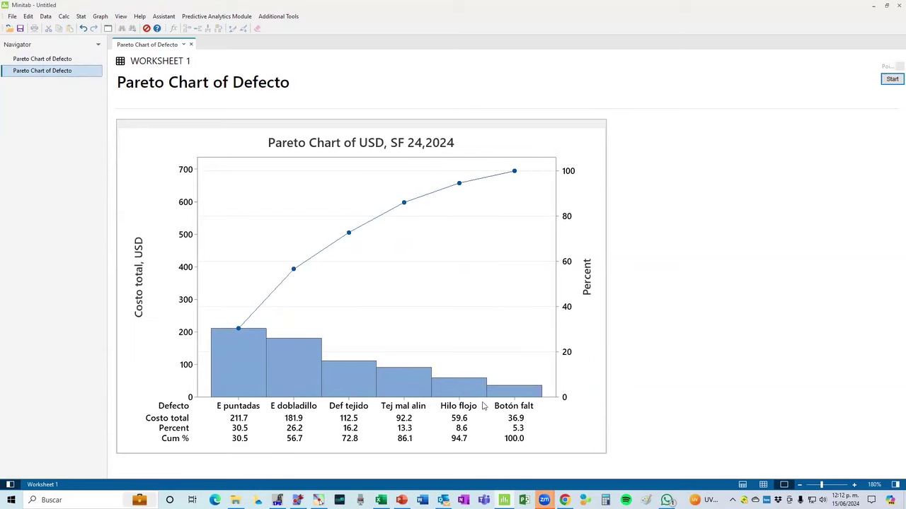
pyautogui.moveTo(523, 401)
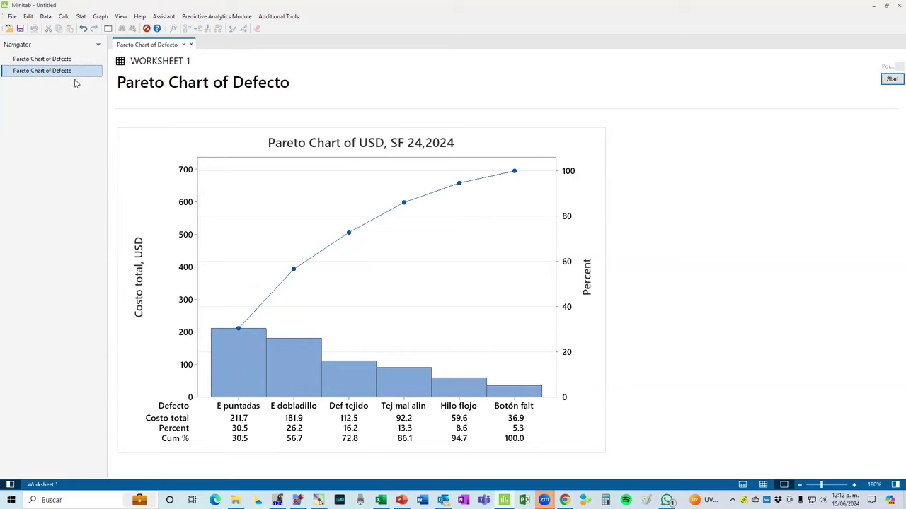
pyautogui.click(62, 59)
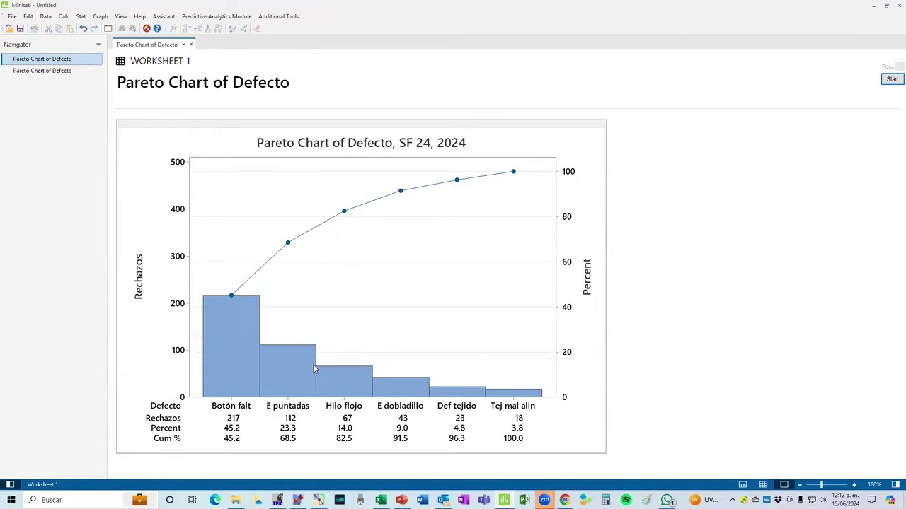
pyautogui.click(75, 71)
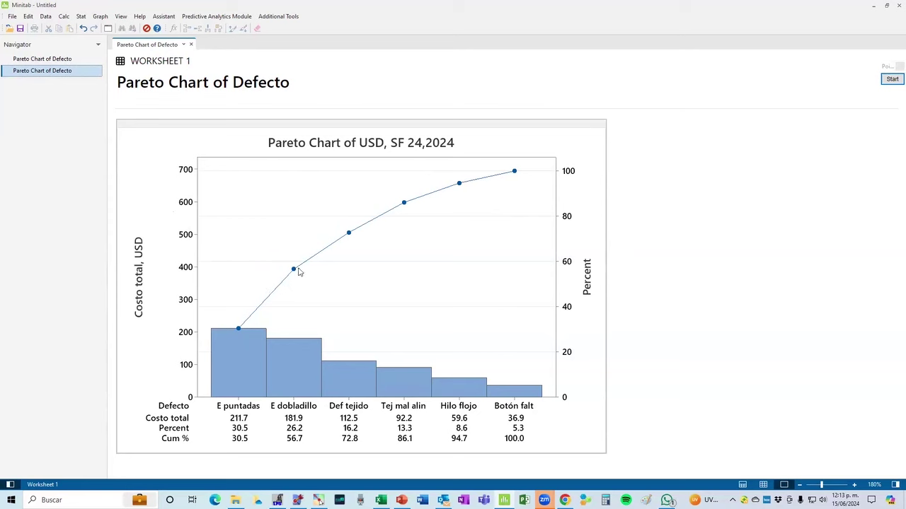
pyautogui.click(701, 262)
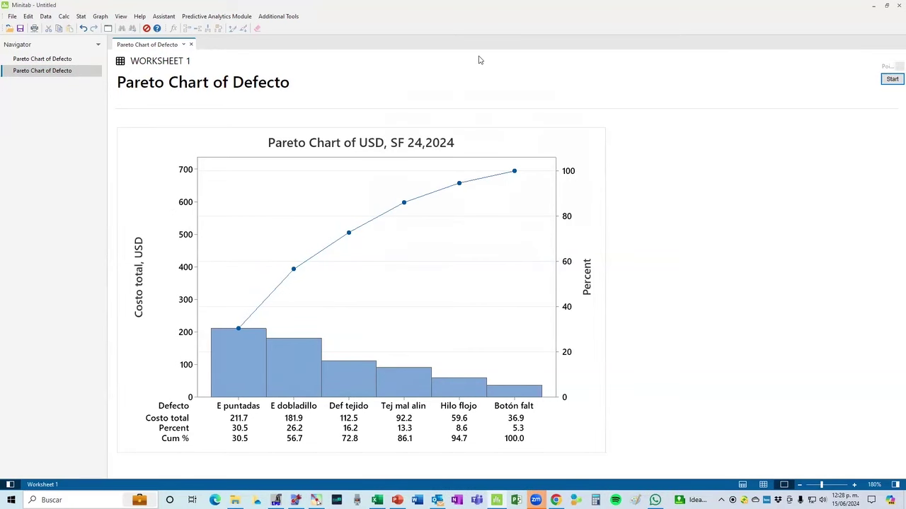
pyautogui.click(681, 208)
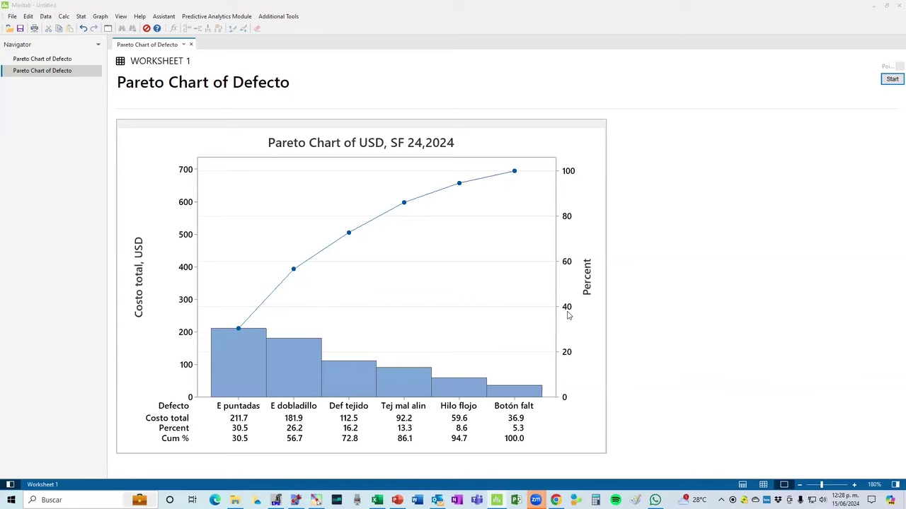
# Switch to the SOLMA exercises workbook in Excel and display the Paretto 2 sheet with the Defectos, Dia, Operario and Maquina data
pyautogui.hotkey('alt', 'Tab')
pyautogui.hotkey('alt', 'Tab')
pyautogui.hotkey('alt', 'Tab')
pyautogui.hotkey('alt', 'Tab')
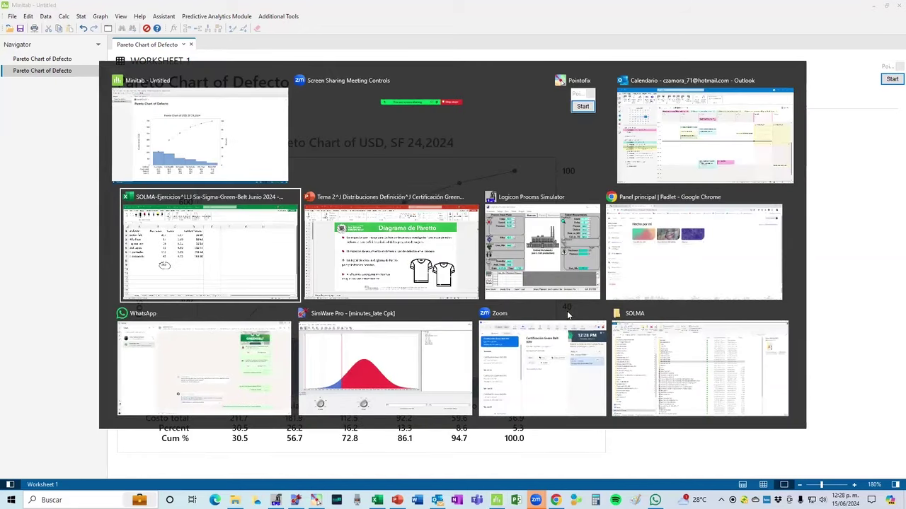
pyautogui.click(280, 354)
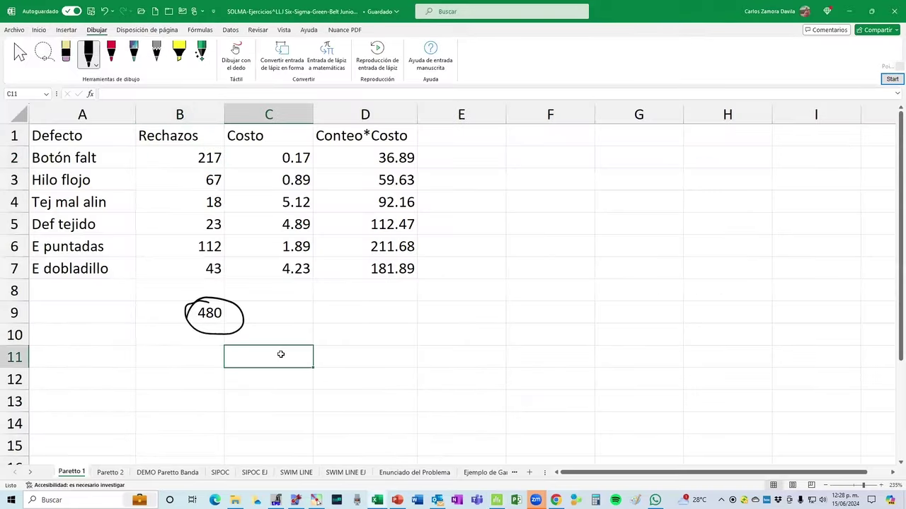
pyautogui.click(110, 472)
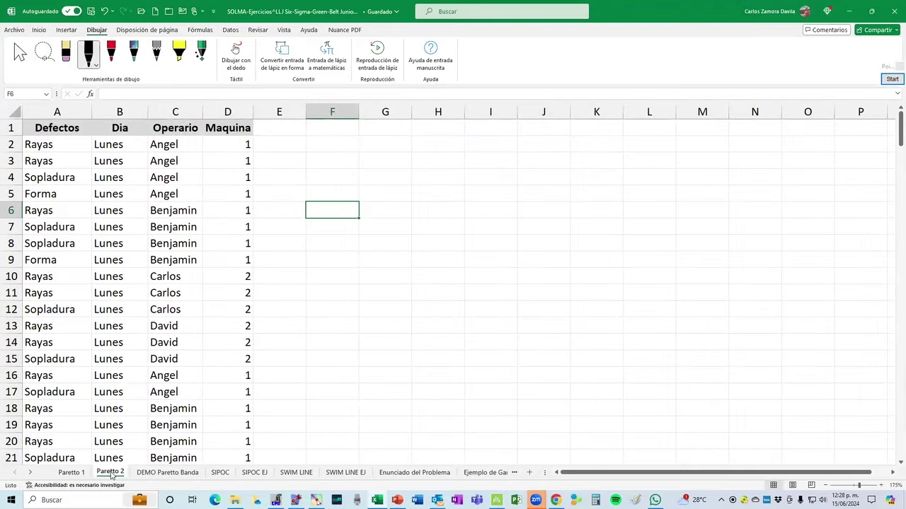
pyautogui.click(395, 367)
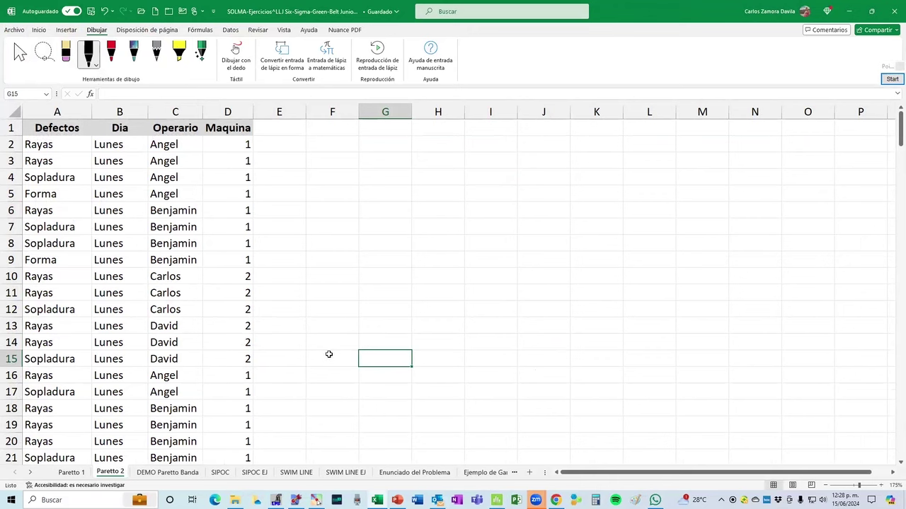
# Switch to the Tema 2 presentation in PowerPoint and advance to slide 17, "Ejercicio – Diagrama de Paretto"
pyautogui.hotkey('alt', 'Tab')
pyautogui.hotkey('alt', 'Tab')
pyautogui.hotkey('alt', 'Tab')
pyautogui.hotkey('alt', 'Tab')
pyautogui.hotkey('alt', 'Tab')
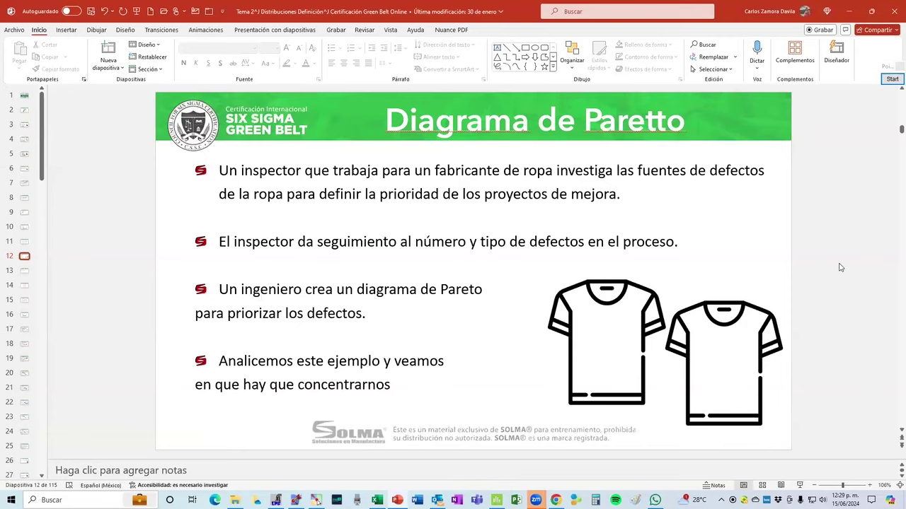
pyautogui.press('pagedown')
pyautogui.press('pagedown')
pyautogui.press('pagedown')
pyautogui.press('pagedown')
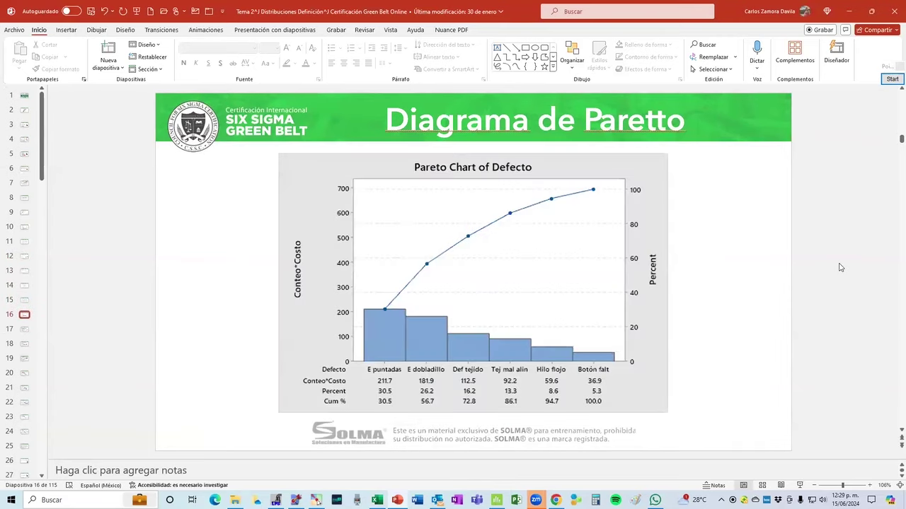
pyautogui.press('pagedown')
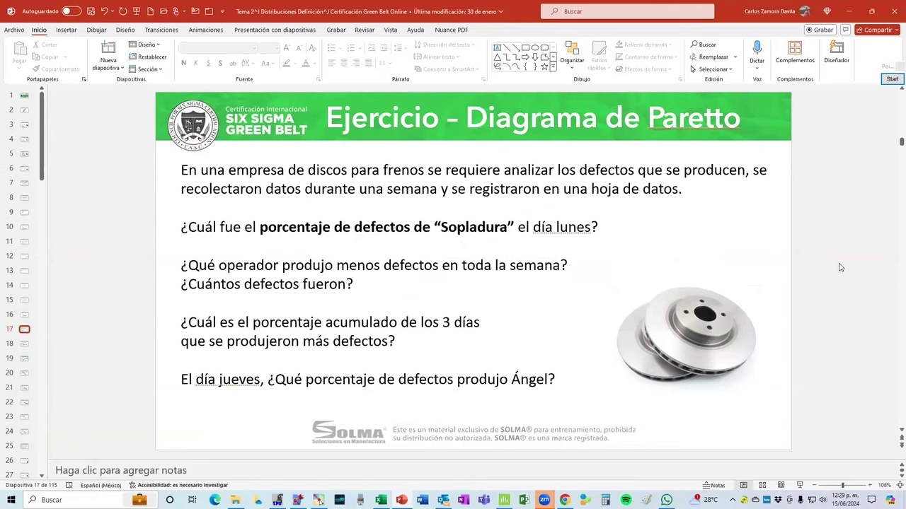
# Switch to the exercises workbook in Excel and compare the Paretto 1 sheet's data layout with that of Paretto 2
pyautogui.scroll(-1, 840, 268)
pyautogui.scroll(1, 840, 267)
pyautogui.hotkey('alt', 'Tab')
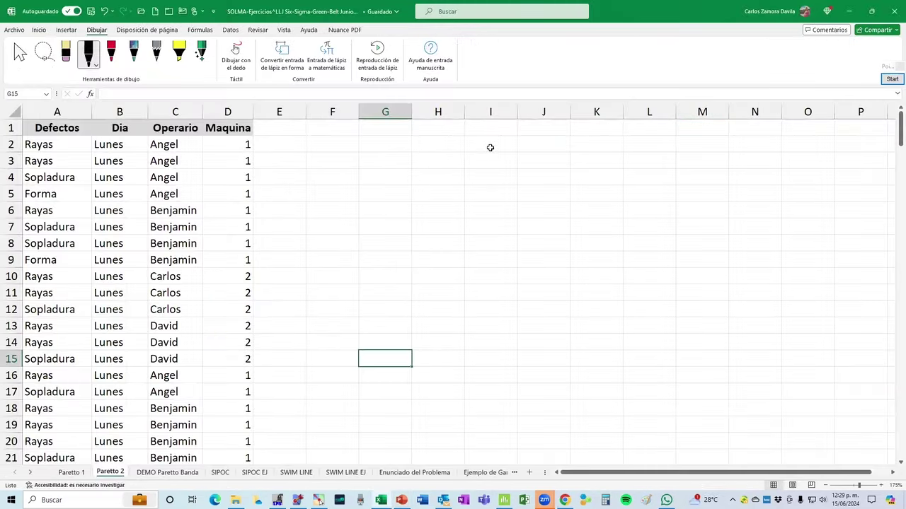
pyautogui.click(137, 210)
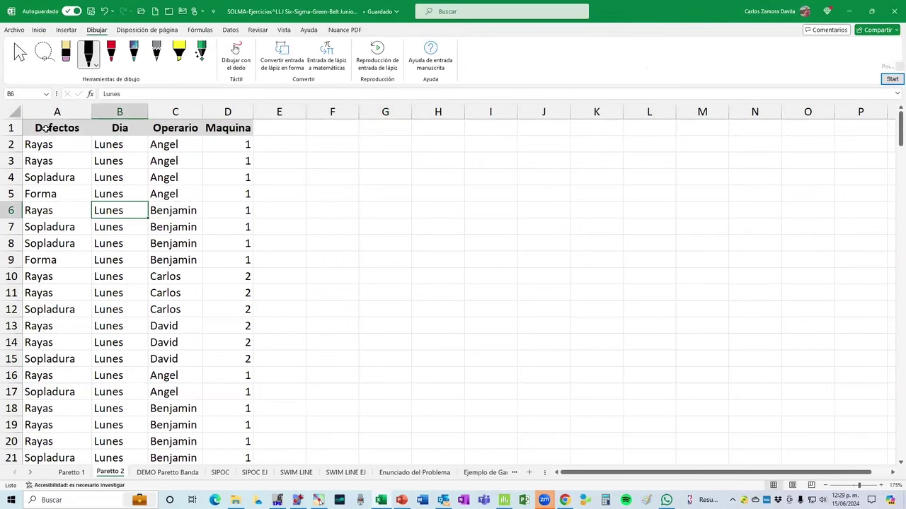
pyautogui.click(71, 472)
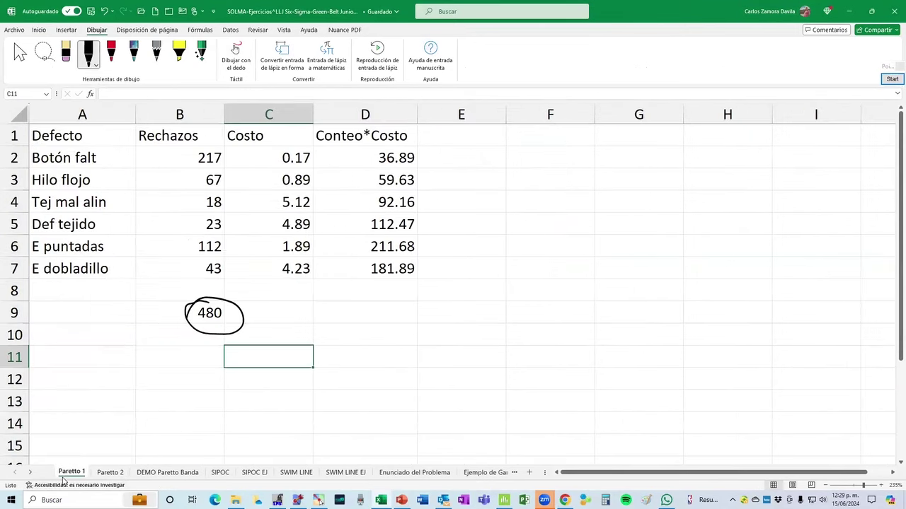
pyautogui.click(107, 472)
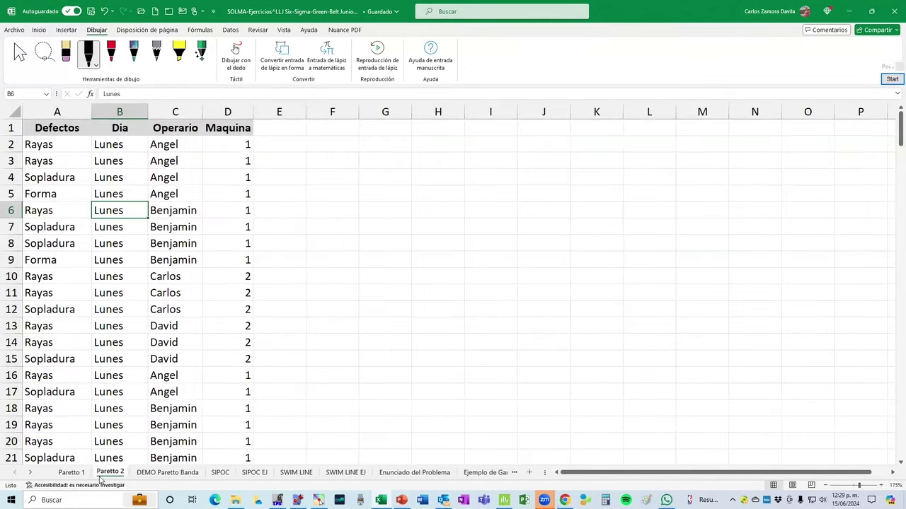
# Examine the Paretto 2 records down to the last row, along with the Defectos, Dia, Operario and Maquina columns
pyautogui.click(47, 196)
pyautogui.scroll(-20, 58, 210)
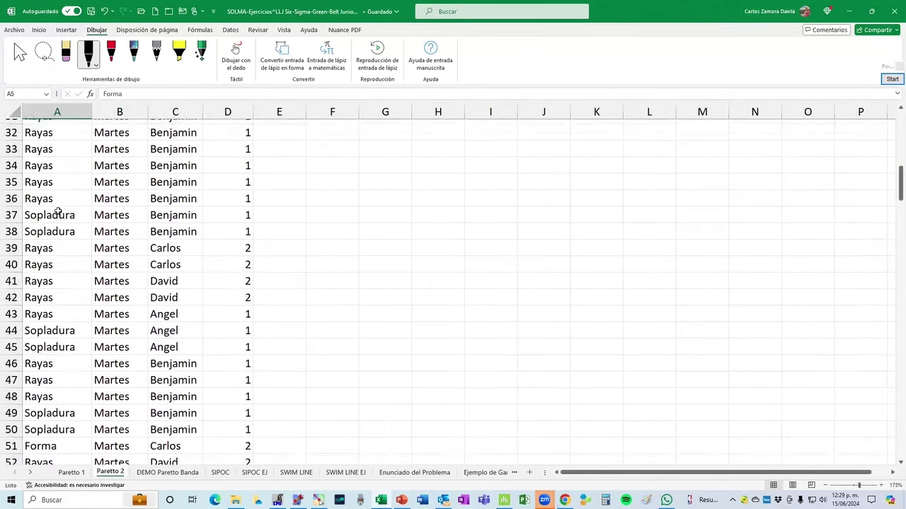
pyautogui.scroll(-8, 58, 210)
pyautogui.scroll(-20, 58, 210)
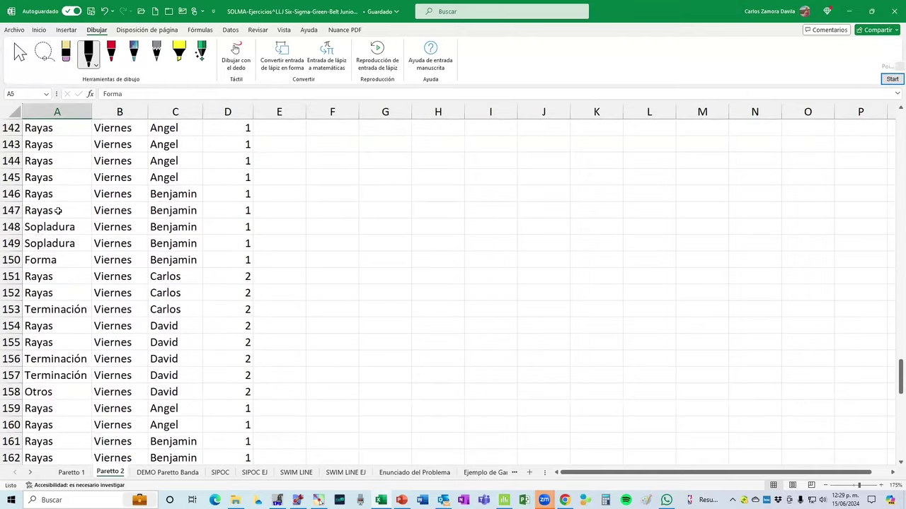
pyautogui.click(52, 227)
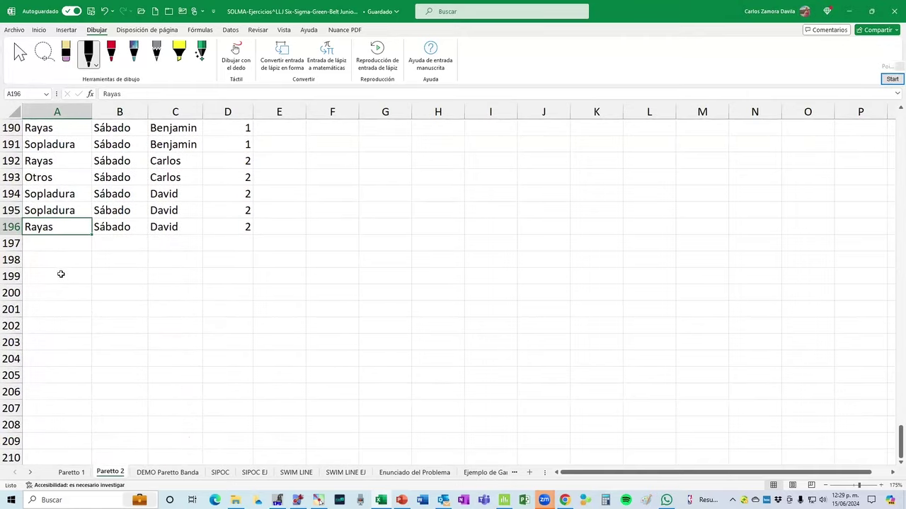
pyautogui.scroll(20, 61, 273)
pyautogui.scroll(20, 54, 259)
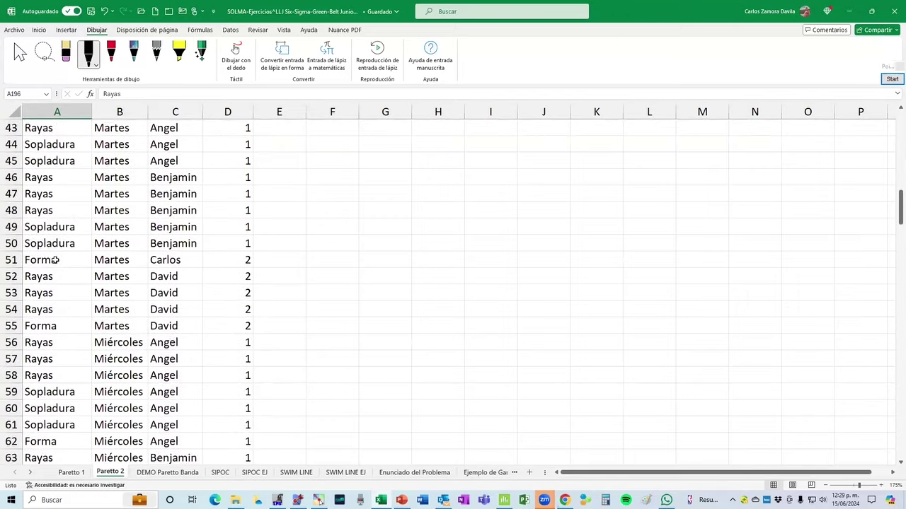
pyautogui.click(126, 195)
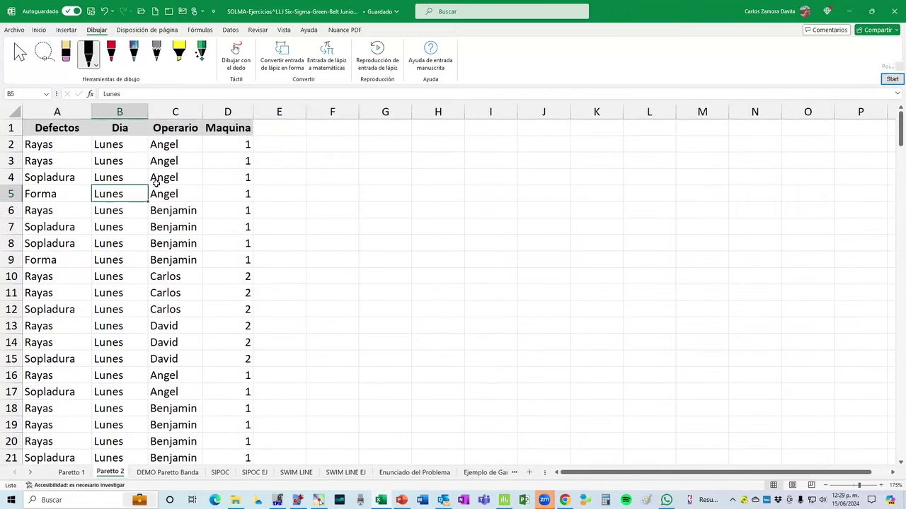
pyautogui.click(156, 180)
pyautogui.click(224, 172)
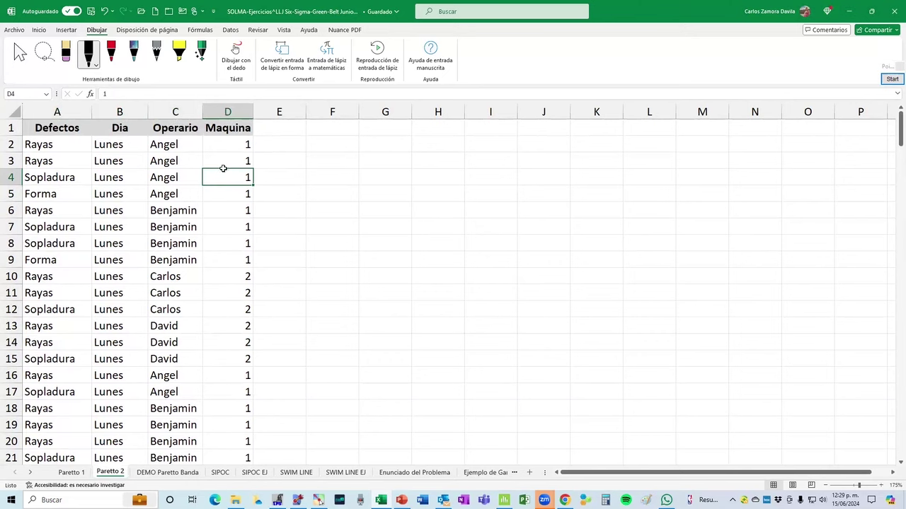
# Copy columns A to D, Defectos through Maquina, from the Paretto 2 sheet and switch to Minitab
pyautogui.click(38, 29)
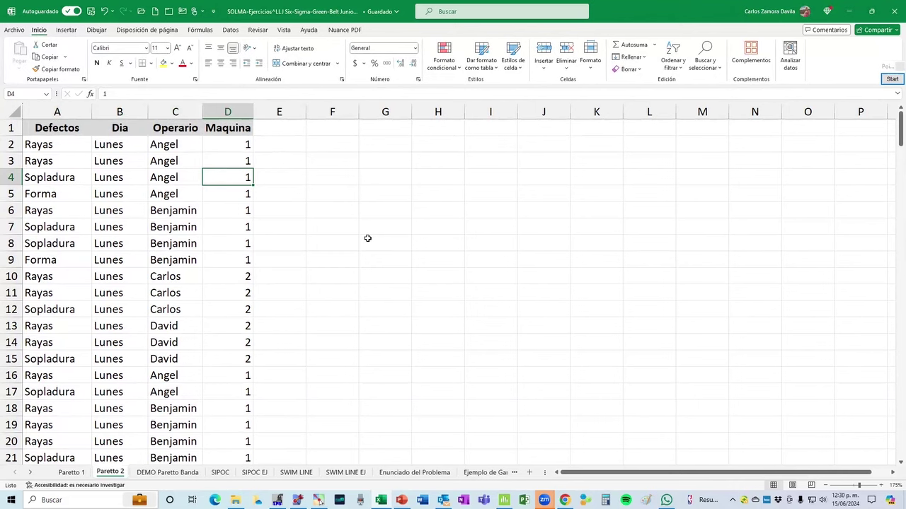
pyautogui.moveTo(60, 111); pyautogui.dragTo(200, 127)
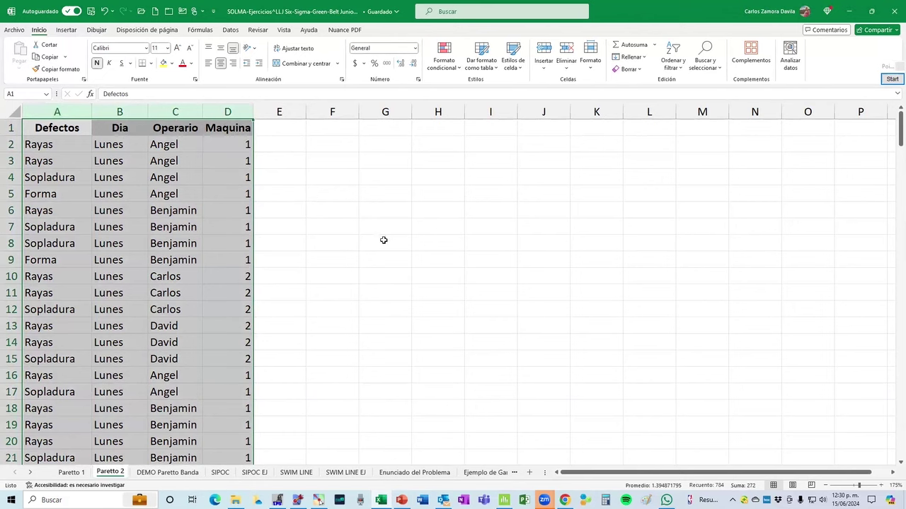
pyautogui.click(182, 244)
pyautogui.moveTo(56, 112); pyautogui.dragTo(230, 111)
pyautogui.hotkey('ctrl', 'c')
pyautogui.hotkey('alt', 'Tab')
pyautogui.hotkey('alt', 'Tab')
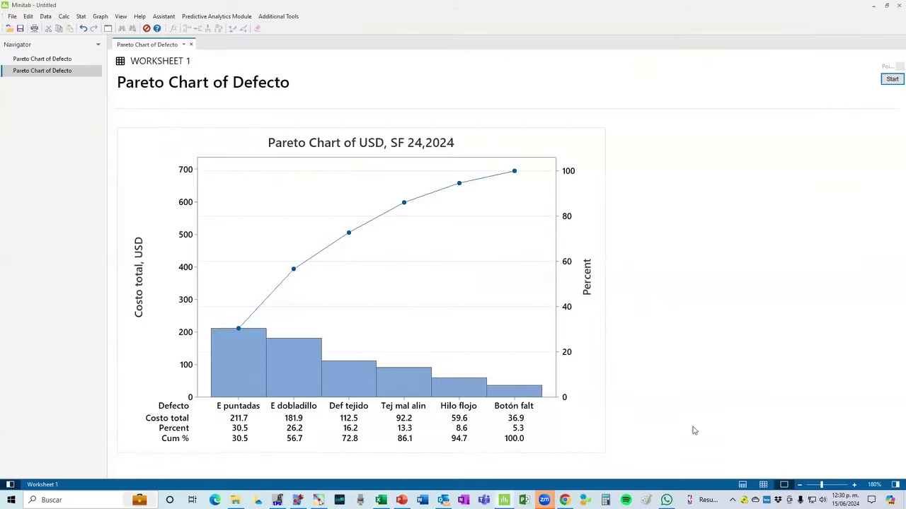
# Display only the worksheet in Minitab and select the column-name cell of C6 as the paste location
pyautogui.click(763, 485)
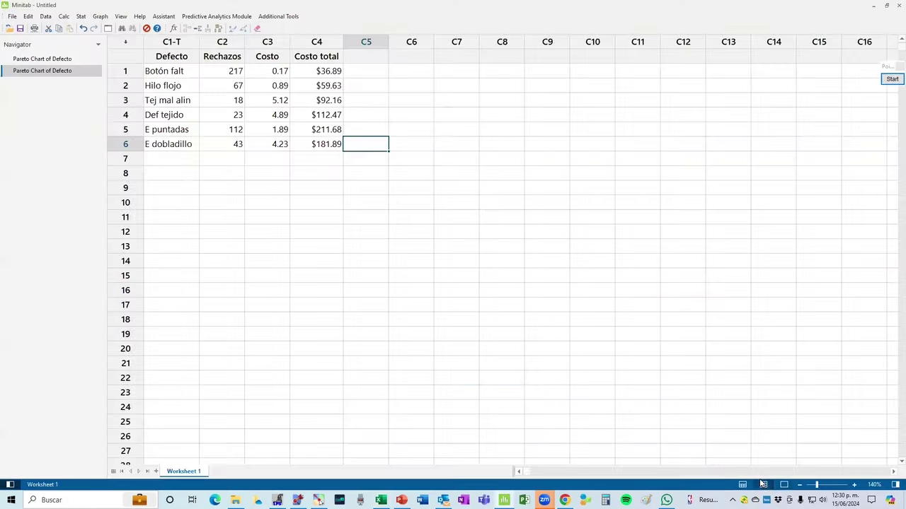
pyautogui.click(400, 58)
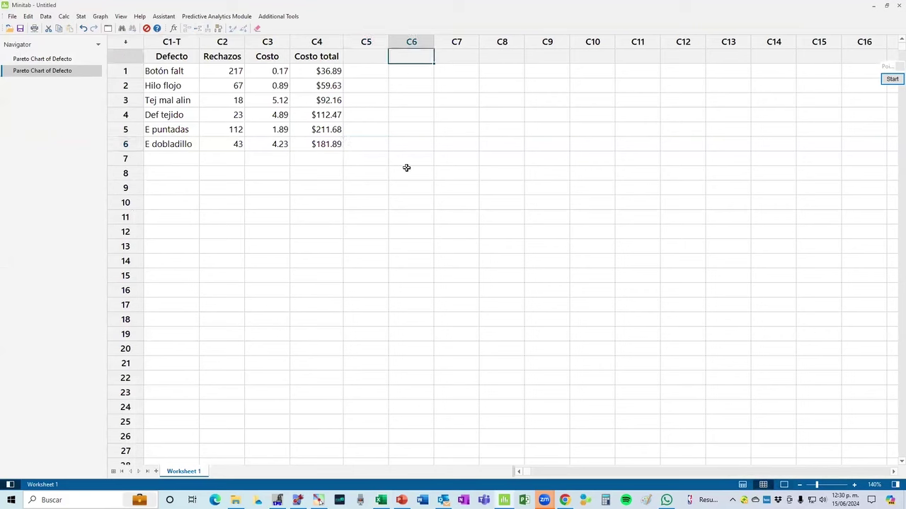
pyautogui.click(426, 202)
pyautogui.click(401, 59)
# Copy the selected Paretto 2 columns again in Excel and paste them into Minitab's Worksheet 1 starting at the C6 name cell
pyautogui.hotkey('alt', 'Tab')
pyautogui.rightClick(104, 238)
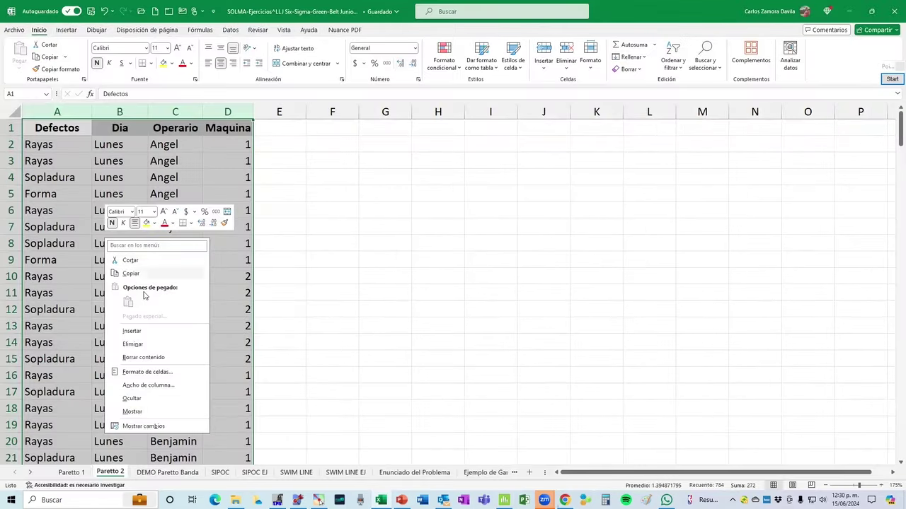
pyautogui.click(144, 273)
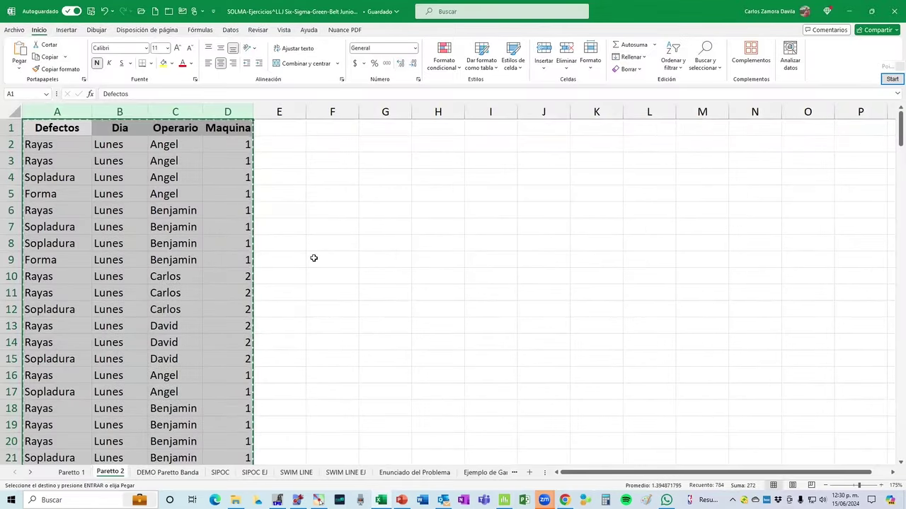
pyautogui.hotkey('alt', 'Tab')
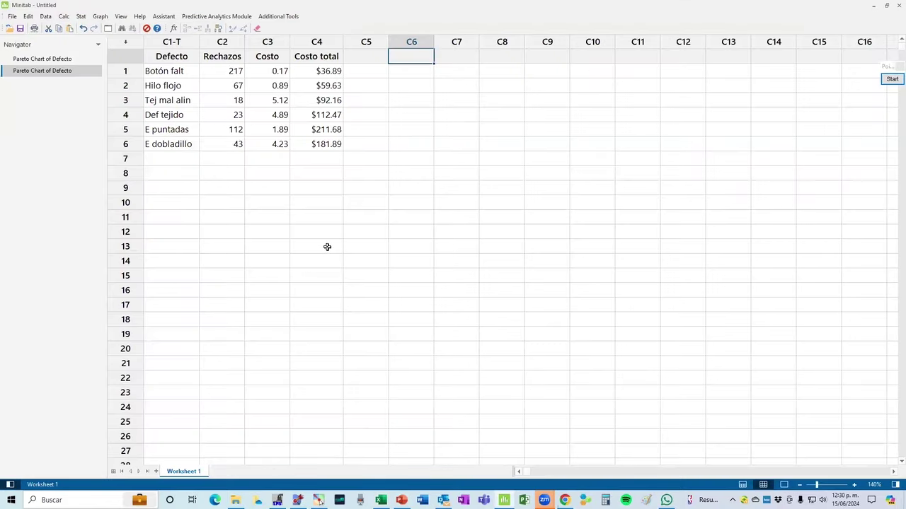
pyautogui.hotkey('ctrl', 'v')
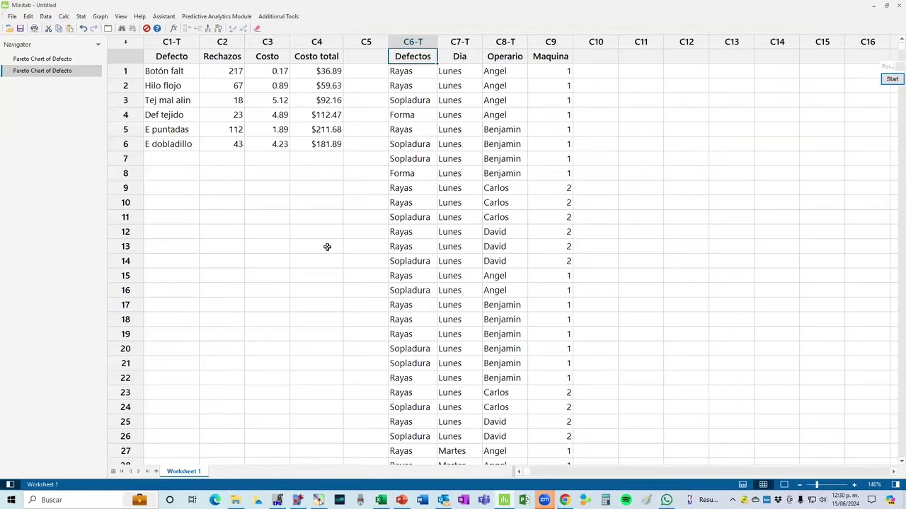
pyautogui.click(682, 268)
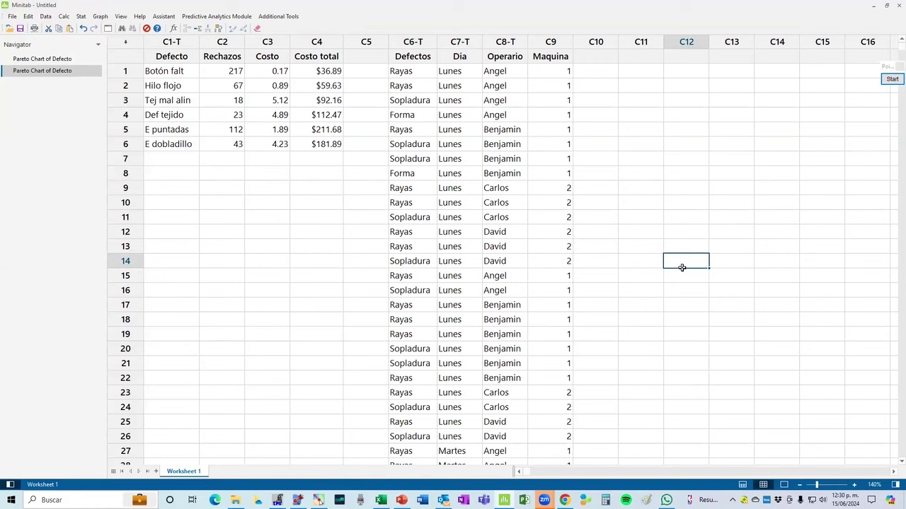
pyautogui.click(774, 230)
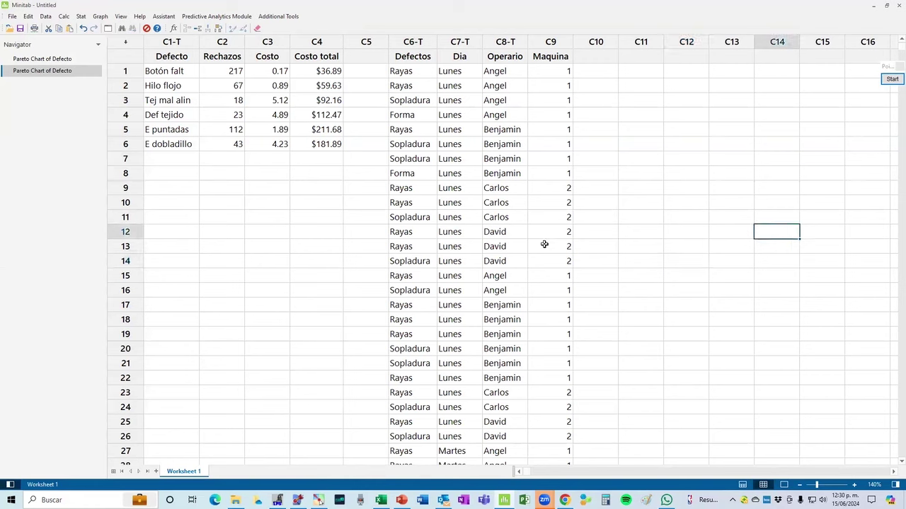
pyautogui.click(318, 245)
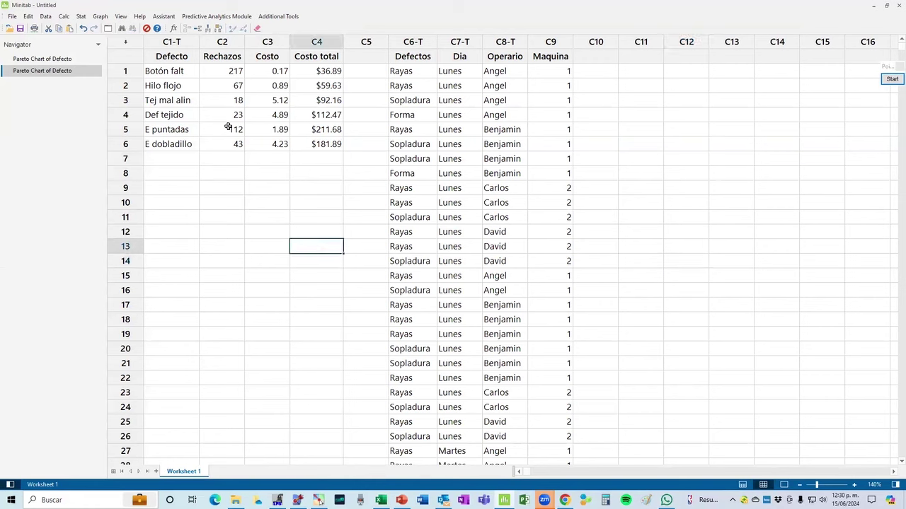
# Create a Pareto chart of Defectos with the frequencies column left empty and defects not combined, and show the graph output only
pyautogui.click(81, 16)
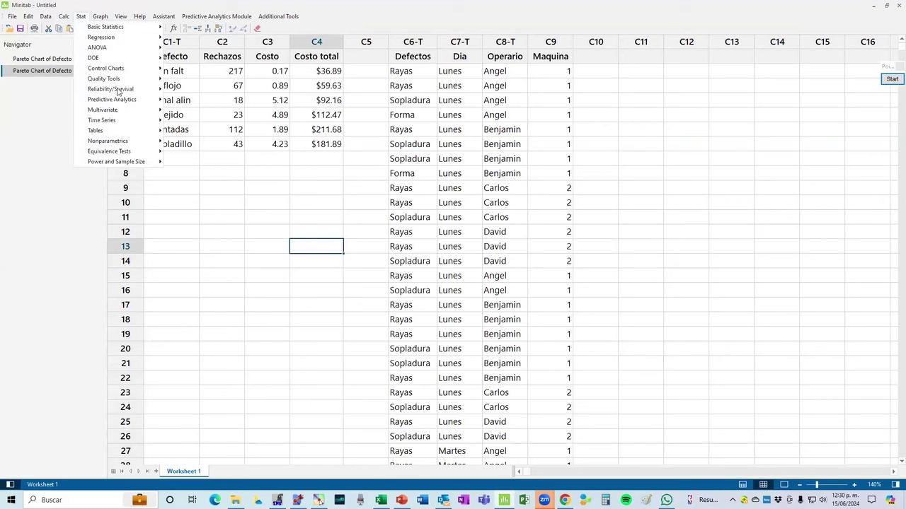
pyautogui.moveTo(125, 78)
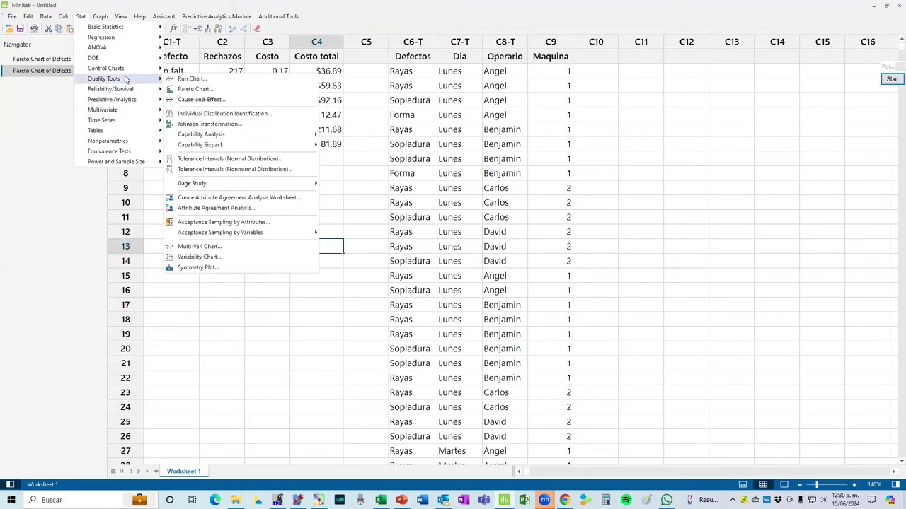
pyautogui.click(243, 91)
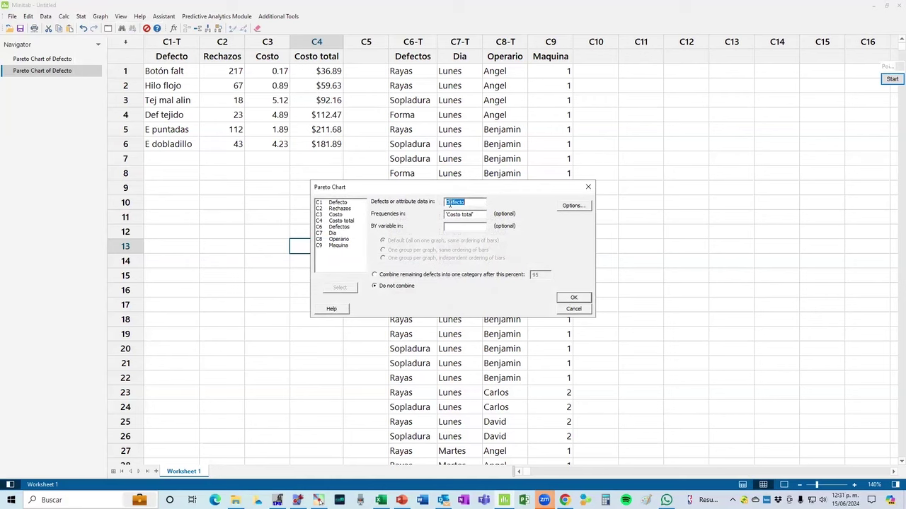
pyautogui.doubleClick(338, 227)
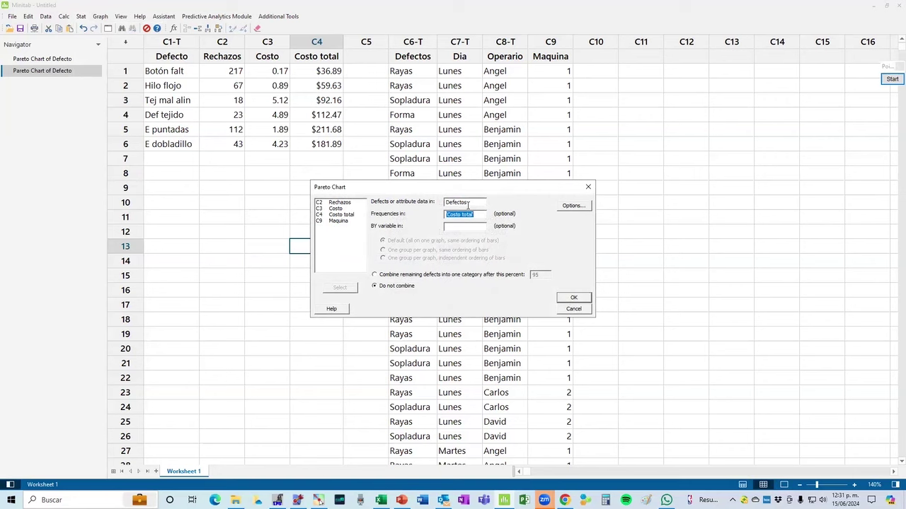
pyautogui.press('BackSpace')
pyautogui.click(574, 297)
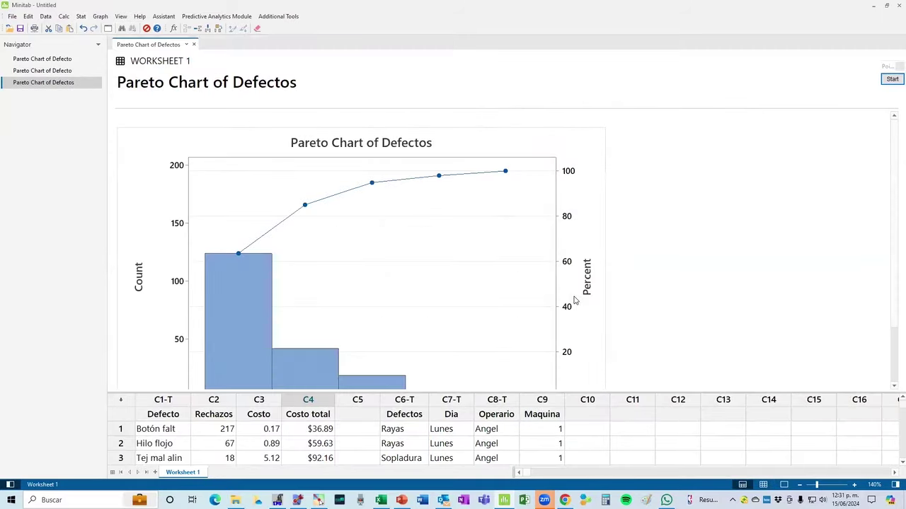
pyautogui.click(783, 485)
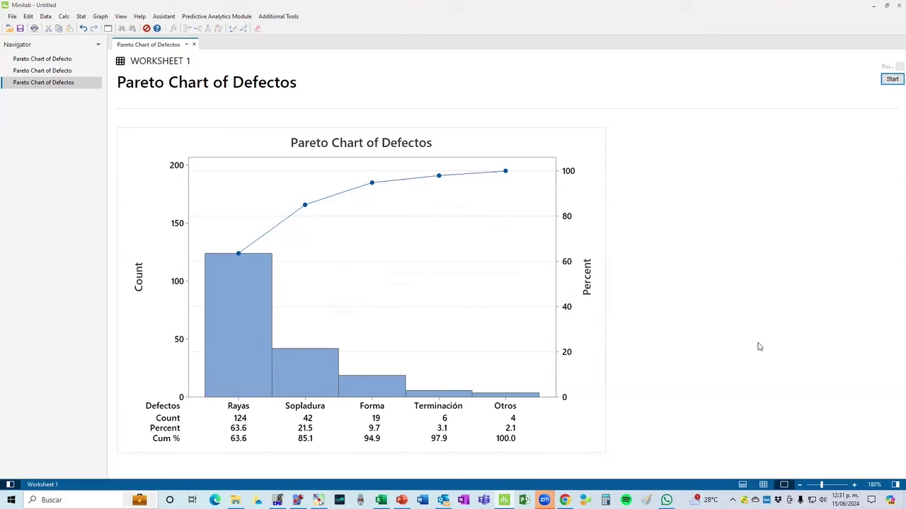
# Switch to the Paretto 2 sheet in Excel and check how far down the defect records extend
pyautogui.hotkey('alt', 'Tab')
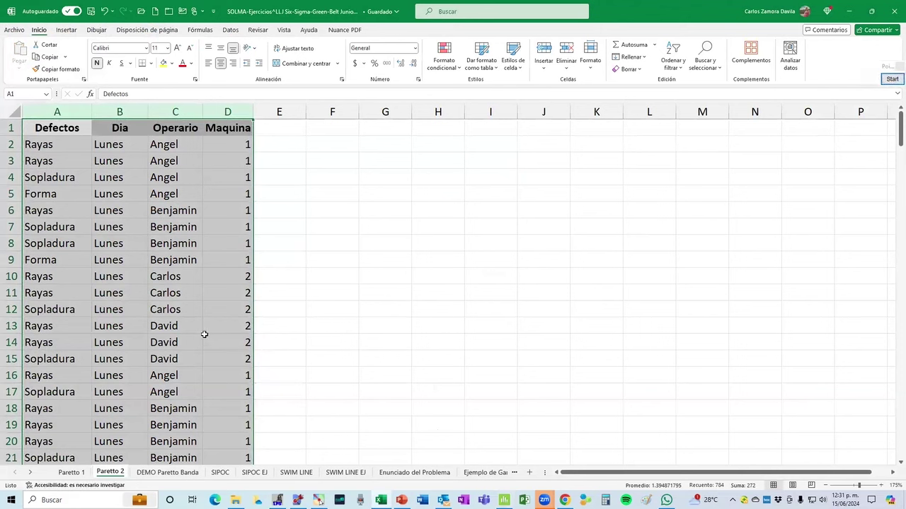
pyautogui.scroll(-10, 202, 330)
pyautogui.scroll(-20, 202, 330)
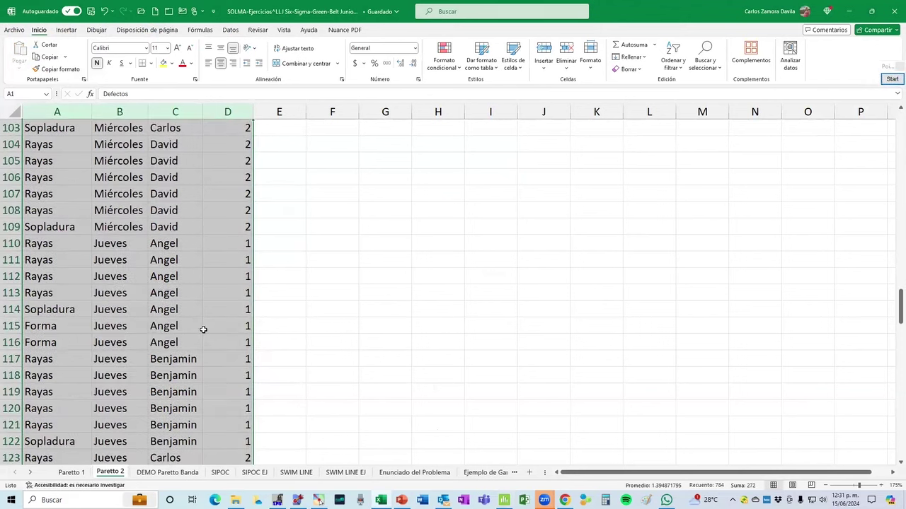
pyautogui.scroll(-20, 209, 330)
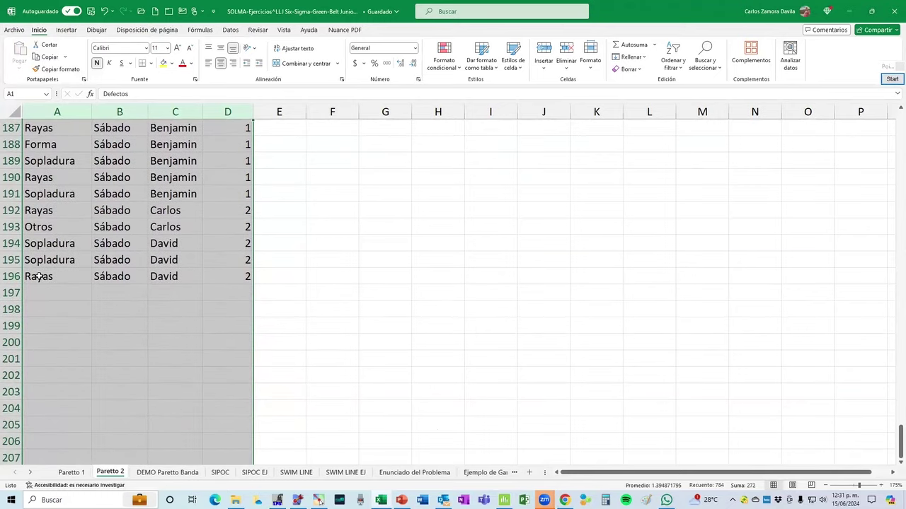
# Switch back to Minitab and review the Pareto Chart settings used for Defectos, leaving them without applying changes
pyautogui.hotkey('alt', 'Tab')
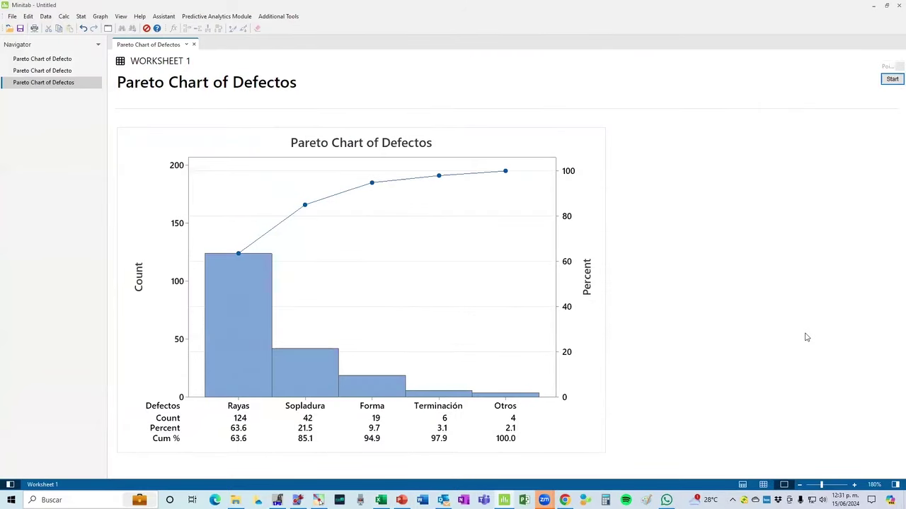
pyautogui.hotkey('ctrl', 'e')
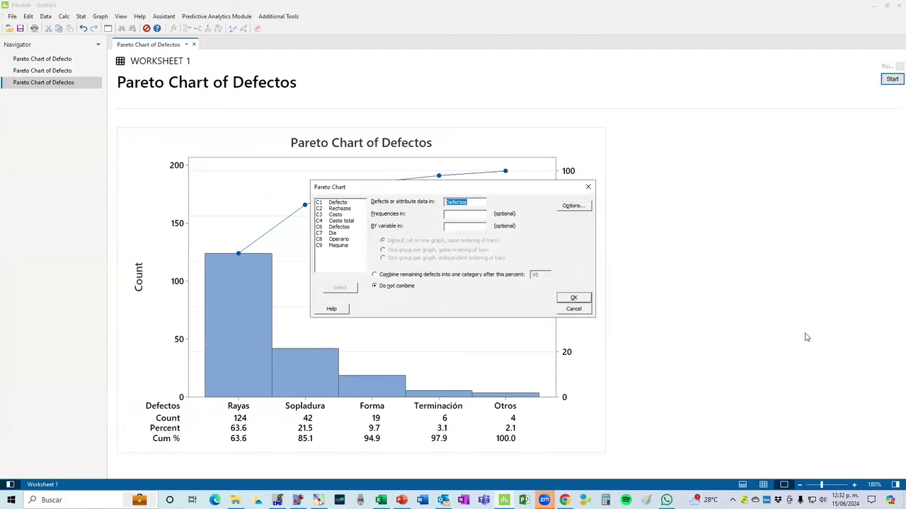
pyautogui.press('Escape')
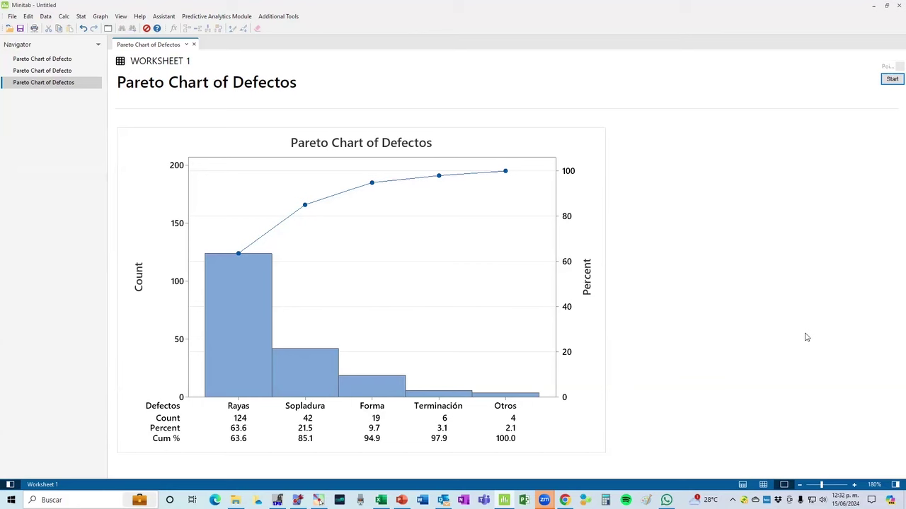
# Review the Pareto Chart settings used for the Defectos column without changing them
pyautogui.hotkey('ctrl', 'e')
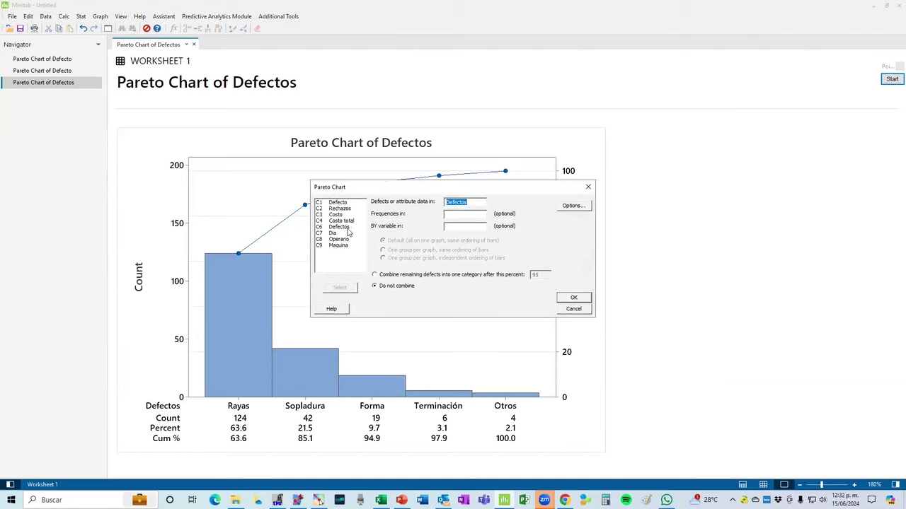
pyautogui.click(582, 310)
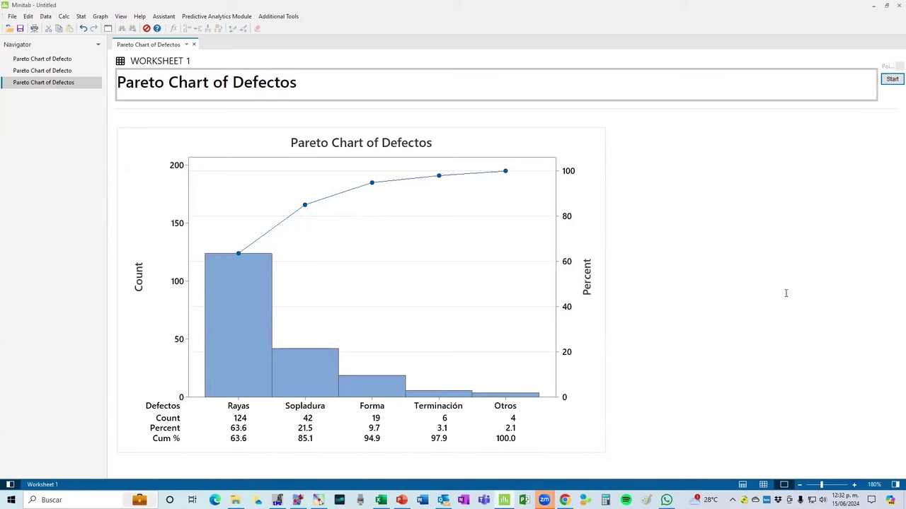
# Mark with red rectangles the space beside the chart title, the Count axis label, and the Rayas, Sopladura and Otros table entries
pyautogui.click(866, 81)
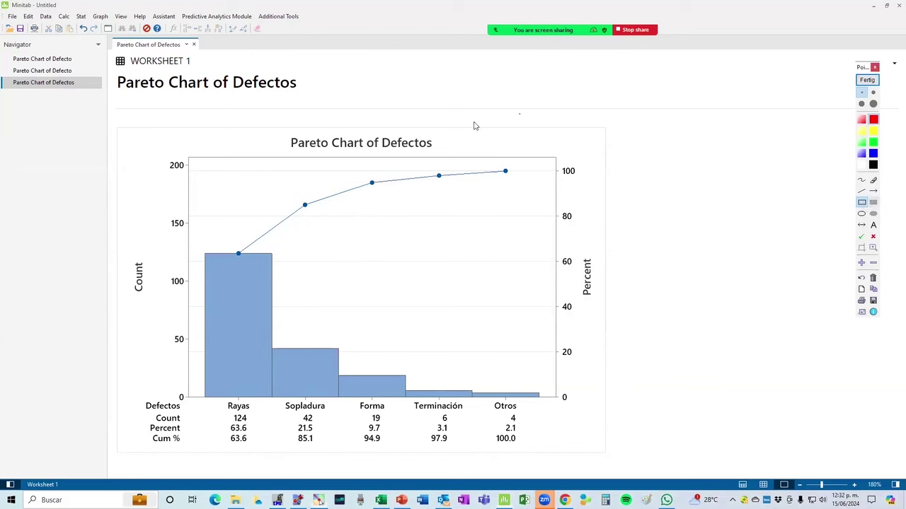
pyautogui.moveTo(433, 131)
pyautogui.mouseDown()
pyautogui.moveTo(445, 154)
pyautogui.moveTo(493, 150)
pyautogui.mouseUp()
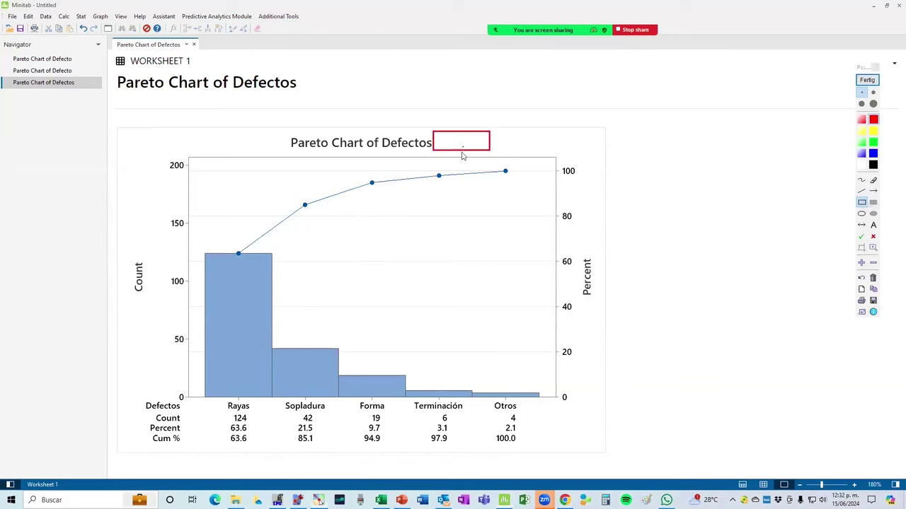
pyautogui.moveTo(119, 251)
pyautogui.mouseDown()
pyautogui.moveTo(139, 310)
pyautogui.moveTo(153, 306)
pyautogui.mouseUp()
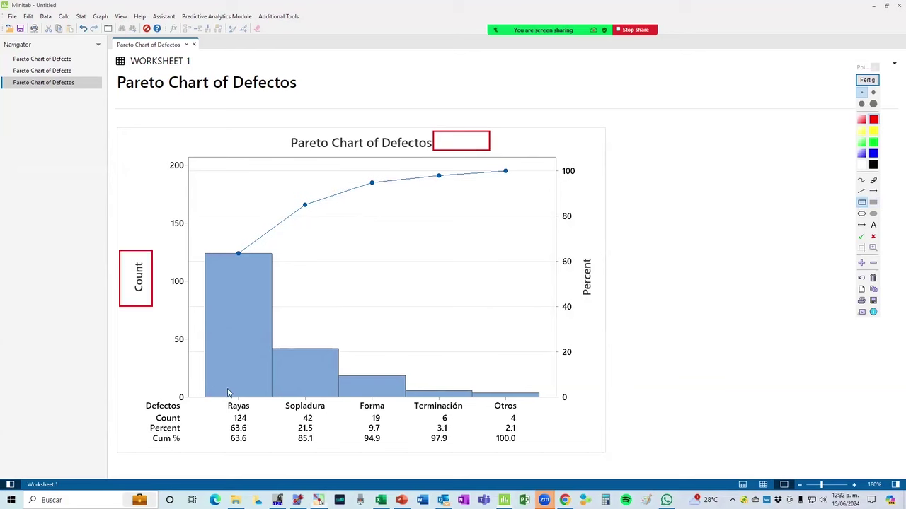
pyautogui.moveTo(219, 397)
pyautogui.mouseDown()
pyautogui.moveTo(259, 412)
pyautogui.moveTo(254, 446)
pyautogui.mouseUp()
pyautogui.moveTo(492, 431); pyautogui.dragTo(526, 449)
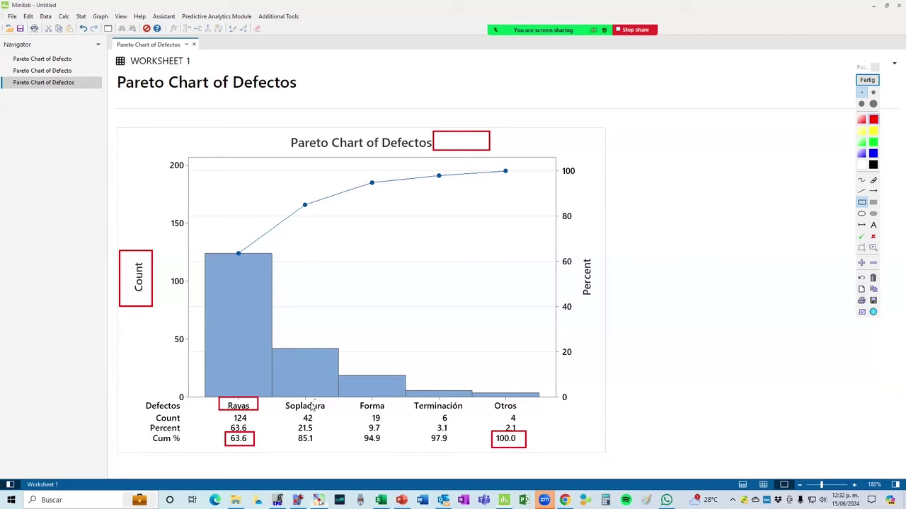
pyautogui.moveTo(279, 393)
pyautogui.mouseDown()
pyautogui.moveTo(336, 407)
pyautogui.moveTo(309, 450)
pyautogui.moveTo(319, 451)
pyautogui.mouseUp()
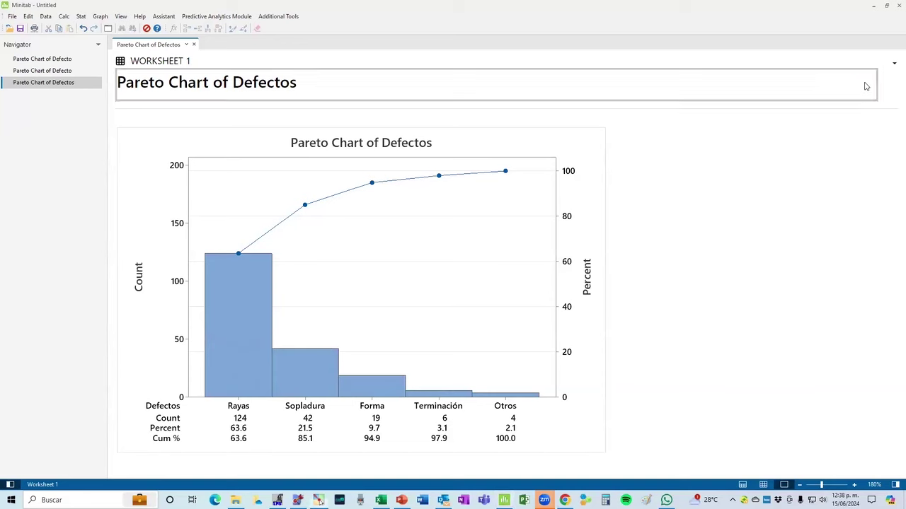
# Box the Rayas and Sopladura labels and the 85.1 cumulative value in red, and draw a horizontal line from Sopladura's point to the Percent axis
pyautogui.click(866, 82)
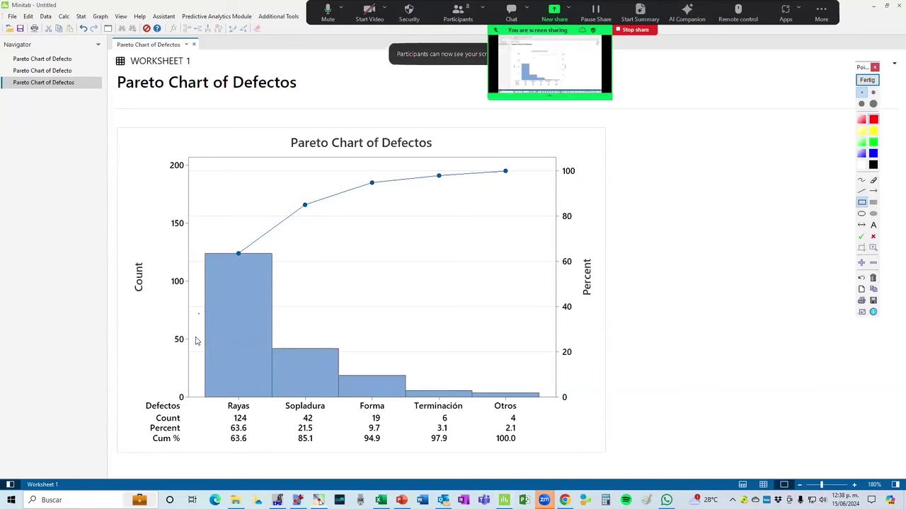
pyautogui.moveTo(289, 433); pyautogui.dragTo(319, 450)
pyautogui.moveTo(217, 395); pyautogui.dragTo(336, 413)
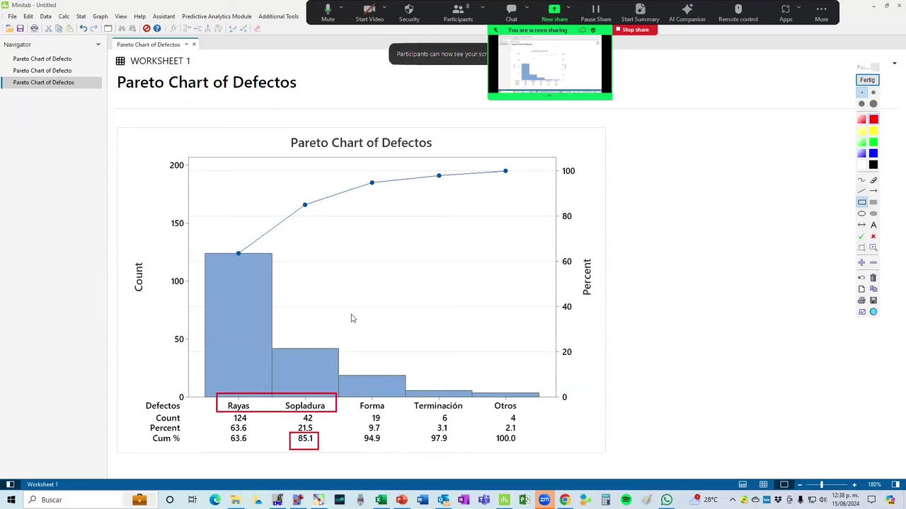
pyautogui.click(860, 192)
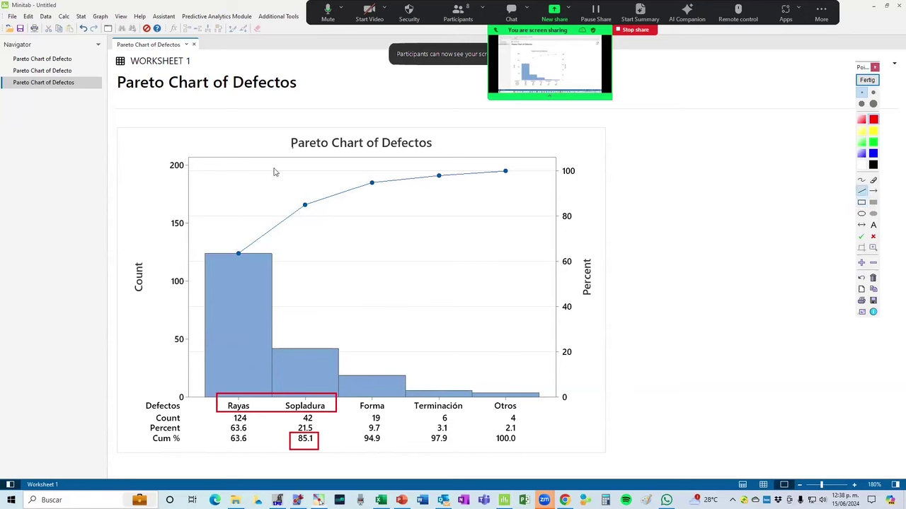
pyautogui.moveTo(305, 206)
pyautogui.mouseDown()
pyautogui.moveTo(332, 239)
pyautogui.moveTo(350, 240)
pyautogui.moveTo(386, 215)
pyautogui.moveTo(555, 219)
pyautogui.mouseUp()
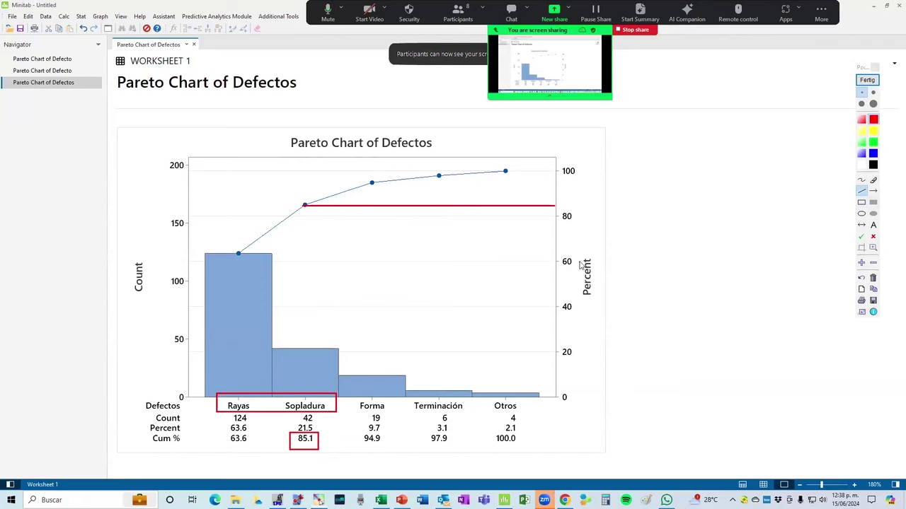
# Box the Percent label, the chart title's end and the Count label in red, and leave the screen annotation mode
pyautogui.click(861, 203)
pyautogui.moveTo(574, 246)
pyautogui.mouseDown()
pyautogui.moveTo(601, 338)
pyautogui.moveTo(609, 311)
pyautogui.mouseUp()
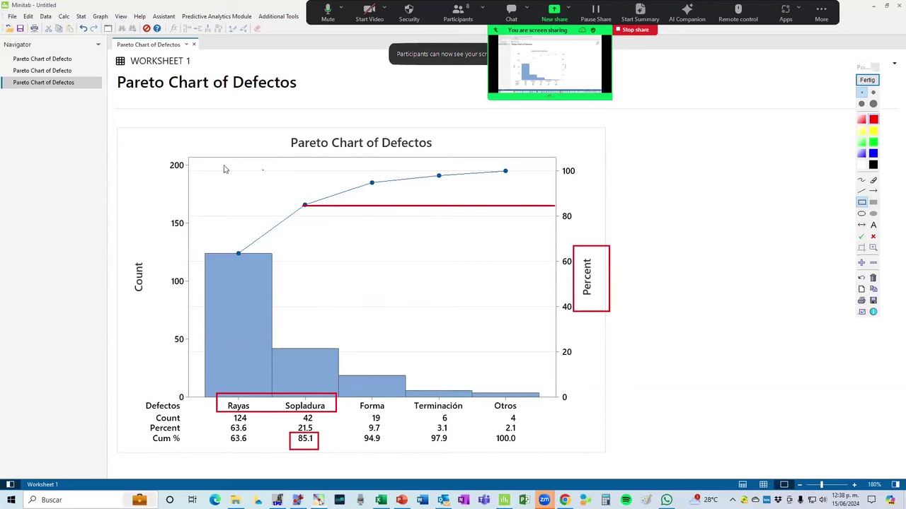
pyautogui.moveTo(379, 125)
pyautogui.mouseDown()
pyautogui.moveTo(393, 164)
pyautogui.moveTo(504, 174)
pyautogui.moveTo(503, 159)
pyautogui.moveTo(513, 156)
pyautogui.mouseUp()
pyautogui.moveTo(443, 135)
pyautogui.mouseDown()
pyautogui.moveTo(479, 155)
pyautogui.moveTo(491, 152)
pyautogui.mouseUp()
pyautogui.moveTo(123, 239); pyautogui.dragTo(154, 310)
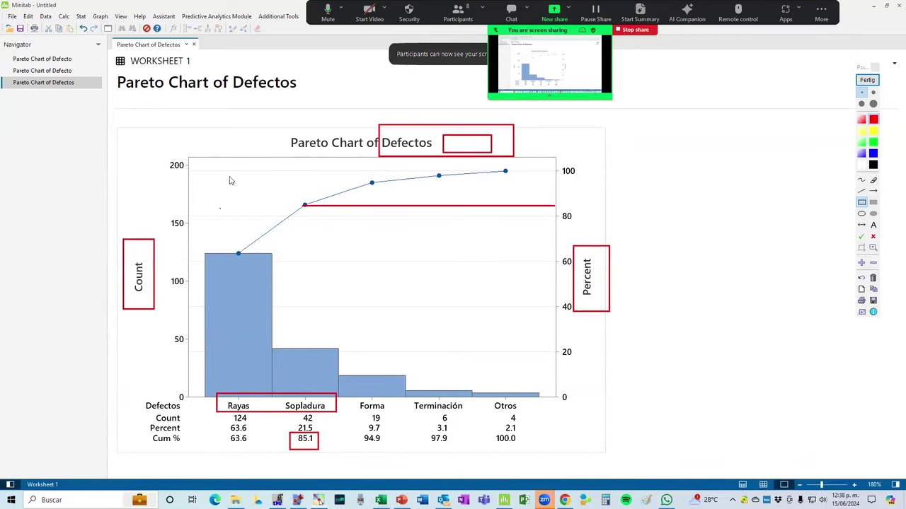
pyautogui.click(867, 80)
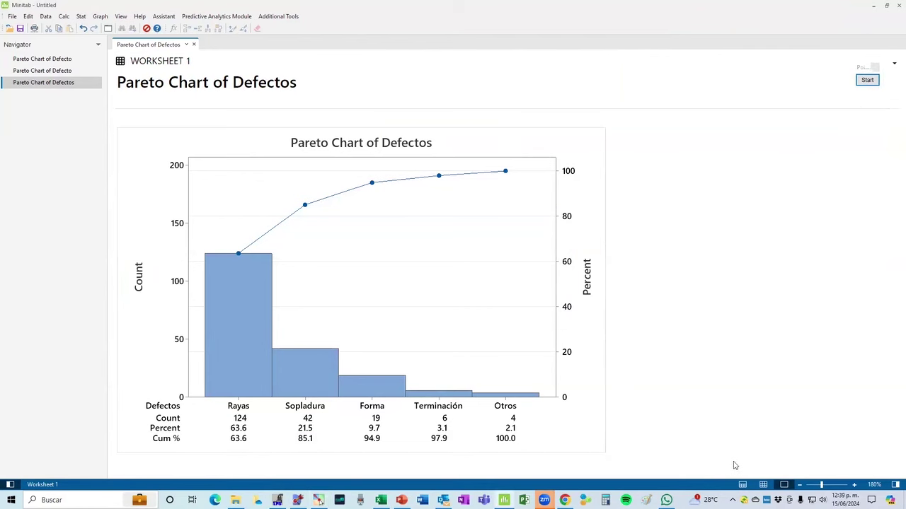
# Examine the Defectos and Dia columns in Worksheet 1
pyautogui.click(764, 485)
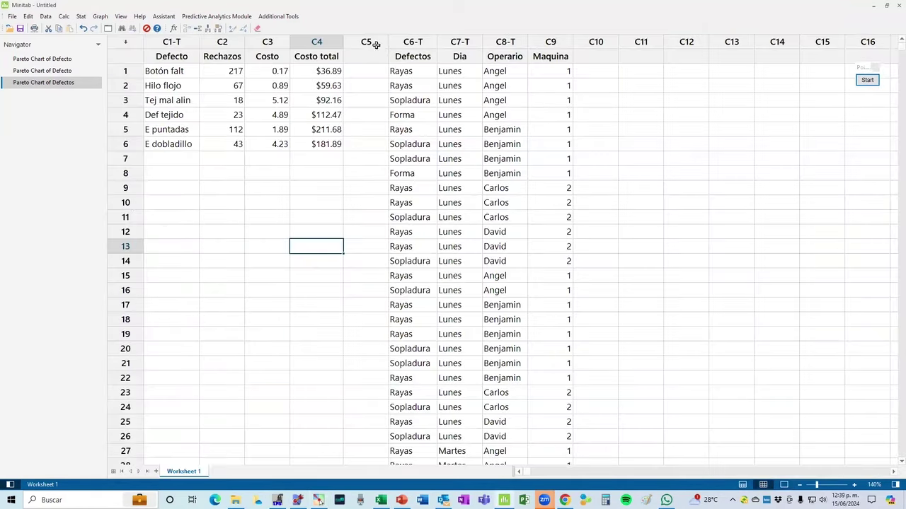
pyautogui.click(461, 56)
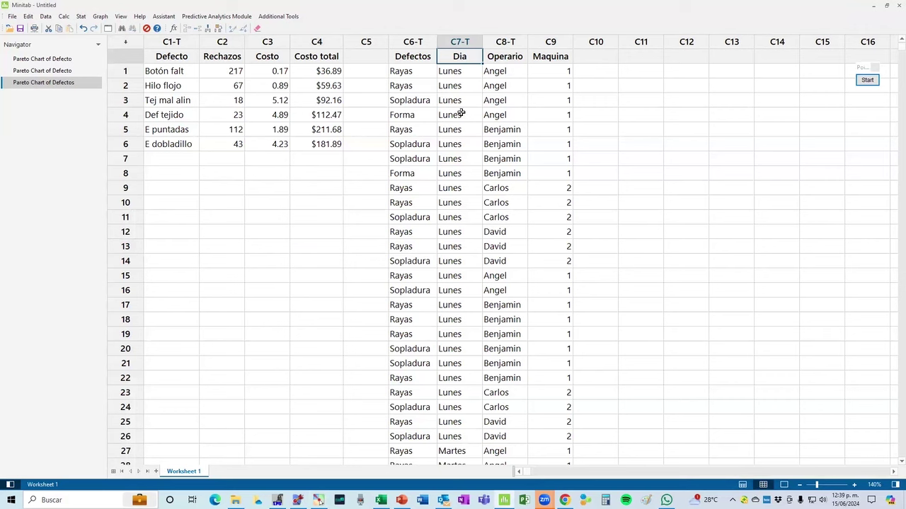
pyautogui.click(411, 142)
pyautogui.click(467, 124)
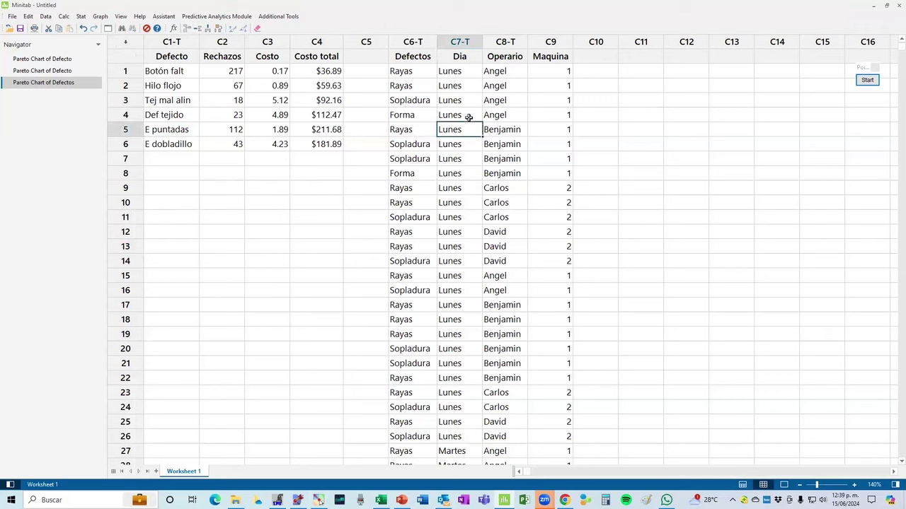
pyautogui.click(464, 58)
pyautogui.click(462, 42)
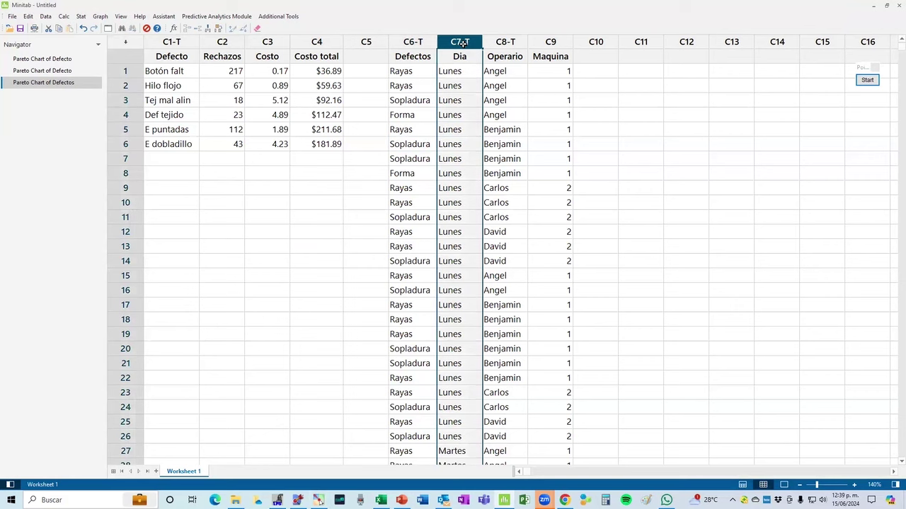
pyautogui.click(427, 41)
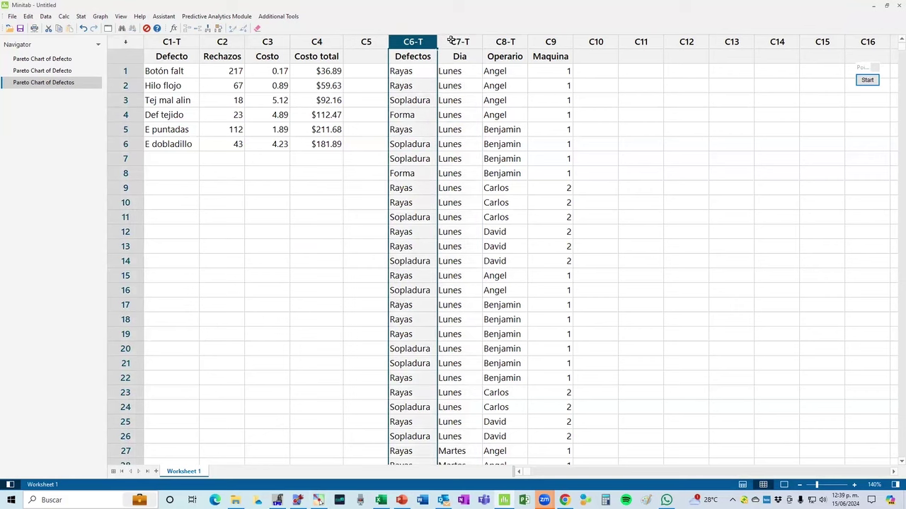
pyautogui.click(457, 41)
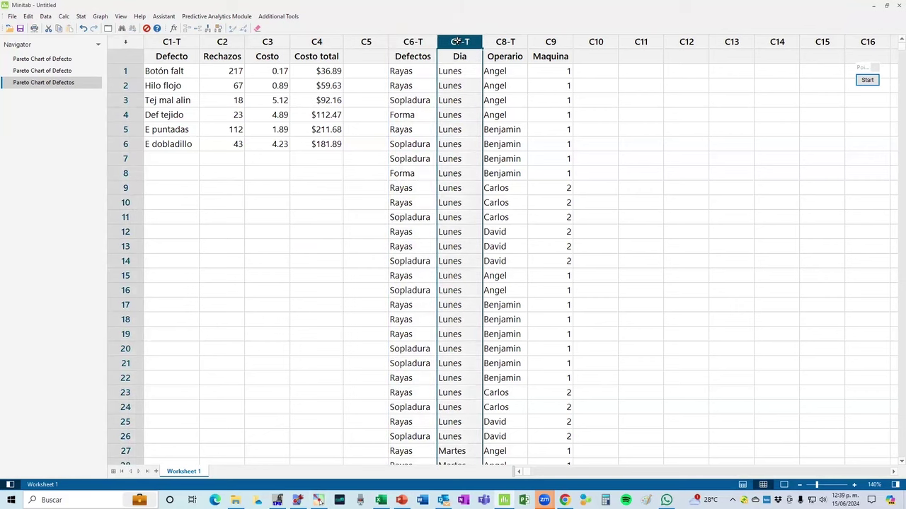
pyautogui.click(643, 176)
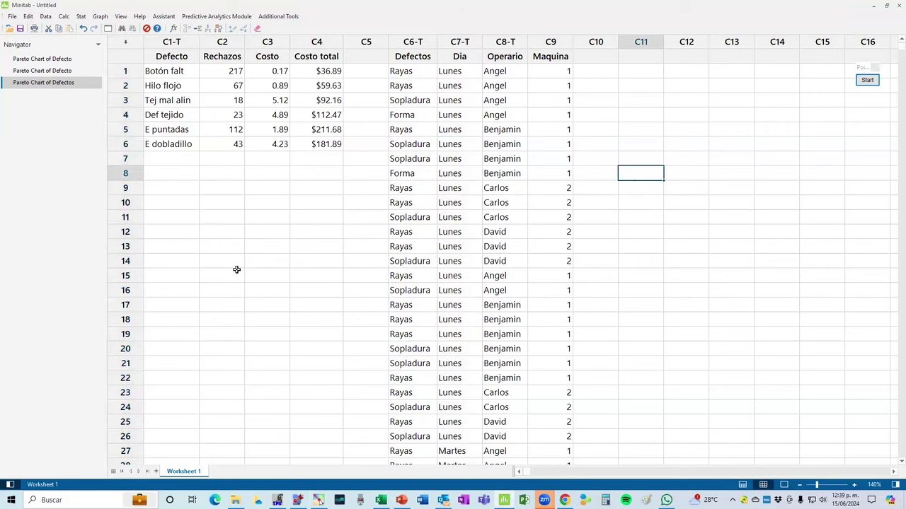
# Create a Pareto chart of Defectos with Dia as the BY variable, keeping all groups on one graph with the same bar ordering
pyautogui.click(81, 17)
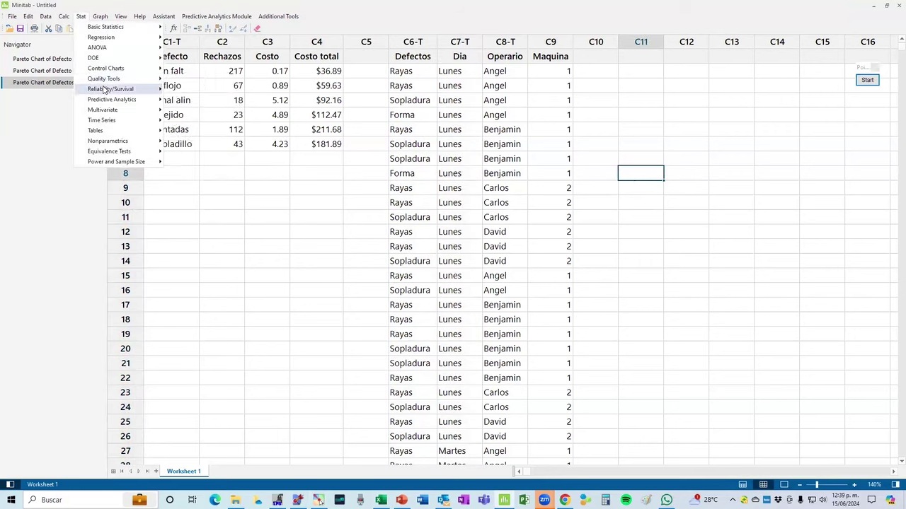
pyautogui.moveTo(113, 79)
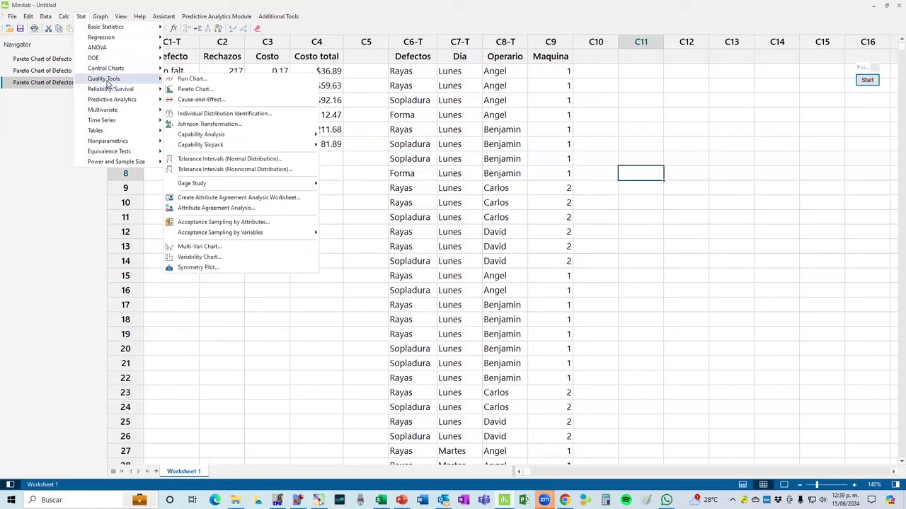
pyautogui.click(241, 90)
pyautogui.click(483, 201)
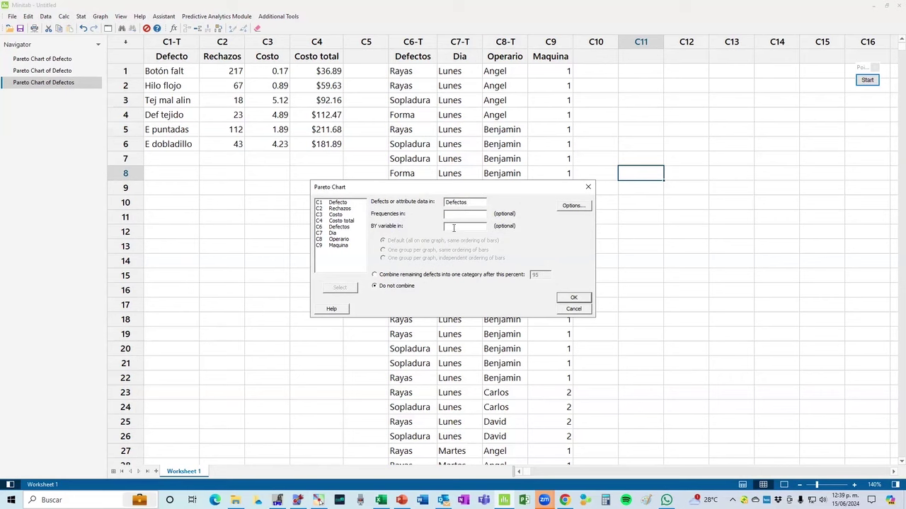
pyautogui.click(333, 234)
pyautogui.doubleClick(332, 234)
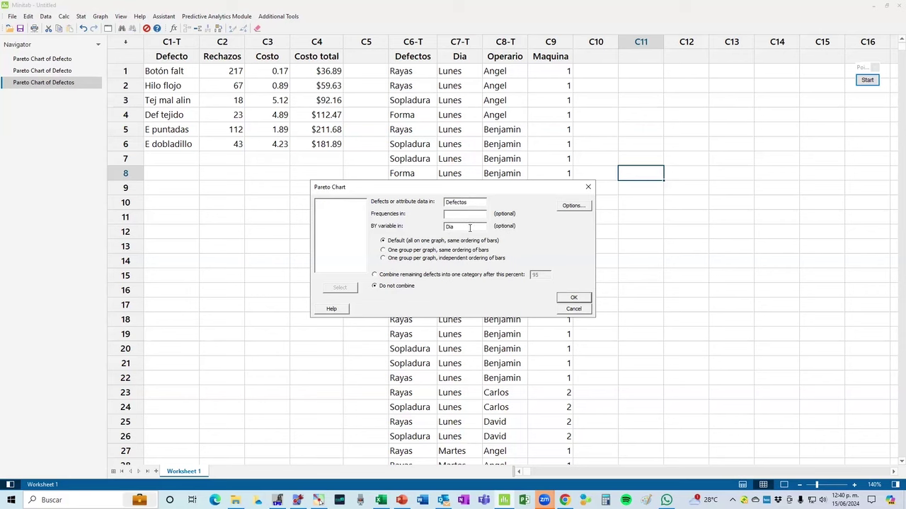
pyautogui.click(469, 228)
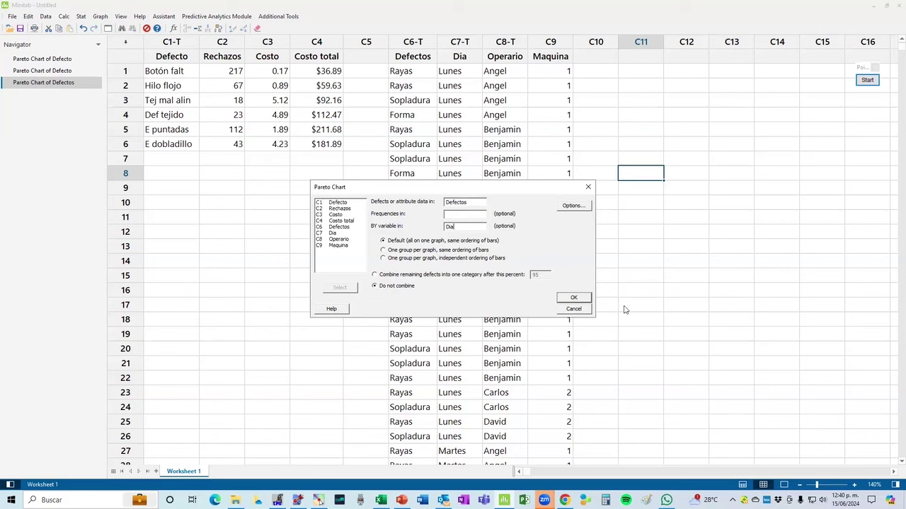
pyautogui.click(573, 298)
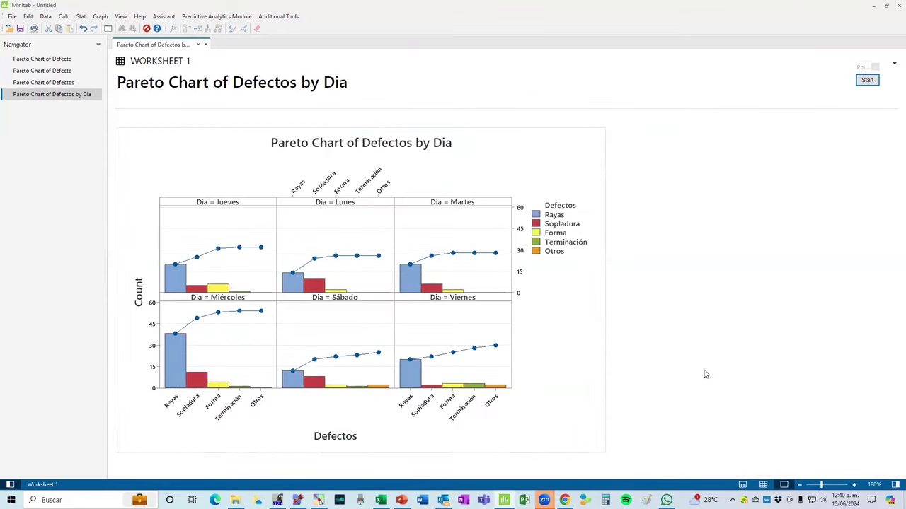
# Box the Jueves and Miércoles titles, the Rayas and Sopladura legend entries and two Sopladura bars in red, and leave the annotation mode
pyautogui.scroll(2, 709, 368)
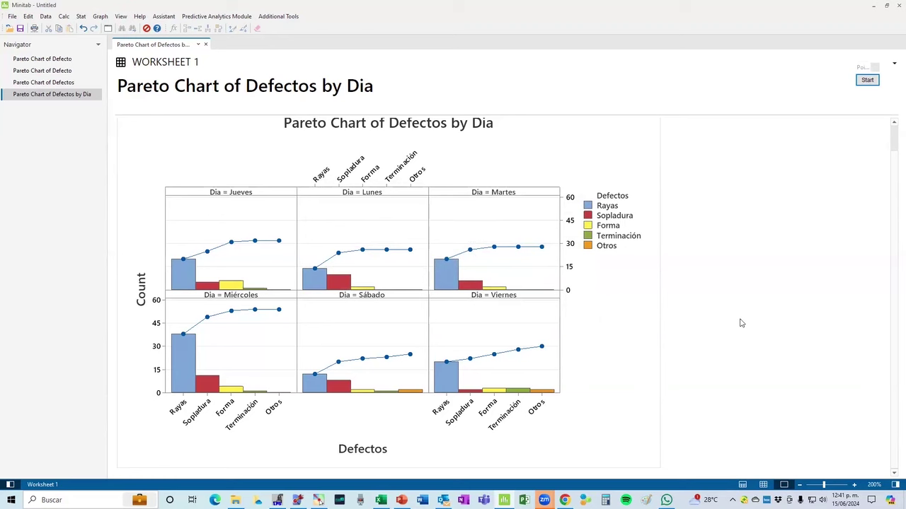
pyautogui.click(867, 80)
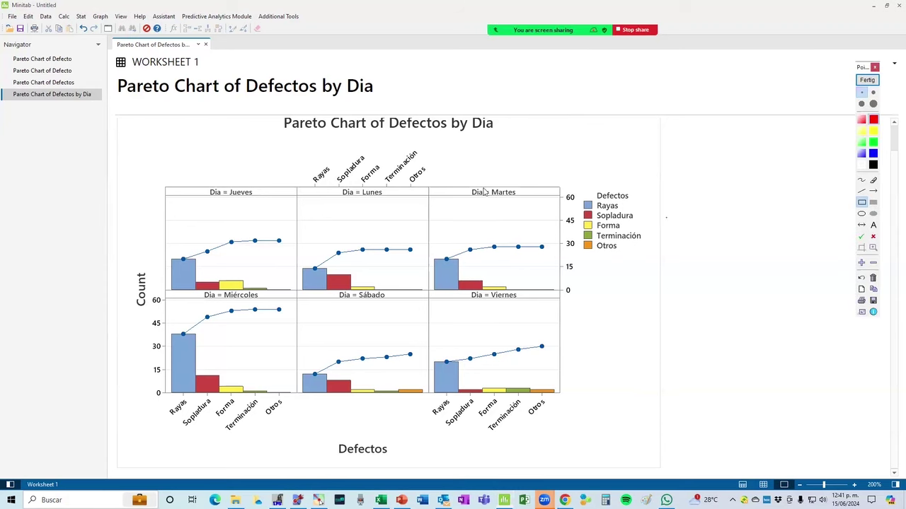
pyautogui.moveTo(200, 177); pyautogui.dragTo(263, 204)
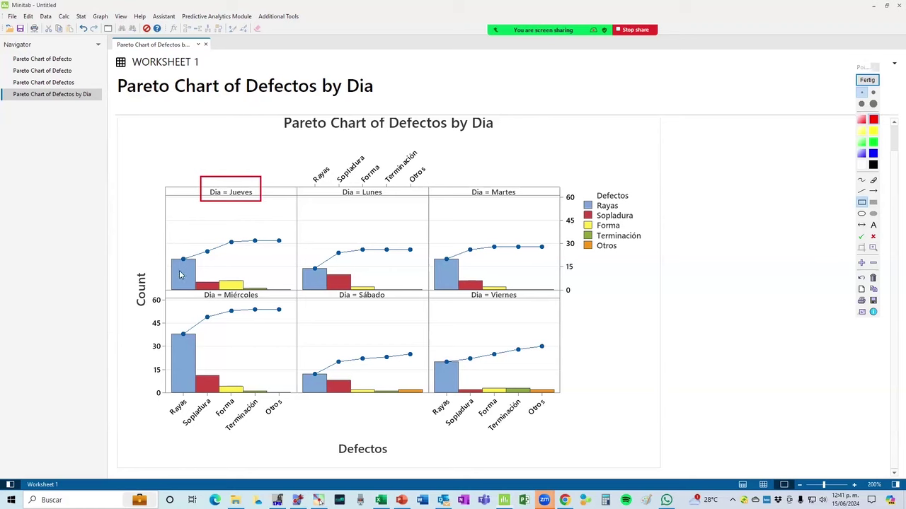
pyautogui.moveTo(580, 192)
pyautogui.mouseDown()
pyautogui.moveTo(634, 219)
pyautogui.moveTo(641, 212)
pyautogui.mouseUp()
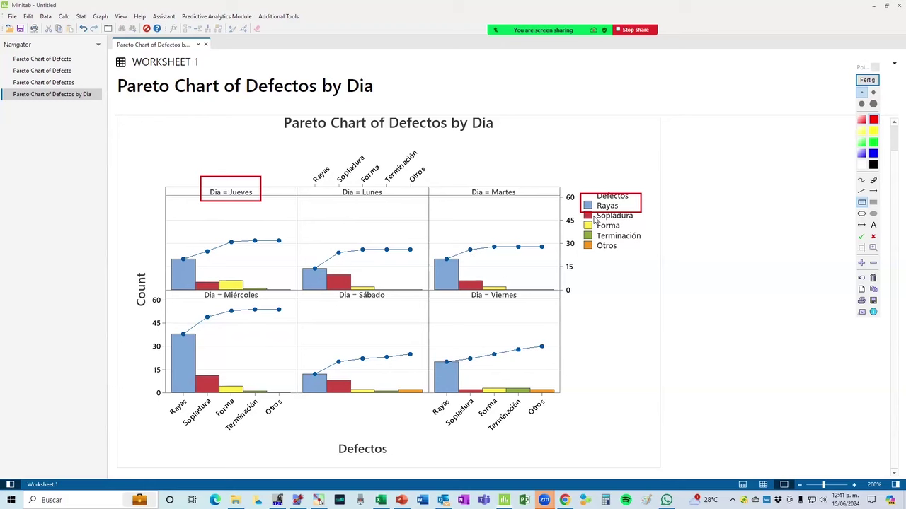
pyautogui.moveTo(581, 208)
pyautogui.mouseDown()
pyautogui.moveTo(640, 230)
pyautogui.moveTo(651, 223)
pyautogui.mouseUp()
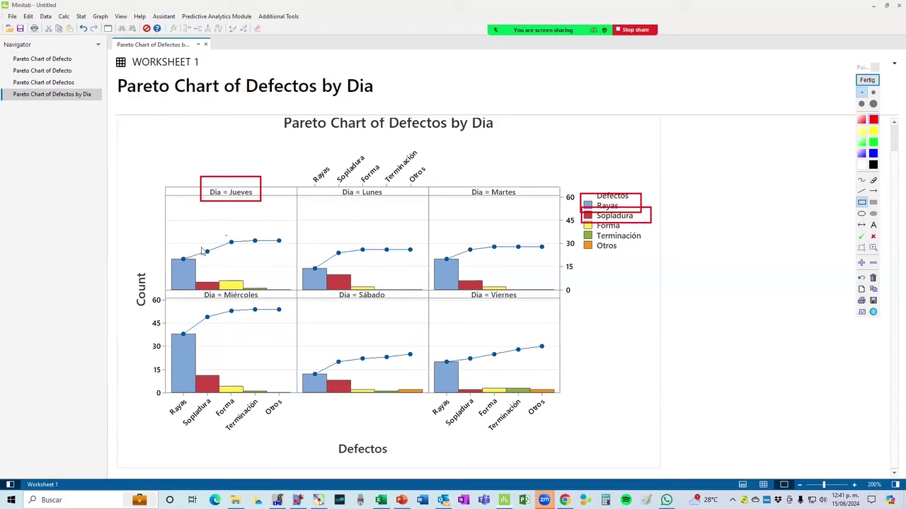
pyautogui.moveTo(193, 275)
pyautogui.mouseDown()
pyautogui.moveTo(225, 303)
pyautogui.moveTo(222, 295)
pyautogui.mouseUp()
pyautogui.moveTo(325, 265)
pyautogui.mouseDown()
pyautogui.moveTo(343, 299)
pyautogui.moveTo(357, 297)
pyautogui.mouseUp()
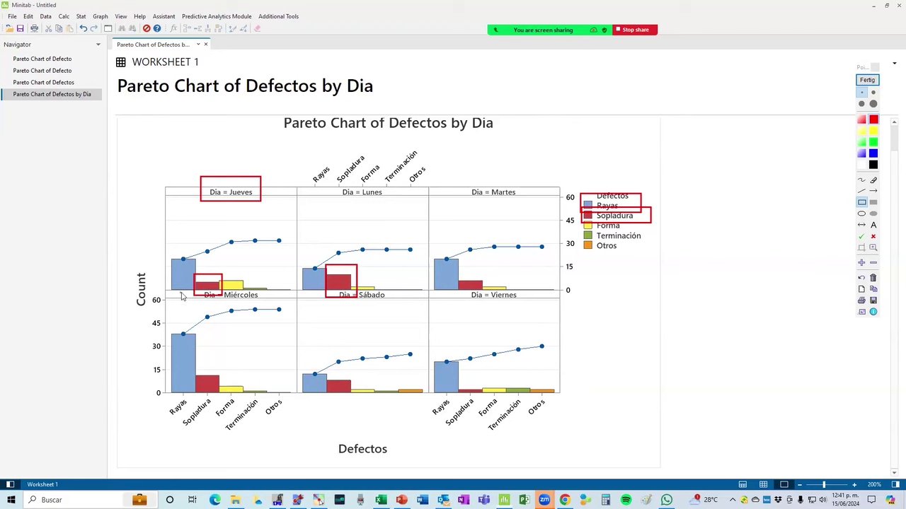
pyautogui.moveTo(196, 296)
pyautogui.mouseDown()
pyautogui.moveTo(267, 328)
pyautogui.moveTo(282, 309)
pyautogui.mouseUp()
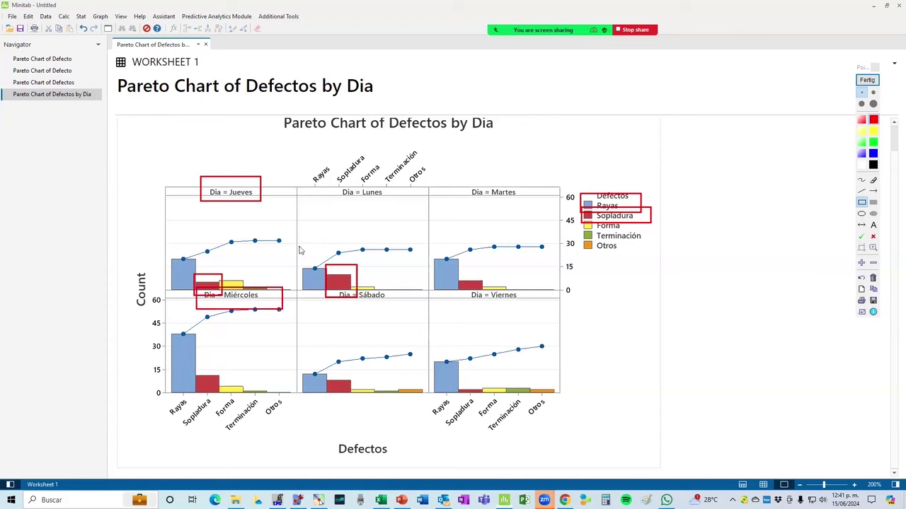
pyautogui.click(868, 84)
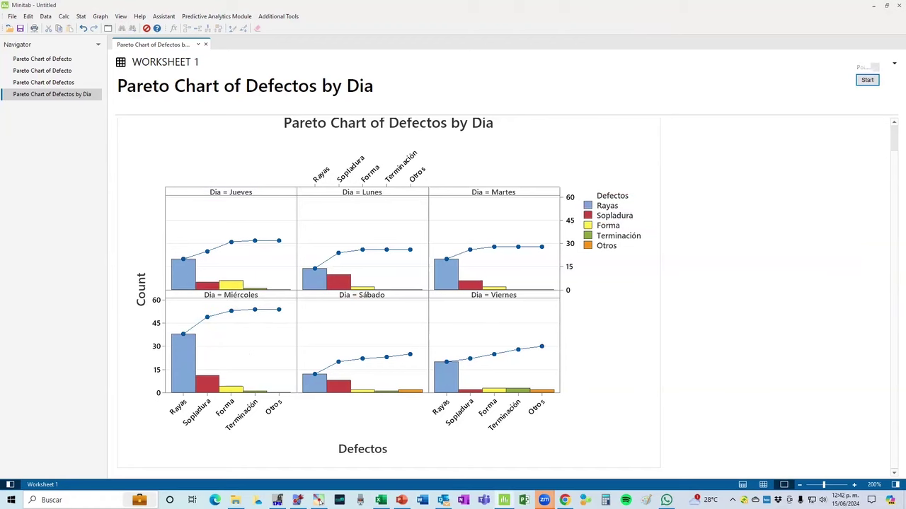
# Create another Pareto chart of Defectos by Dia with one group per graph and the same ordering of bars
pyautogui.hotkey('ctrl', 'e')
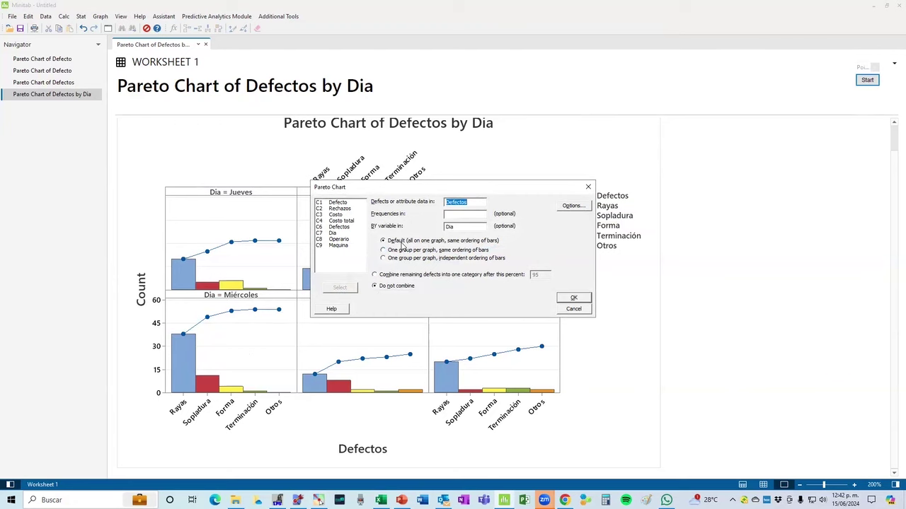
pyautogui.click(391, 252)
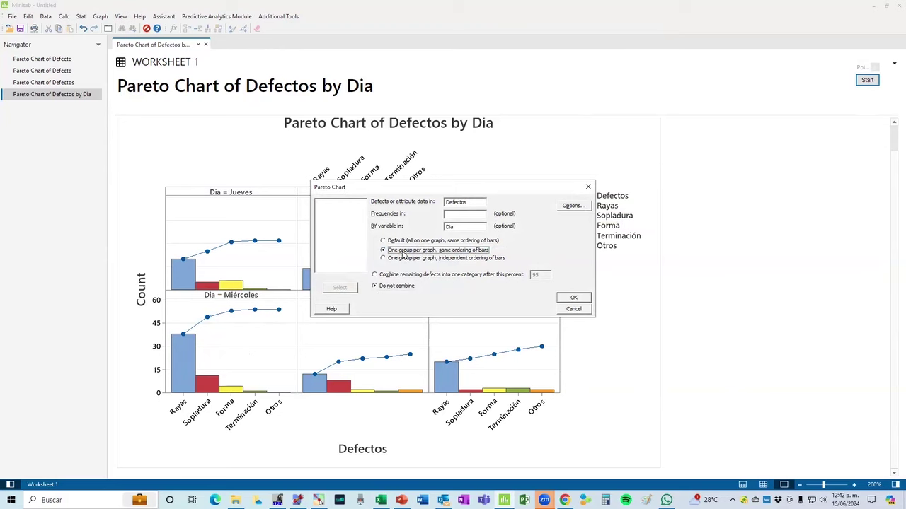
pyautogui.click(586, 298)
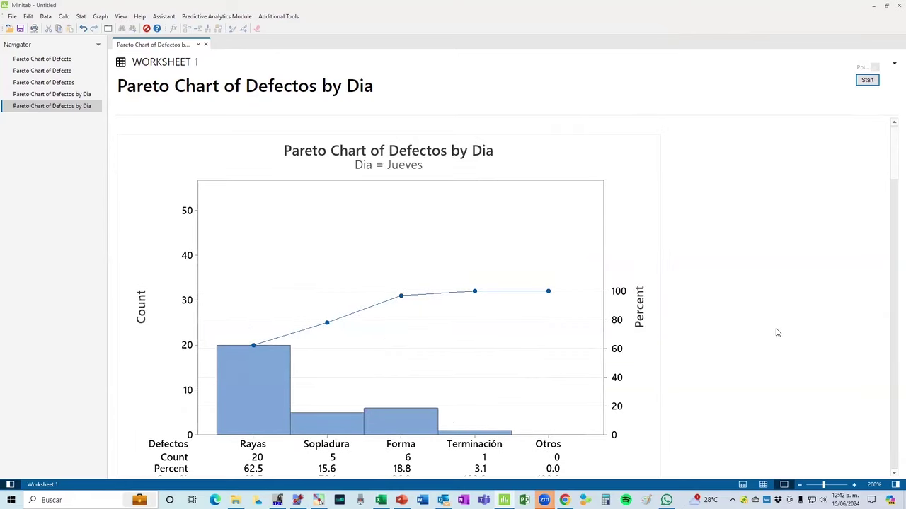
# Examine the separate Pareto charts of Defectos for each day, from Jueves through Viernes
pyautogui.keyDown('ctrl'); pyautogui.scroll(-1, 779, 325); pyautogui.keyUp('ctrl')
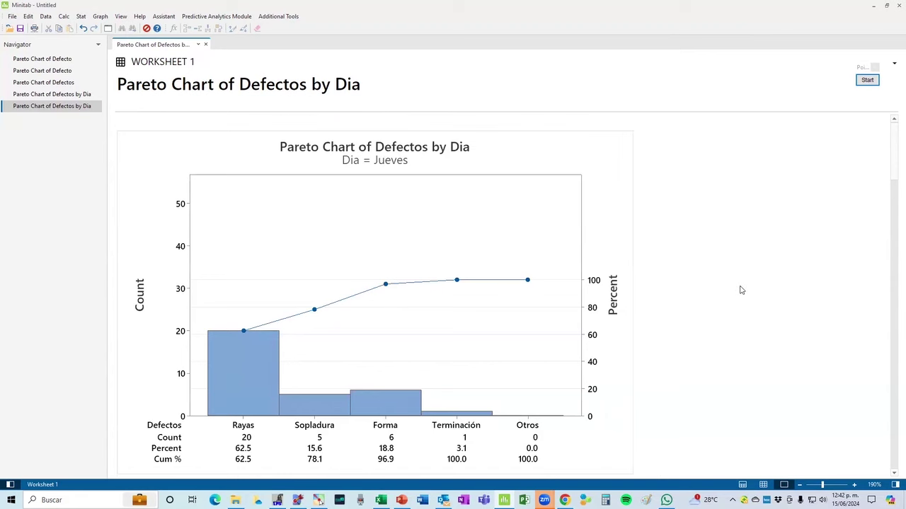
pyautogui.scroll(-2, 741, 290)
pyautogui.scroll(-2, 741, 290)
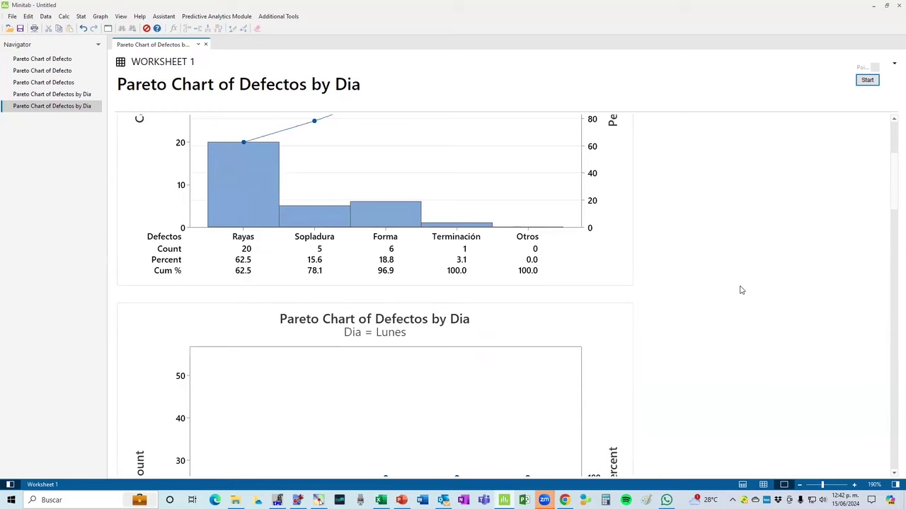
pyautogui.scroll(-7, 740, 290)
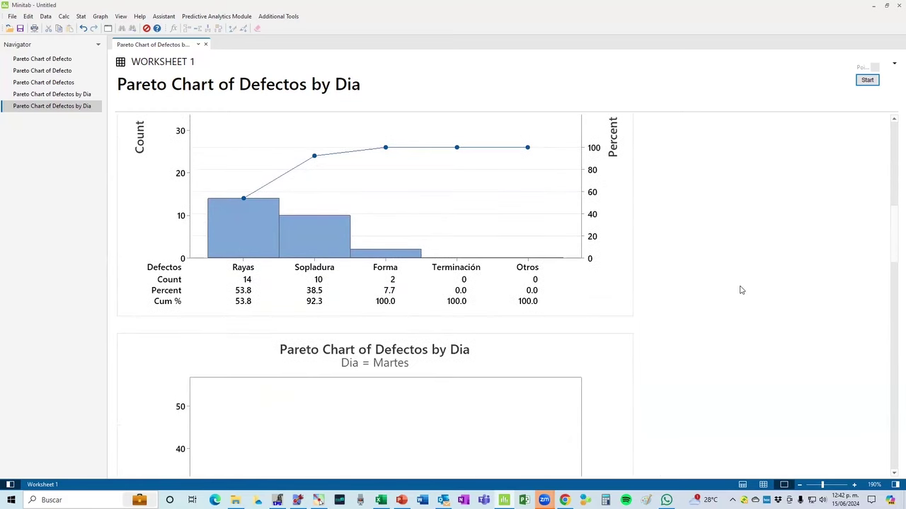
pyautogui.scroll(-7, 741, 290)
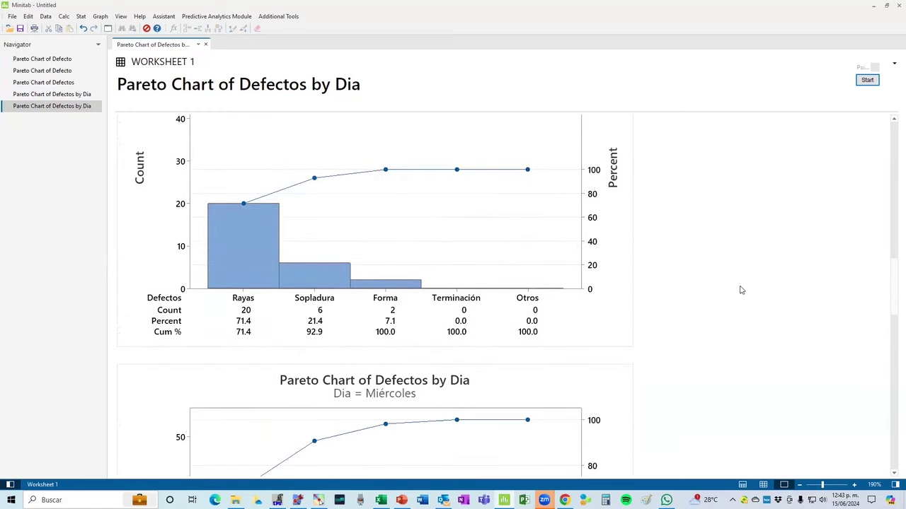
pyautogui.scroll(-9, 738, 291)
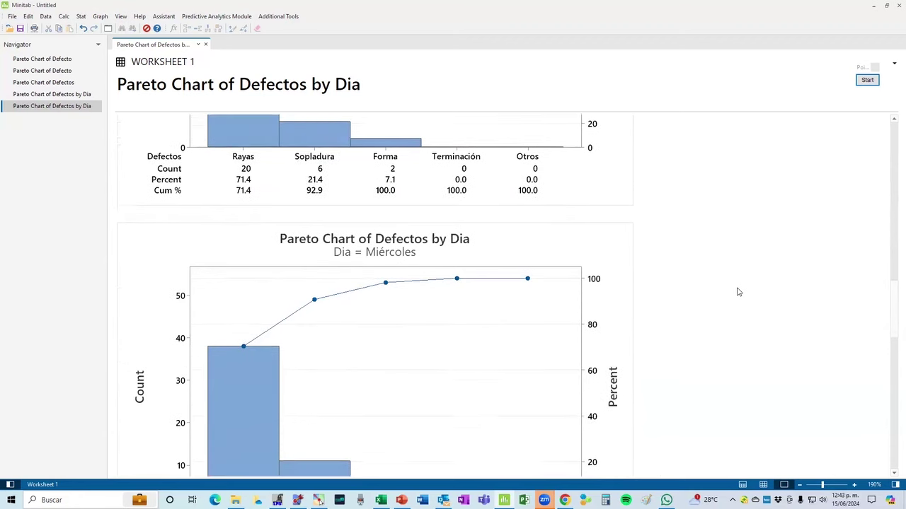
pyautogui.scroll(-9, 738, 291)
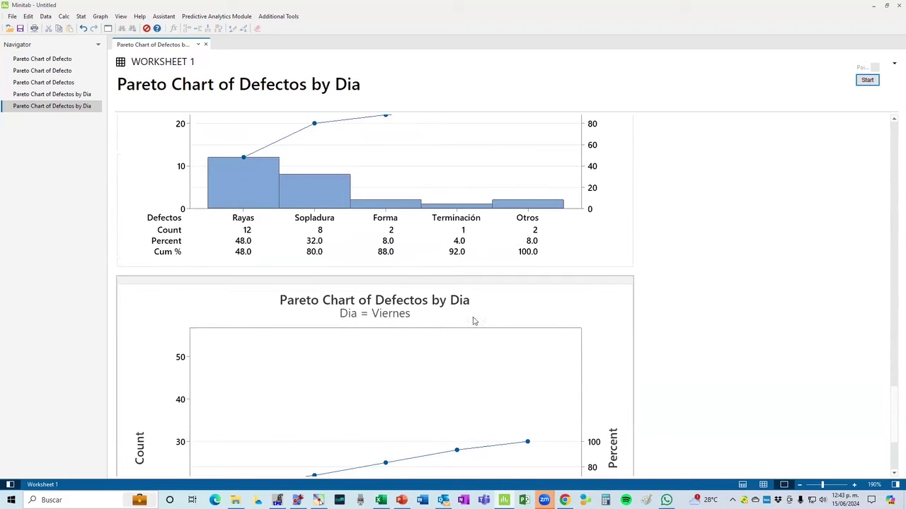
pyautogui.scroll(-3, 406, 304)
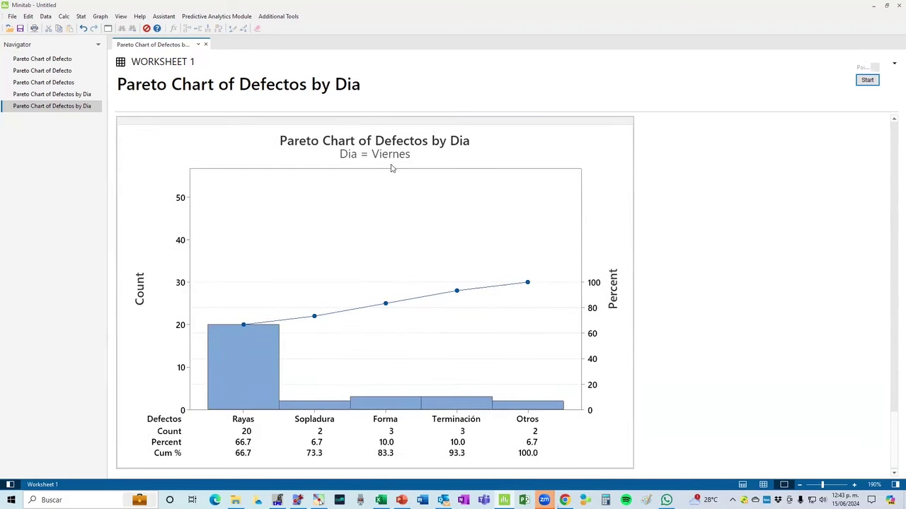
pyautogui.scroll(15, 413, 328)
pyautogui.scroll(20, 407, 336)
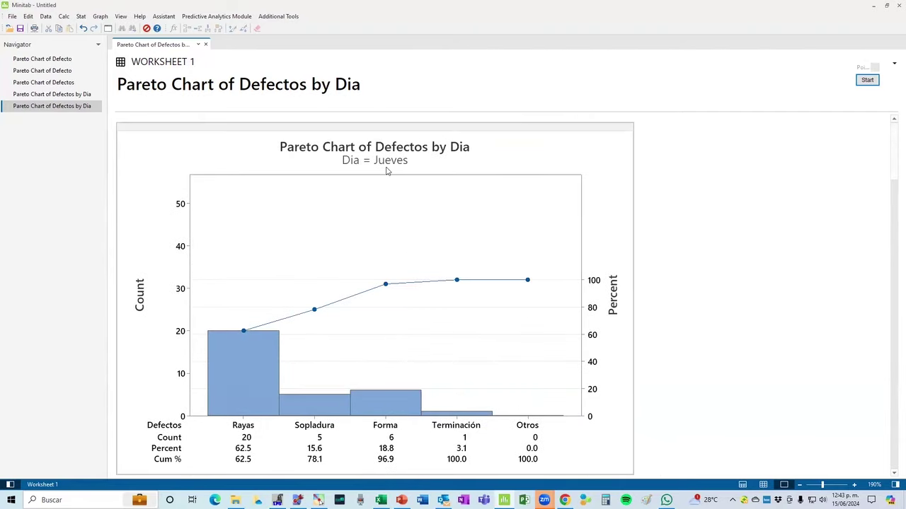
pyautogui.scroll(-5, 779, 364)
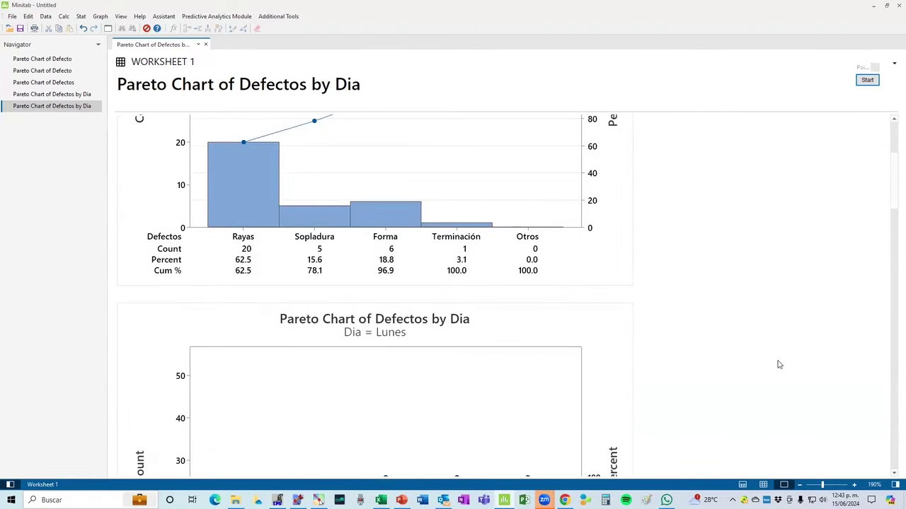
pyautogui.scroll(-18, 778, 363)
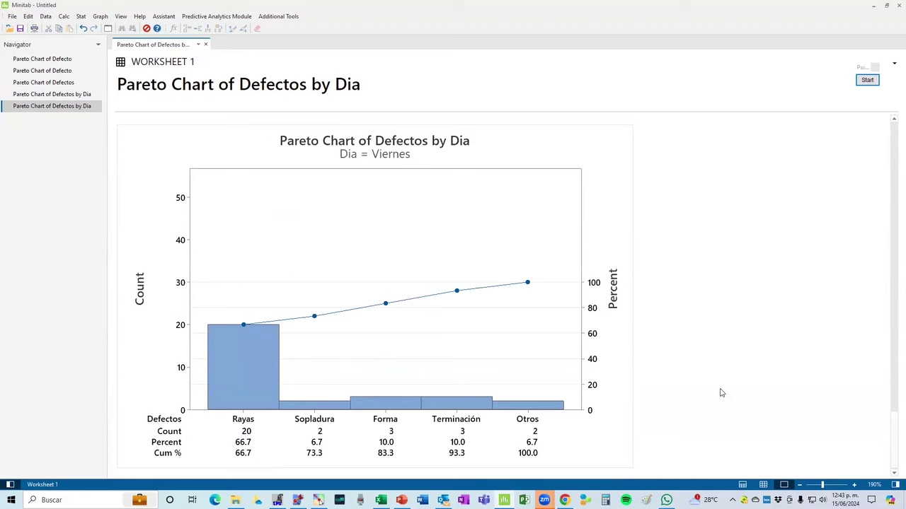
# Check which Pareto chart options are offered with all groups on one graph, and cancel without creating a chart
pyautogui.hotkey('ctrl', 'e')
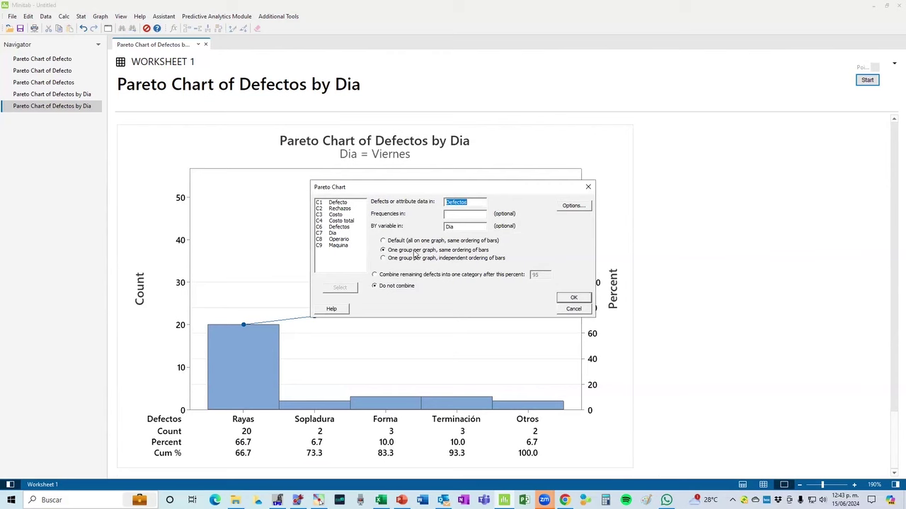
pyautogui.click(404, 241)
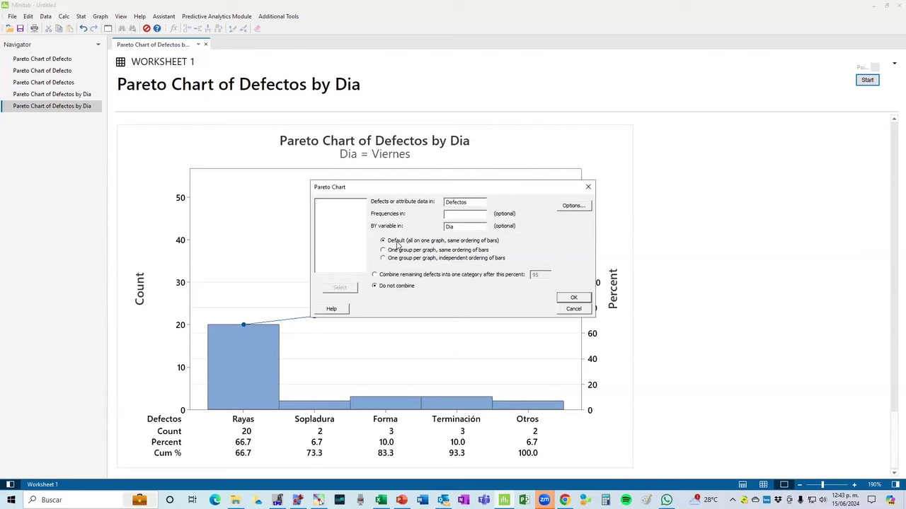
pyautogui.click(575, 206)
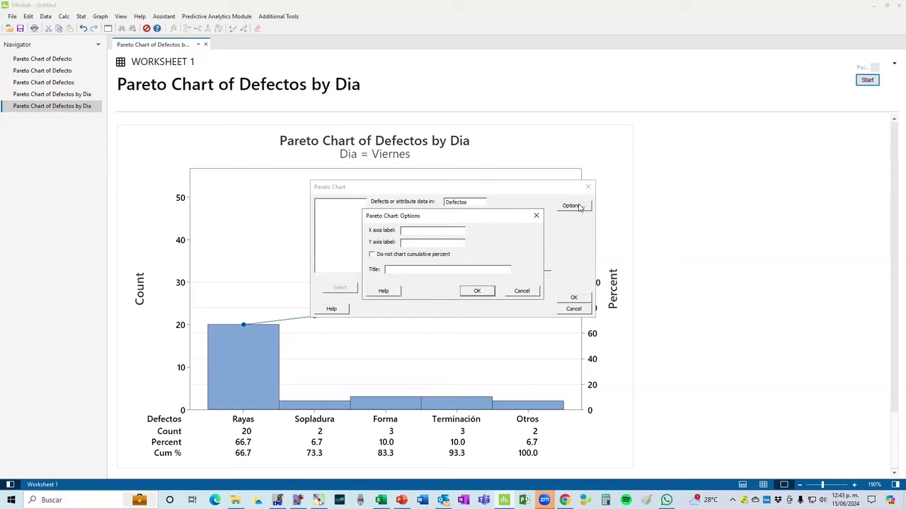
pyautogui.click(528, 294)
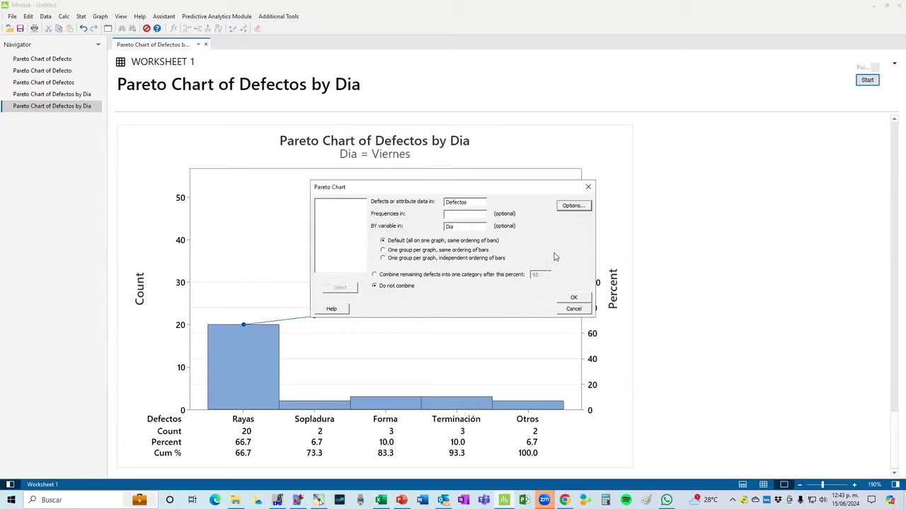
pyautogui.click(576, 310)
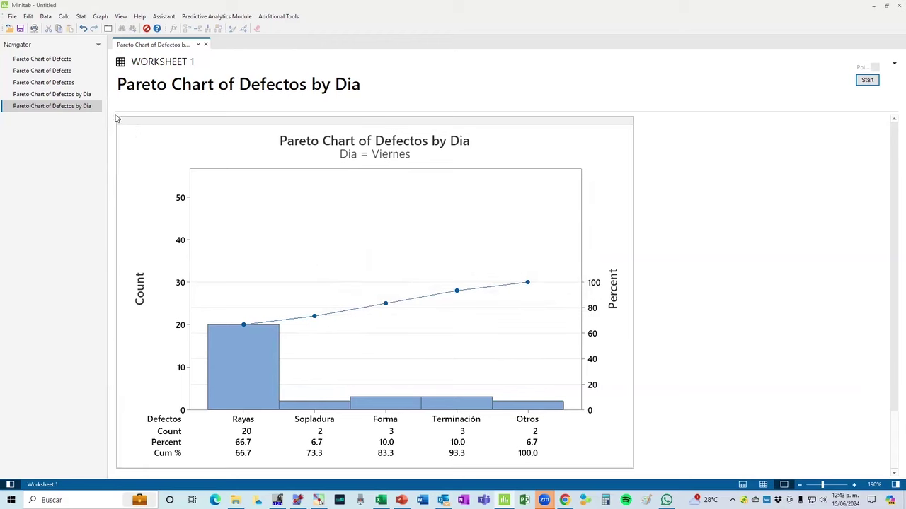
# Compare the combined Pareto chart of all days with the separate chart for each day
pyautogui.click(57, 95)
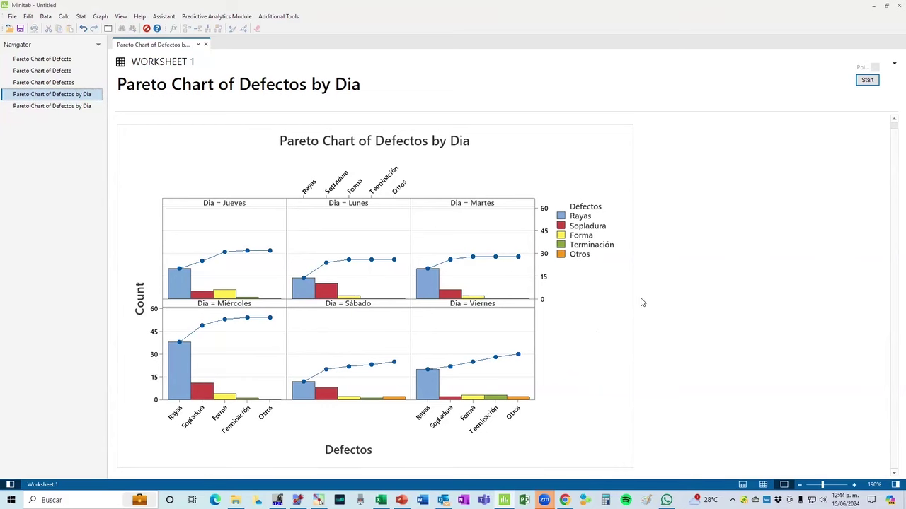
pyautogui.click(72, 107)
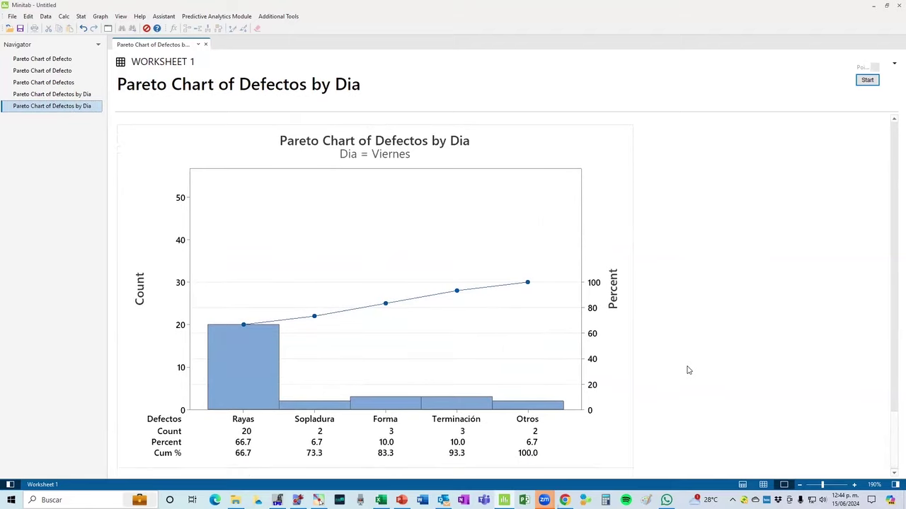
pyautogui.scroll(3, 687, 370)
pyautogui.scroll(15, 687, 370)
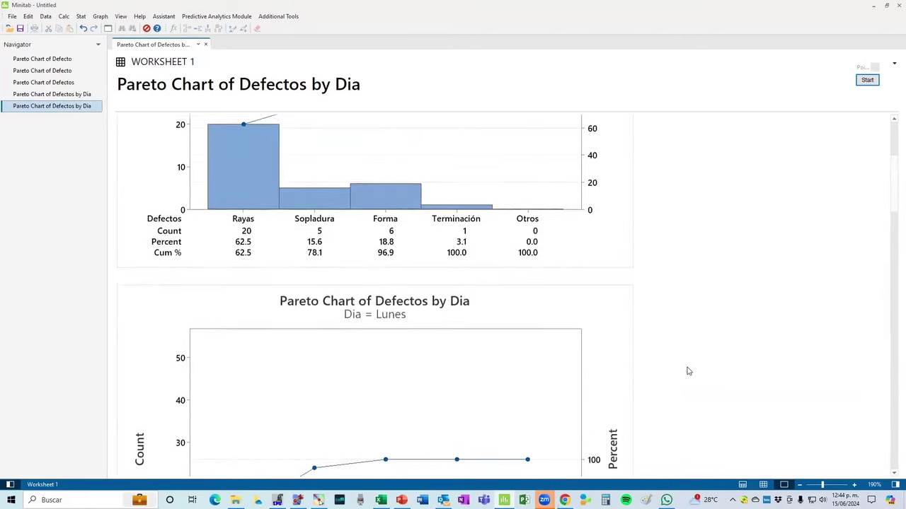
pyautogui.scroll(5, 205, 227)
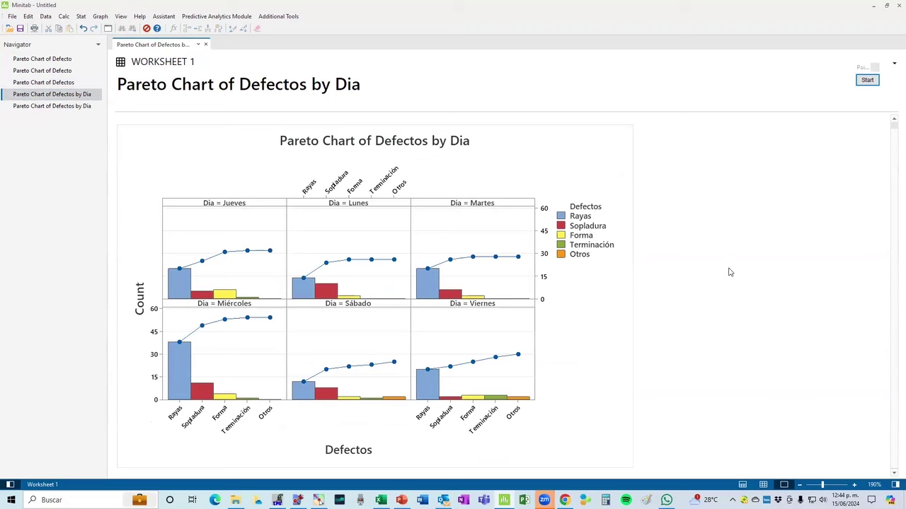
# Review the axis label, cumulative percent and title options for the single-graph Pareto chart, and cancel the dialogs
pyautogui.hotkey('ctrl', 'e')
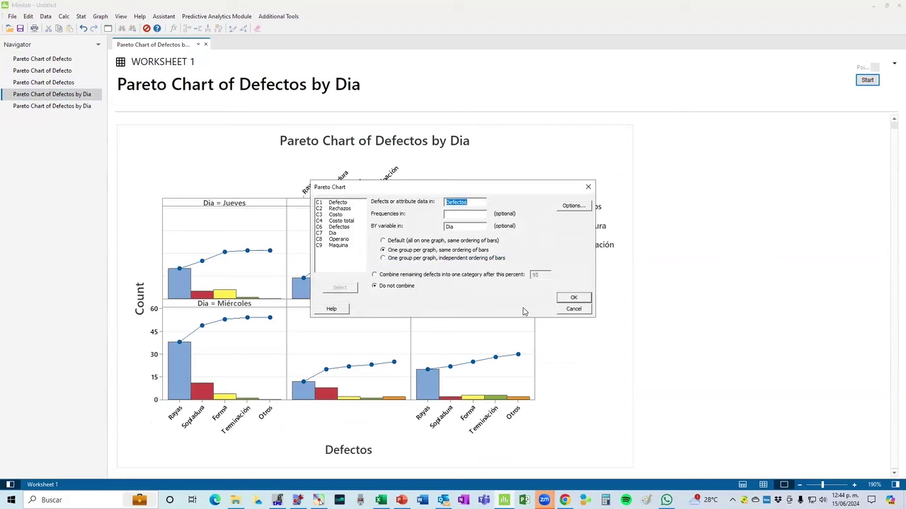
pyautogui.click(415, 241)
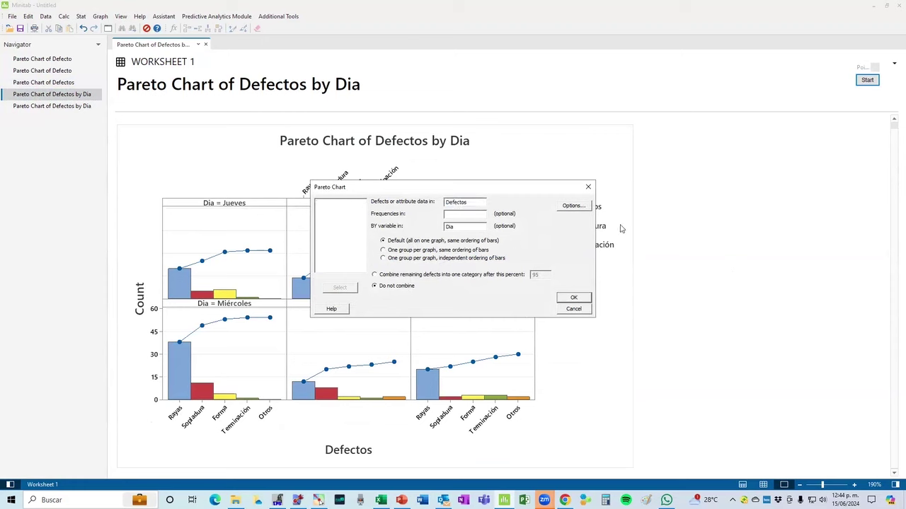
pyautogui.click(574, 206)
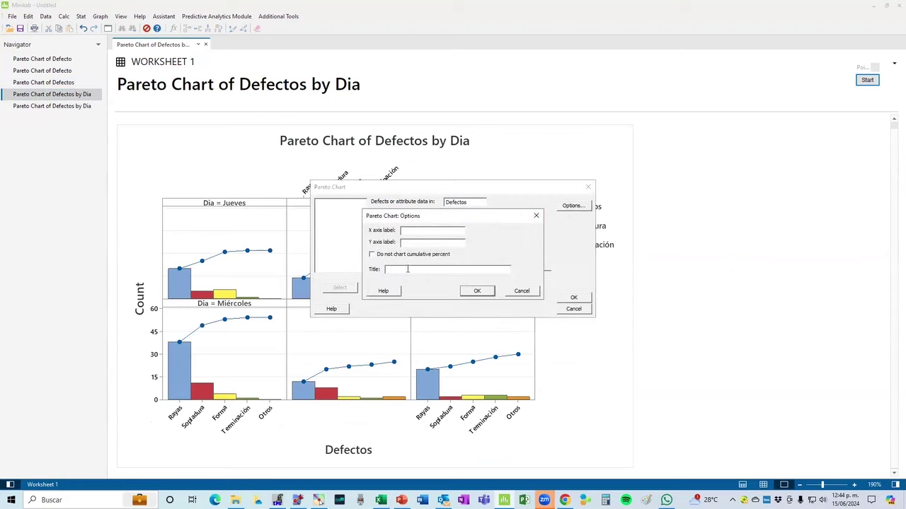
pyautogui.click(521, 291)
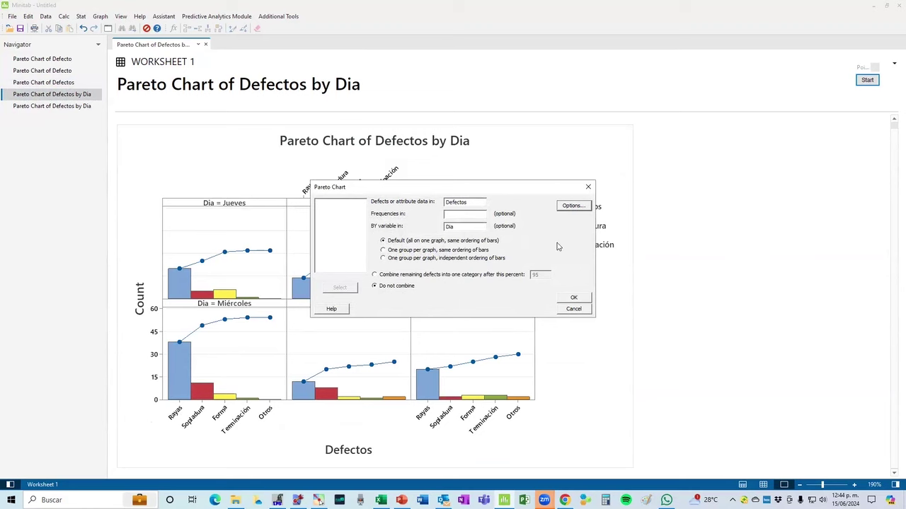
pyautogui.click(579, 310)
# View several of the separate day charts side by side, and return to the combined Pareto chart by Dia
pyautogui.click(39, 105)
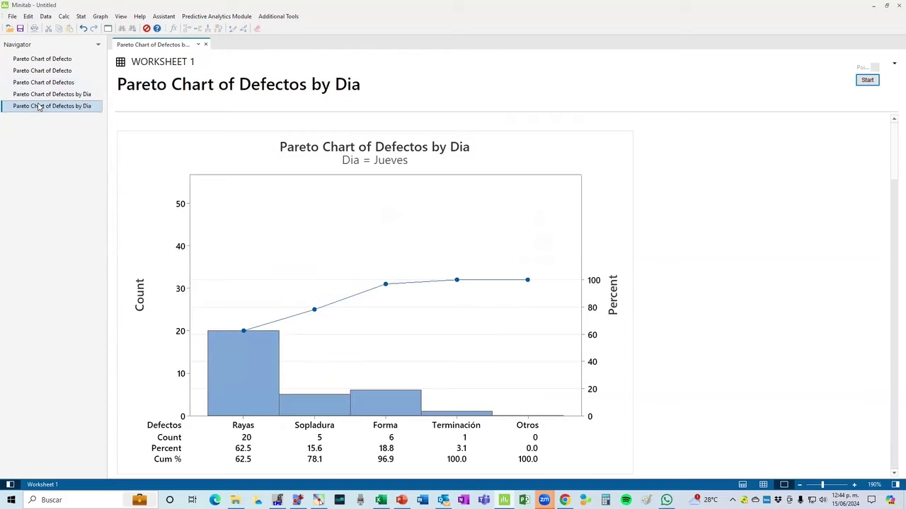
pyautogui.scroll(-4, 760, 248)
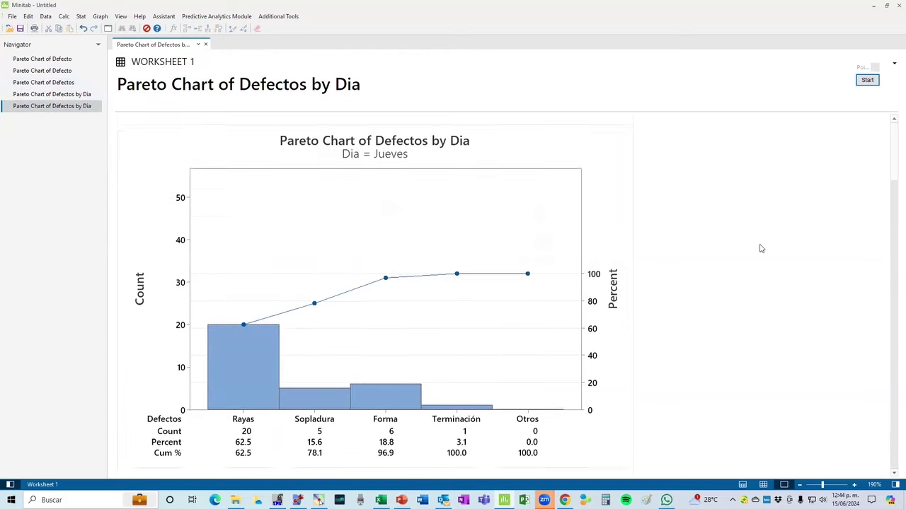
pyautogui.keyDown('ctrl'); pyautogui.scroll(-3, 761, 248); pyautogui.keyUp('ctrl')
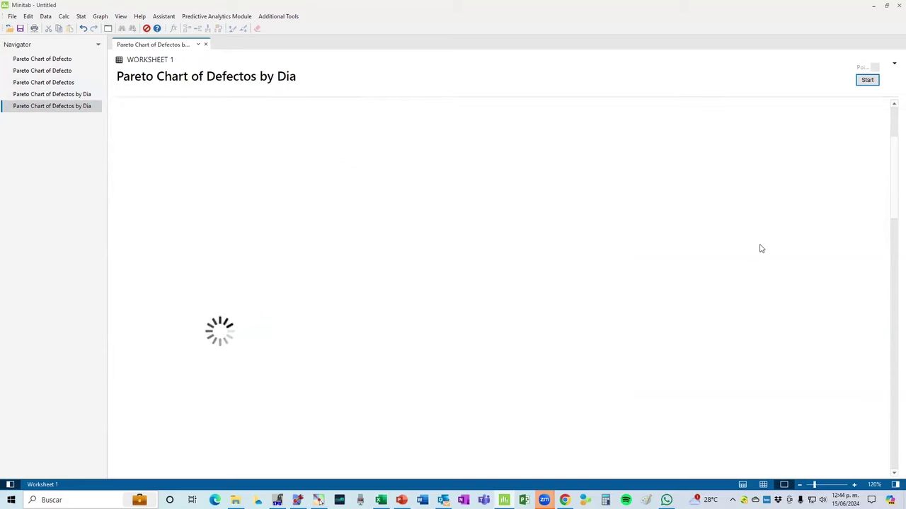
pyautogui.scroll(3, 760, 248)
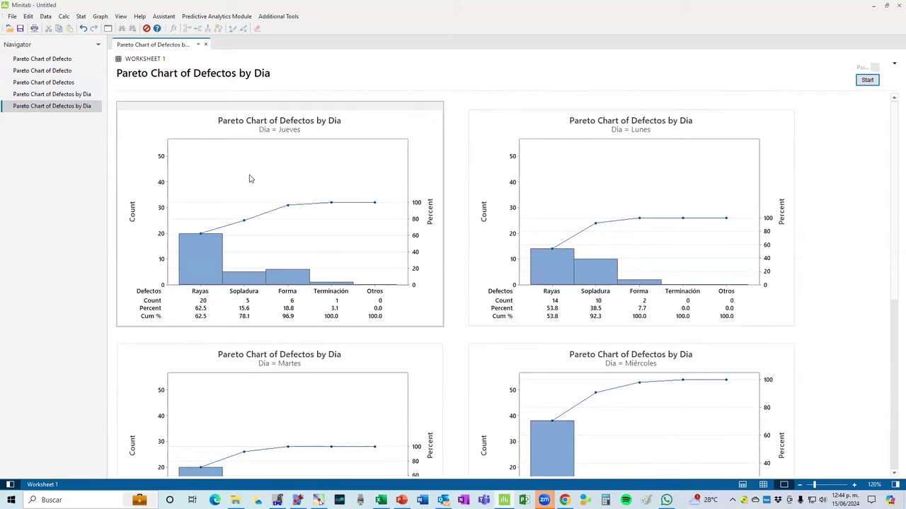
pyautogui.click(61, 98)
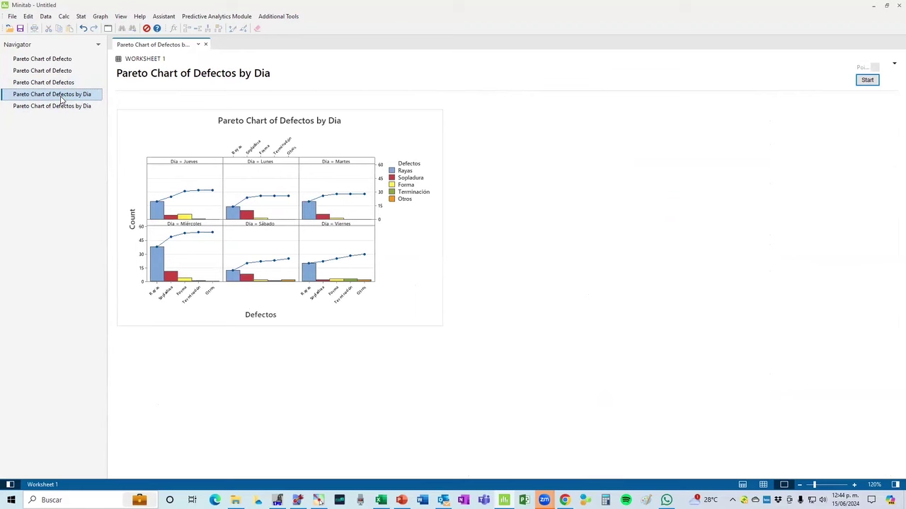
pyautogui.scroll(4, 544, 311)
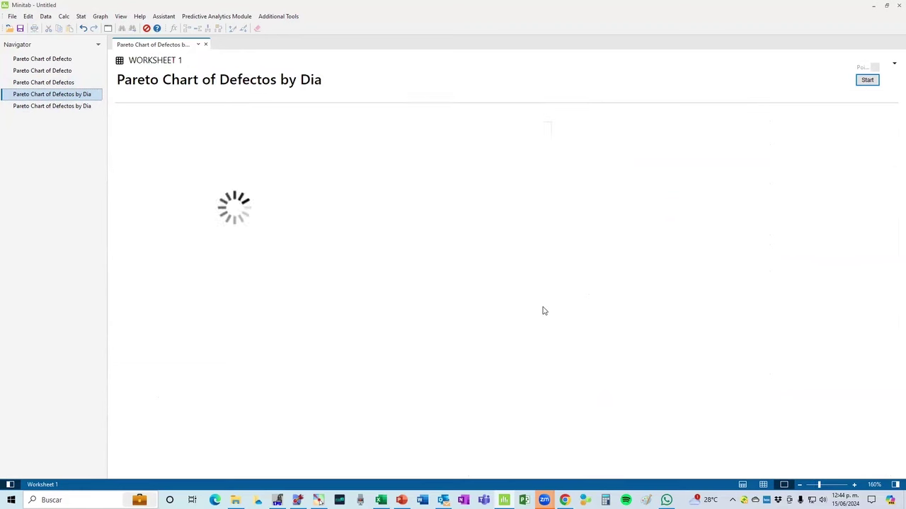
pyautogui.scroll(2, 667, 319)
# Inspect the Do not chart cumulative percent option for the combined Pareto chart, and cancel without changes
pyautogui.hotkey('ctrl', 'e')
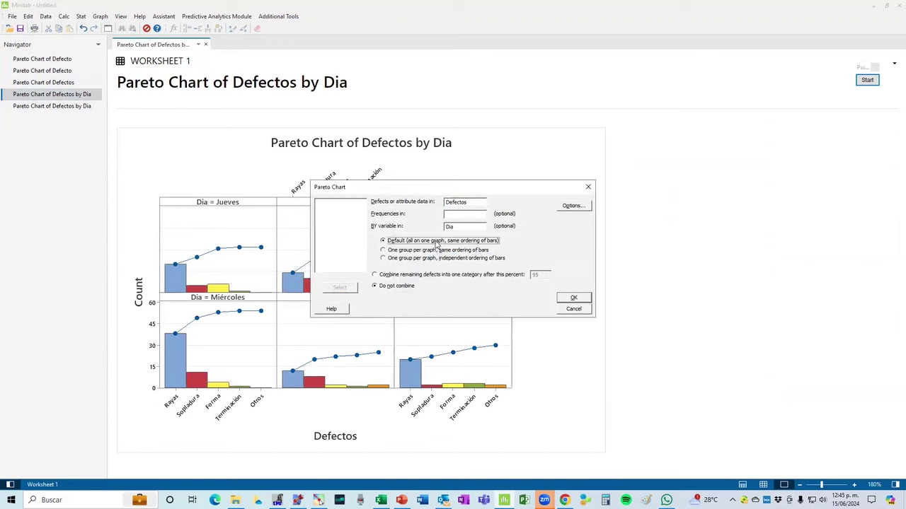
pyautogui.click(580, 208)
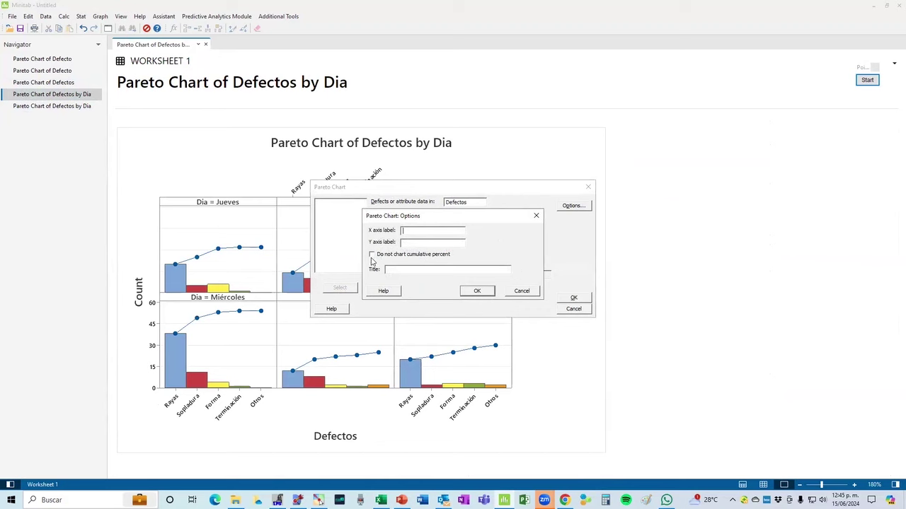
pyautogui.click(520, 293)
pyautogui.click(573, 308)
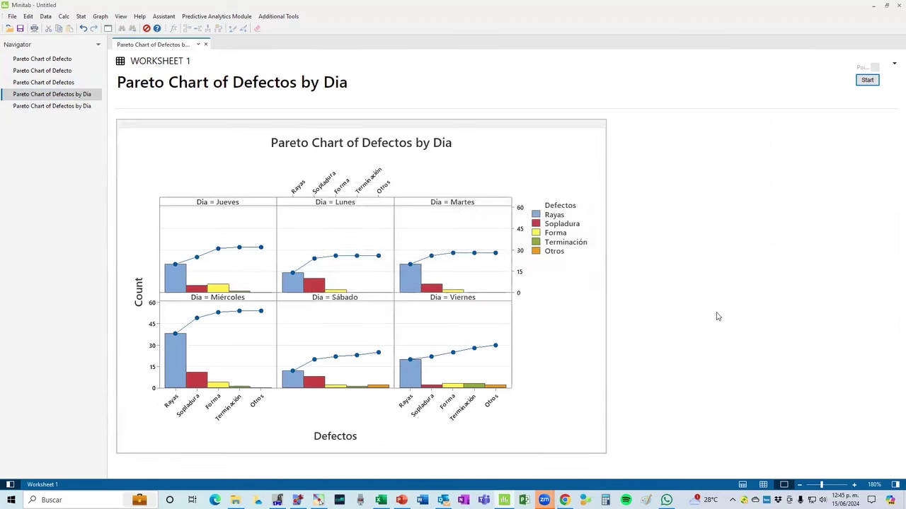
# Look through the separate day charts of Defectos by Dia, check the Pareto Chart grouping settings, and cancel without changes
pyautogui.click(57, 108)
pyautogui.scroll(-10, 368, 329)
pyautogui.scroll(-10, 362, 343)
pyautogui.scroll(10, 363, 335)
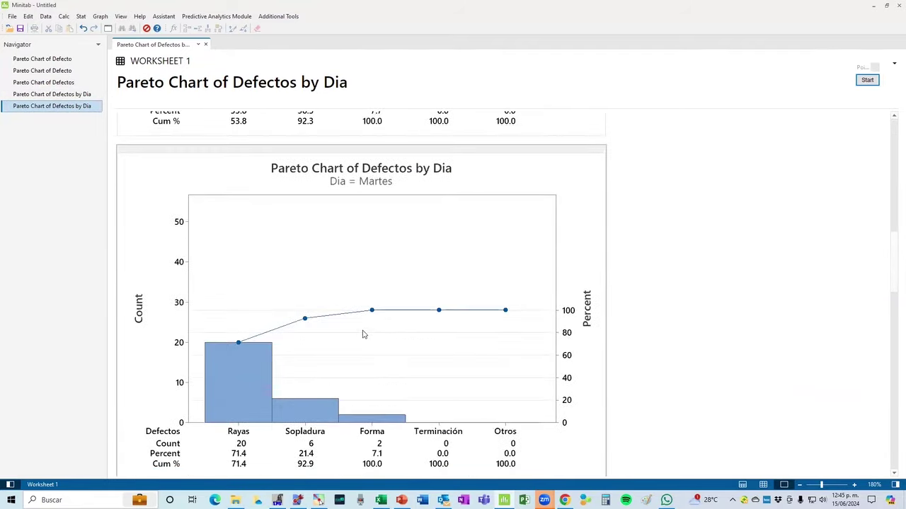
pyautogui.scroll(10, 363, 334)
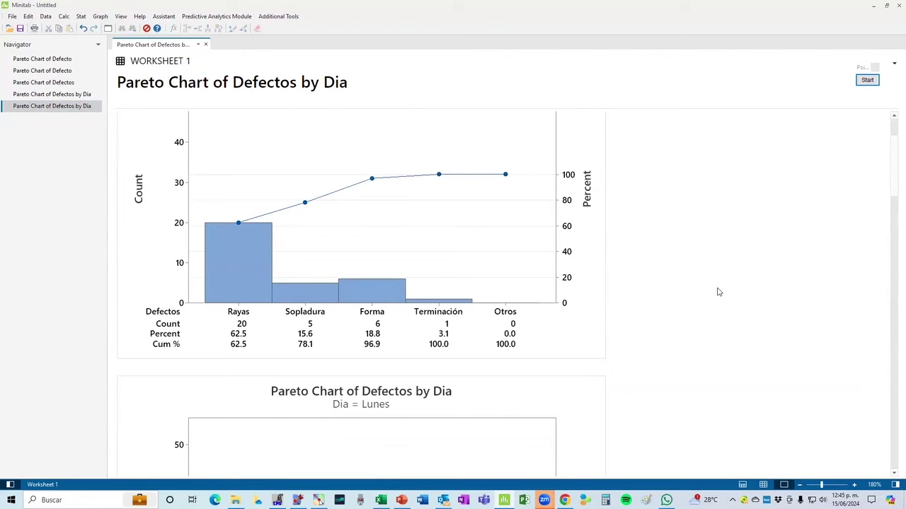
pyautogui.hotkey('ctrl', 'e')
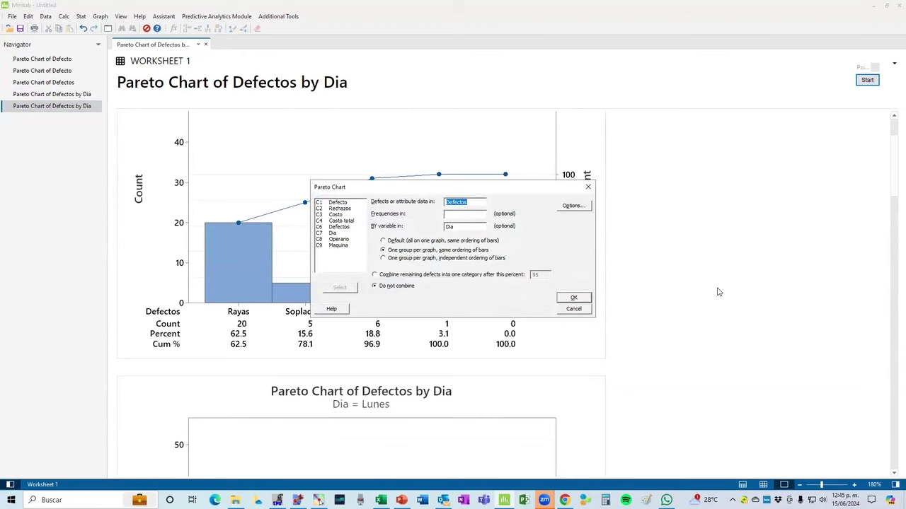
pyautogui.click(582, 310)
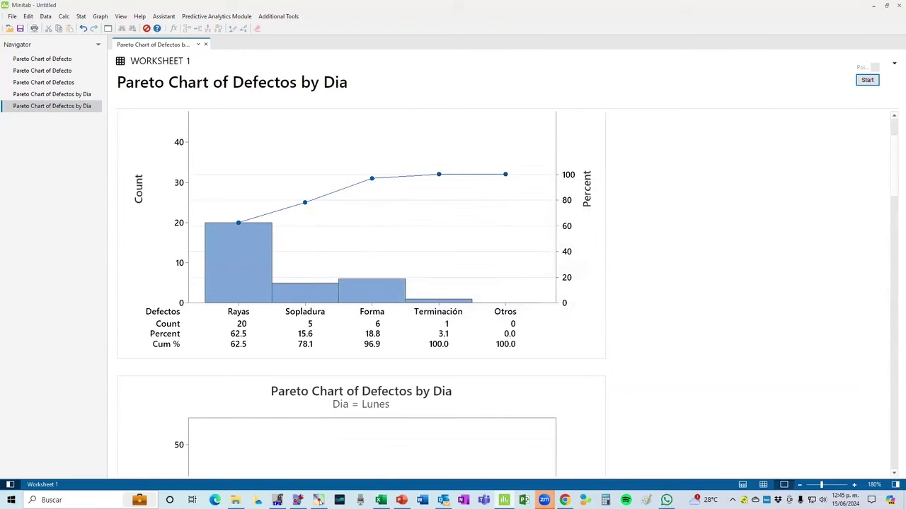
# From the worksheet, create a Pareto chart of Defectos by Operario, all on one graph with the same ordering of bars, and show it
pyautogui.click(763, 484)
pyautogui.moveTo(450, 204); pyautogui.dragTo(450, 217)
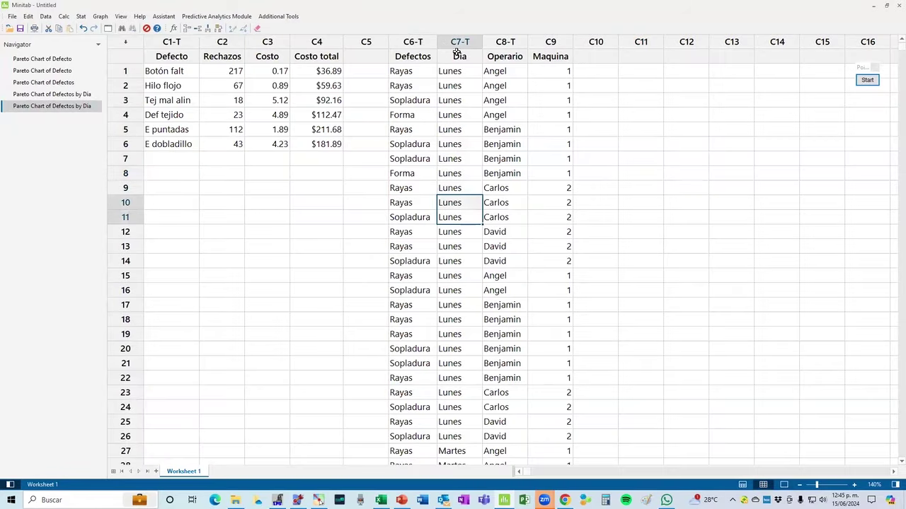
pyautogui.click(500, 58)
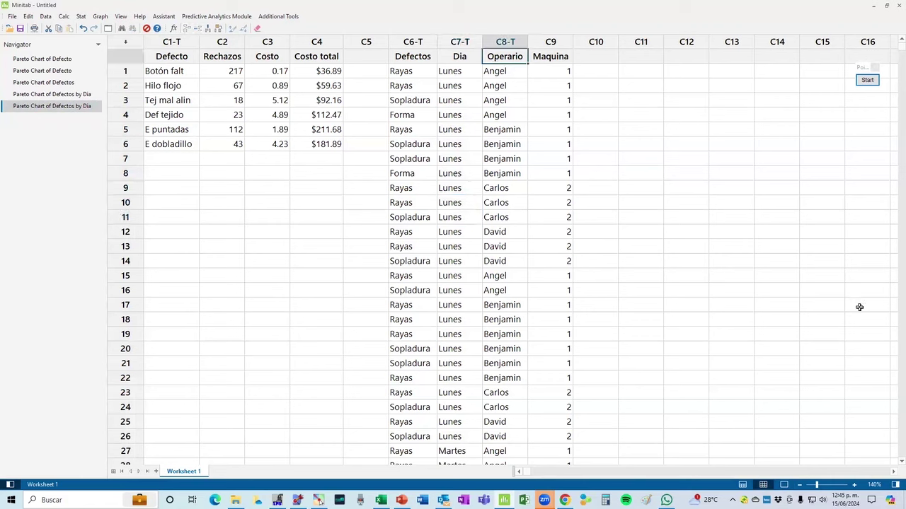
pyautogui.hotkey('ctrl', 'e')
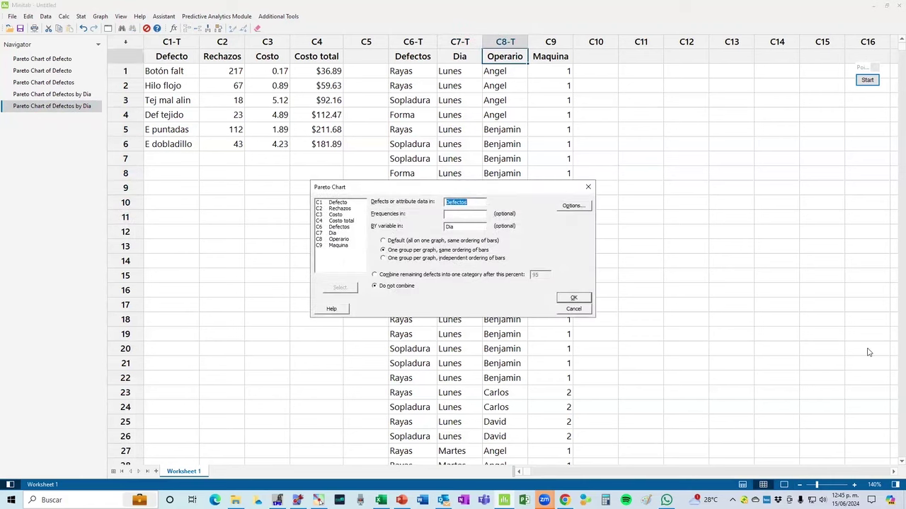
pyautogui.press('Tab')
pyautogui.press('Tab')
pyautogui.press('Delete')
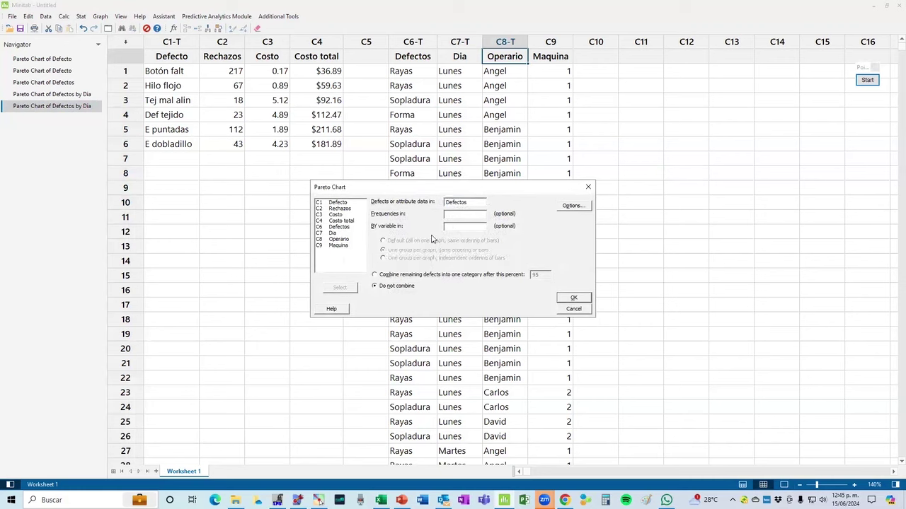
pyautogui.doubleClick(338, 239)
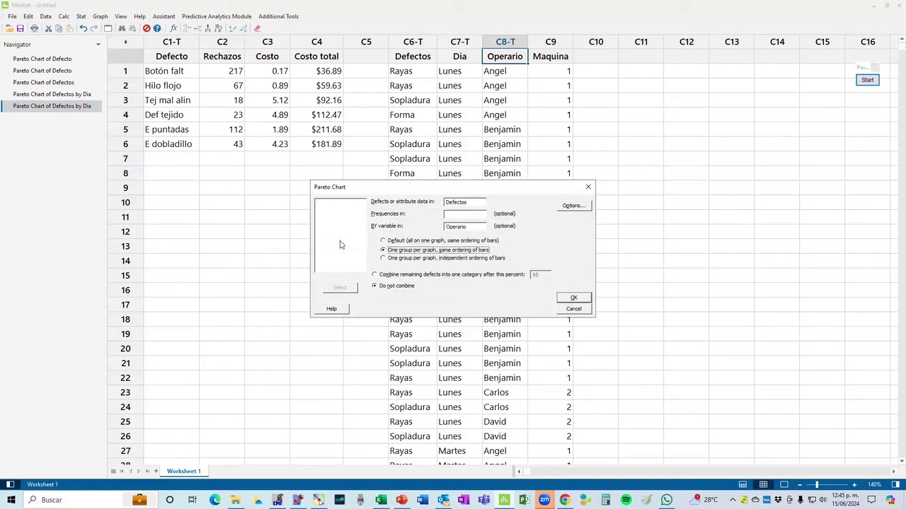
pyautogui.click(422, 241)
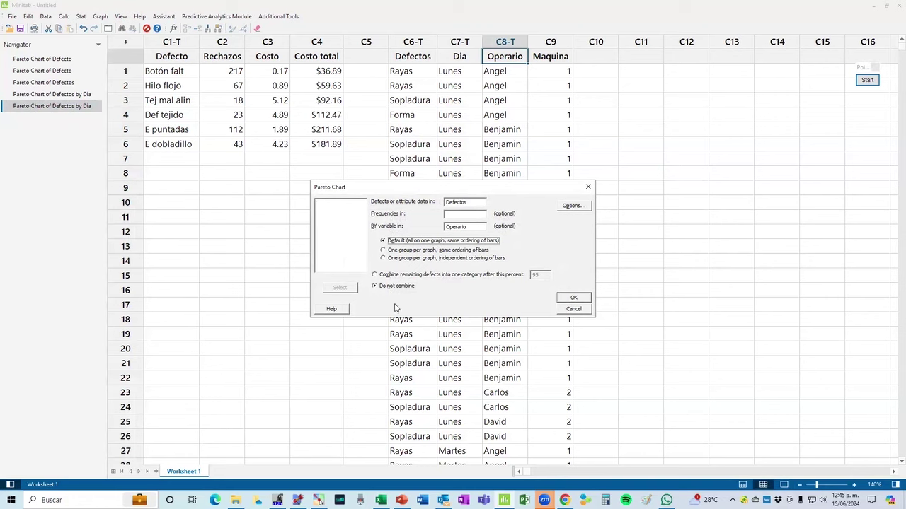
pyautogui.click(573, 298)
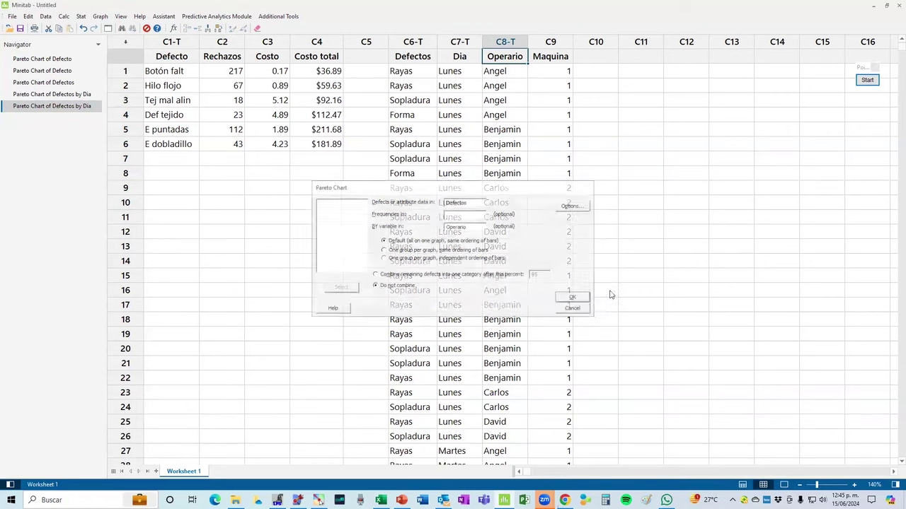
pyautogui.click(781, 485)
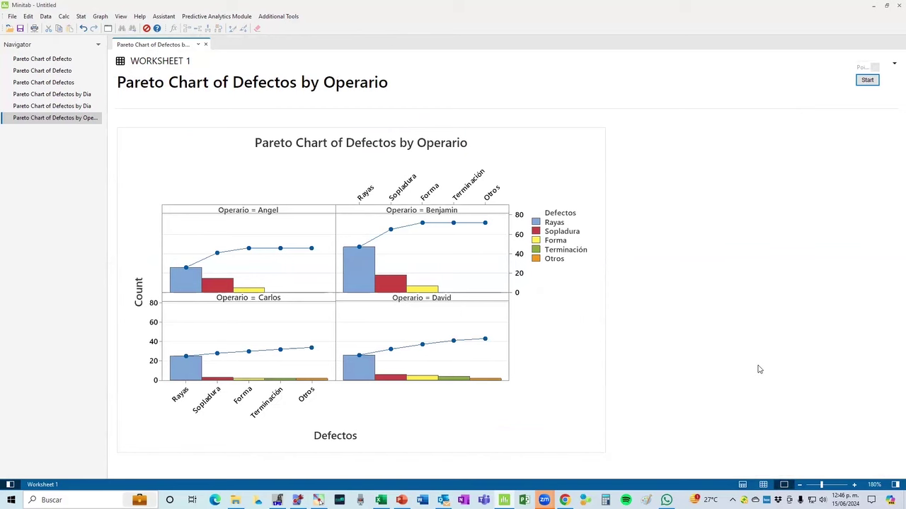
# Box the upper-right operator heading, the Rayas legend entry, the small bars in both lower panels and Operario in the title, and clear the annotations
pyautogui.click(867, 80)
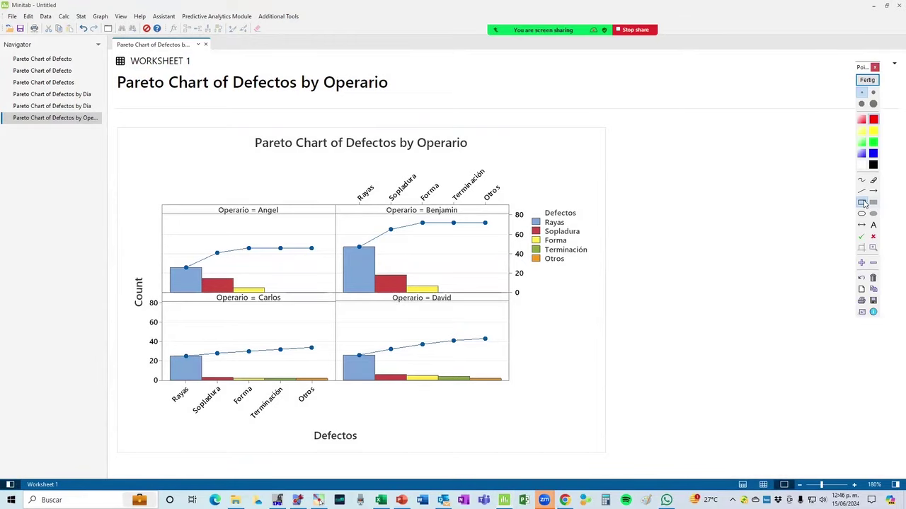
pyautogui.moveTo(380, 204); pyautogui.dragTo(468, 216)
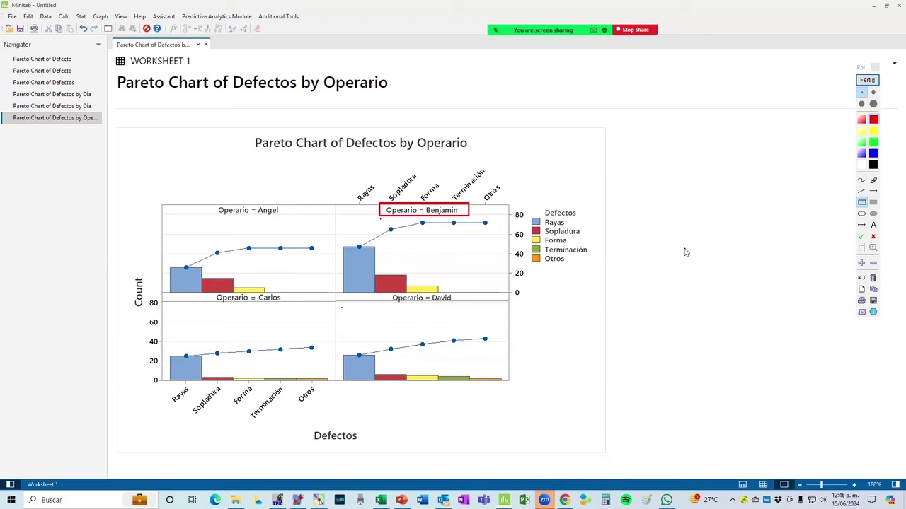
pyautogui.moveTo(522, 207); pyautogui.dragTo(586, 230)
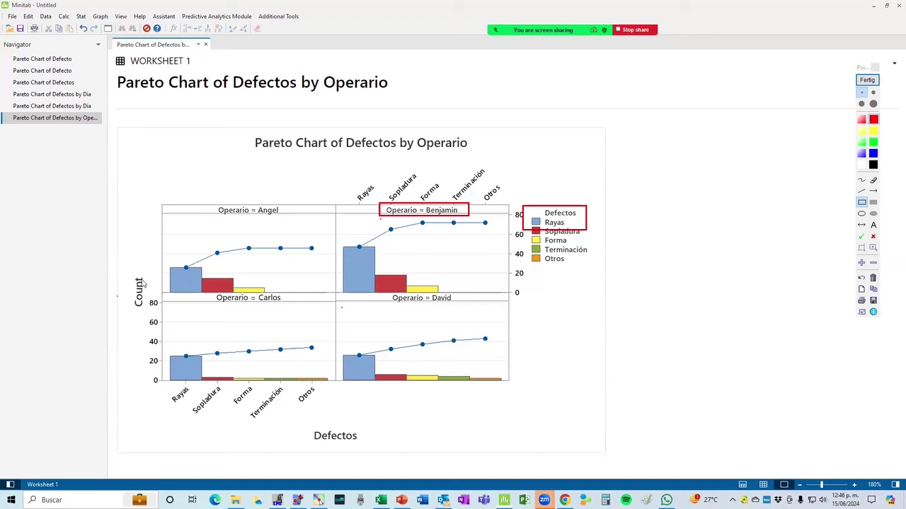
pyautogui.moveTo(198, 371)
pyautogui.mouseDown()
pyautogui.moveTo(270, 393)
pyautogui.moveTo(342, 400)
pyautogui.moveTo(336, 390)
pyautogui.mouseUp()
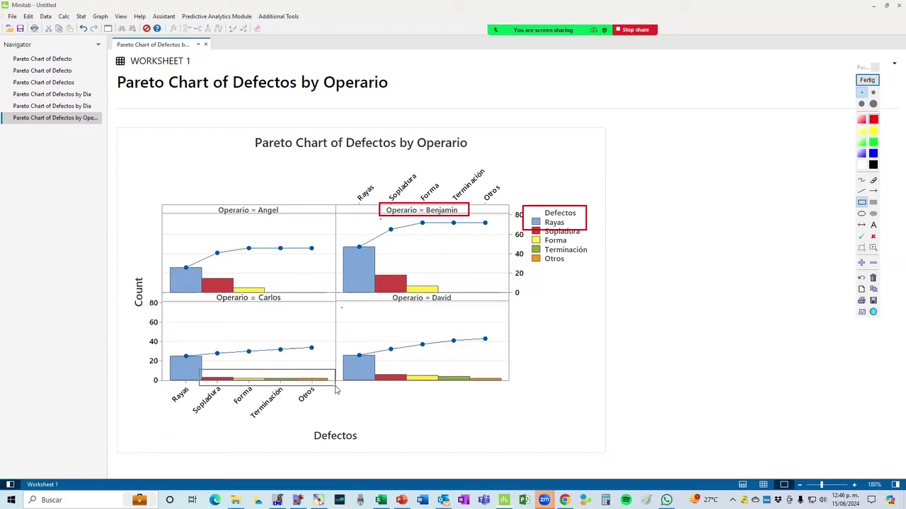
pyautogui.moveTo(405, 366)
pyautogui.mouseDown()
pyautogui.moveTo(470, 410)
pyautogui.moveTo(520, 403)
pyautogui.moveTo(514, 383)
pyautogui.mouseUp()
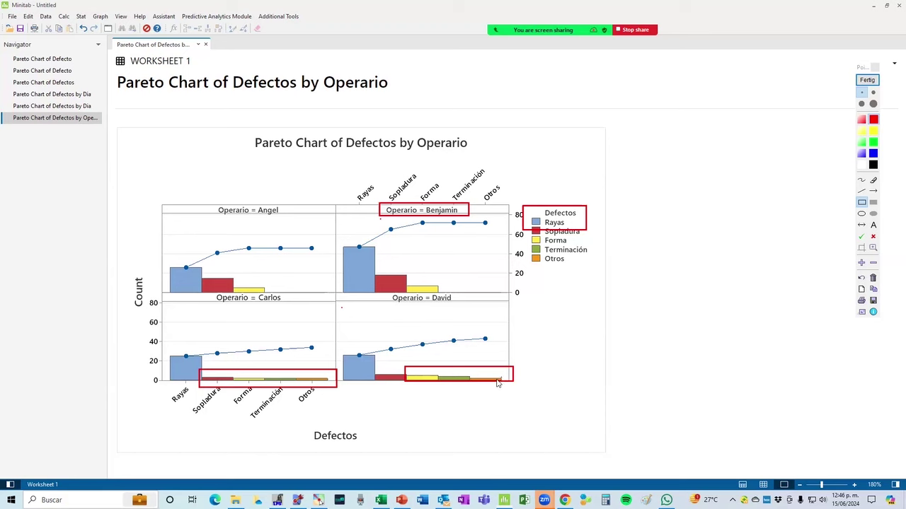
pyautogui.click(345, 333)
pyautogui.moveTo(408, 128)
pyautogui.mouseDown()
pyautogui.moveTo(495, 172)
pyautogui.moveTo(493, 156)
pyautogui.mouseUp()
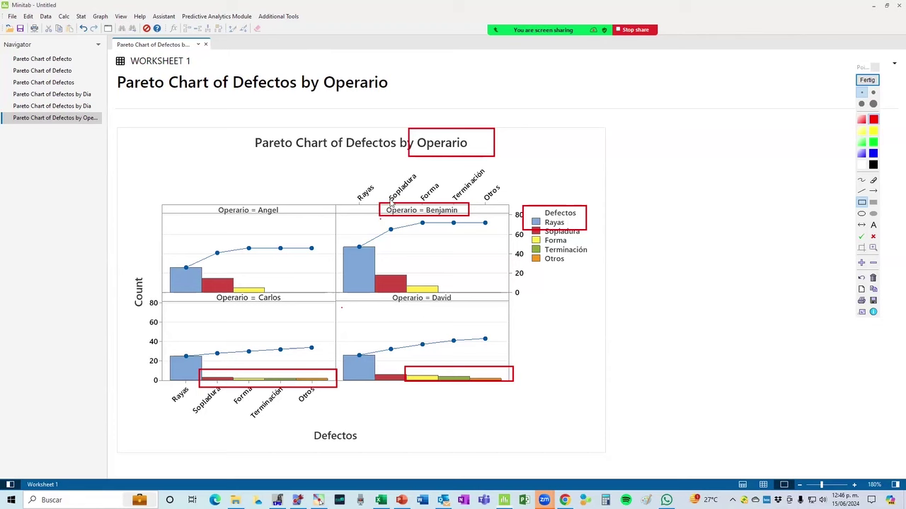
pyautogui.click(866, 81)
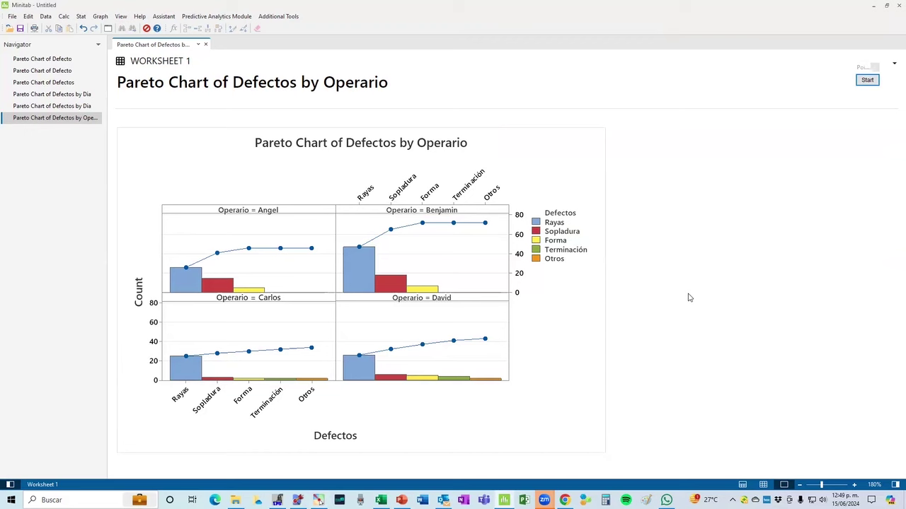
# Create a Pareto chart of Defectos by Operario with one group per graph and the same ordering of bars
pyautogui.hotkey('ctrl', 'e')
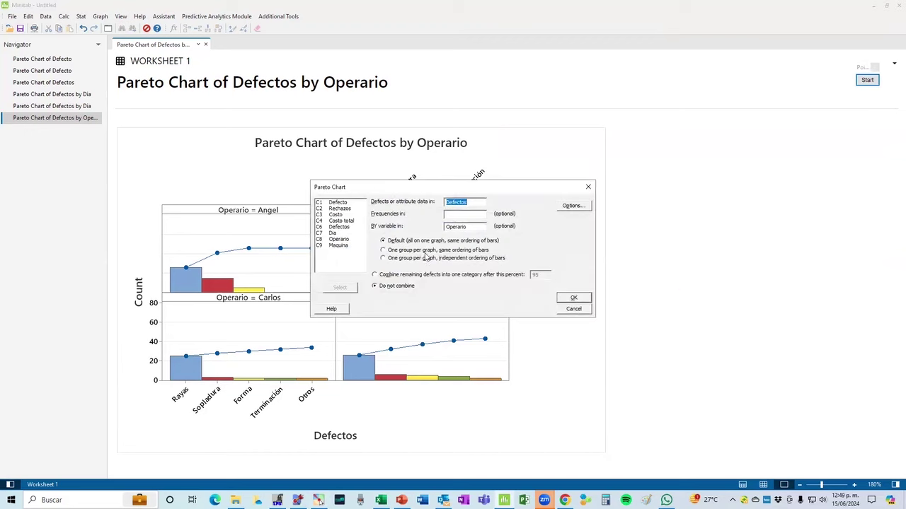
pyautogui.click(427, 250)
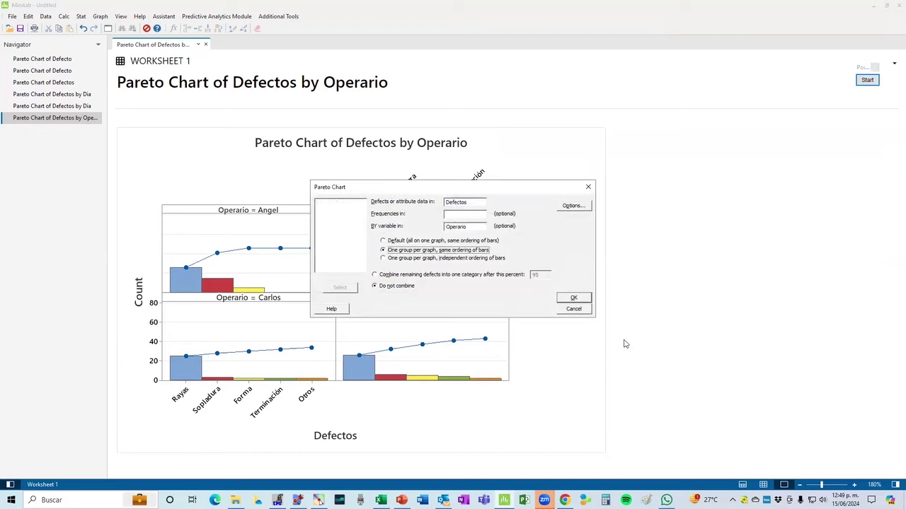
pyautogui.click(583, 299)
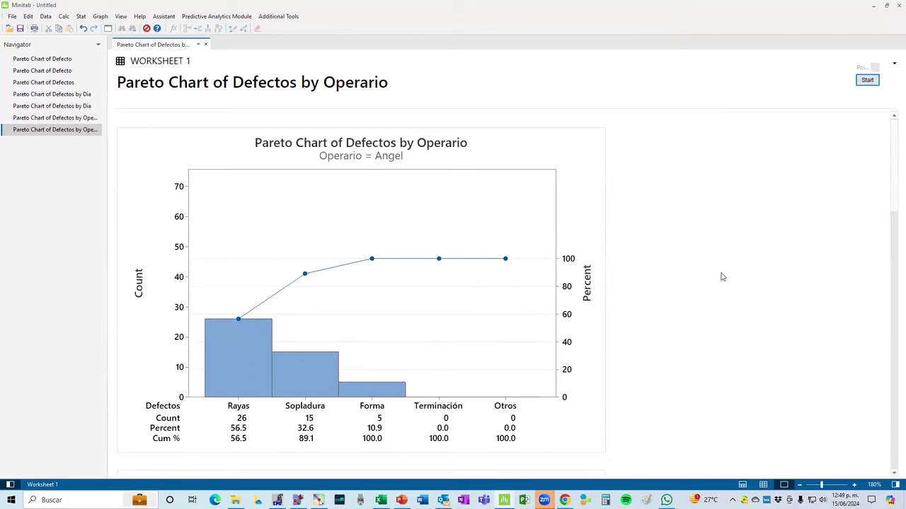
# Compare the counts and cumulative percents in the separate operator charts, and return to the combined Pareto chart by Operario
pyautogui.scroll(-5, 698, 277)
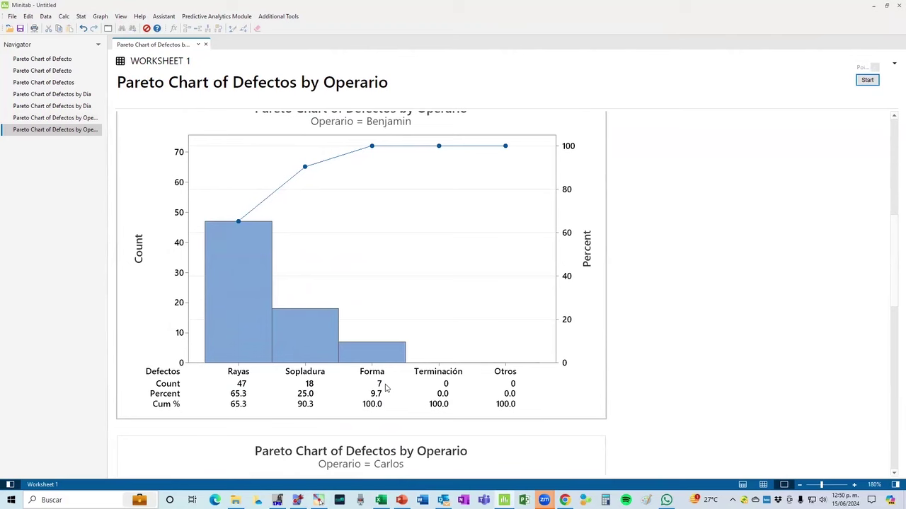
pyautogui.scroll(5, 385, 387)
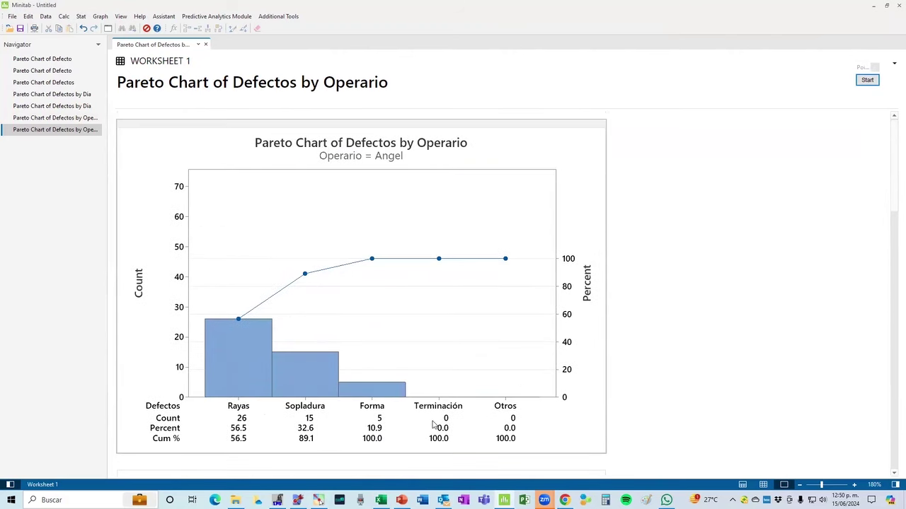
pyautogui.scroll(-10, 433, 425)
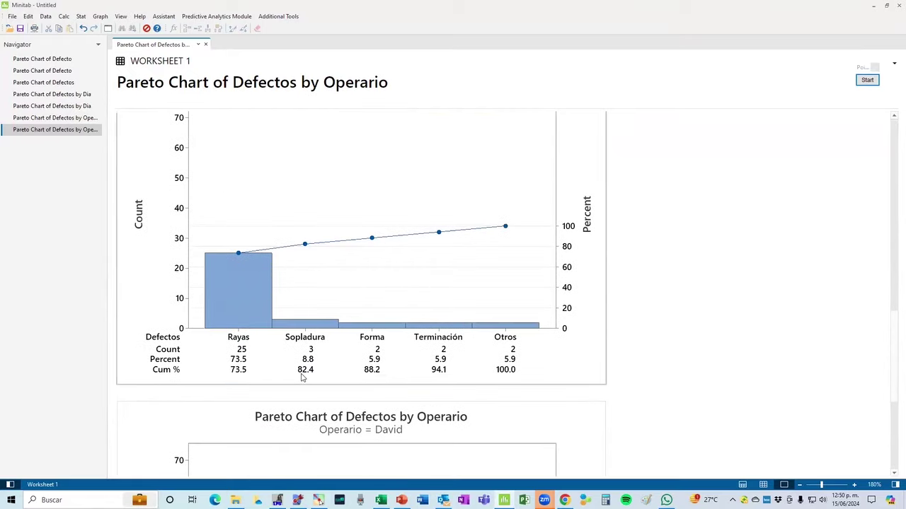
pyautogui.scroll(-4, 305, 376)
pyautogui.moveTo(241, 413)
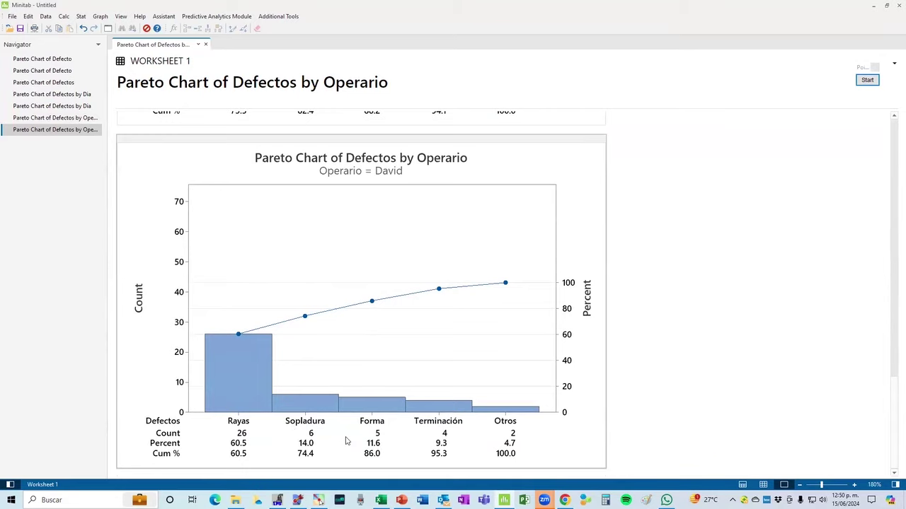
pyautogui.scroll(10, 346, 441)
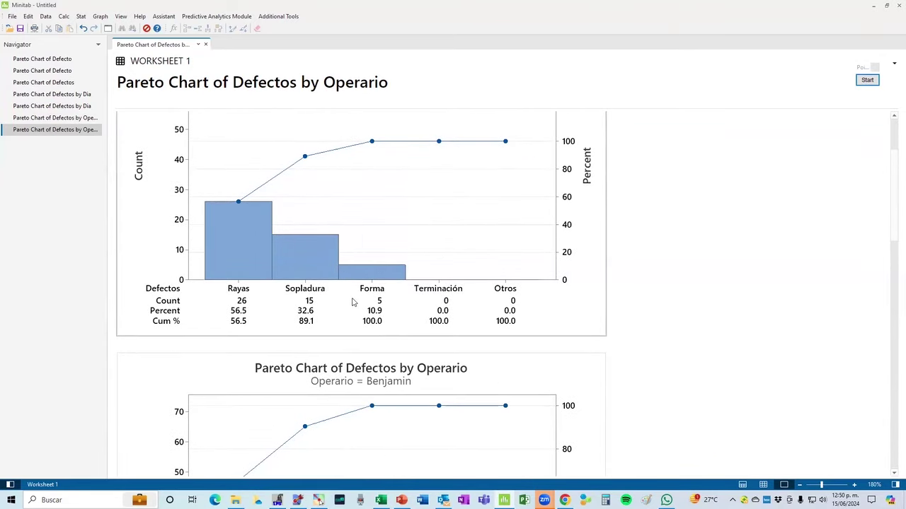
pyautogui.scroll(2, 354, 301)
pyautogui.click(53, 117)
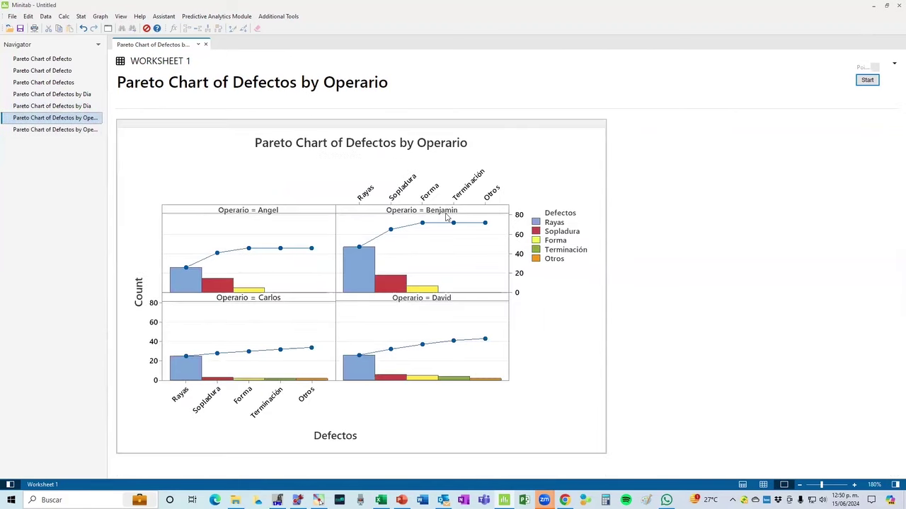
pyautogui.moveTo(366, 269)
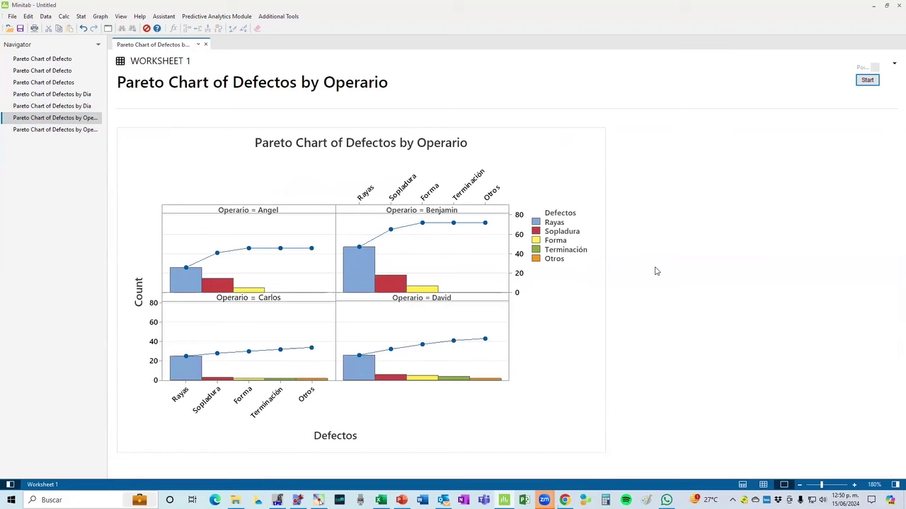
# Start screen annotation and mark the operator name in each of the four chart panels with a red rectangle
pyautogui.click(868, 81)
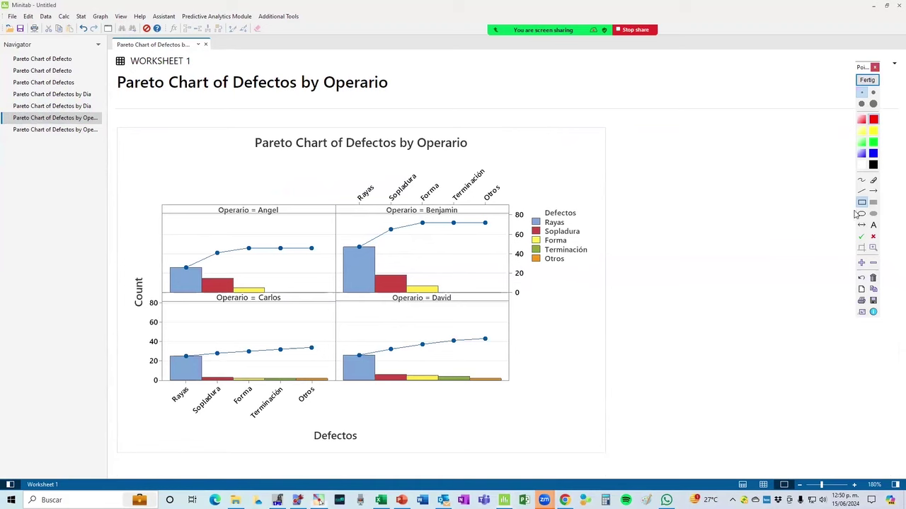
pyautogui.moveTo(417, 201); pyautogui.dragTo(470, 218)
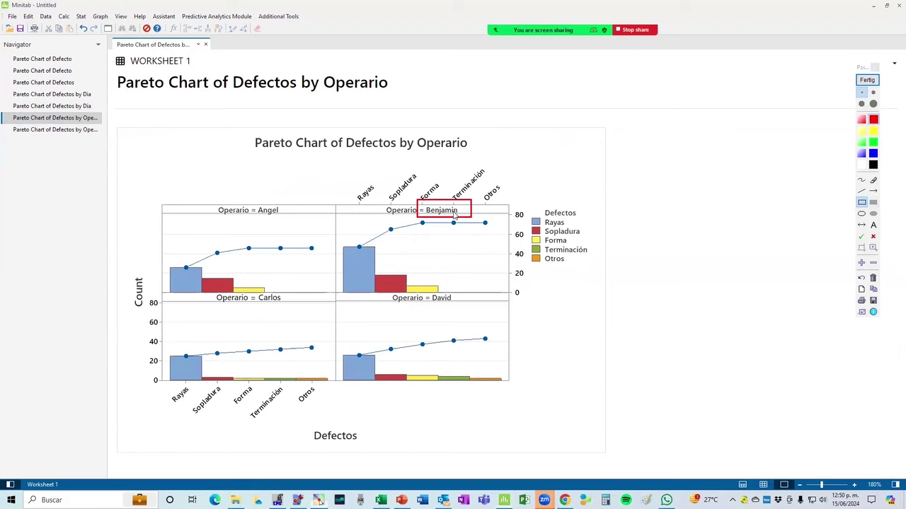
pyautogui.moveTo(251, 197); pyautogui.dragTo(279, 224)
pyautogui.moveTo(255, 287); pyautogui.dragTo(286, 322)
pyautogui.moveTo(432, 283); pyautogui.dragTo(455, 326)
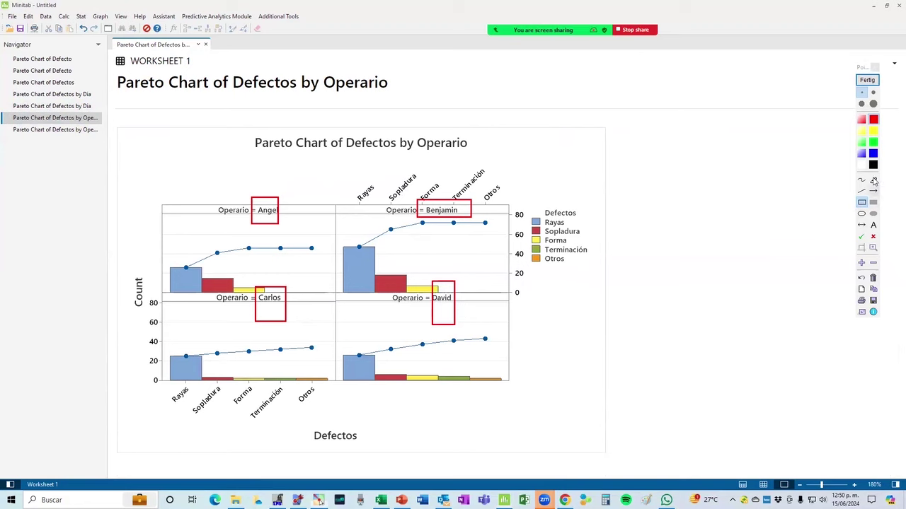
# Draw a red arrow from the upper-right operator's name to the blank area and handwrite "Prop def =" with a fraction line
pyautogui.click(873, 191)
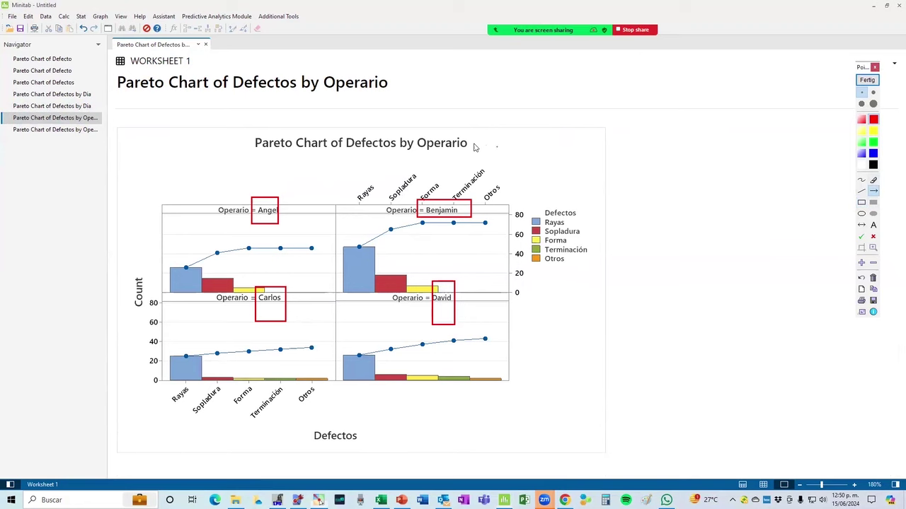
pyautogui.moveTo(461, 205)
pyautogui.mouseDown()
pyautogui.moveTo(562, 186)
pyautogui.moveTo(671, 134)
pyautogui.moveTo(643, 129)
pyautogui.moveTo(664, 117)
pyautogui.mouseUp()
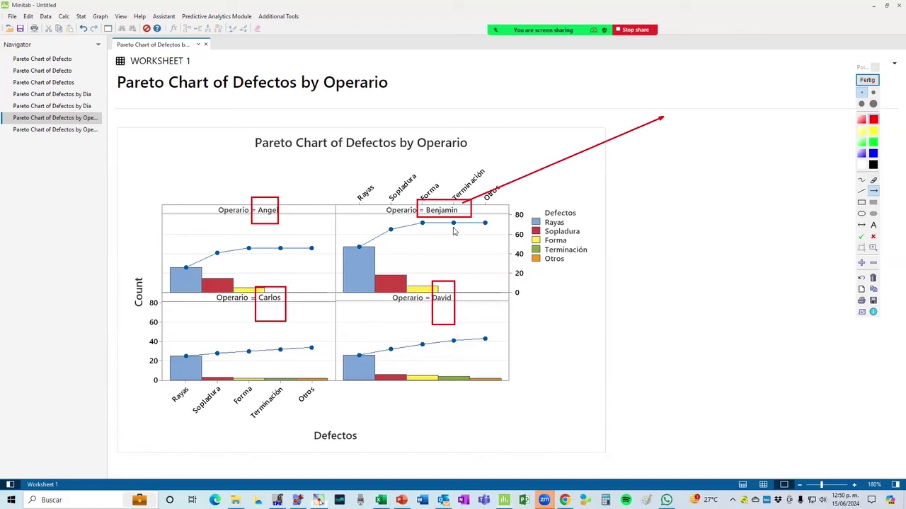
pyautogui.click(861, 180)
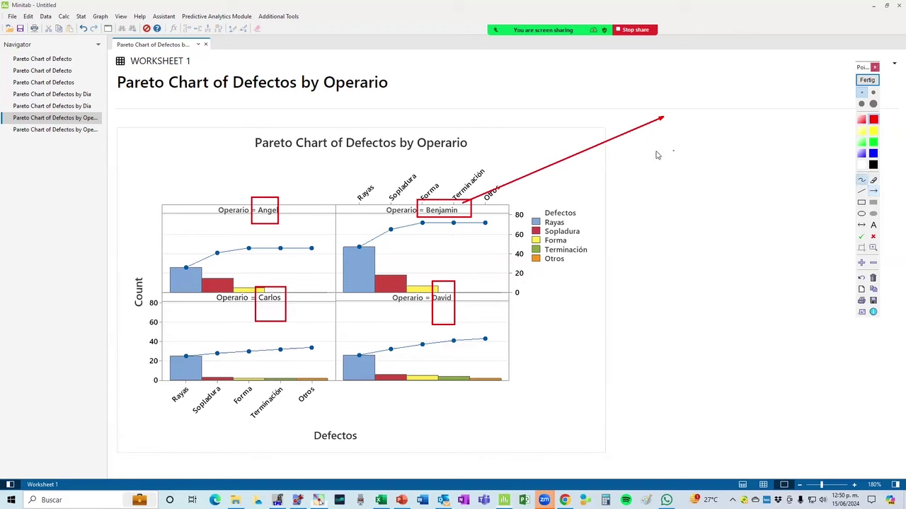
pyautogui.moveTo(609, 170)
pyautogui.mouseDown()
pyautogui.moveTo(603, 205)
pyautogui.moveTo(607, 182)
pyautogui.moveTo(622, 218)
pyautogui.moveTo(642, 202)
pyautogui.moveTo(616, 259)
pyautogui.moveTo(627, 269)
pyautogui.moveTo(652, 251)
pyautogui.mouseUp()
pyautogui.moveTo(674, 204)
pyautogui.mouseDown()
pyautogui.moveTo(700, 207)
pyautogui.moveTo(688, 219)
pyautogui.moveTo(812, 206)
pyautogui.mouseUp()
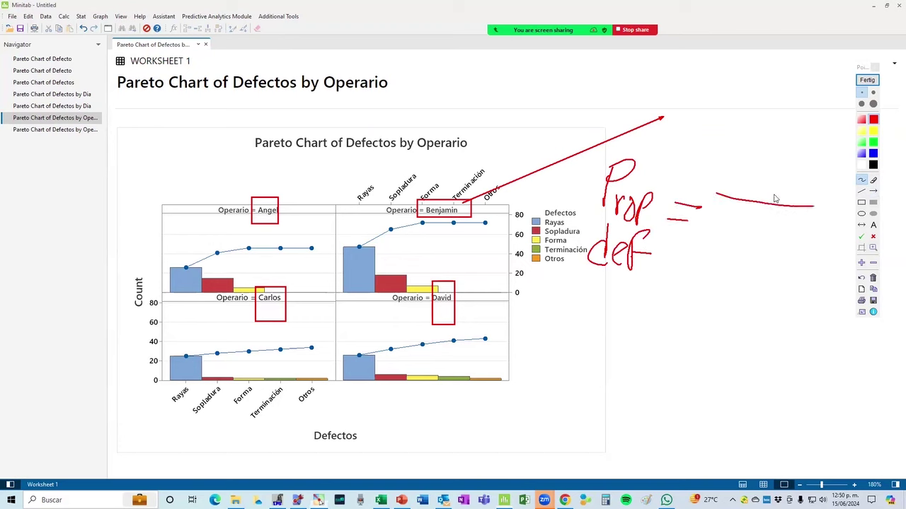
# Handwrite "Malas" above the fraction line and "Total Prod." beneath it to complete the defect proportion formula
pyautogui.moveTo(735, 187); pyautogui.dragTo(774, 188)
pyautogui.moveTo(789, 149)
pyautogui.mouseDown()
pyautogui.moveTo(782, 185)
pyautogui.moveTo(814, 192)
pyautogui.mouseUp()
pyautogui.moveTo(741, 220); pyautogui.dragTo(762, 215)
pyautogui.moveTo(754, 215)
pyautogui.mouseDown()
pyautogui.moveTo(765, 237)
pyautogui.moveTo(754, 252)
pyautogui.moveTo(795, 216)
pyautogui.moveTo(777, 234)
pyautogui.moveTo(784, 254)
pyautogui.mouseUp()
pyautogui.moveTo(776, 235); pyautogui.dragTo(815, 258)
pyautogui.moveTo(837, 214); pyautogui.dragTo(821, 259)
pyautogui.click(740, 315)
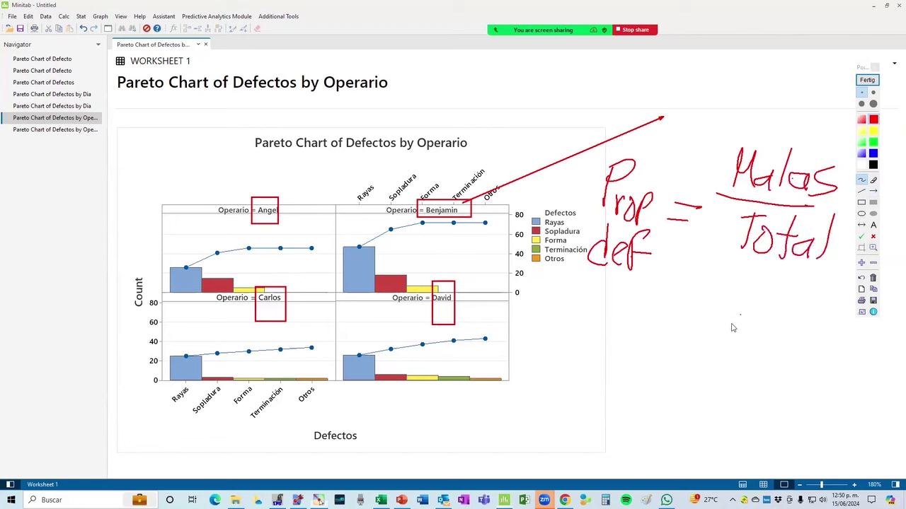
pyautogui.moveTo(751, 302)
pyautogui.mouseDown()
pyautogui.moveTo(758, 277)
pyautogui.moveTo(777, 286)
pyautogui.mouseUp()
pyautogui.moveTo(788, 289); pyautogui.dragTo(810, 306)
pyautogui.moveTo(821, 269)
pyautogui.mouseDown()
pyautogui.moveTo(814, 308)
pyautogui.moveTo(796, 311)
pyautogui.mouseUp()
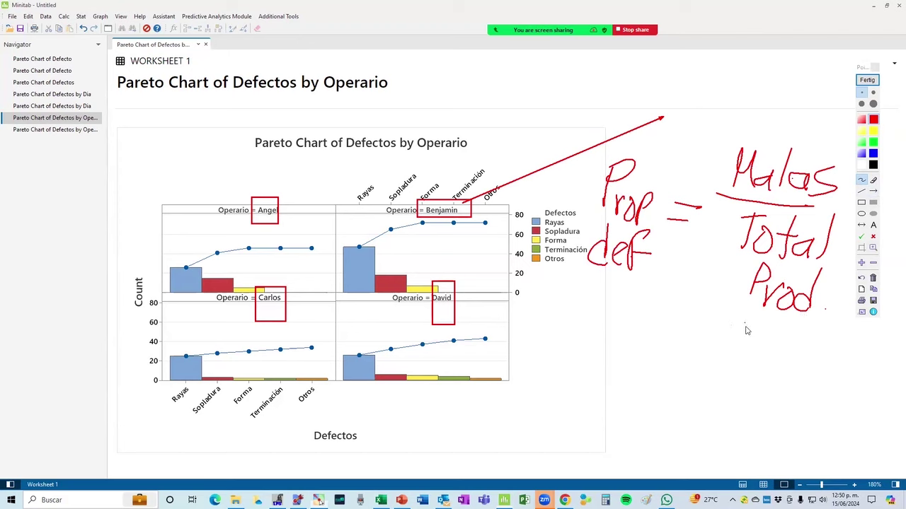
# Handwrite "≈500" under the formula and a circled "≈350" beside it, and end the annotation session to clear all markings
pyautogui.moveTo(704, 329); pyautogui.dragTo(749, 333)
pyautogui.moveTo(700, 362)
pyautogui.mouseDown()
pyautogui.moveTo(765, 363)
pyautogui.moveTo(783, 342)
pyautogui.moveTo(801, 378)
pyautogui.moveTo(825, 355)
pyautogui.moveTo(772, 364)
pyautogui.moveTo(791, 338)
pyautogui.moveTo(767, 333)
pyautogui.moveTo(769, 357)
pyautogui.moveTo(748, 375)
pyautogui.mouseUp()
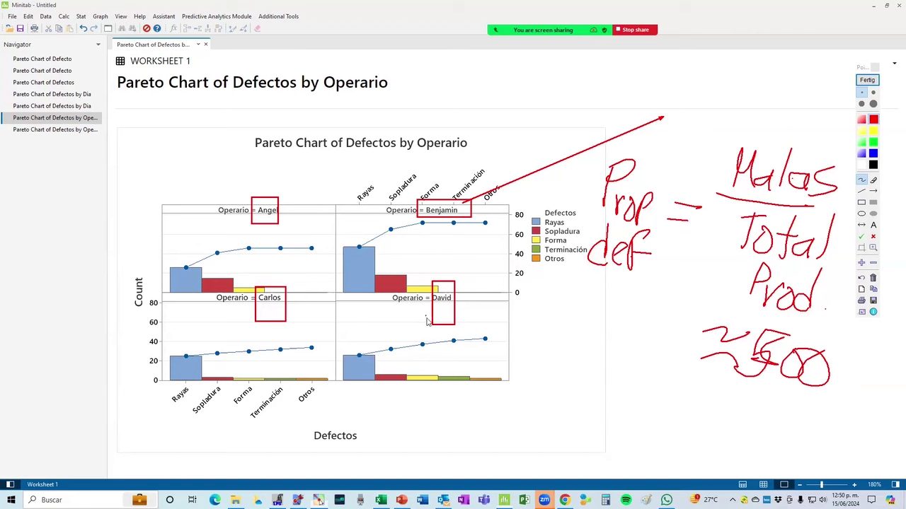
pyautogui.moveTo(538, 406); pyautogui.dragTo(585, 402)
pyautogui.moveTo(539, 427); pyautogui.dragTo(577, 432)
pyautogui.moveTo(597, 400); pyautogui.dragTo(599, 432)
pyautogui.moveTo(651, 404)
pyautogui.mouseDown()
pyautogui.moveTo(677, 430)
pyautogui.moveTo(663, 409)
pyautogui.moveTo(689, 394)
pyautogui.mouseUp()
pyautogui.moveTo(543, 452)
pyautogui.mouseDown()
pyautogui.moveTo(690, 388)
pyautogui.moveTo(566, 472)
pyautogui.mouseUp()
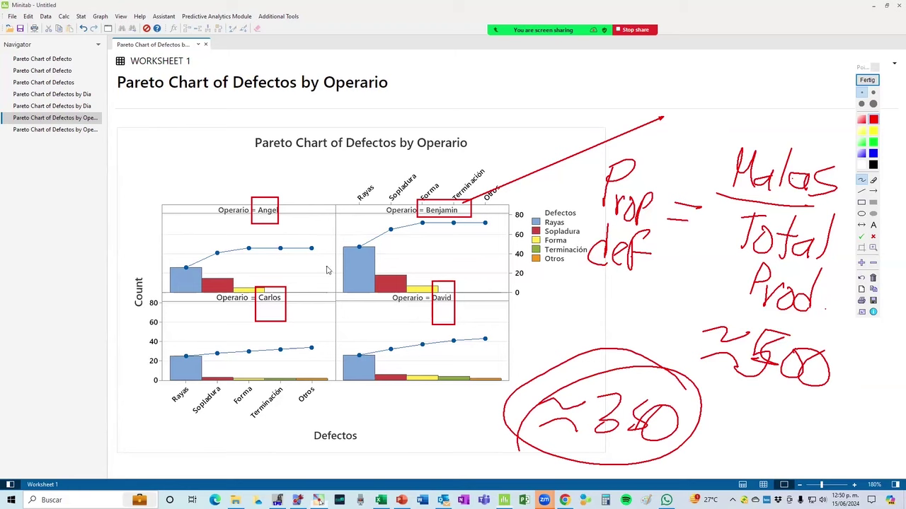
pyautogui.click(869, 83)
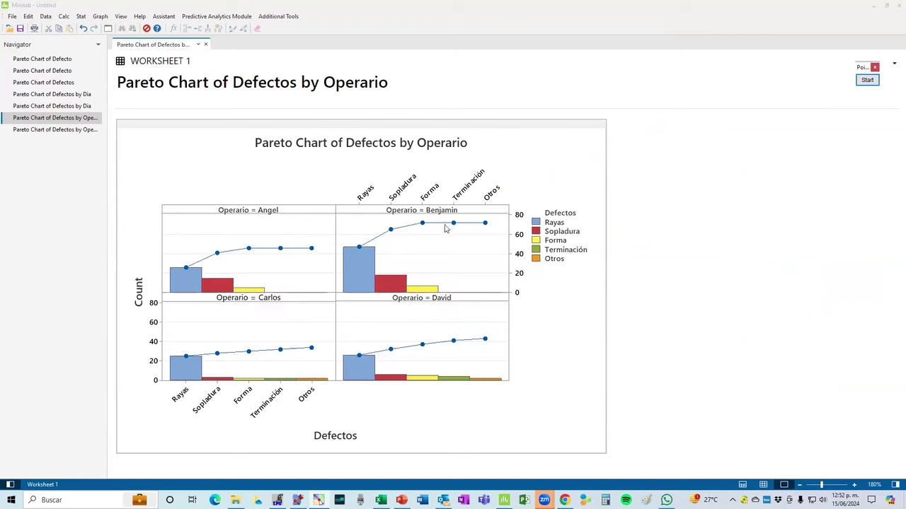
# Open the separate Pareto charts of Defectos by Operario and review all four operators' charts from first to last
pyautogui.click(61, 128)
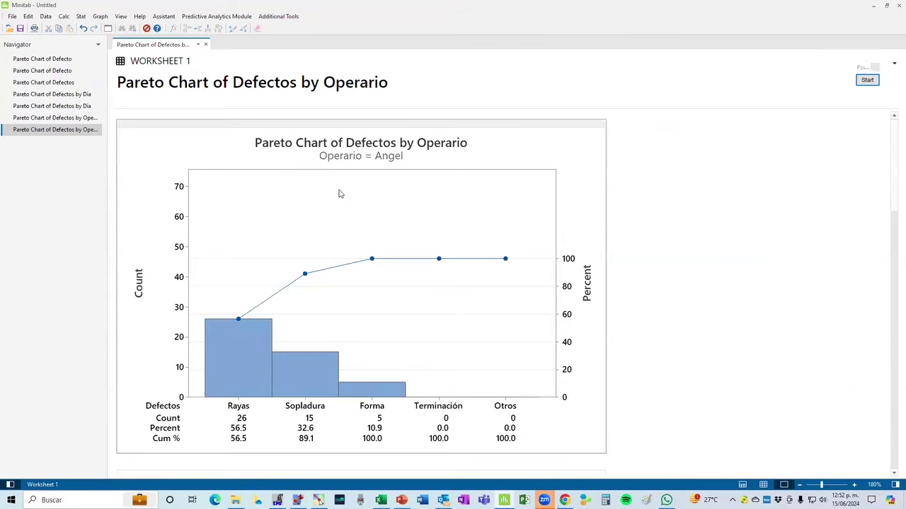
pyautogui.scroll(-3, 339, 194)
pyautogui.scroll(-3, 338, 197)
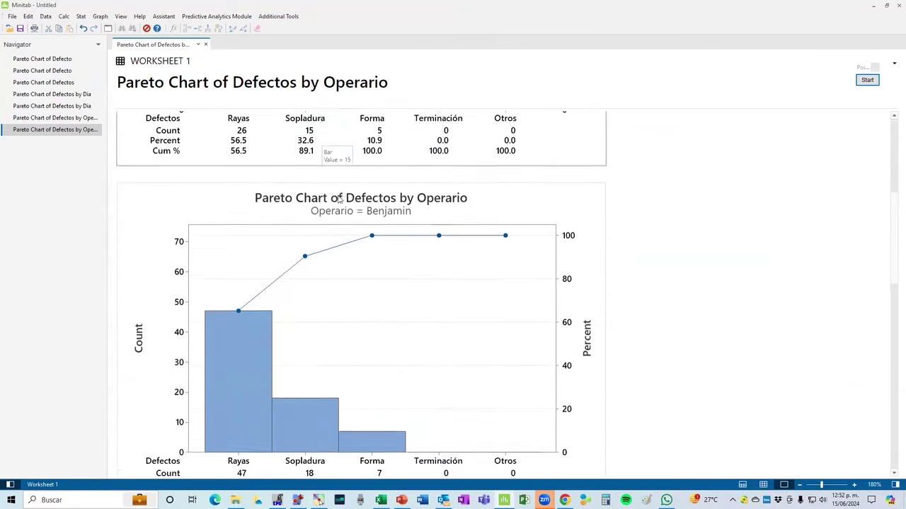
pyautogui.scroll(-4, 338, 199)
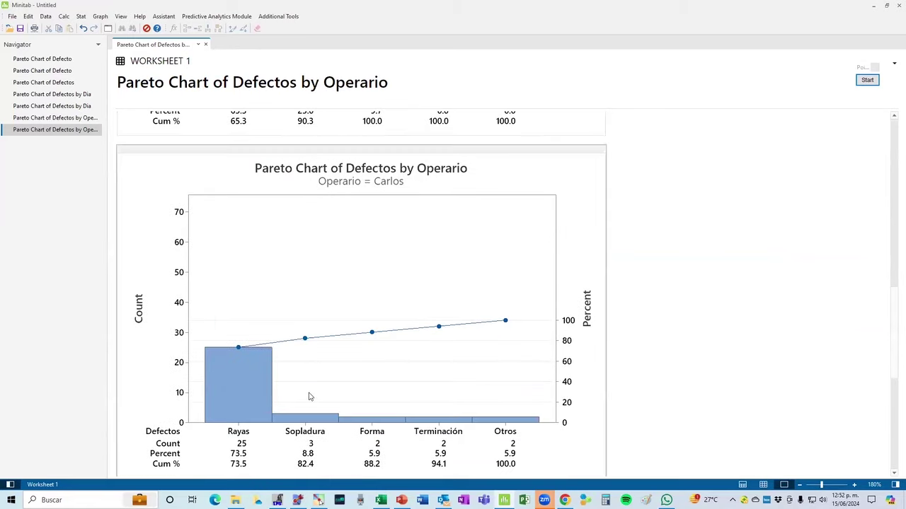
pyautogui.scroll(-5, 308, 398)
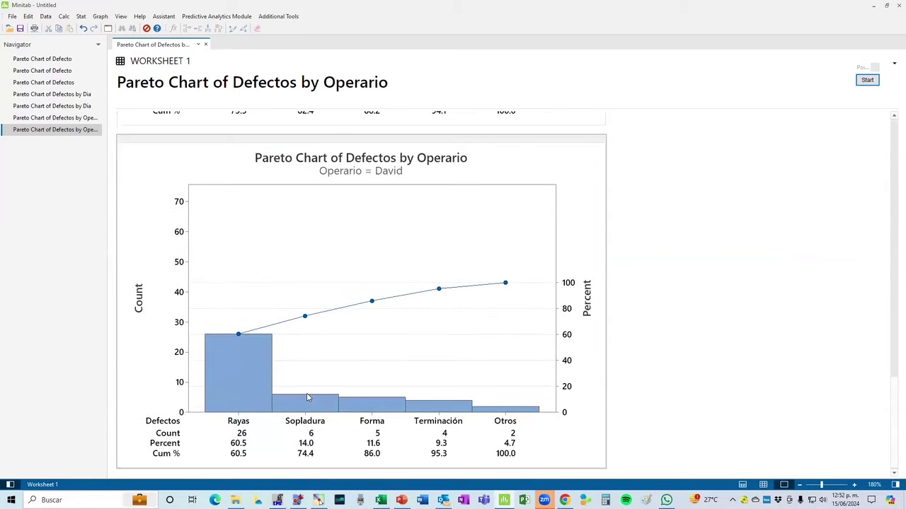
# Compare the Forma, Terminación and Otros counts of the first two operators with those of the fourth operator
pyautogui.scroll(8, 307, 397)
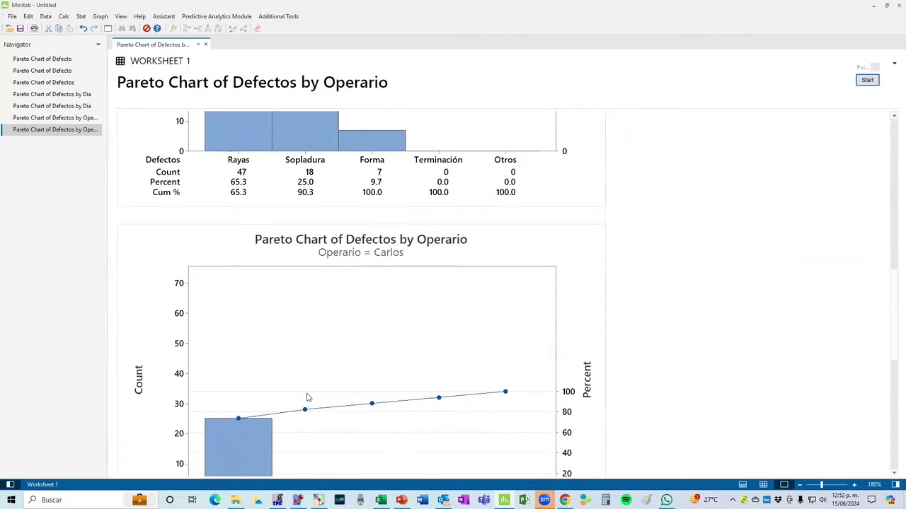
pyautogui.scroll(4, 306, 396)
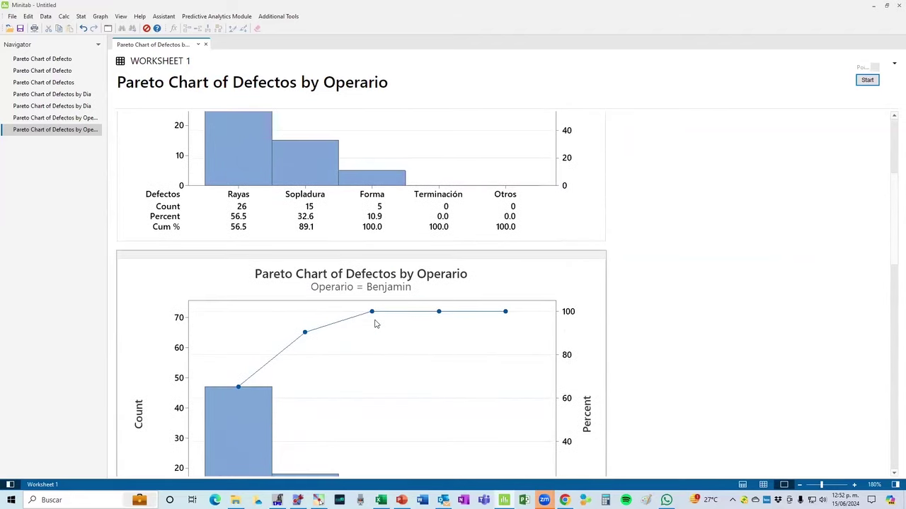
pyautogui.scroll(-2, 371, 326)
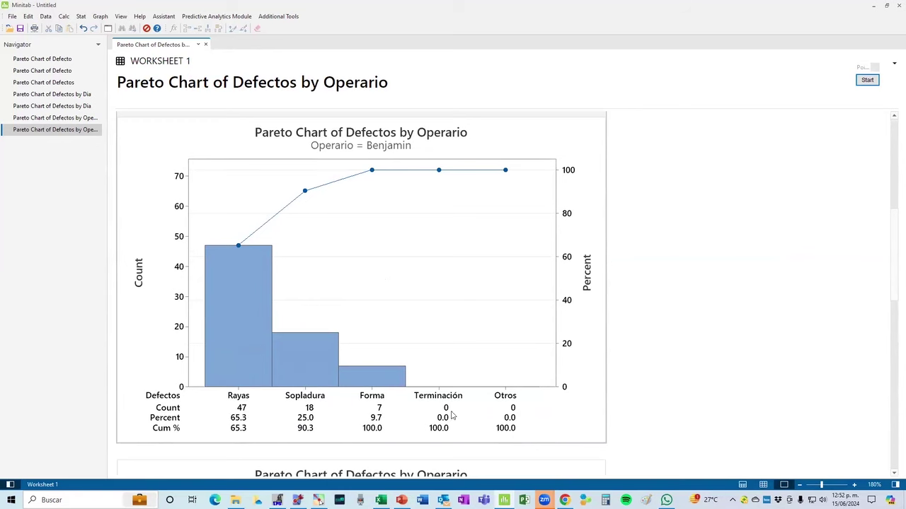
pyautogui.scroll(3, 399, 410)
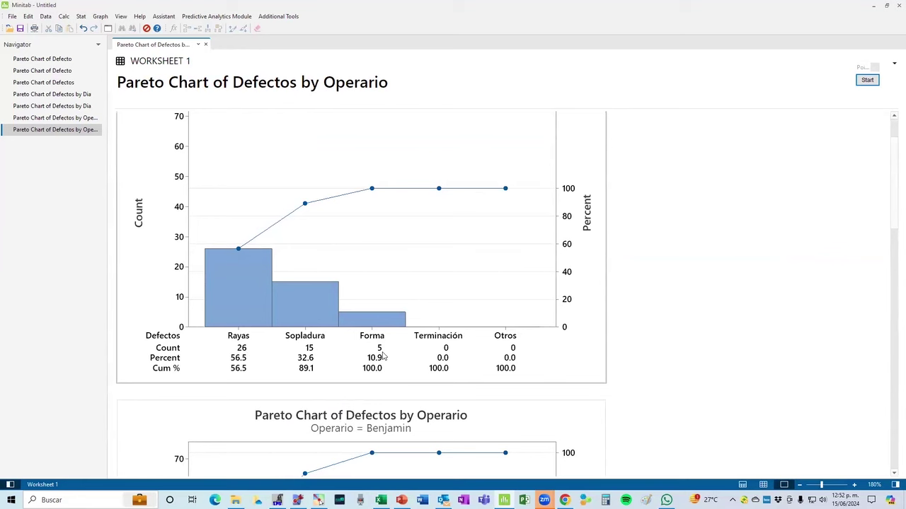
pyautogui.scroll(-5, 382, 356)
pyautogui.scroll(-10, 383, 356)
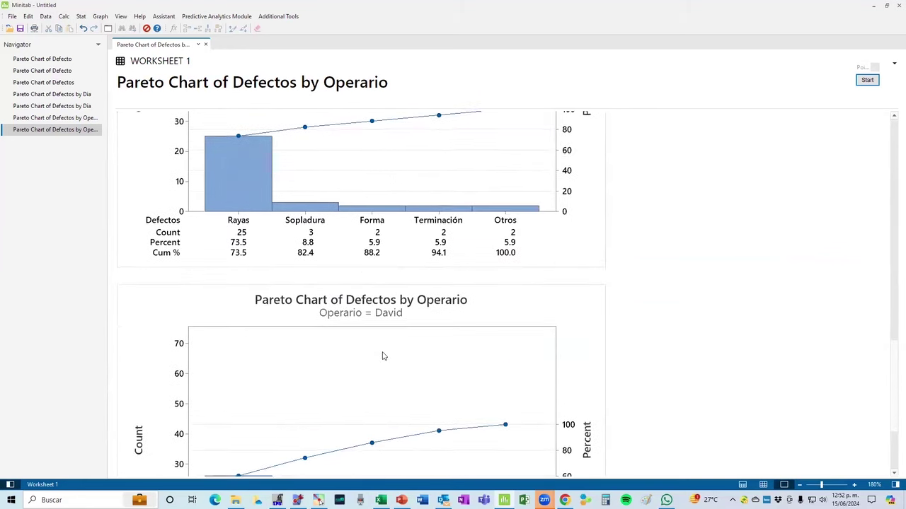
pyautogui.scroll(-2, 383, 356)
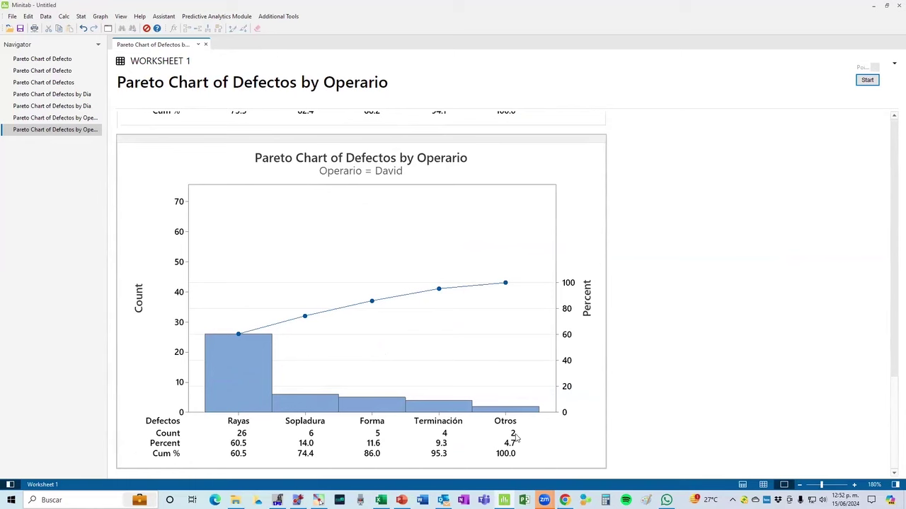
# Check the third operator's defect counts against the first two operators' charts, and return to the combined Pareto chart by Operario
pyautogui.scroll(8, 515, 436)
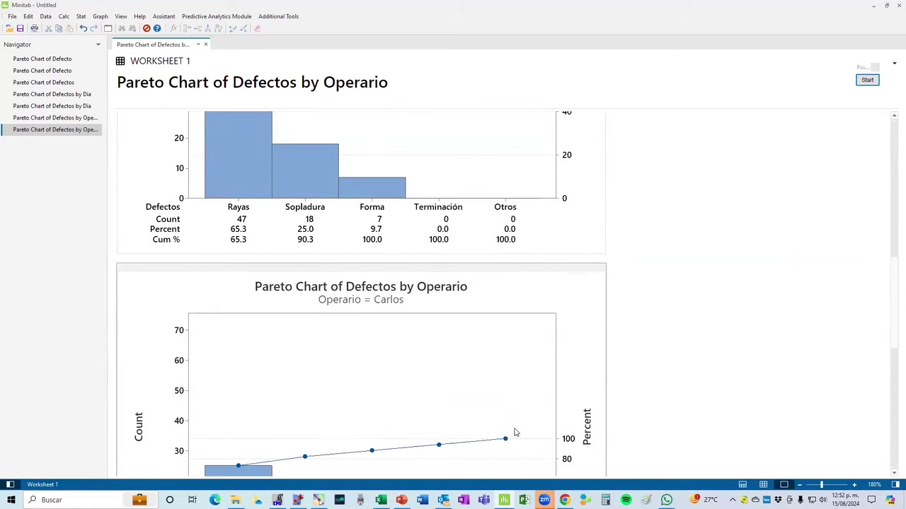
pyautogui.scroll(-5, 515, 432)
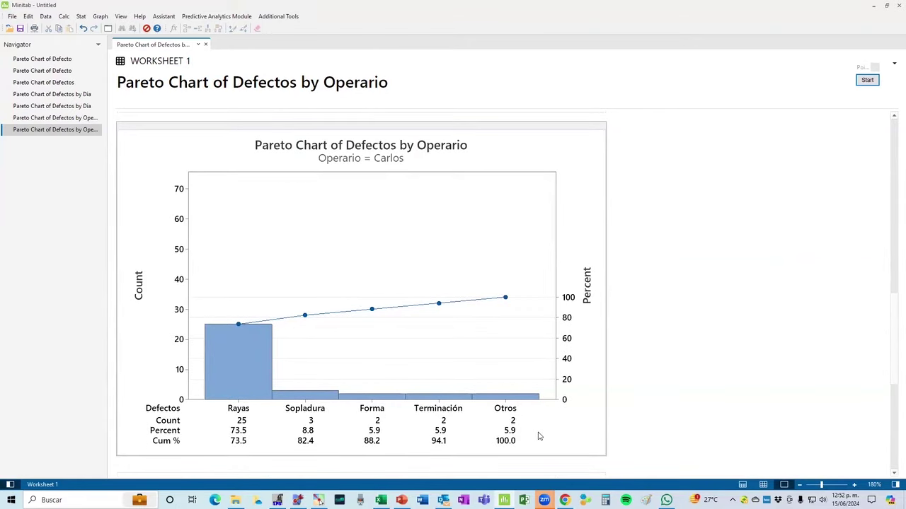
pyautogui.scroll(10, 532, 432)
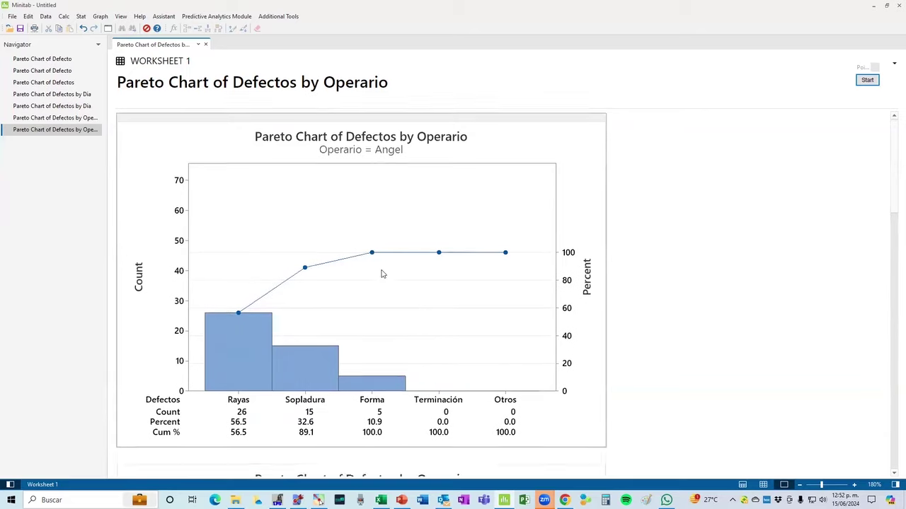
pyautogui.scroll(-3, 381, 273)
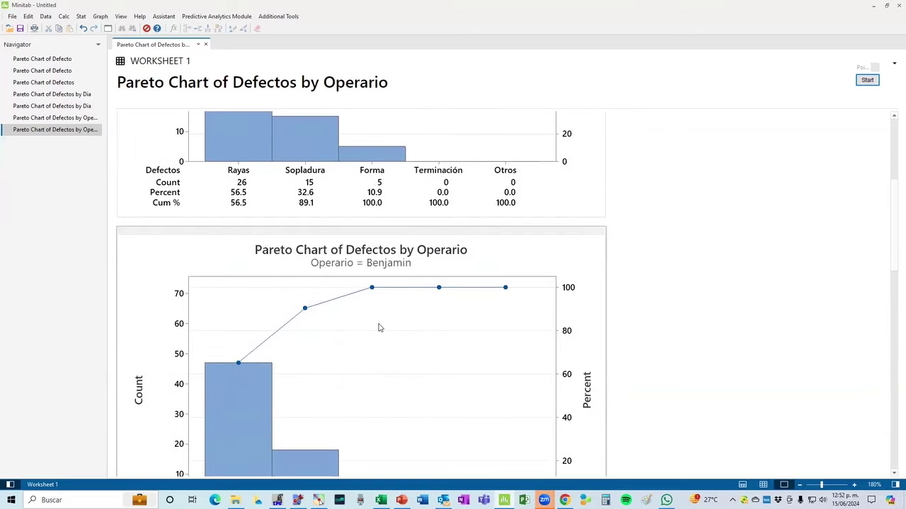
pyautogui.click(45, 129)
pyautogui.click(78, 117)
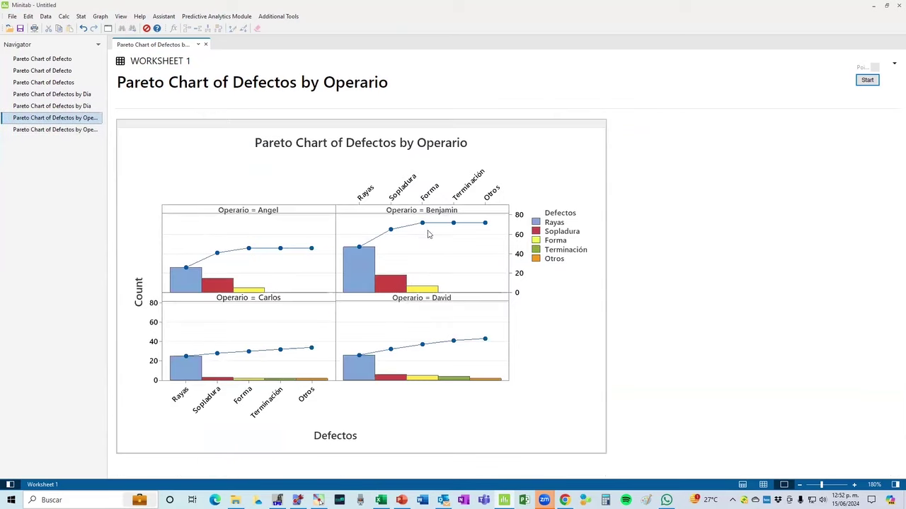
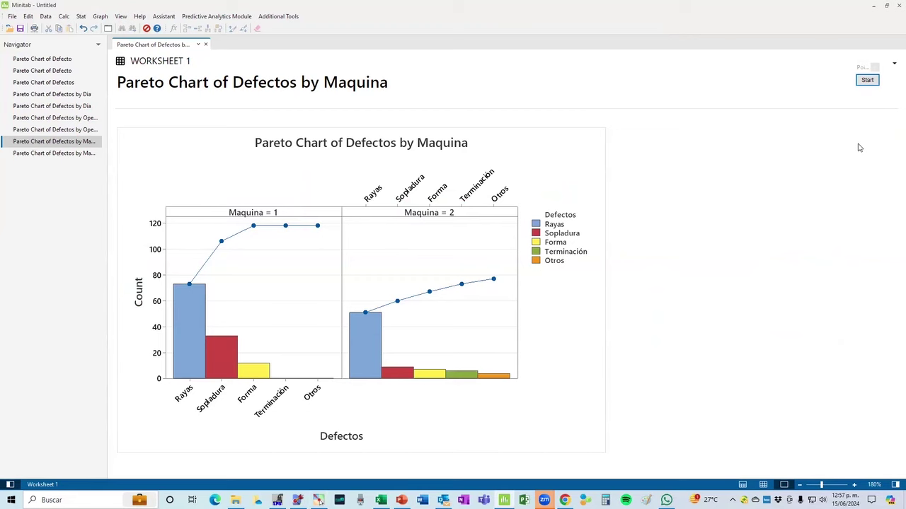
# Show the worksheet data and examine the Defectos column alongside the Dia, Operario and Maquina grouping columns
pyautogui.click(763, 485)
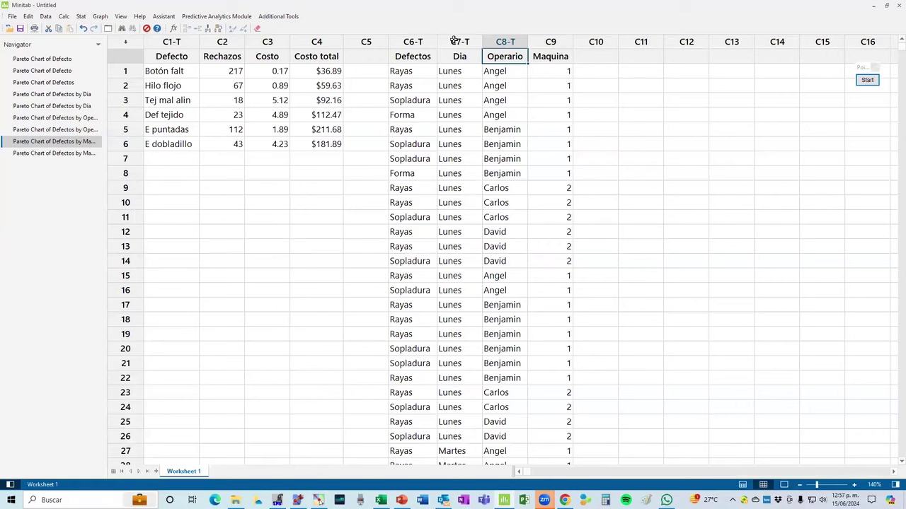
pyautogui.click(416, 41)
pyautogui.press('Right')
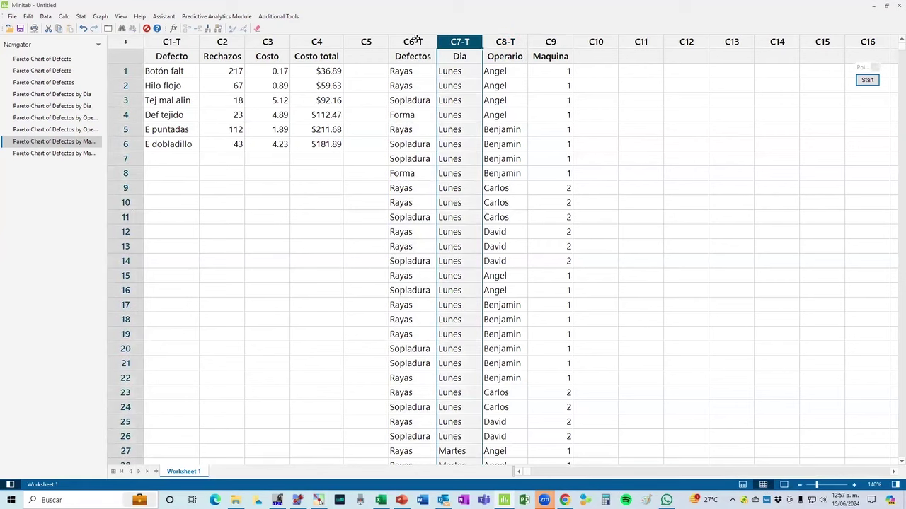
pyautogui.moveTo(477, 44); pyautogui.dragTo(615, 106)
pyautogui.click(680, 179)
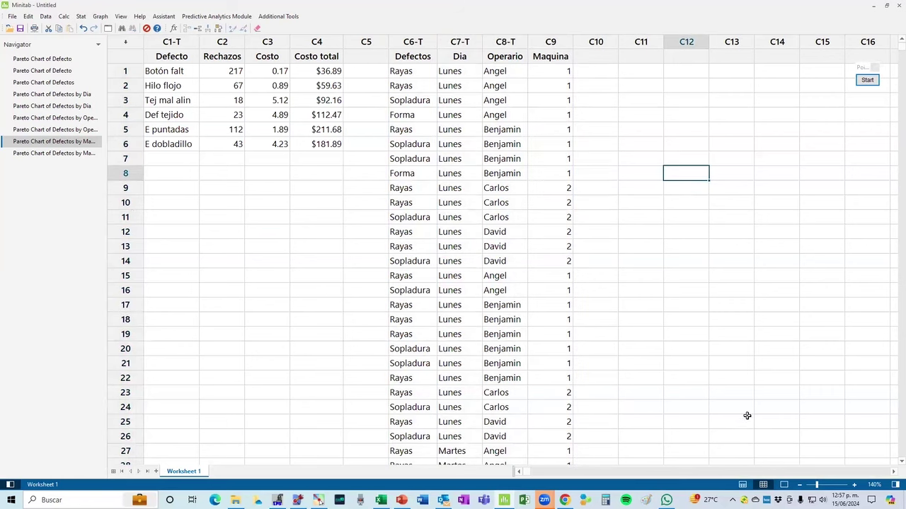
pyautogui.click(721, 405)
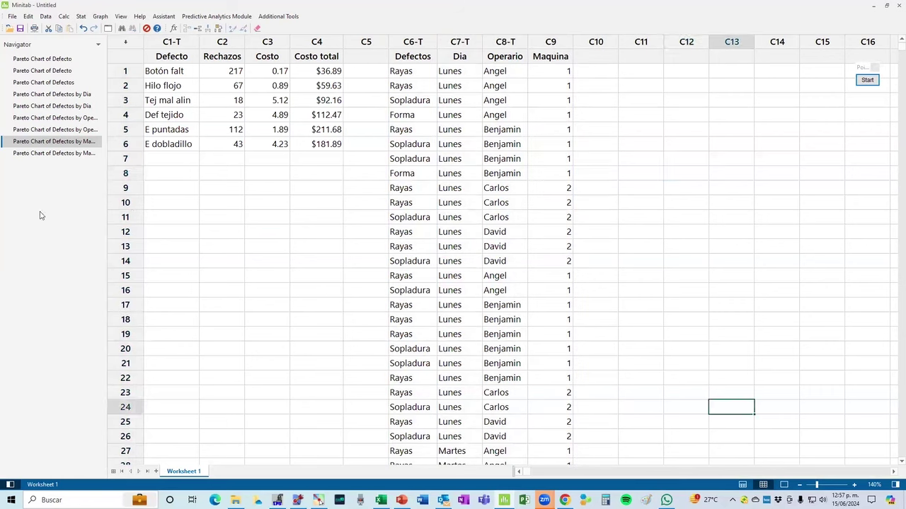
# Create a clustered bar chart of counts of unique values with Defectos, Dia, Operario and Maquina as categorical variables, outermost first
pyautogui.click(102, 18)
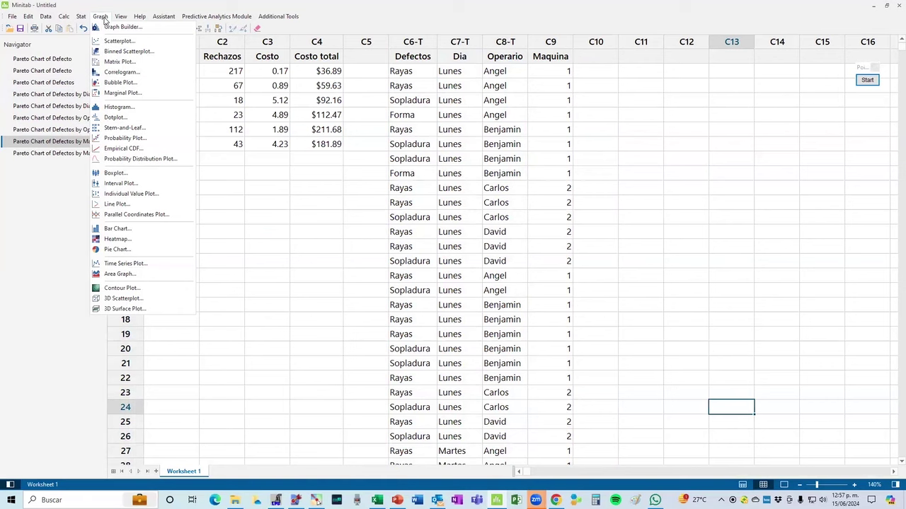
pyautogui.click(130, 230)
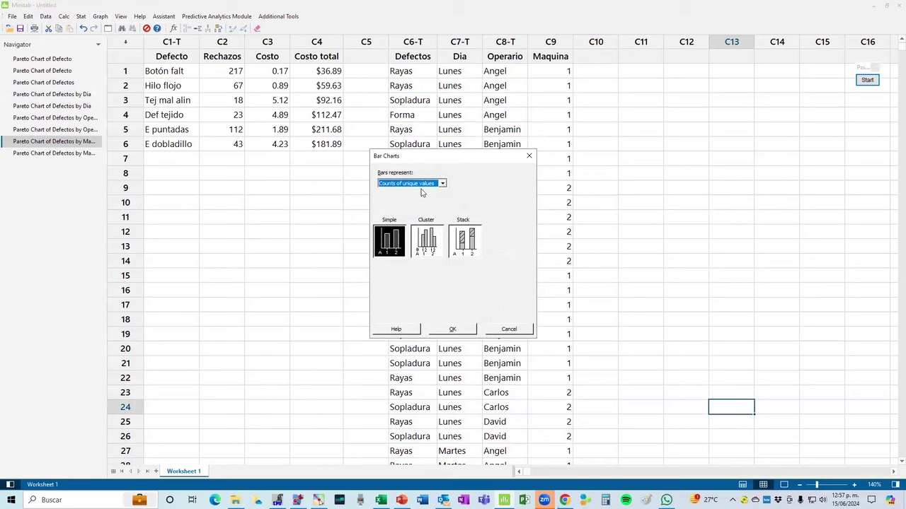
pyautogui.click(427, 242)
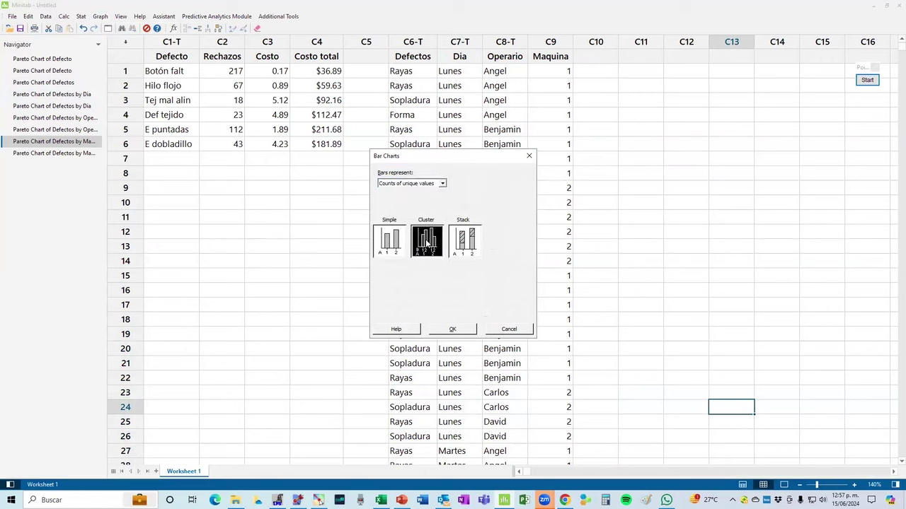
pyautogui.click(452, 329)
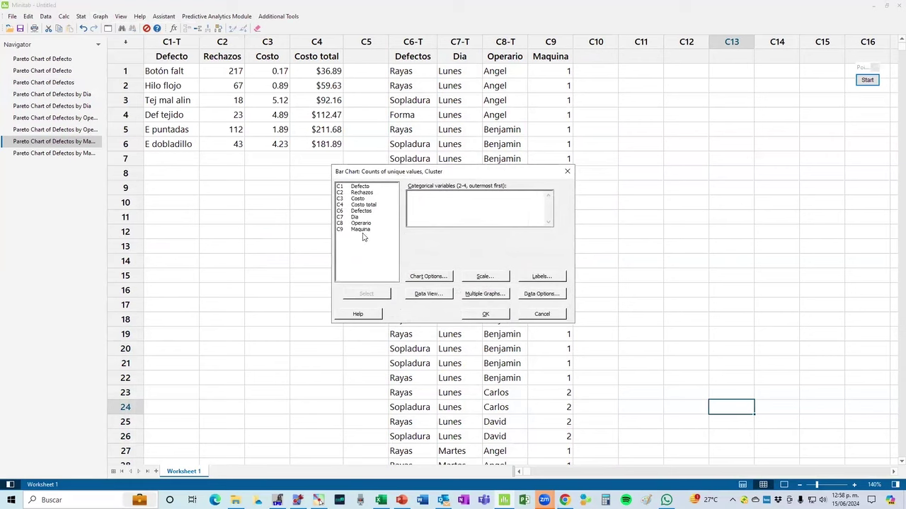
pyautogui.doubleClick(367, 211)
pyautogui.doubleClick(360, 216)
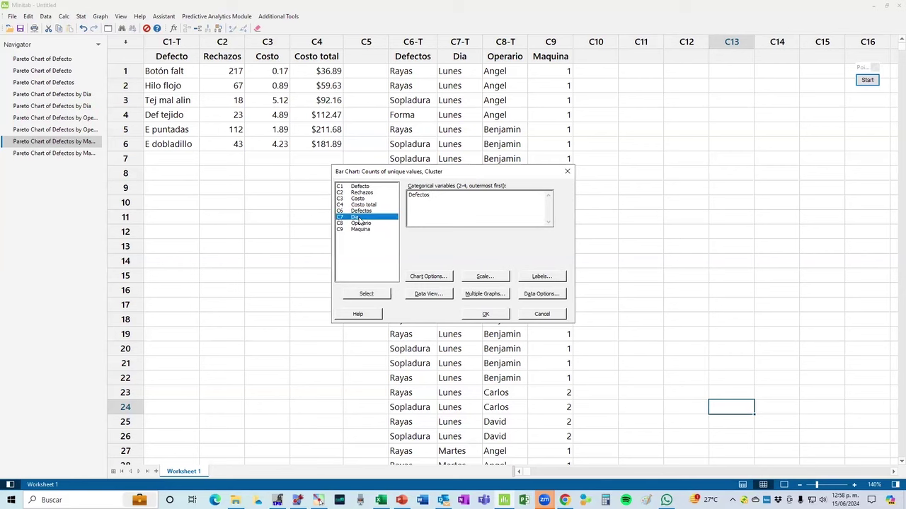
pyautogui.doubleClick(361, 223)
pyautogui.doubleClick(360, 229)
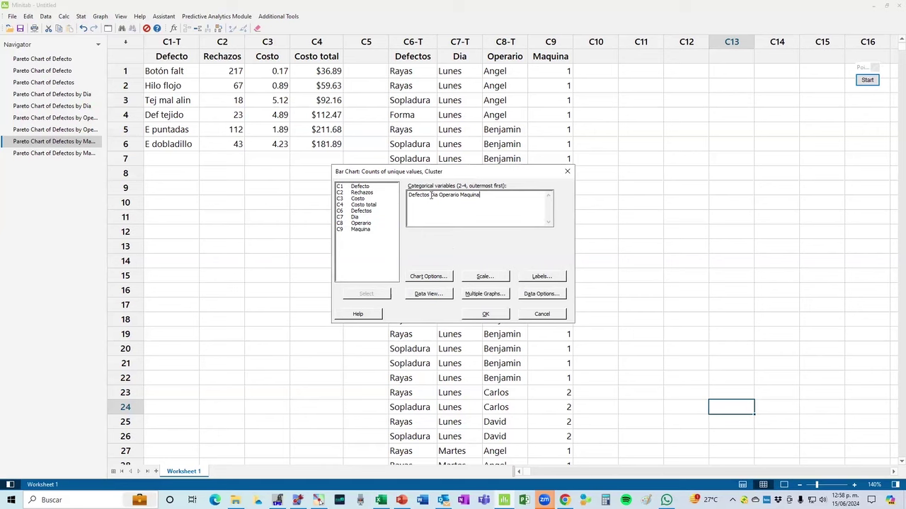
pyautogui.moveTo(429, 195); pyautogui.dragTo(401, 188)
pyautogui.click(421, 209)
pyautogui.click(488, 315)
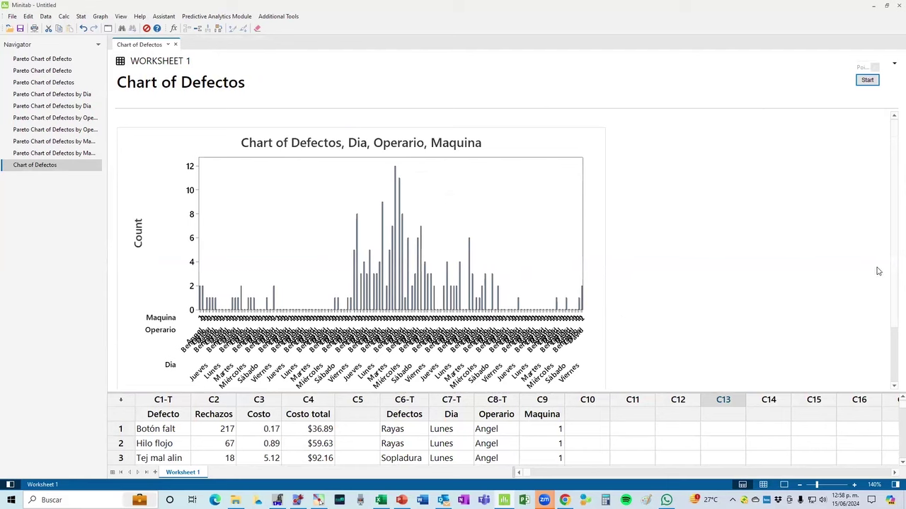
# Generate another clustered bar chart using only Defectos, Operario and Maquina, and show the output without the worksheet
pyautogui.hotkey('ctrl', 'e')
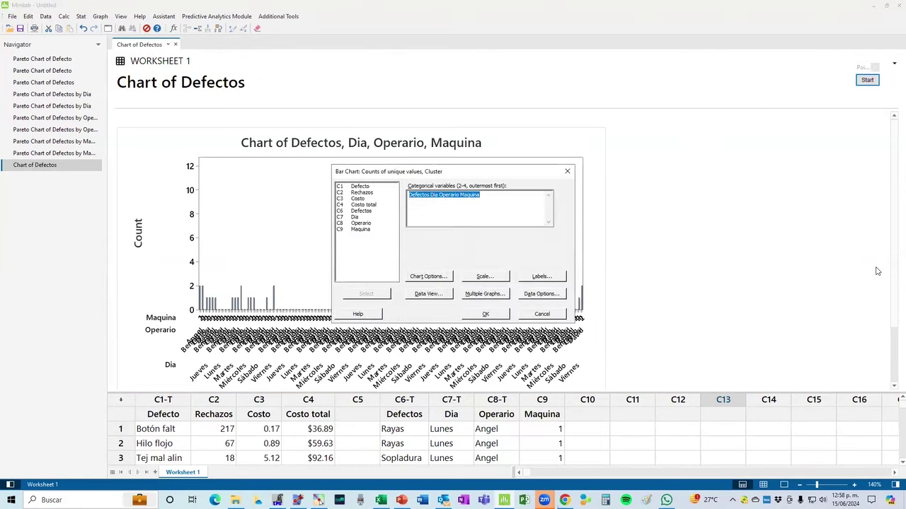
pyautogui.click(420, 209)
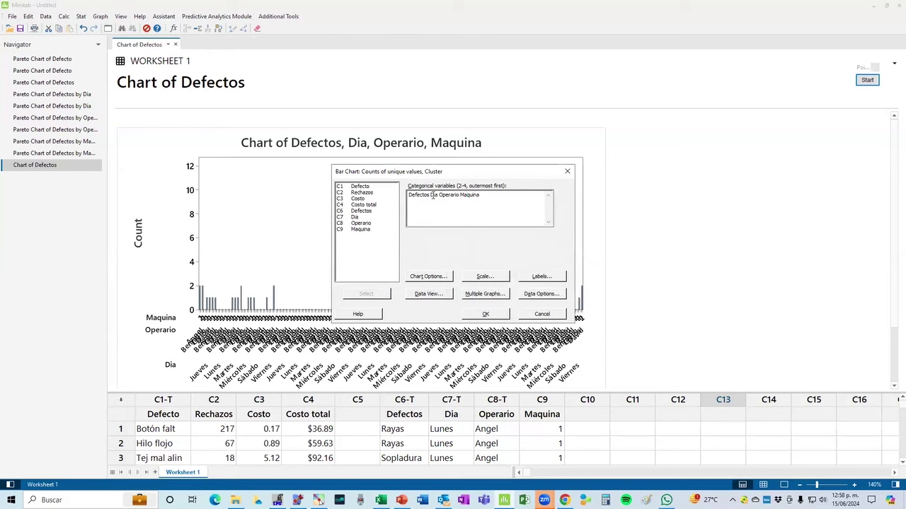
pyautogui.doubleClick(434, 195)
pyautogui.press('Delete')
pyautogui.click(497, 315)
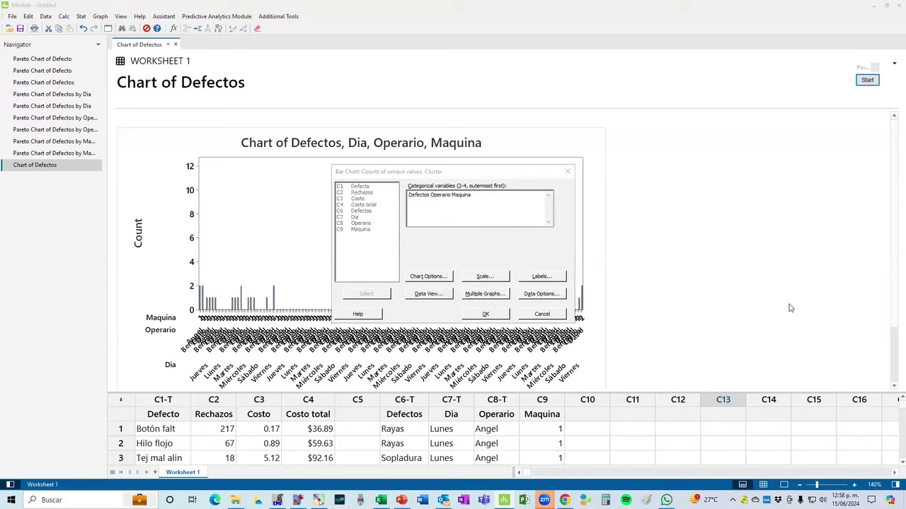
pyautogui.click(783, 484)
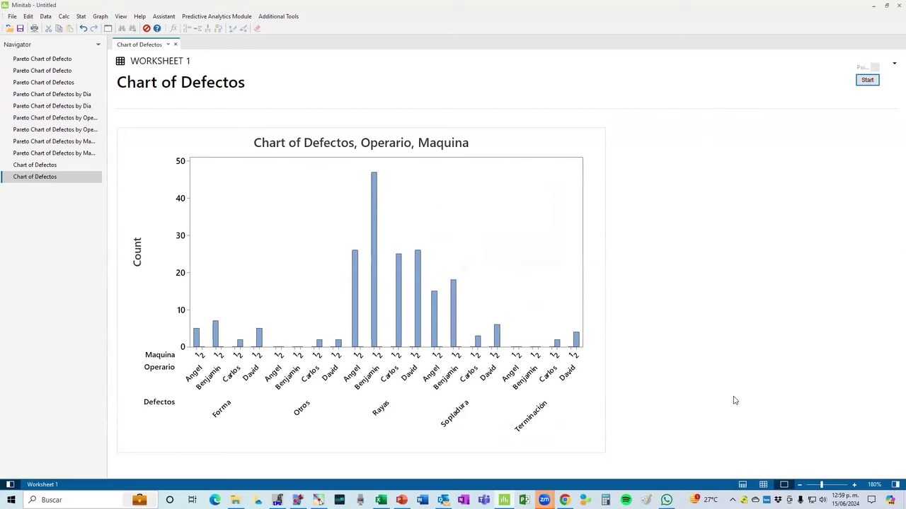
# Set the text angle of the X scale labels to 90 in the Defectos, Operario, Maquina chart
pyautogui.doubleClick(314, 295)
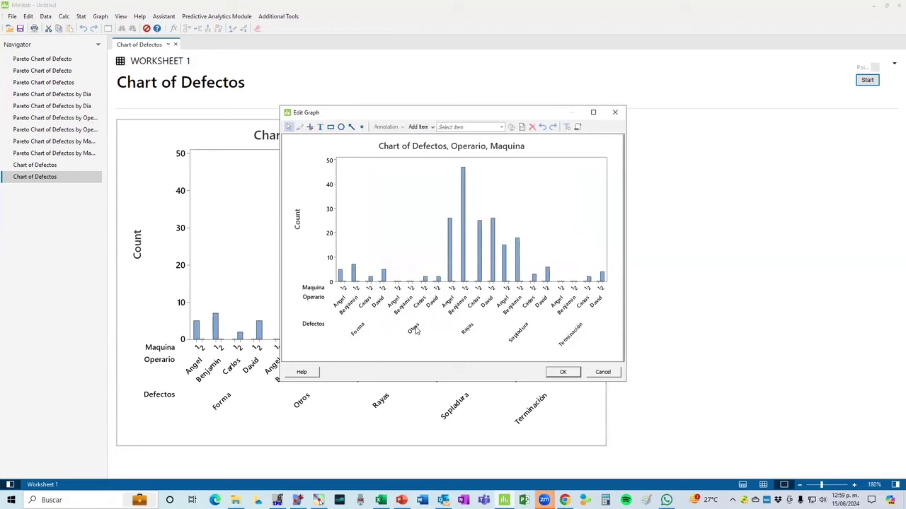
pyautogui.doubleClick(417, 331)
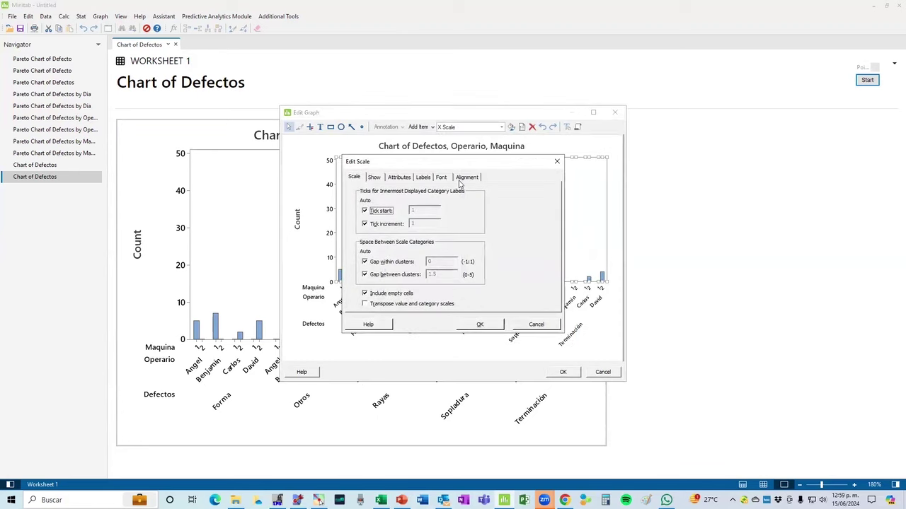
pyautogui.click(466, 178)
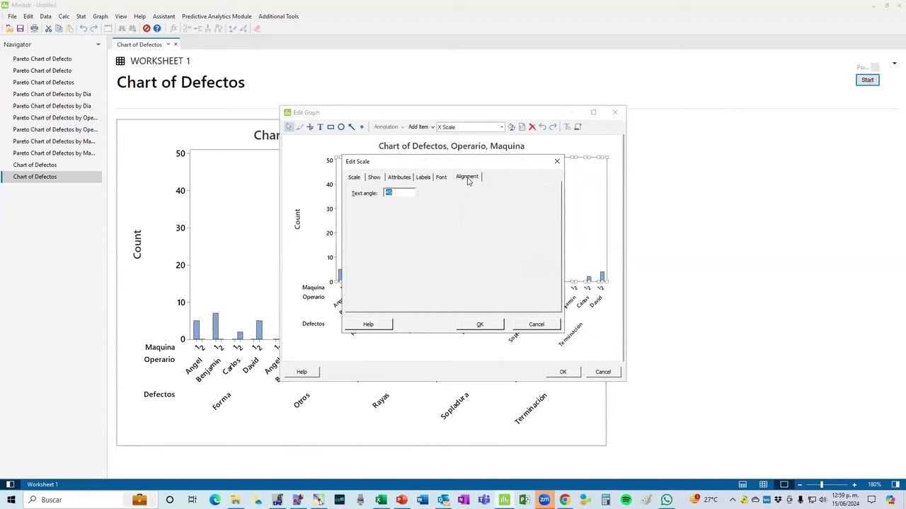
pyautogui.write('90')
pyautogui.press('Return')
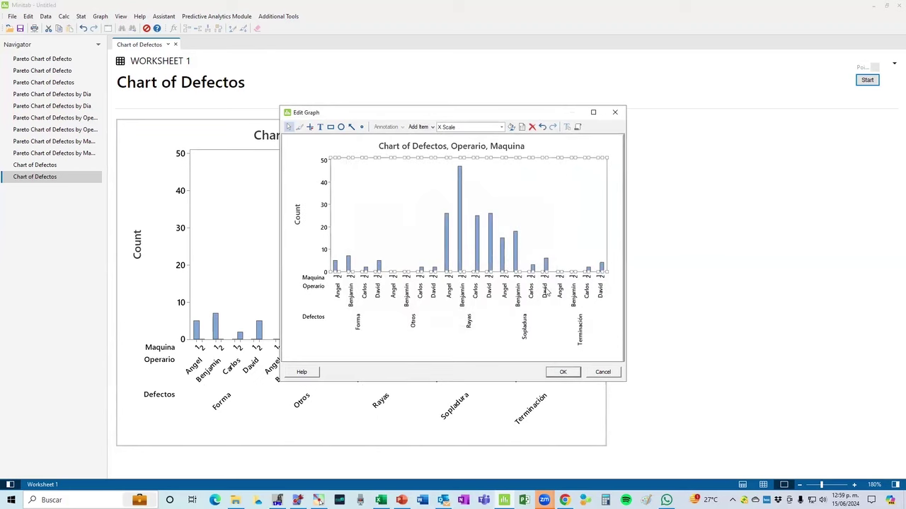
pyautogui.click(575, 374)
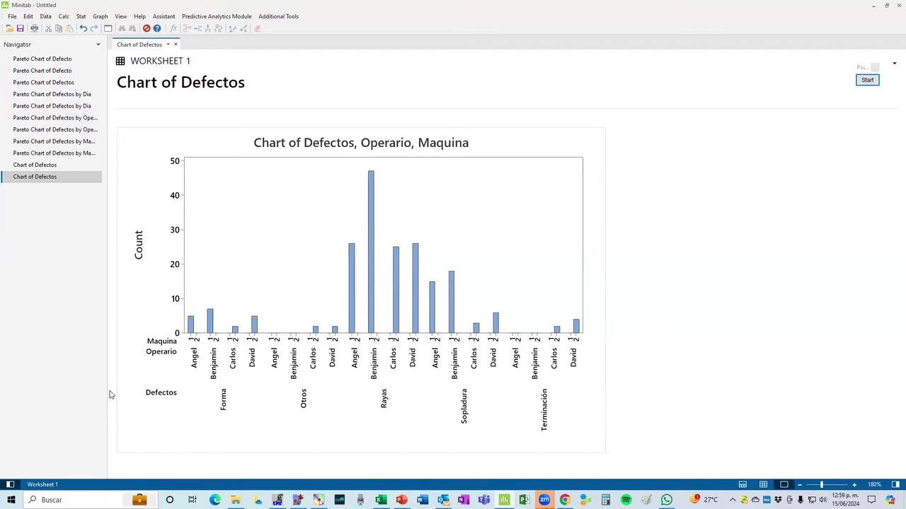
# Start the screen annotation tool and outline the Rayas label and its group of bars with red rectangles
pyautogui.click(868, 81)
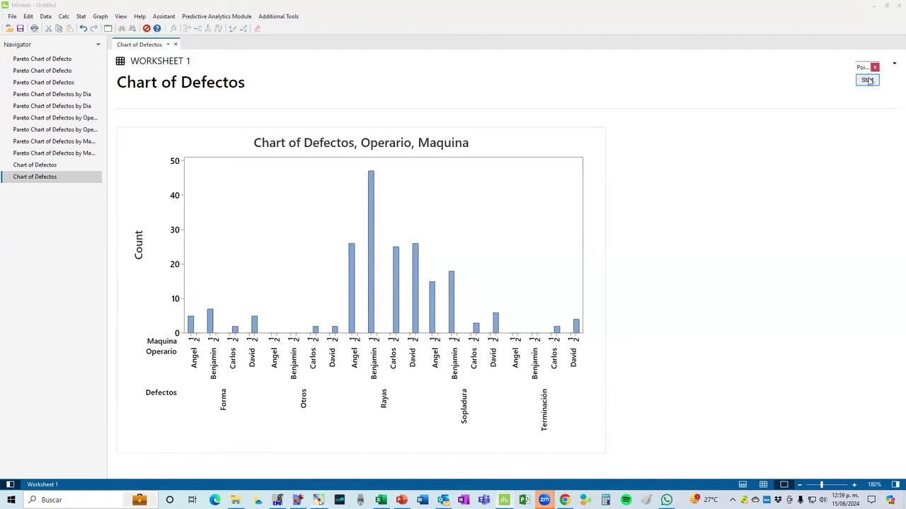
pyautogui.click(868, 80)
pyautogui.click(861, 202)
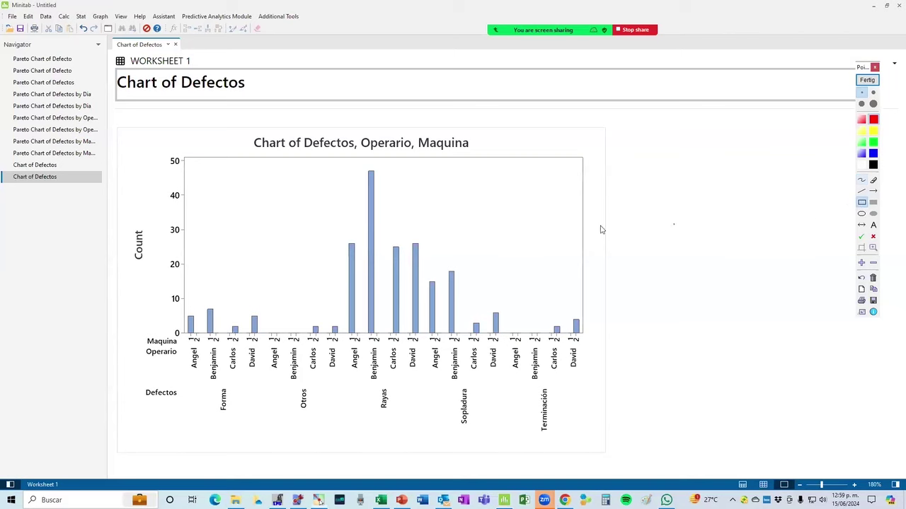
pyautogui.moveTo(374, 385)
pyautogui.mouseDown()
pyautogui.moveTo(379, 420)
pyautogui.moveTo(395, 419)
pyautogui.mouseUp()
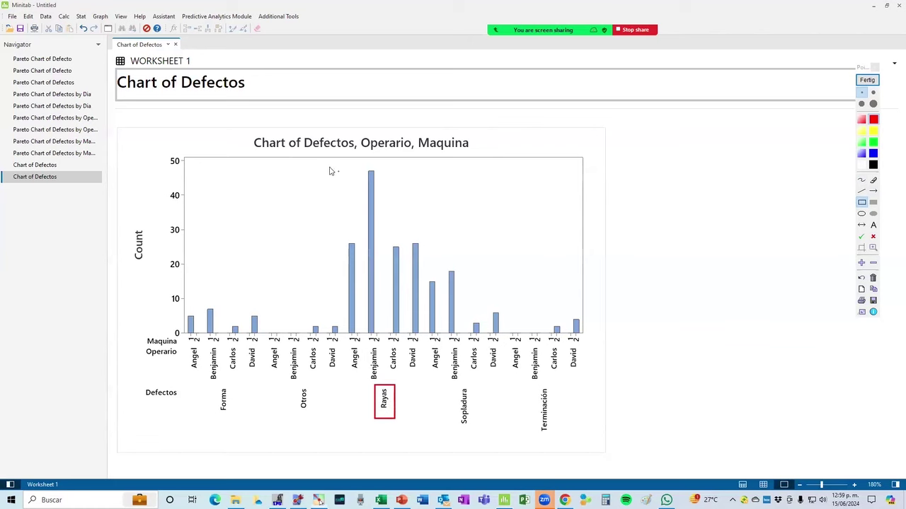
pyautogui.moveTo(327, 158)
pyautogui.mouseDown()
pyautogui.moveTo(322, 249)
pyautogui.moveTo(377, 326)
pyautogui.moveTo(399, 378)
pyautogui.moveTo(425, 395)
pyautogui.moveTo(426, 385)
pyautogui.mouseUp()
pyautogui.click(861, 278)
pyautogui.moveTo(332, 154)
pyautogui.mouseDown()
pyautogui.moveTo(311, 251)
pyautogui.moveTo(370, 336)
pyautogui.moveTo(417, 359)
pyautogui.moveTo(427, 384)
pyautogui.mouseUp()
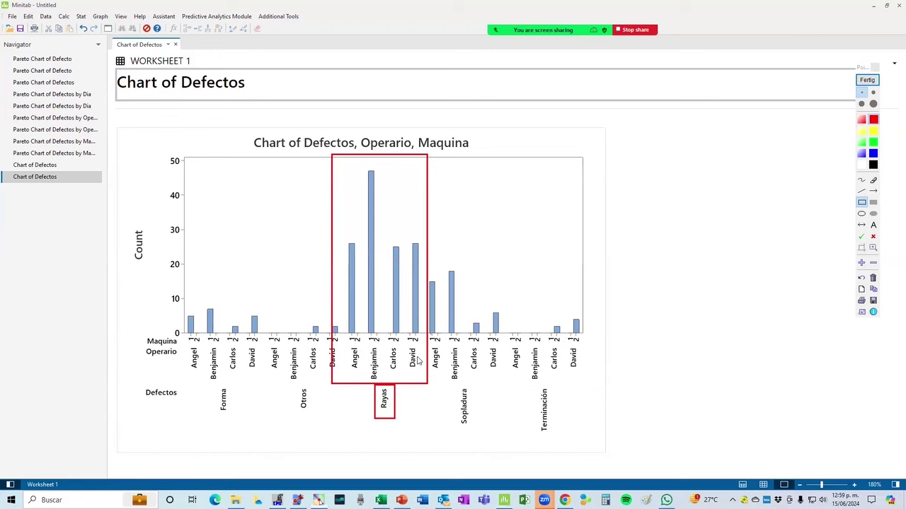
# Outline the second operator's name and machine labels within the Rayas group, and end the annotation
pyautogui.moveTo(367, 346); pyautogui.dragTo(384, 382)
pyautogui.moveTo(364, 327)
pyautogui.mouseDown()
pyautogui.moveTo(376, 347)
pyautogui.moveTo(373, 340)
pyautogui.mouseUp()
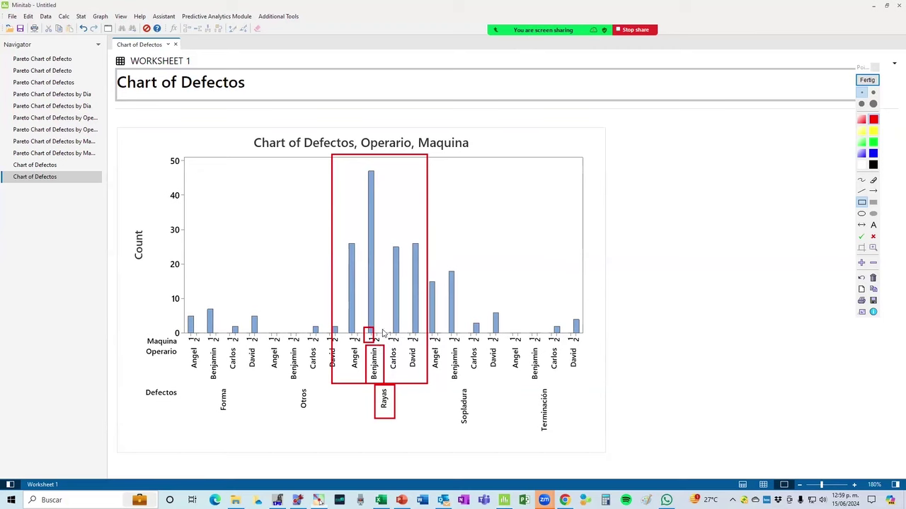
pyautogui.moveTo(338, 330); pyautogui.dragTo(359, 344)
pyautogui.click(869, 82)
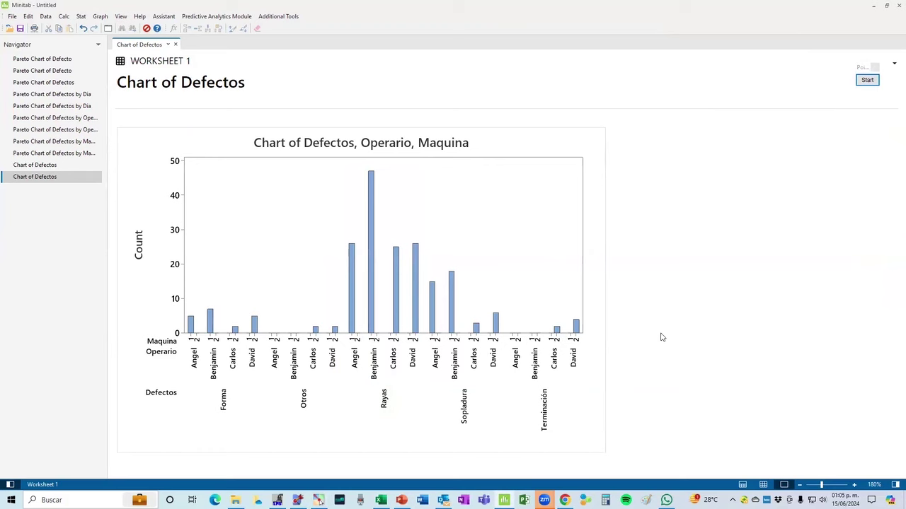
# Generate another clustered bar chart with the categorical variables reordered as Defectos, Maquina, Operario
pyautogui.hotkey('ctrl', 'e')
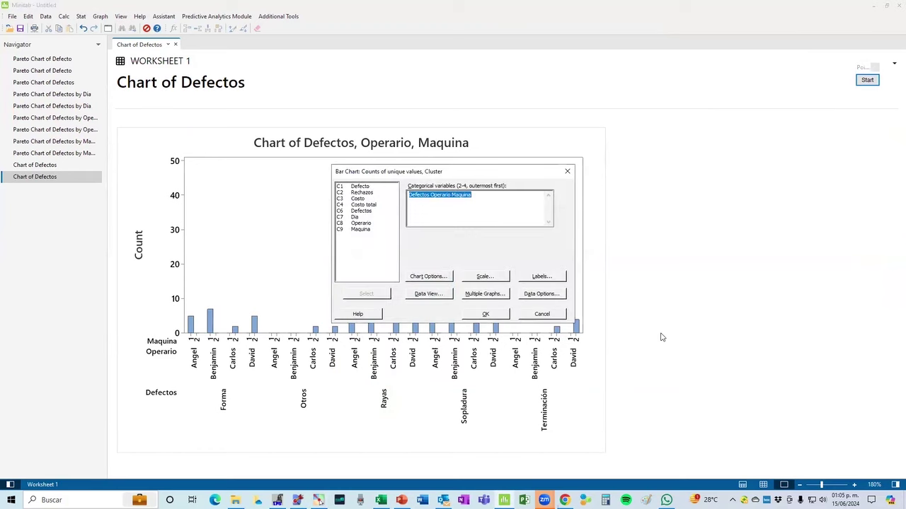
pyautogui.click(479, 199)
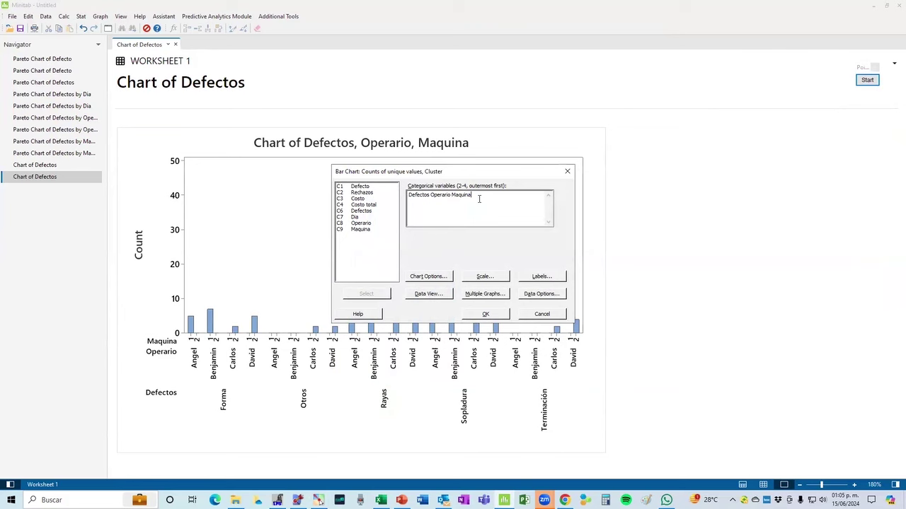
pyautogui.press('BackSpace')
pyautogui.press('BackSpace')
pyautogui.press('BackSpace')
pyautogui.press('BackSpace')
pyautogui.press('BackSpace')
pyautogui.press('BackSpace')
pyautogui.press('BackSpace')
pyautogui.press('BackSpace')
pyautogui.press('BackSpace')
pyautogui.press('BackSpace')
pyautogui.press('BackSpace')
pyautogui.press('BackSpace')
pyautogui.press('BackSpace')
pyautogui.press('BackSpace')
pyautogui.press('BackSpace')
pyautogui.press('BackSpace')
pyautogui.doubleClick(360, 229)
pyautogui.doubleClick(360, 223)
pyautogui.click(500, 315)
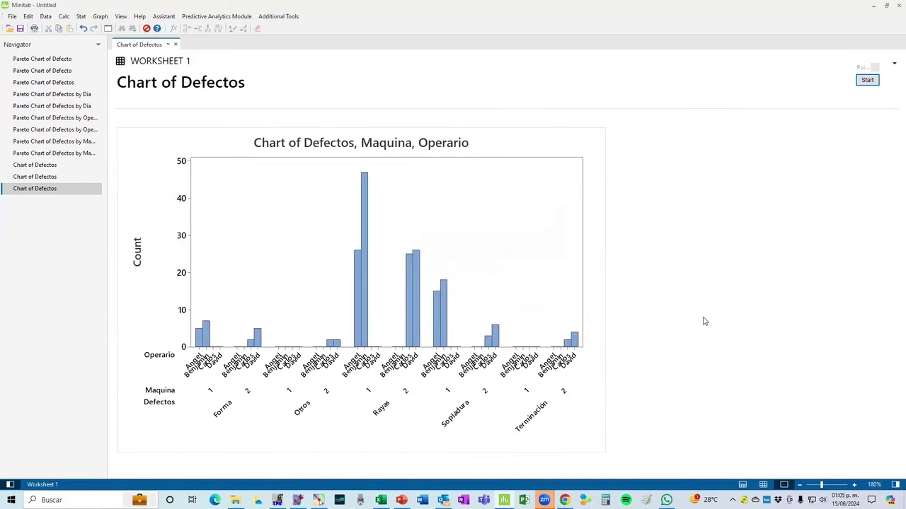
# Rotate the X scale labels of the Defectos, Maquina, Operario chart to a text angle of 90
pyautogui.doubleClick(431, 375)
pyautogui.click(476, 300)
pyautogui.doubleClick(476, 300)
pyautogui.click(471, 177)
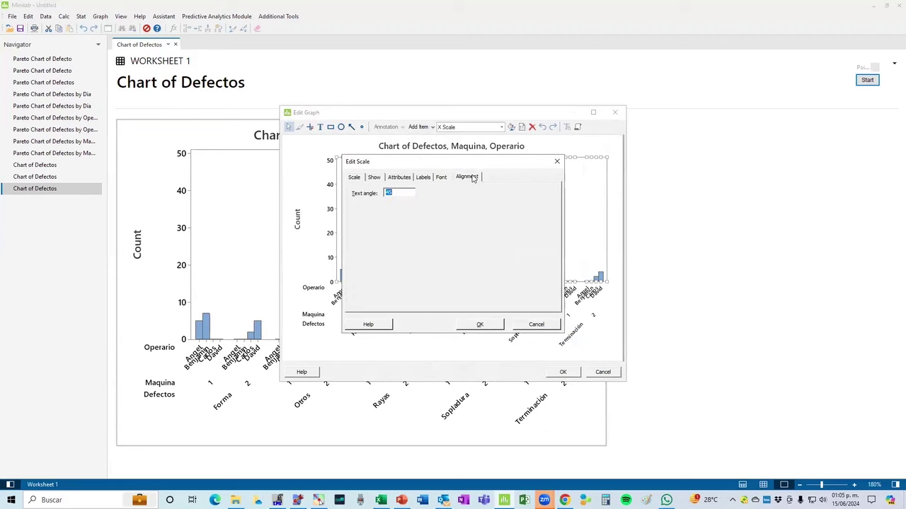
pyautogui.write('90')
pyautogui.press('Return')
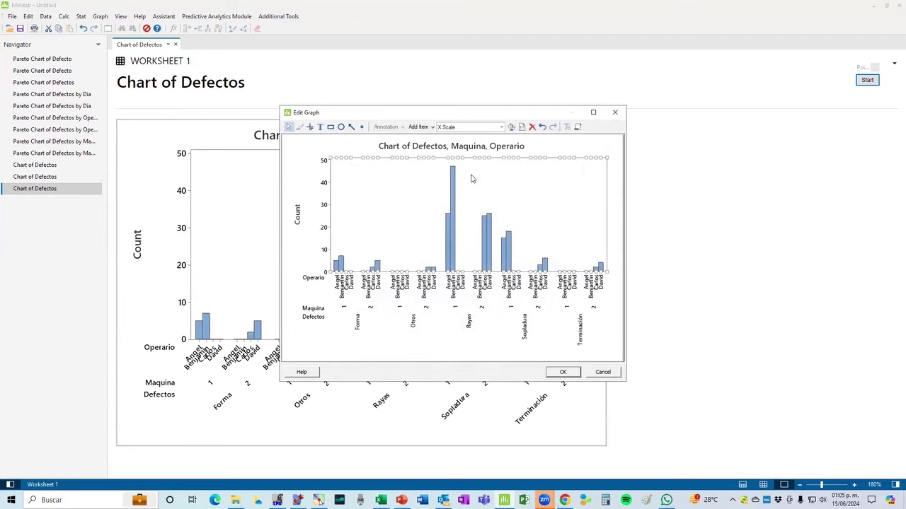
pyautogui.click(557, 373)
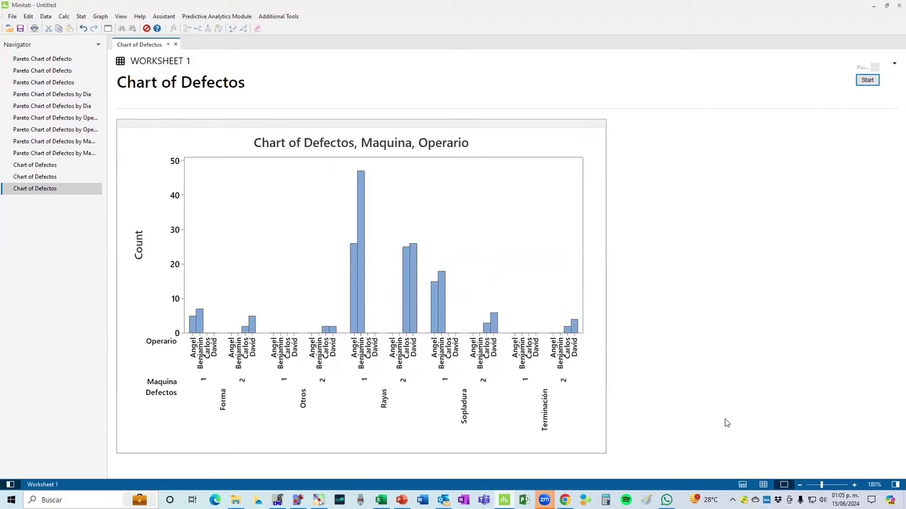
# Outline the Rayas group, its machine 1 and 2 labels and the operator labels with annotation rectangles, and end the annotation
pyautogui.click(864, 81)
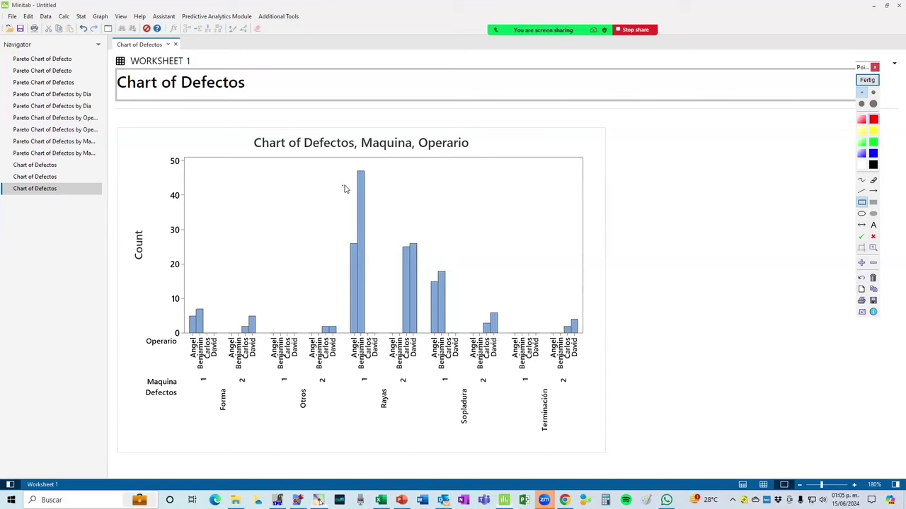
pyautogui.moveTo(341, 166)
pyautogui.mouseDown()
pyautogui.moveTo(400, 374)
pyautogui.moveTo(429, 422)
pyautogui.moveTo(435, 418)
pyautogui.mouseUp()
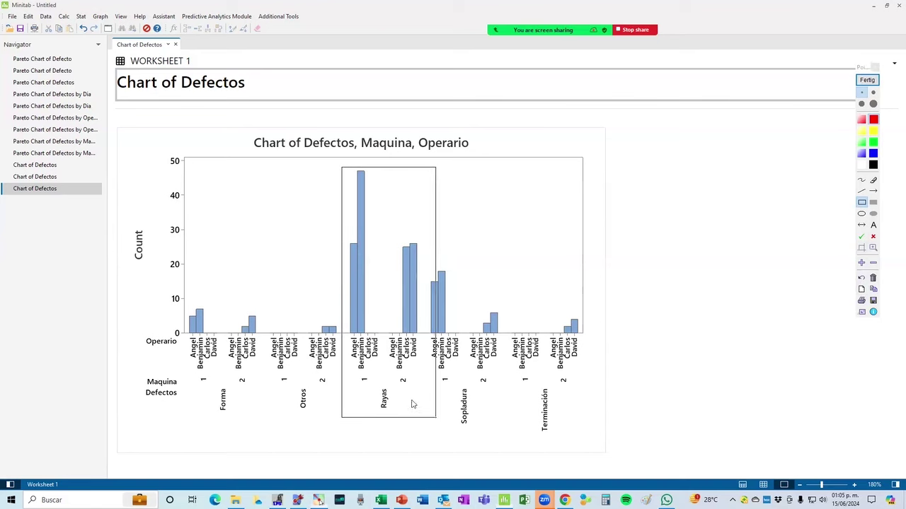
pyautogui.moveTo(354, 373); pyautogui.dragTo(413, 388)
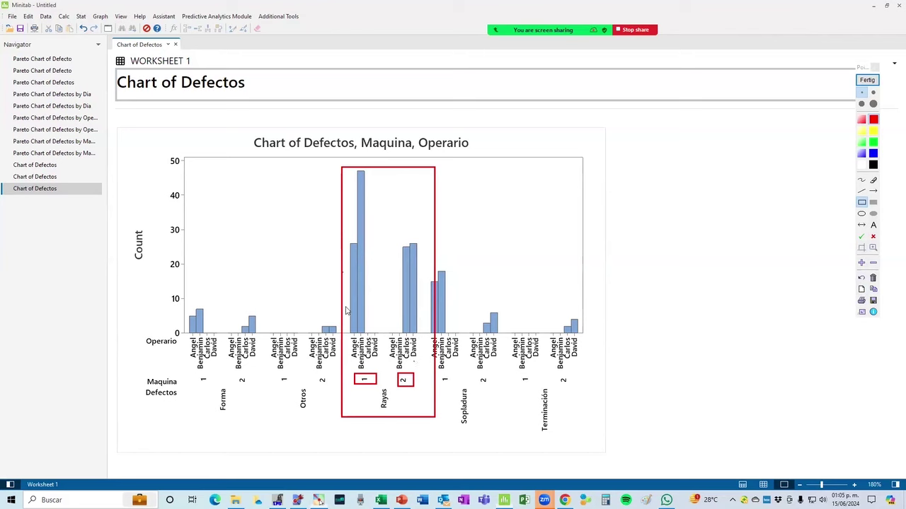
pyautogui.moveTo(355, 332)
pyautogui.mouseDown()
pyautogui.moveTo(373, 382)
pyautogui.moveTo(367, 369)
pyautogui.mouseUp()
pyautogui.click(334, 271)
pyautogui.click(867, 80)
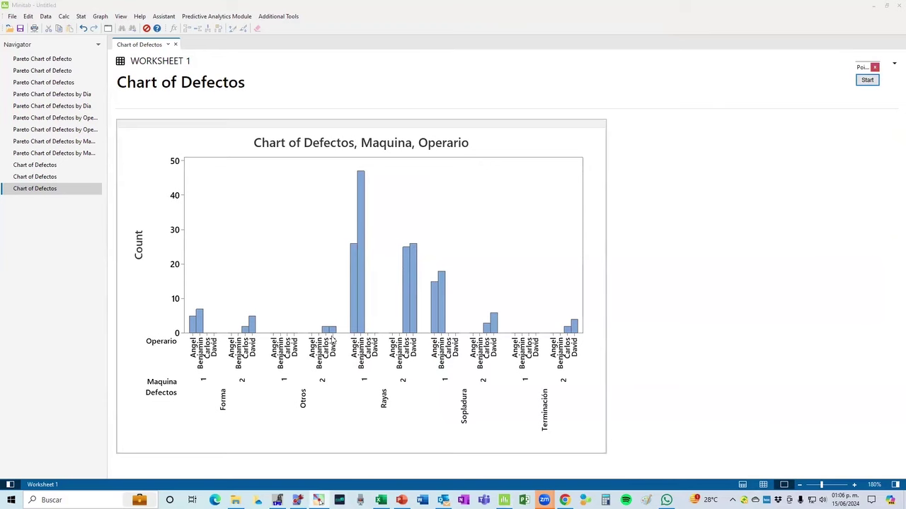
# Show the worksheet data, switch to the Excel exercise workbook and open the DEMO Paretto Banda sheet
pyautogui.click(762, 484)
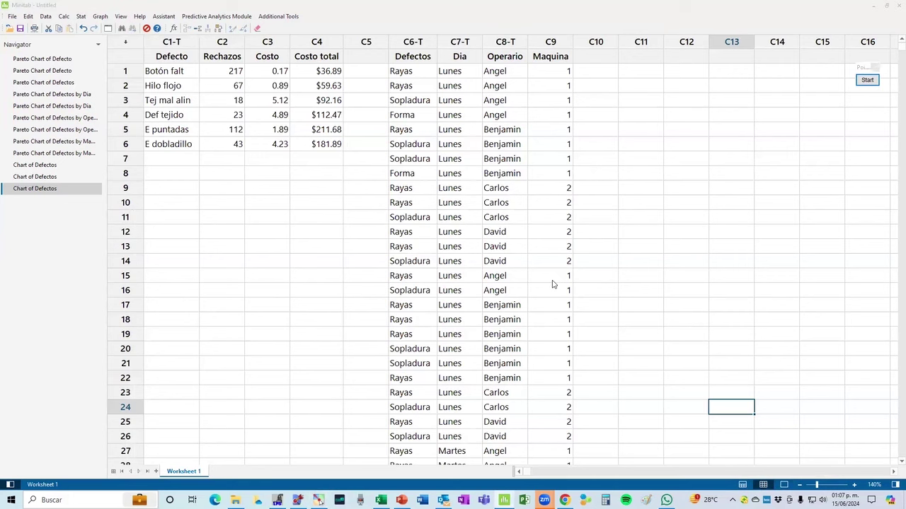
pyautogui.hotkey('alt', 'Tab')
pyautogui.hotkey('alt', 'Tab')
pyautogui.hotkey('alt', 'Tab')
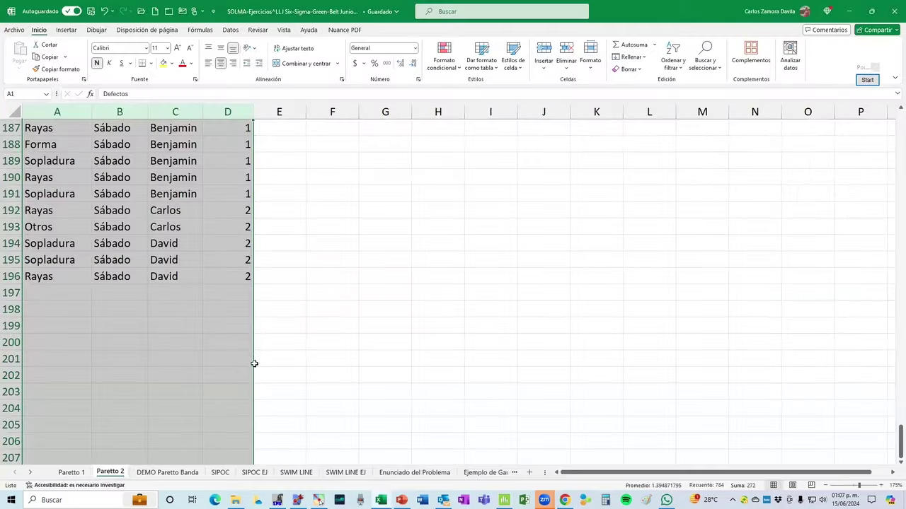
pyautogui.click(180, 471)
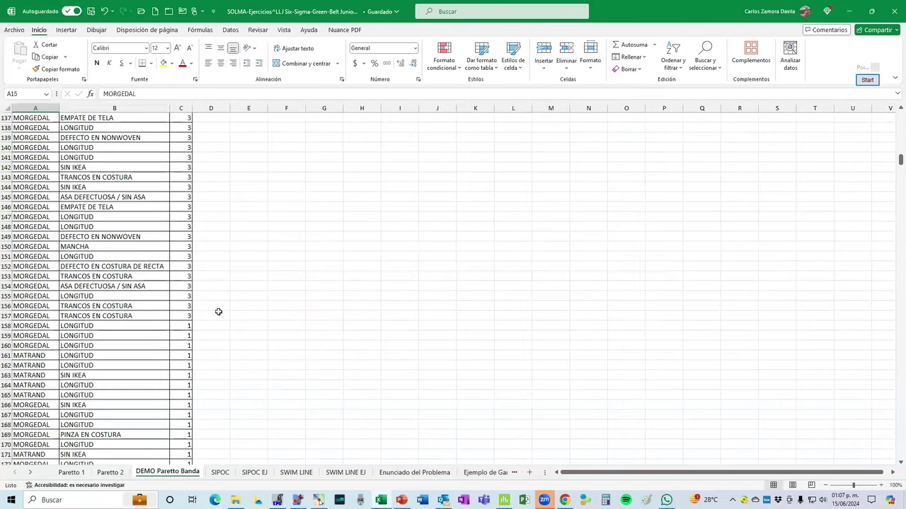
# Examine the Modelo, Defecto and Turno columns of the DEMO Paretto Banda sheet, including the different model names further down
pyautogui.click(133, 296)
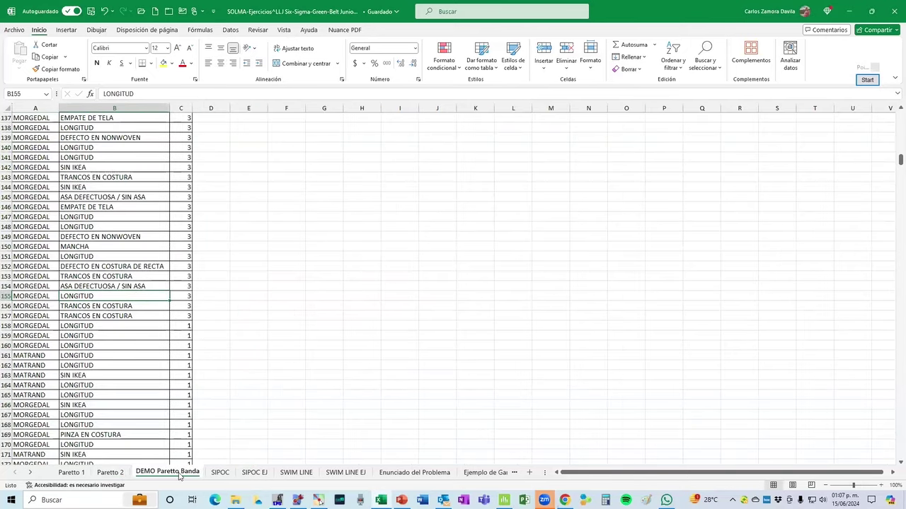
pyautogui.scroll(16, 286, 340)
pyautogui.scroll(20, 286, 341)
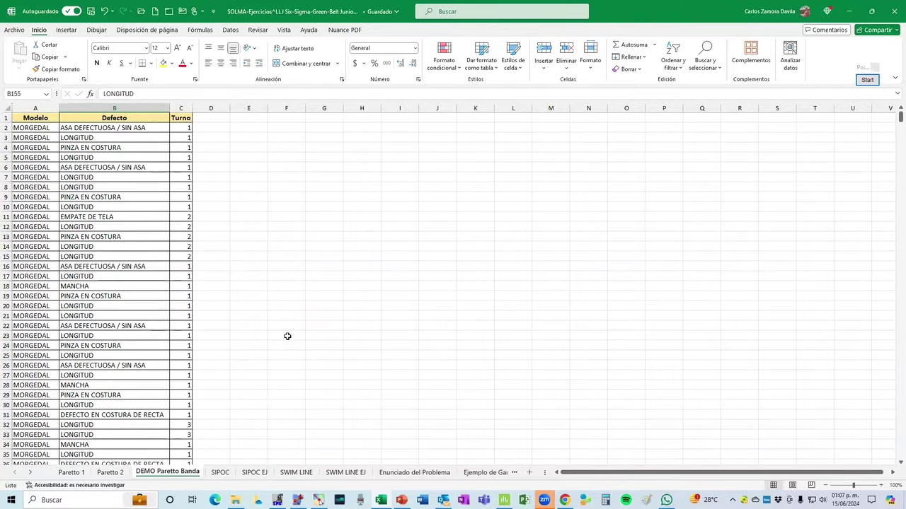
pyautogui.click(38, 294)
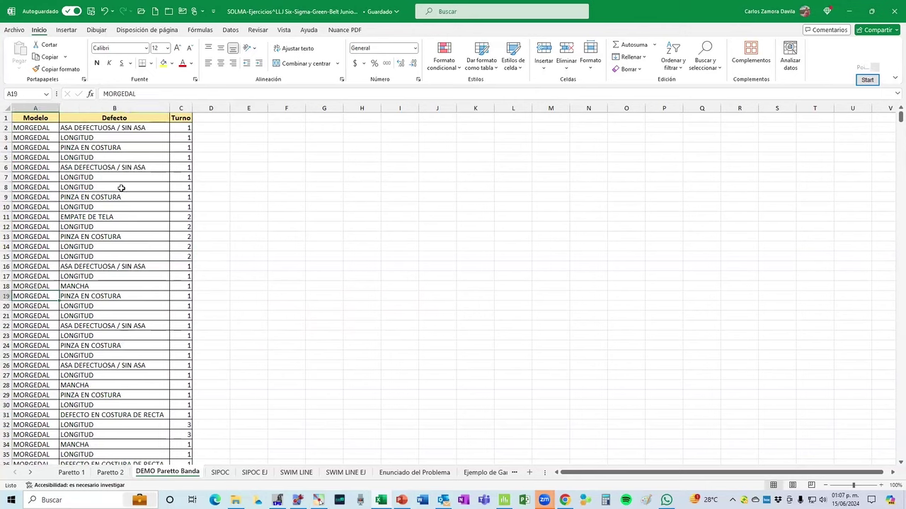
pyautogui.scroll(-20, 182, 182)
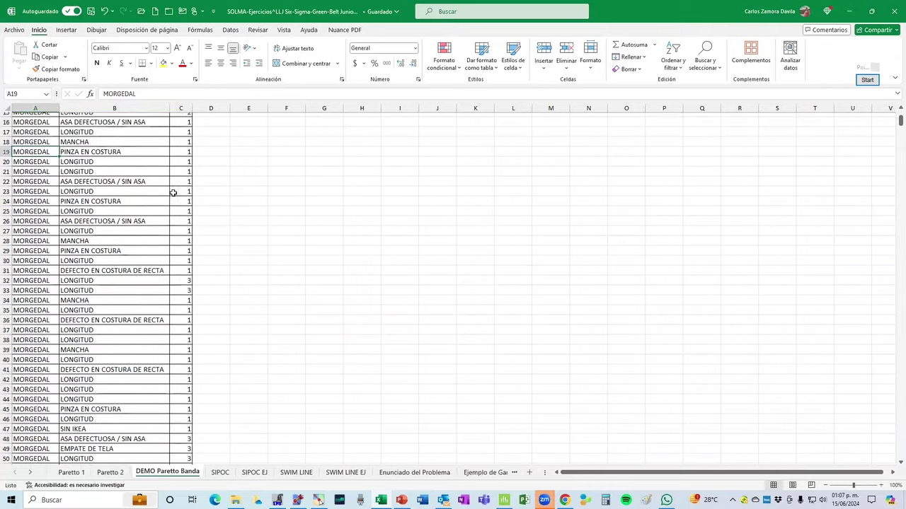
pyautogui.scroll(20, 39, 332)
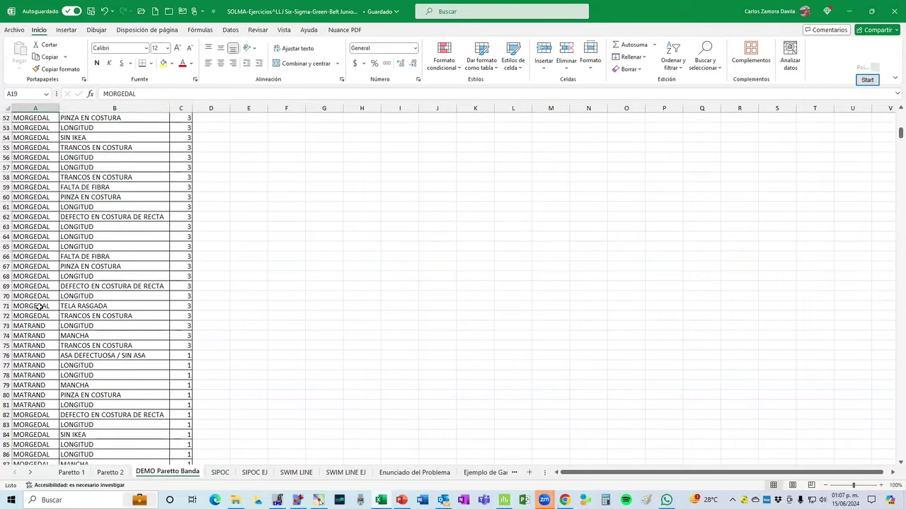
pyautogui.click(37, 130)
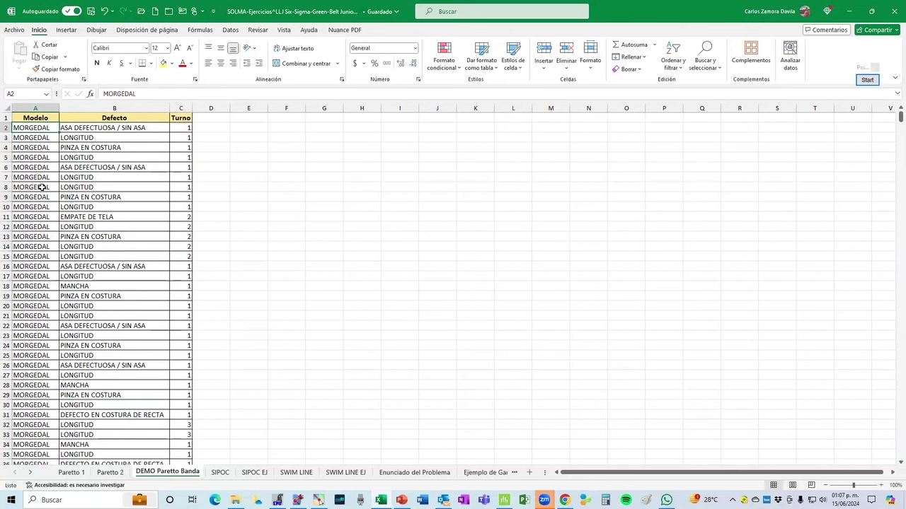
pyautogui.scroll(-15, 43, 184)
pyautogui.scroll(-6, 44, 205)
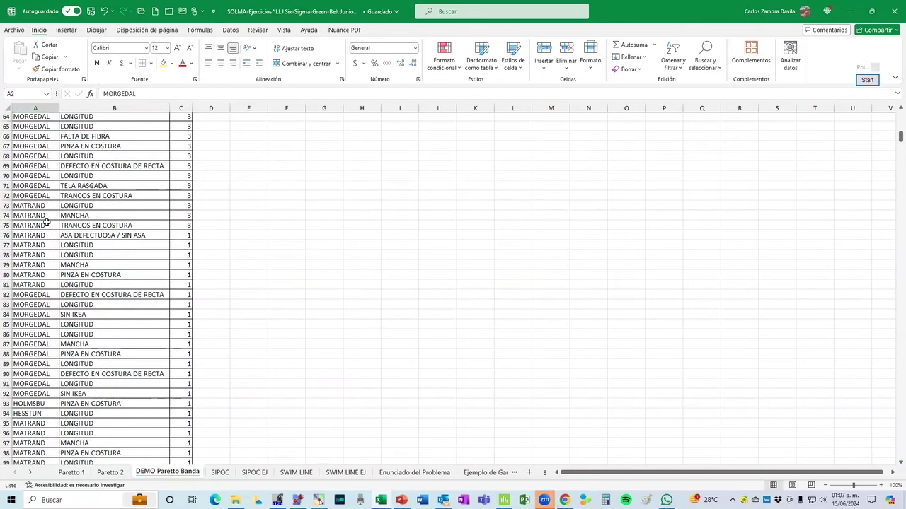
pyautogui.click(41, 405)
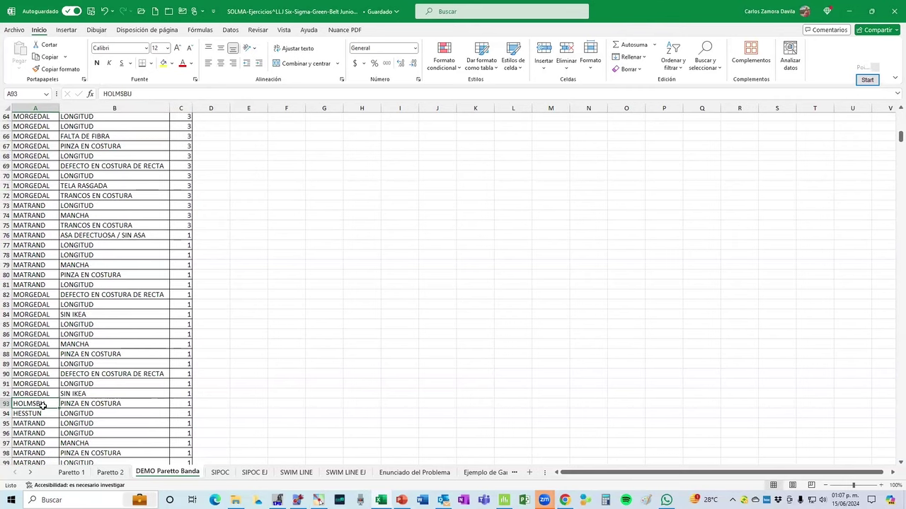
pyautogui.scroll(-3, 43, 405)
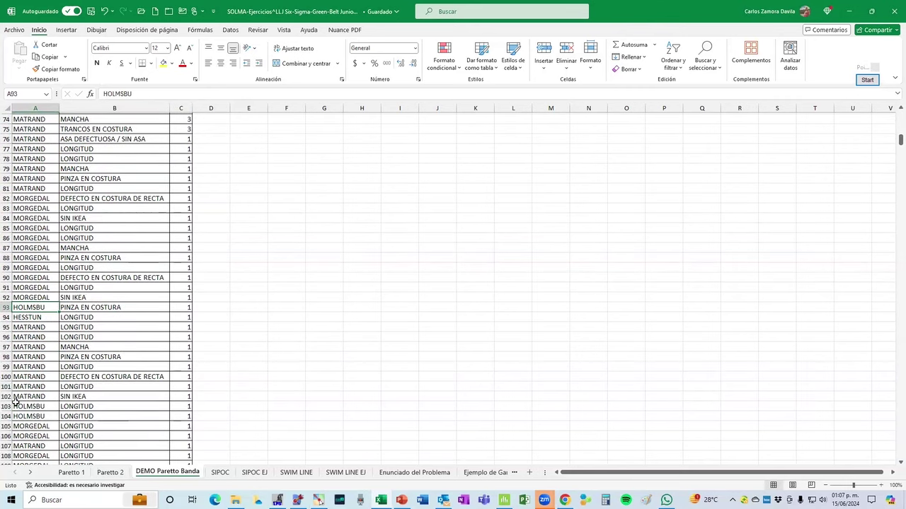
pyautogui.scroll(-10, 34, 401)
pyautogui.scroll(20, 34, 400)
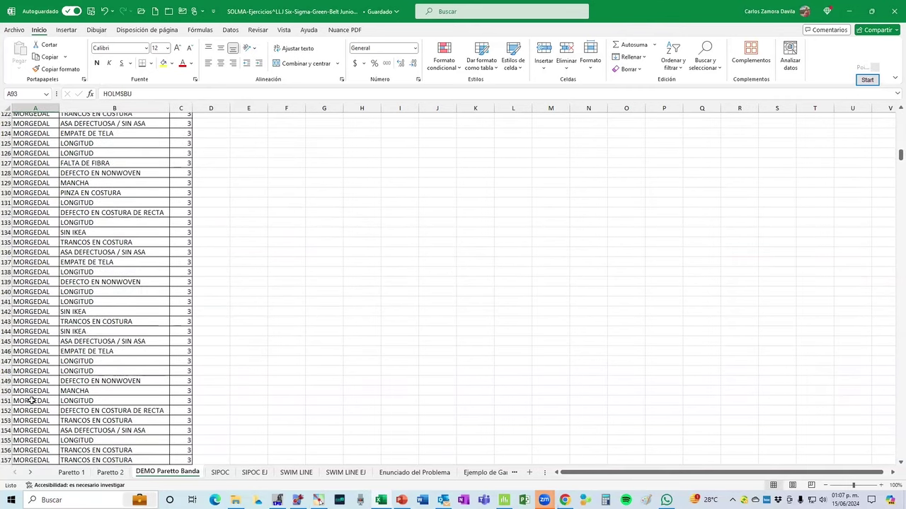
pyautogui.scroll(11, 44, 387)
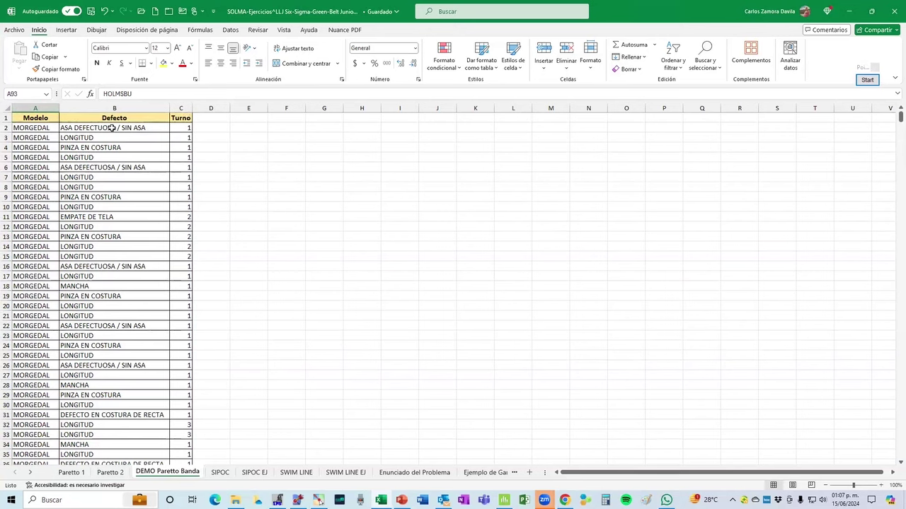
# Copy the Modelo, Defecto and Turno columns from Excel and paste them into a new Minitab worksheet starting at column C1
pyautogui.moveTo(36, 108); pyautogui.dragTo(179, 114)
pyautogui.hotkey('ctrl', 'c')
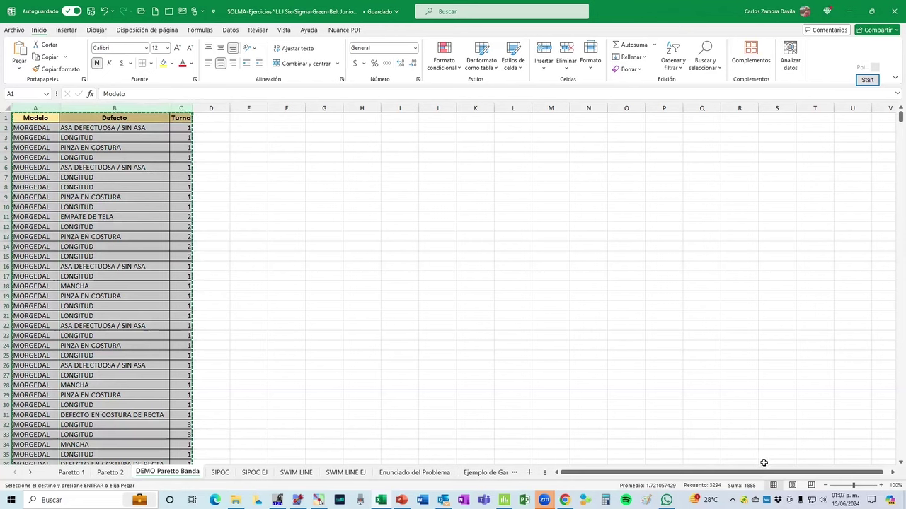
pyautogui.moveTo(524, 500)
pyautogui.click(517, 464)
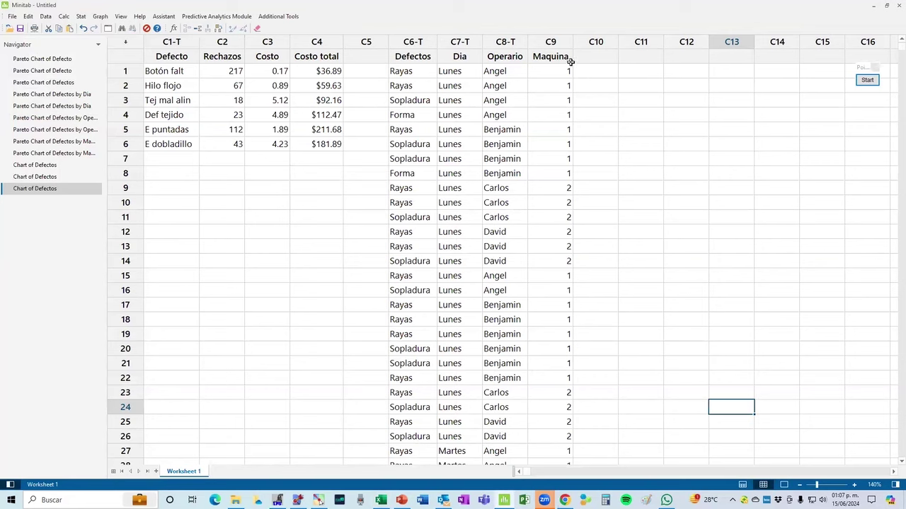
pyautogui.click(156, 472)
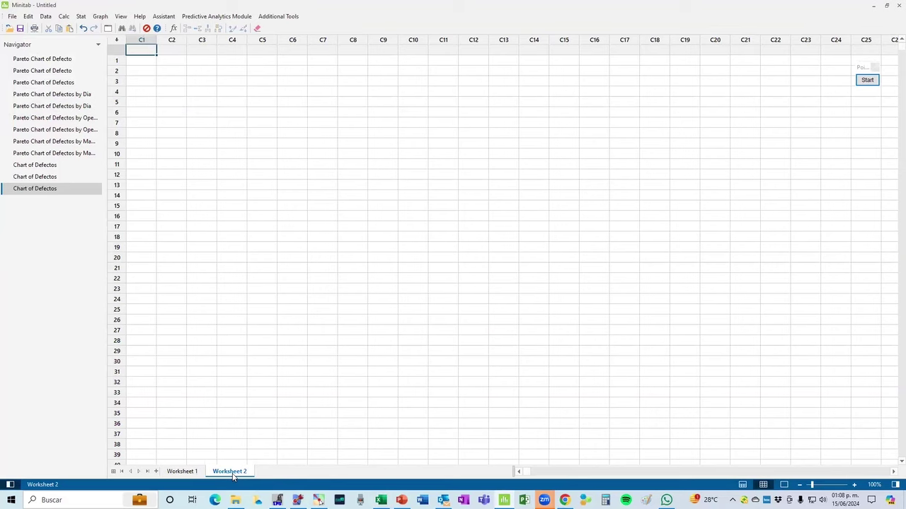
pyautogui.hotkey('ctrl', 'v')
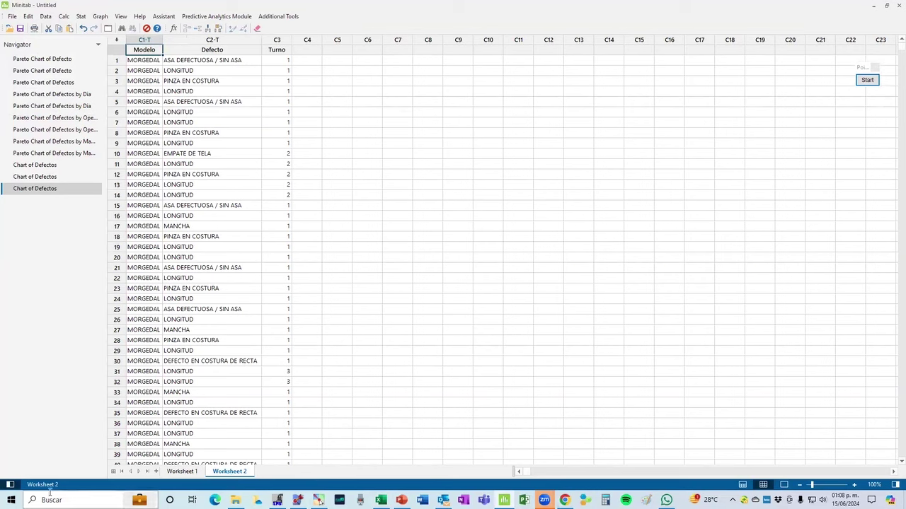
# Compare Worksheet 1 with Worksheet 2 and check how far down the pasted Worksheet 2 data extends
pyautogui.click(219, 214)
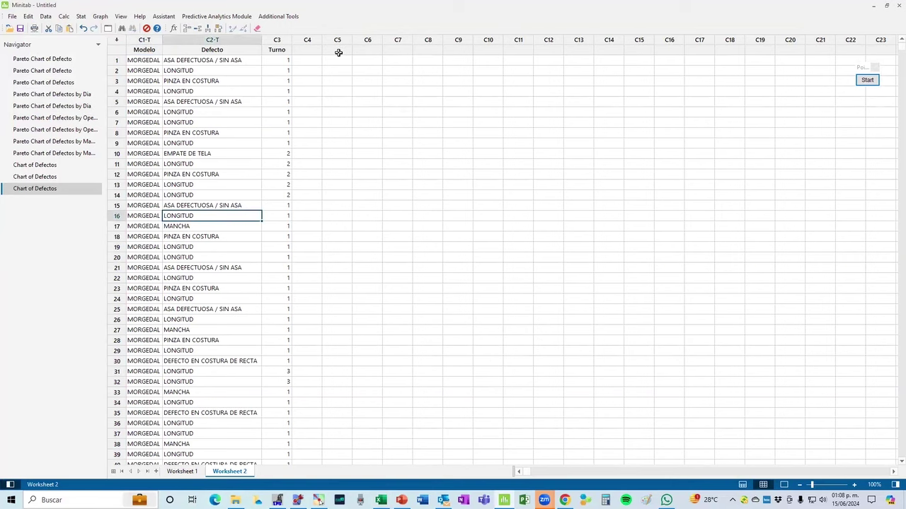
pyautogui.click(182, 471)
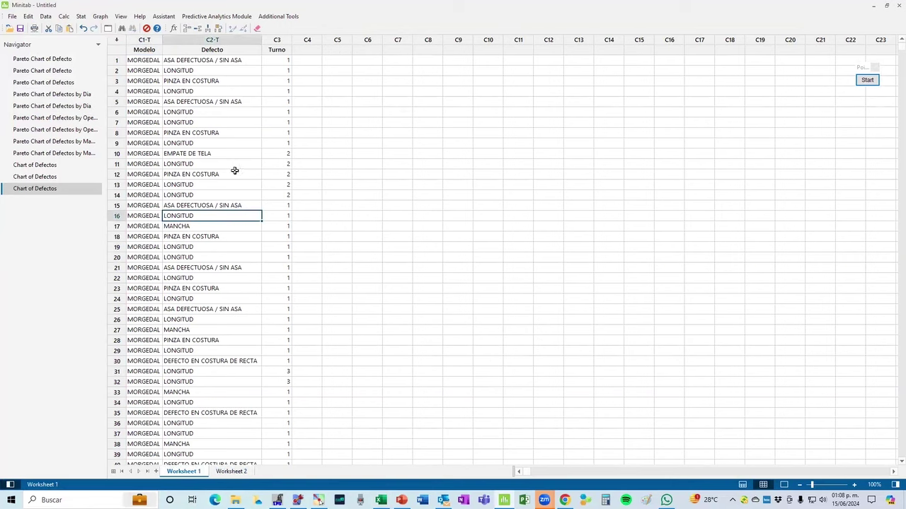
pyautogui.moveTo(183, 64); pyautogui.dragTo(344, 145)
pyautogui.click(231, 471)
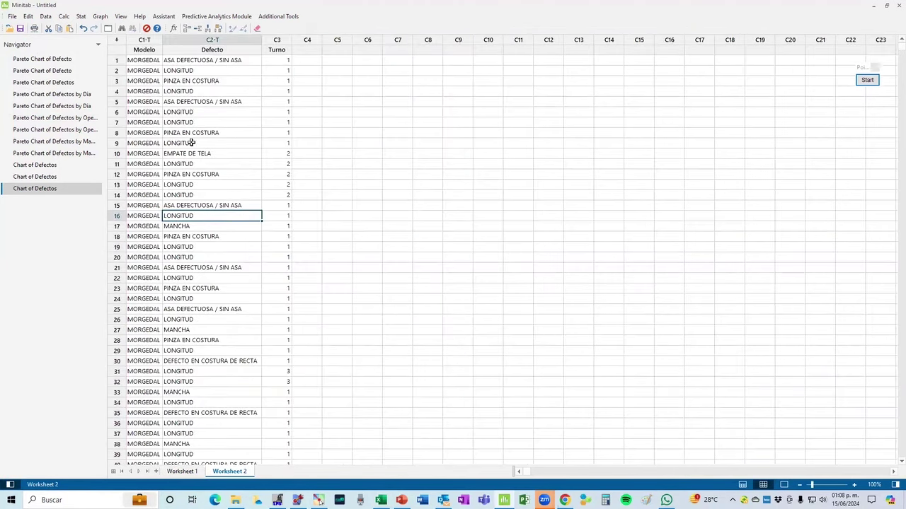
pyautogui.scroll(-20, 153, 144)
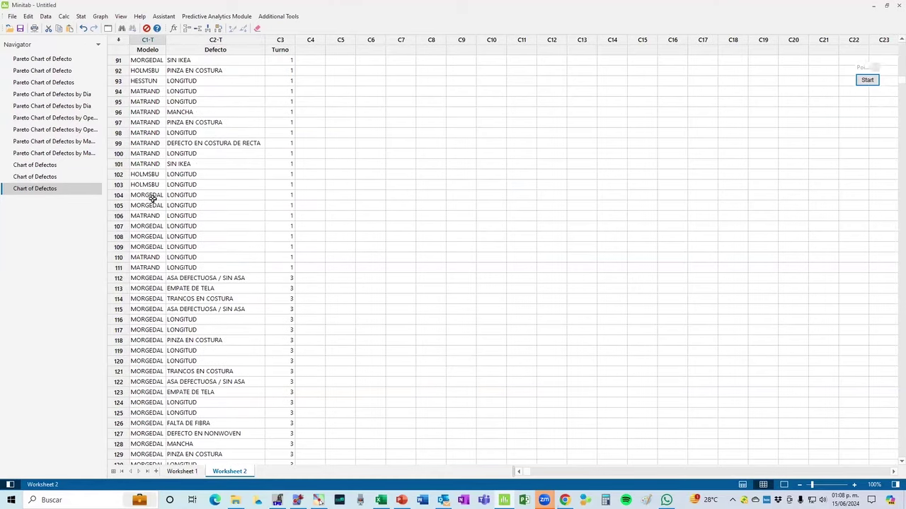
pyautogui.hotkey('ctrl', 'Down')
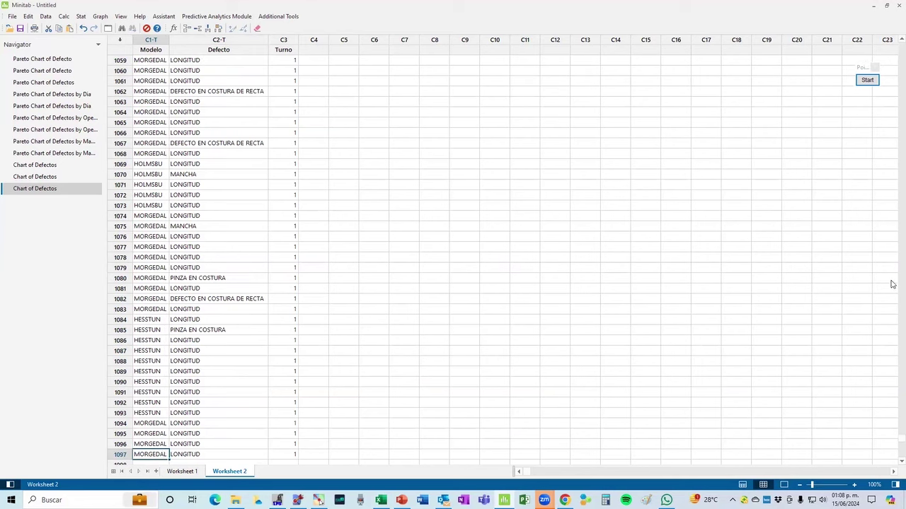
pyautogui.click(345, 235)
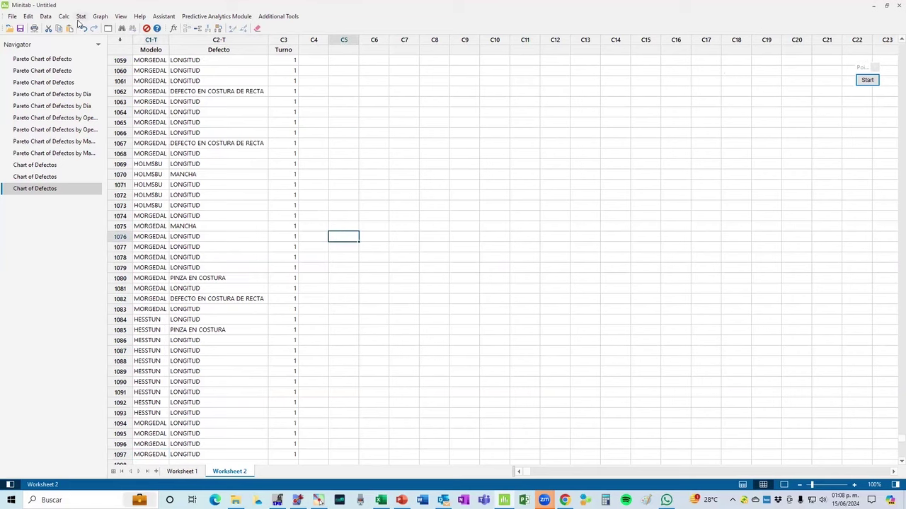
# Generate a Pareto chart of Defecto with no BY variable from Worksheet 2 and show only the output
pyautogui.click(80, 16)
pyautogui.moveTo(104, 81)
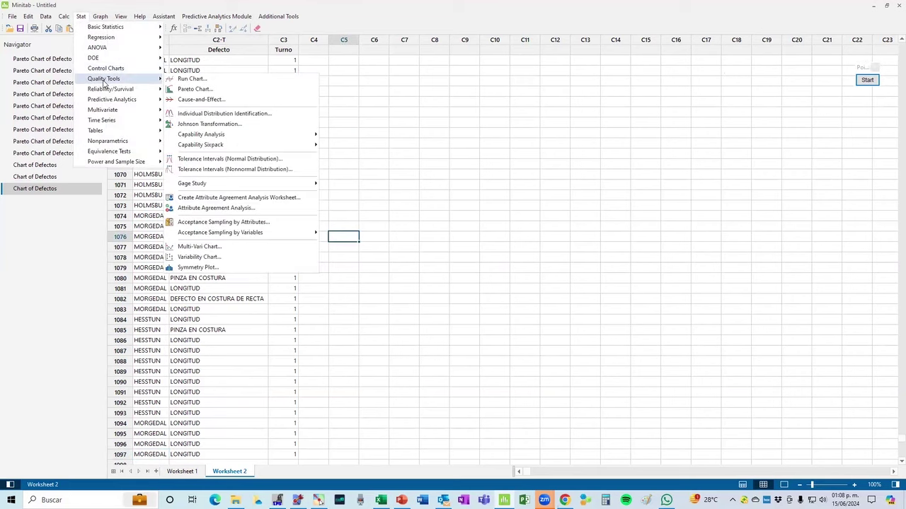
pyautogui.click(256, 95)
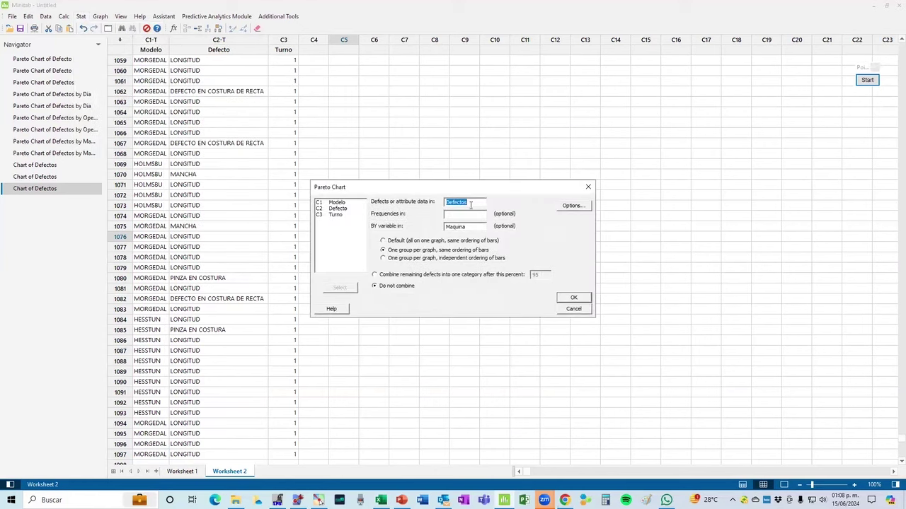
pyautogui.doubleClick(338, 209)
pyautogui.click(488, 228)
pyautogui.press('Delete')
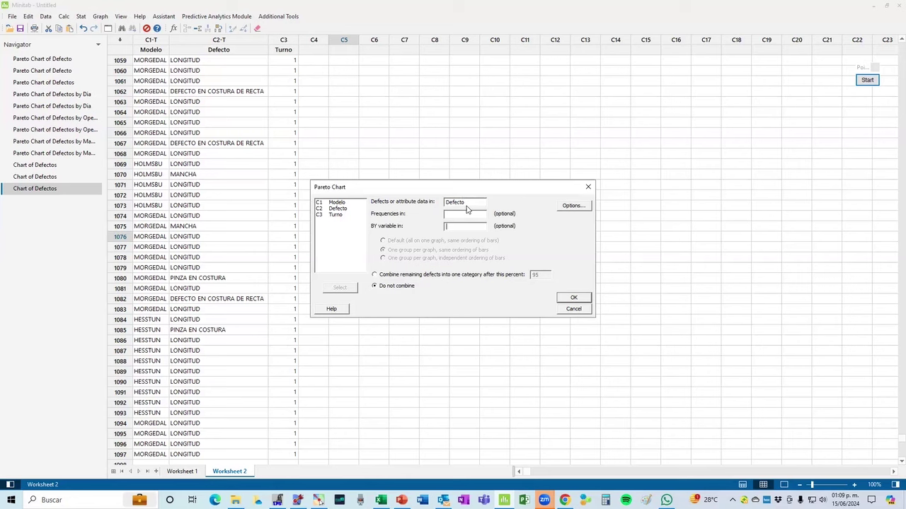
pyautogui.click(574, 298)
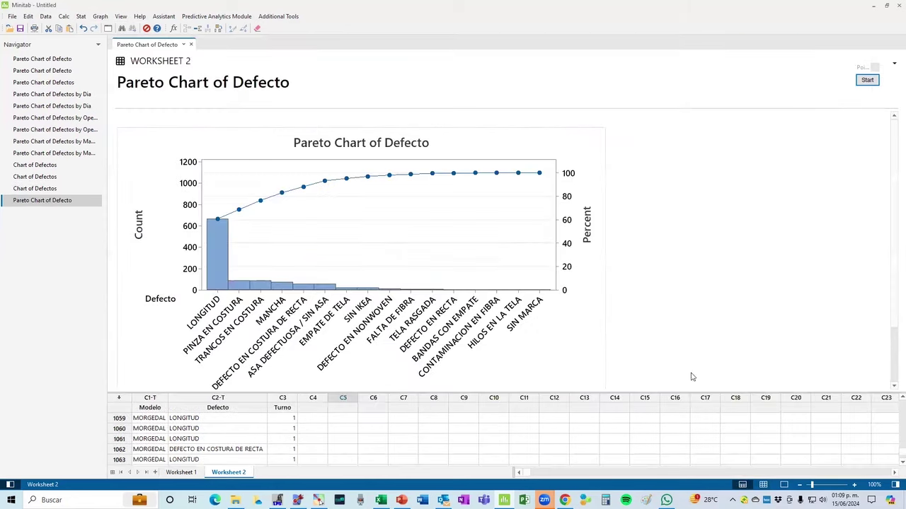
pyautogui.click(783, 485)
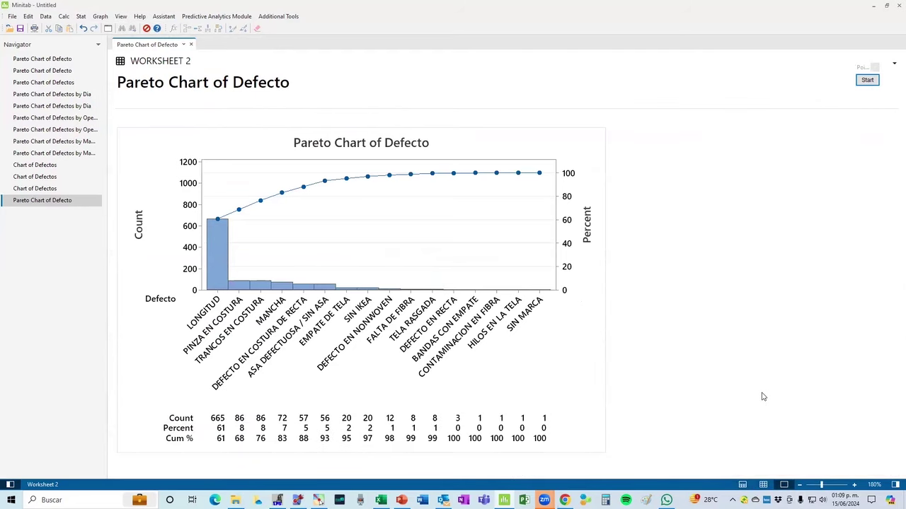
# Rotate the X scale labels of the Pareto chart of Defecto to a text angle of 90
pyautogui.doubleClick(230, 316)
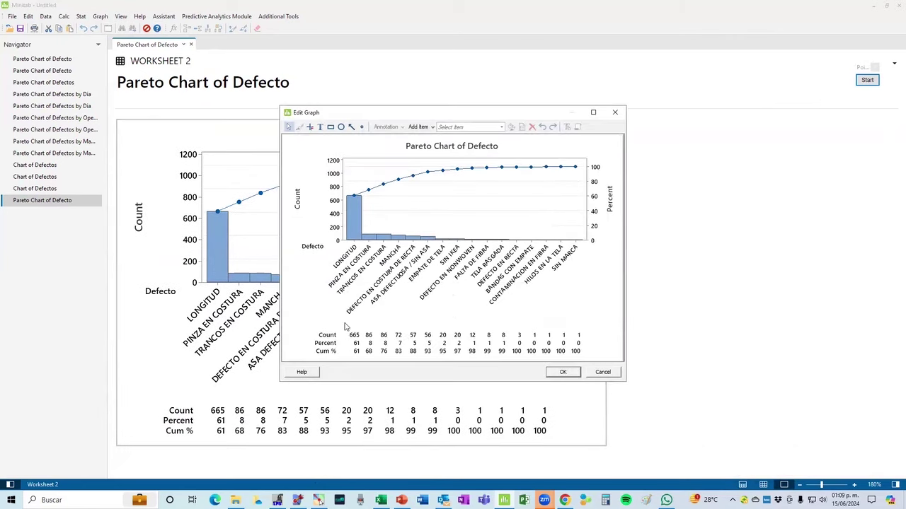
pyautogui.doubleClick(373, 275)
pyautogui.click(457, 177)
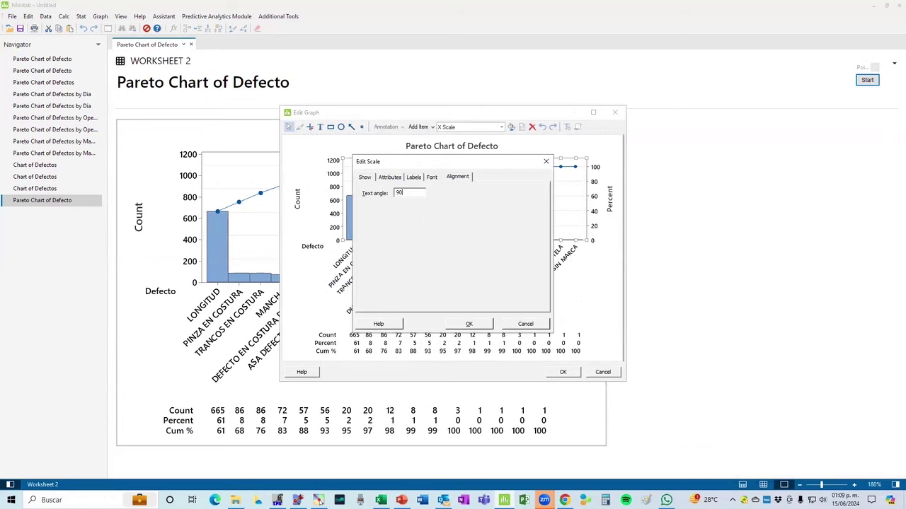
pyautogui.write('90')
pyautogui.press('Return')
pyautogui.click(563, 373)
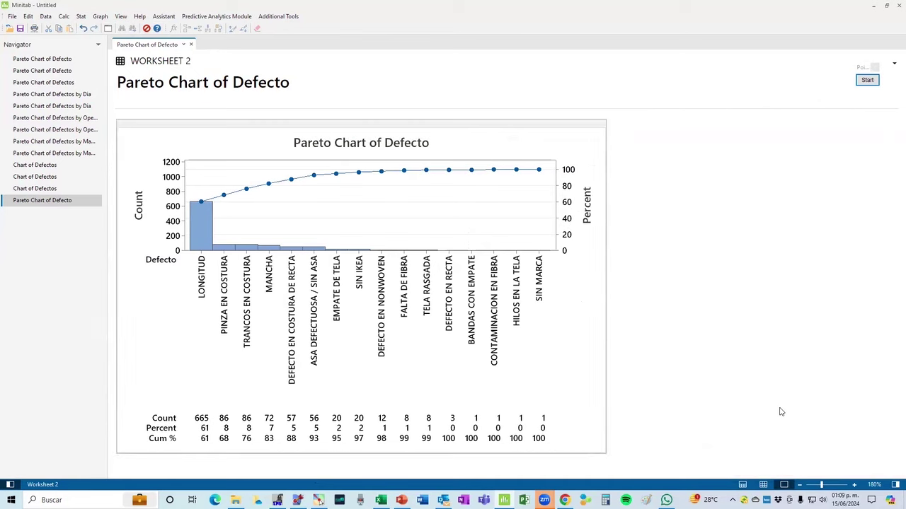
# Outline the word Defecto in the chart title with a red annotation rectangle, and end the annotation
pyautogui.click(867, 80)
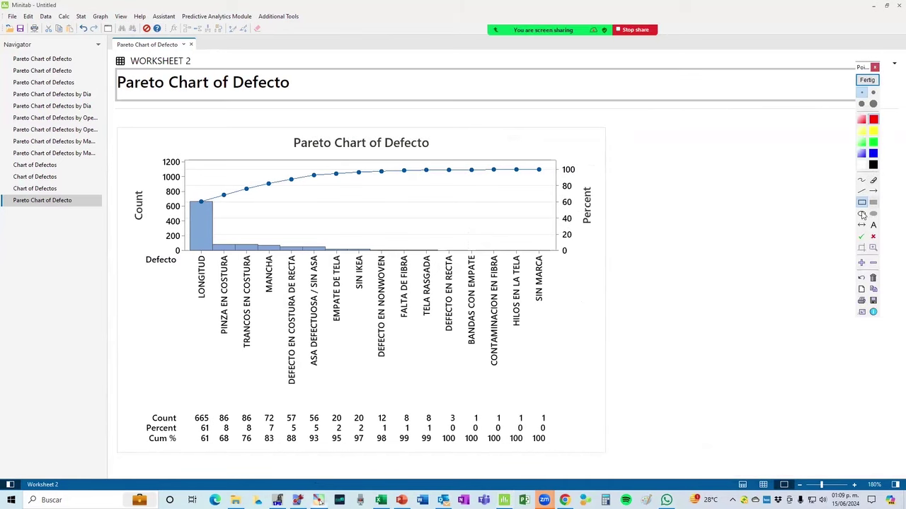
pyautogui.moveTo(375, 126); pyautogui.dragTo(443, 155)
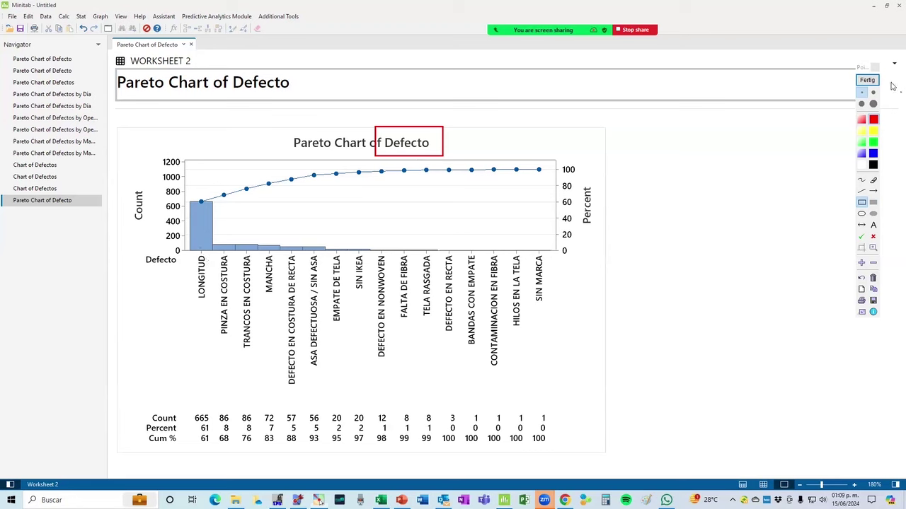
pyautogui.click(868, 82)
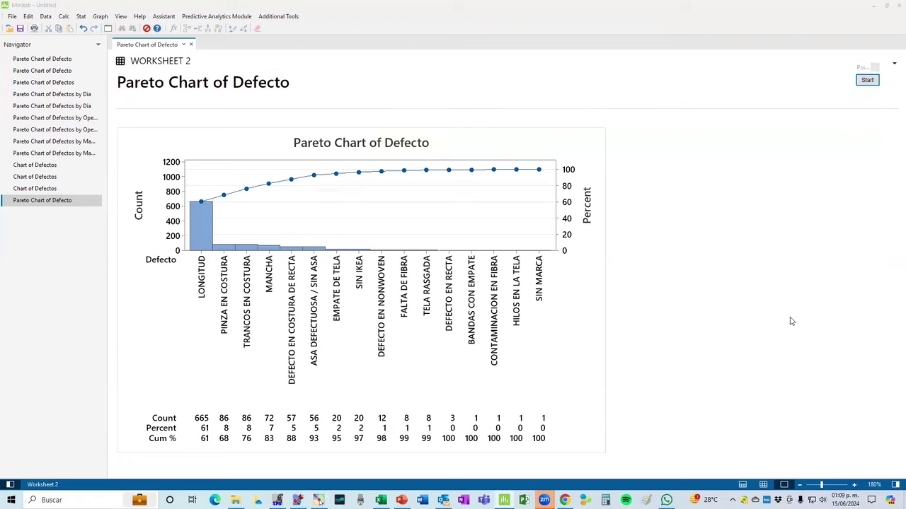
pyautogui.hotkey('ctrl', 'e')
pyautogui.click(475, 200)
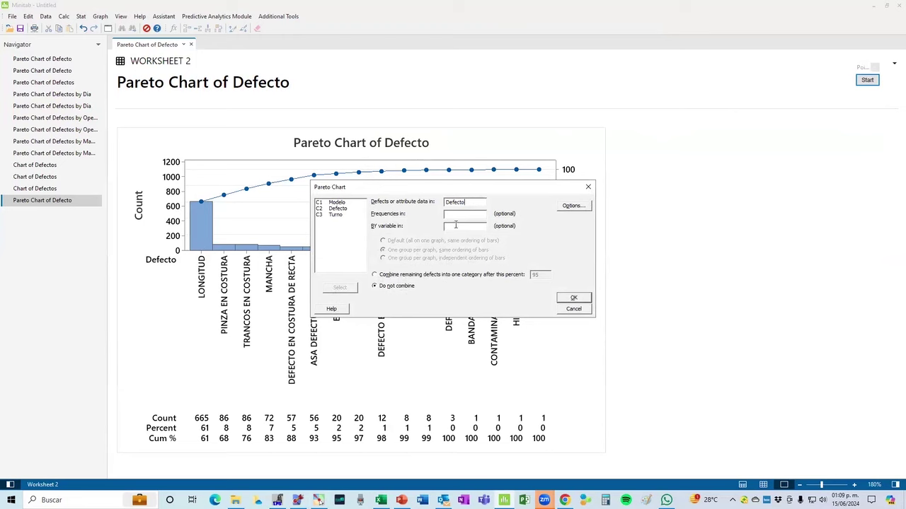
pyautogui.click(573, 298)
# Look at the Worksheet 2 data columns and return to the output-only view of the Pareto chart of Defecto
pyautogui.click(762, 485)
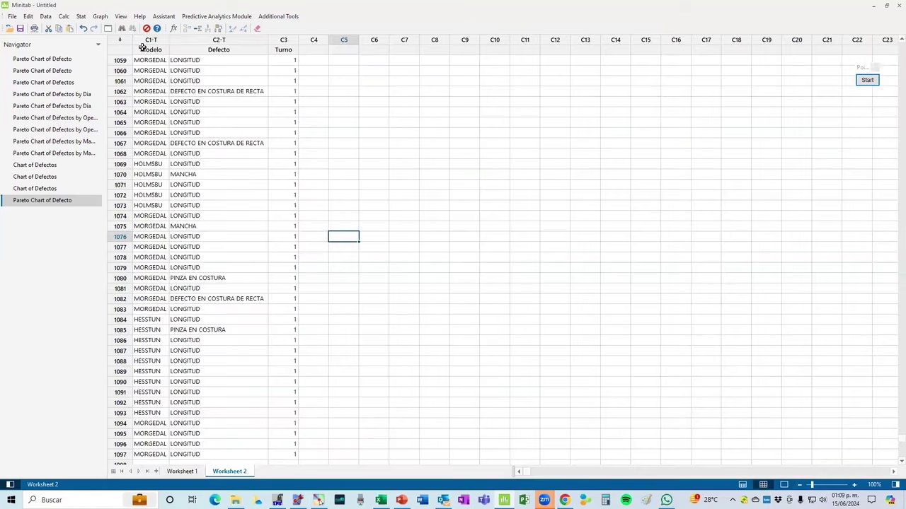
pyautogui.click(62, 203)
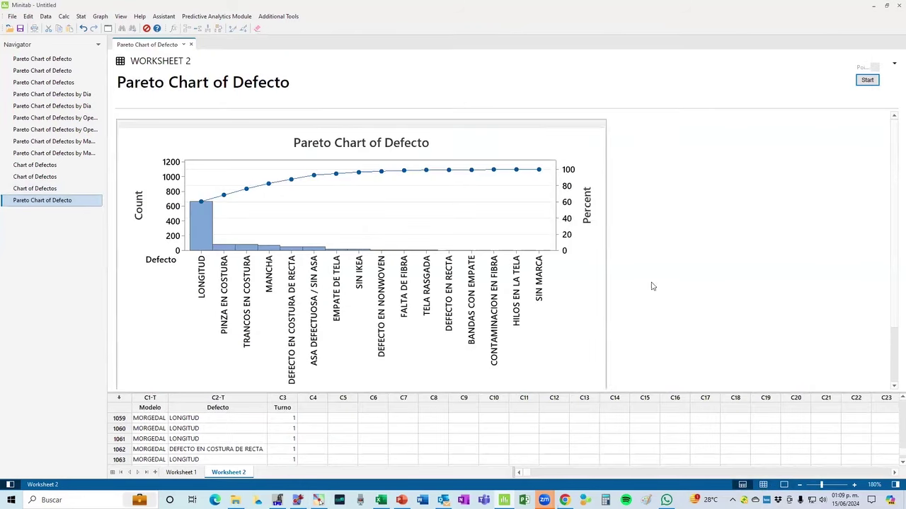
pyautogui.click(784, 487)
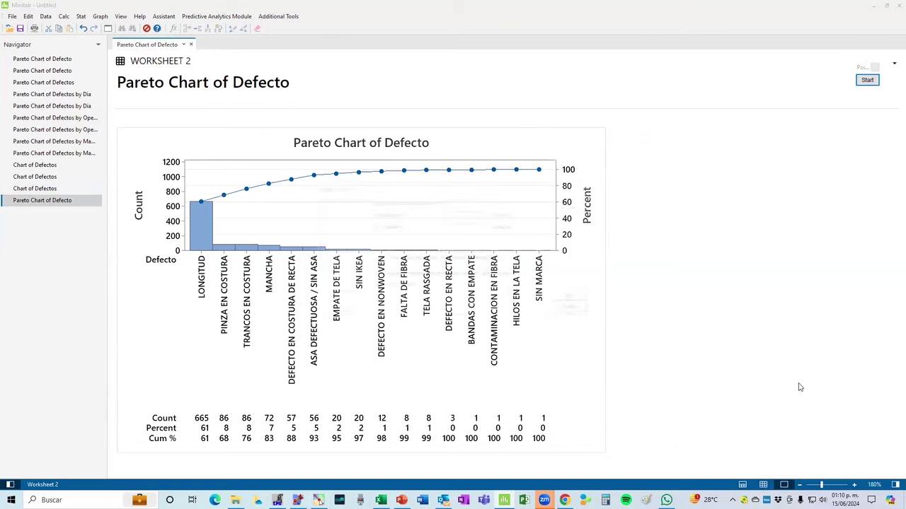
# Generate a Pareto chart of Defecto by Modelo with all groups on one graph and the same ordering of bars
pyautogui.hotkey('ctrl', 'e')
pyautogui.click(464, 227)
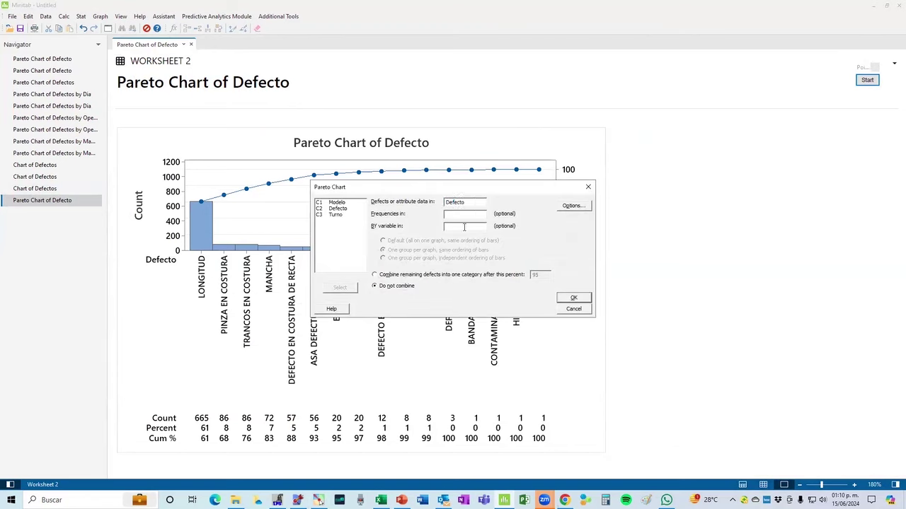
pyautogui.doubleClick(337, 203)
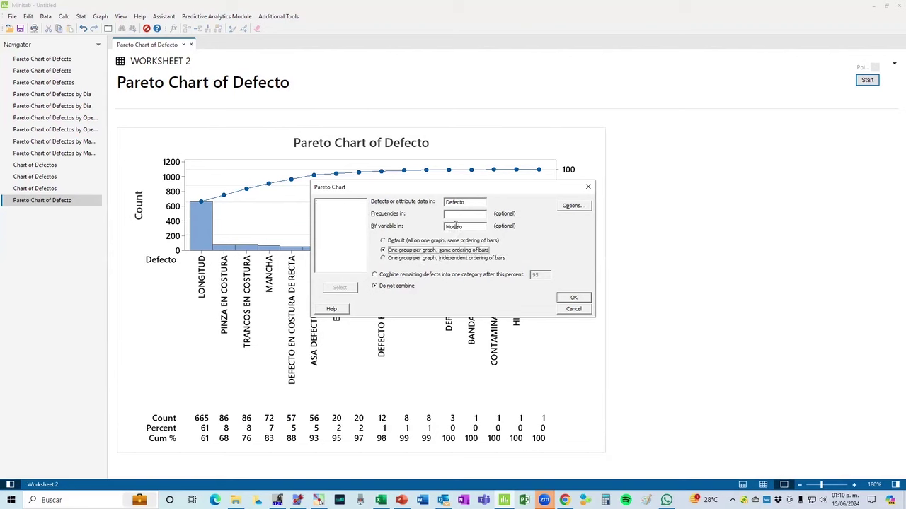
pyautogui.click(419, 242)
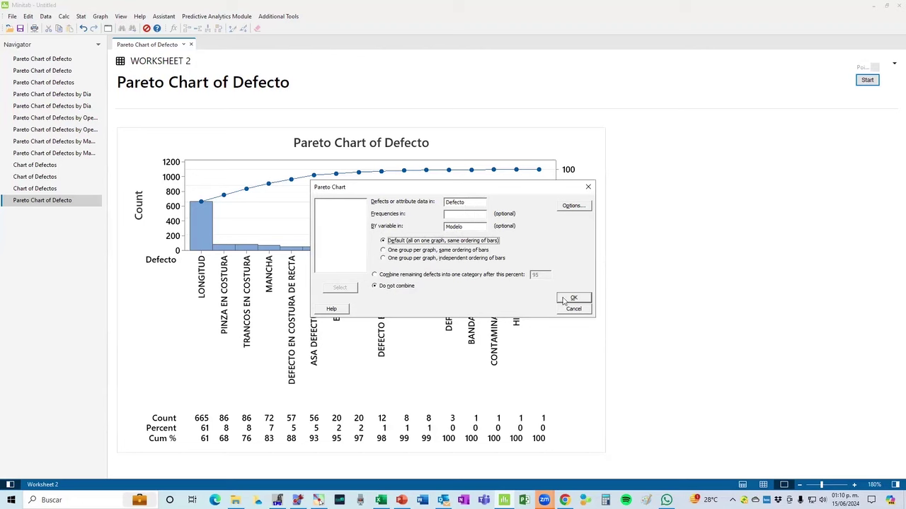
pyautogui.click(574, 299)
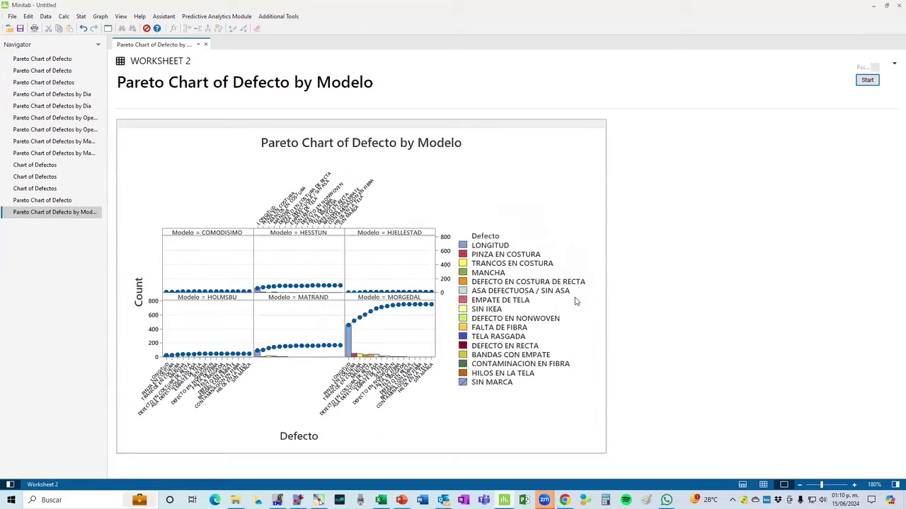